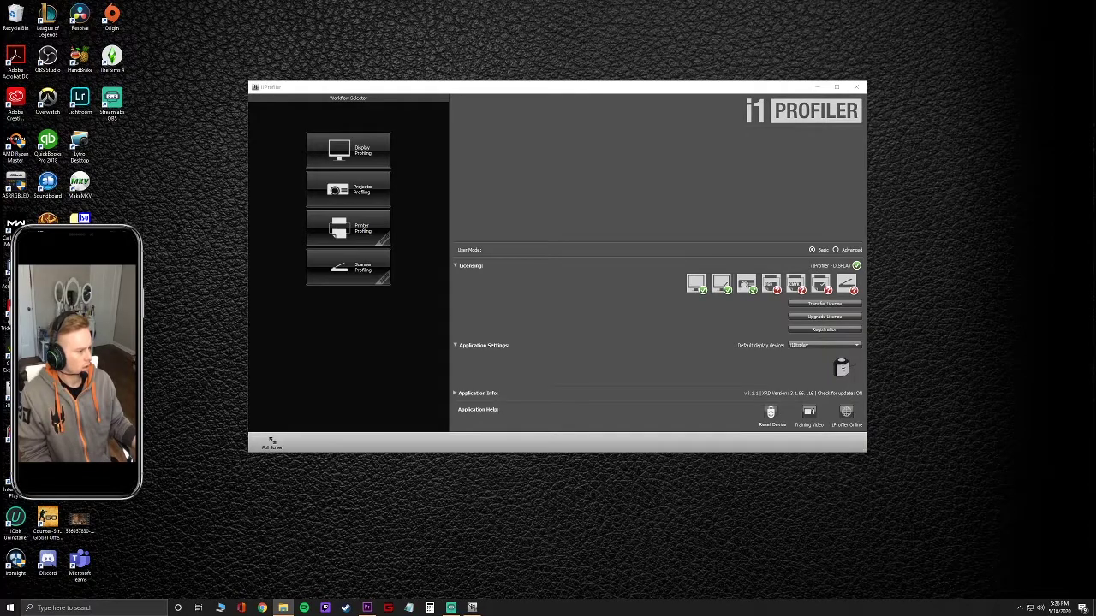
# Open the camera card's PRIVATE > M4ROOT > CLIP folder.
pyautogui.moveTo(1019, 167); pyautogui.dragTo(335, 120)
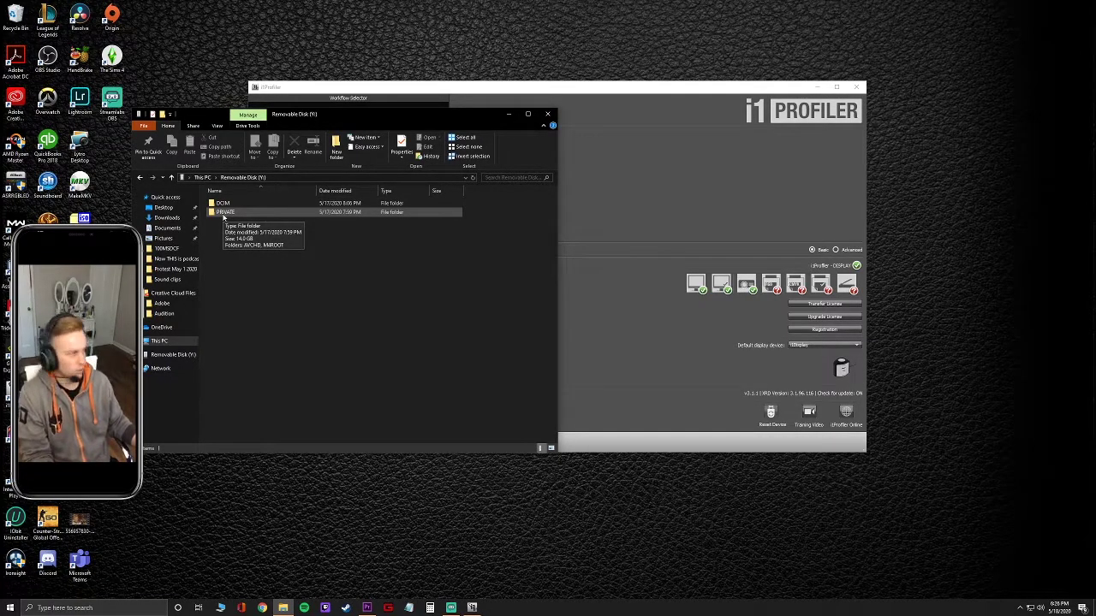
pyautogui.doubleClick(225, 212)
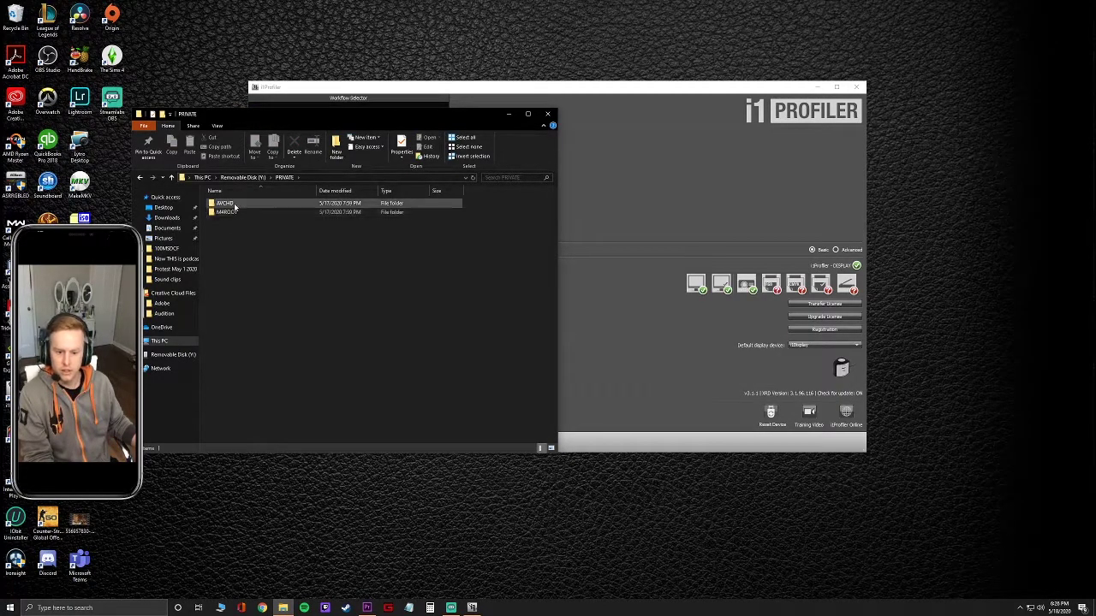
pyautogui.click(235, 212)
pyautogui.doubleClick(234, 212)
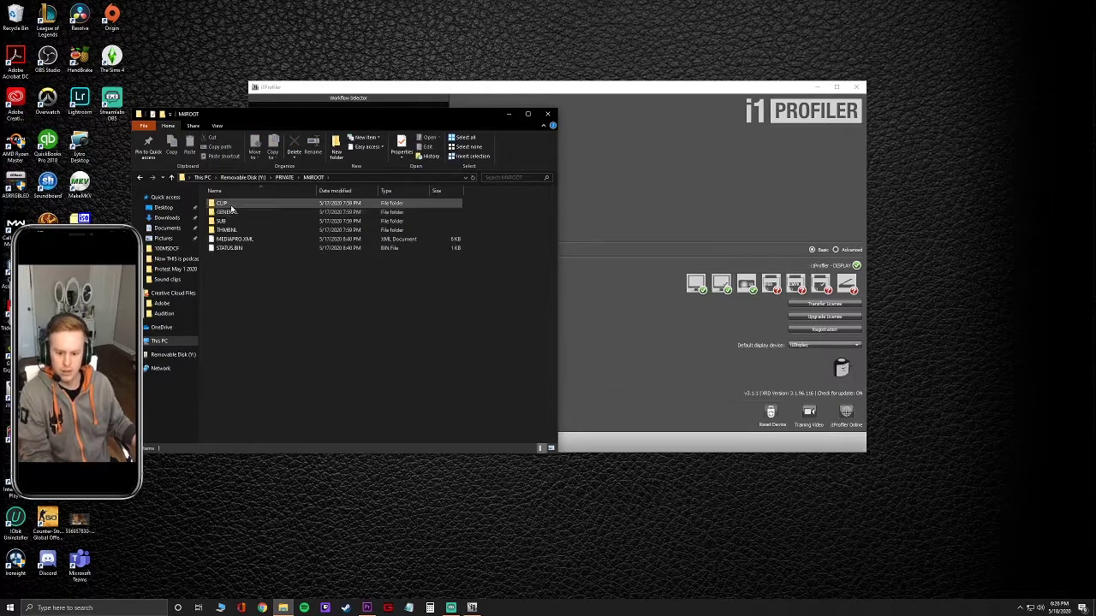
pyautogui.doubleClick(231, 206)
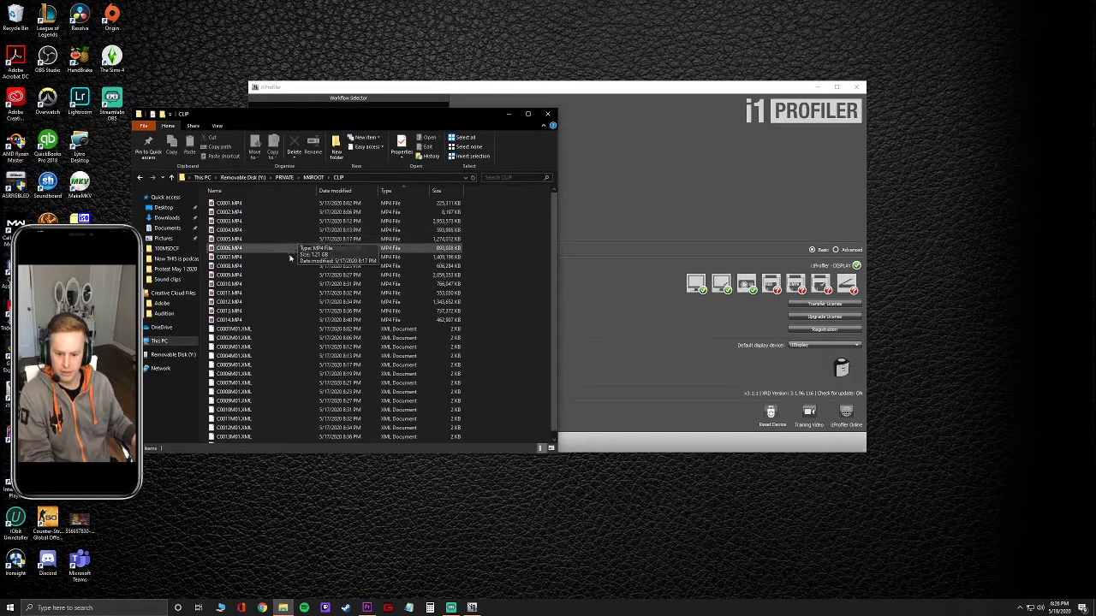
pyautogui.scroll(1, 295, 297)
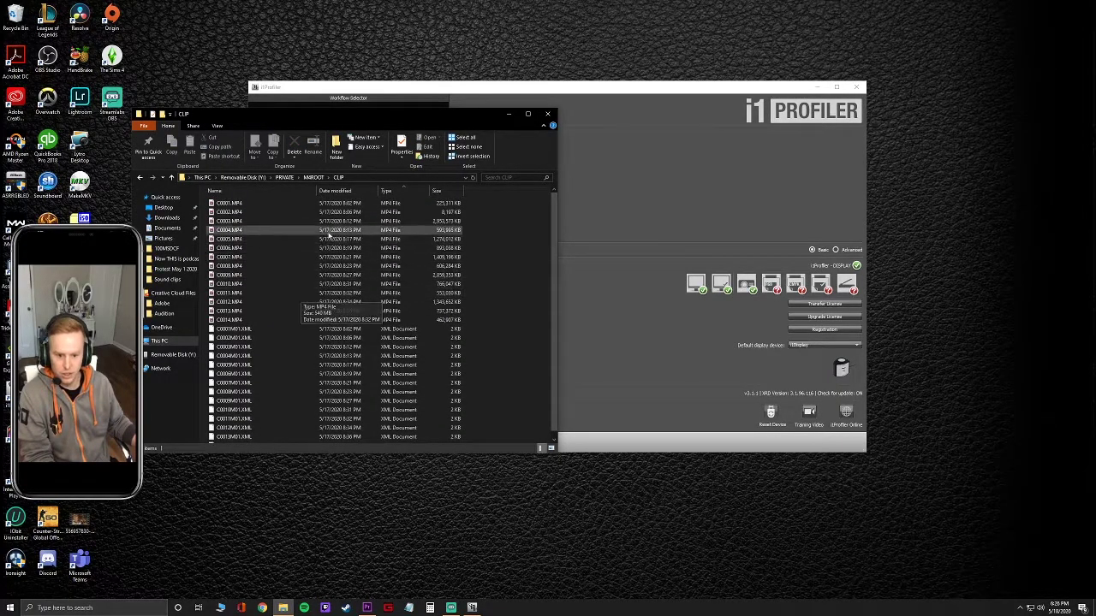
# Copy clips C0001–C0014.MP4 and open a second Explorer window on This PC.
pyautogui.click(342, 206)
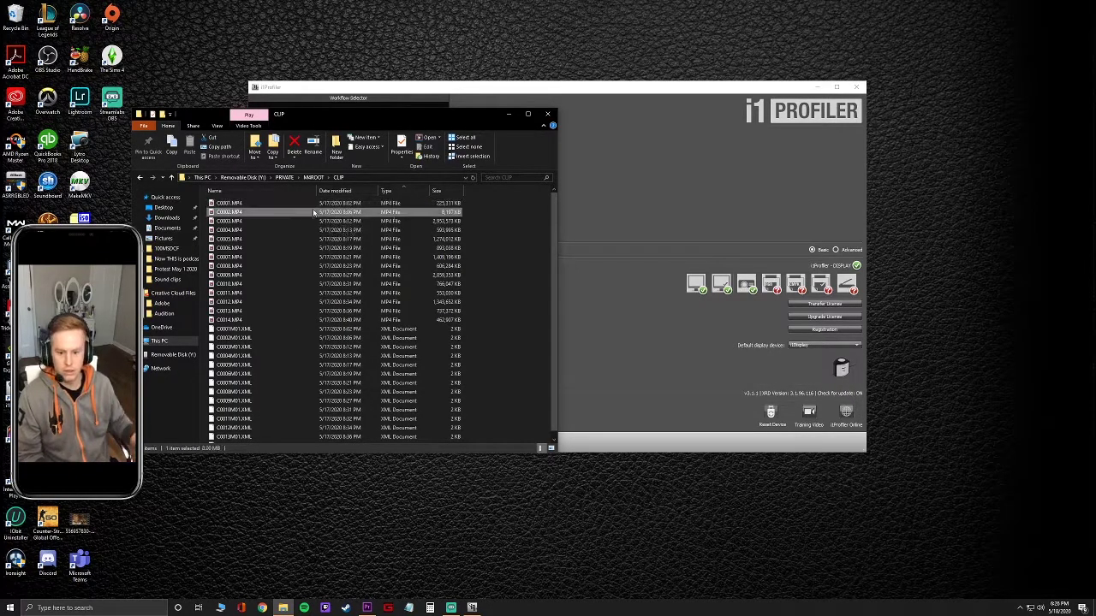
pyautogui.keyDown('shift'); pyautogui.click(274, 319); pyautogui.keyUp('shift')
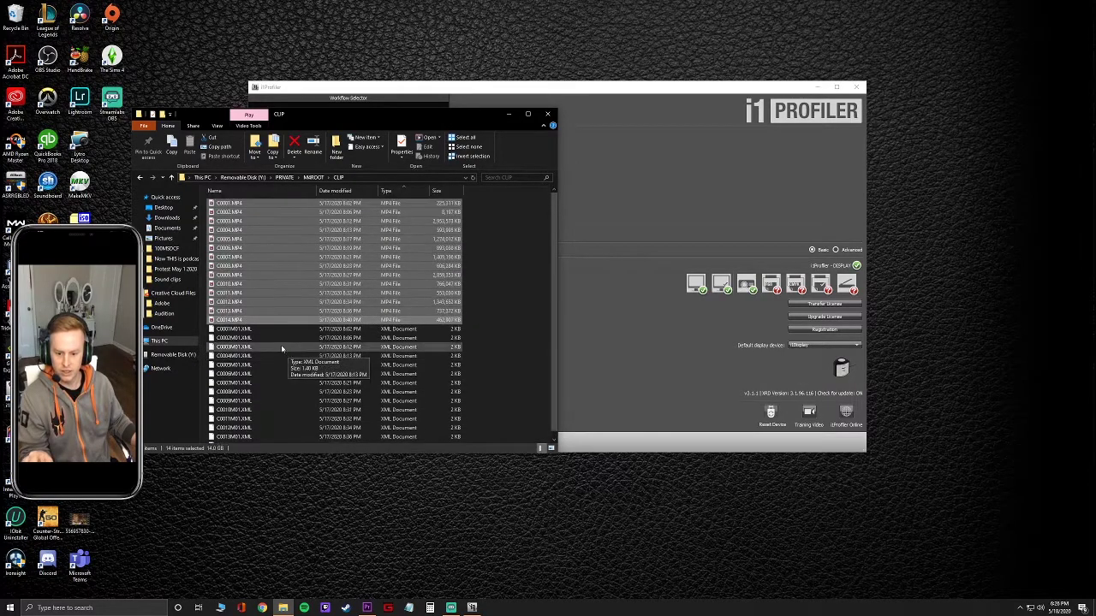
pyautogui.rightClick(253, 256)
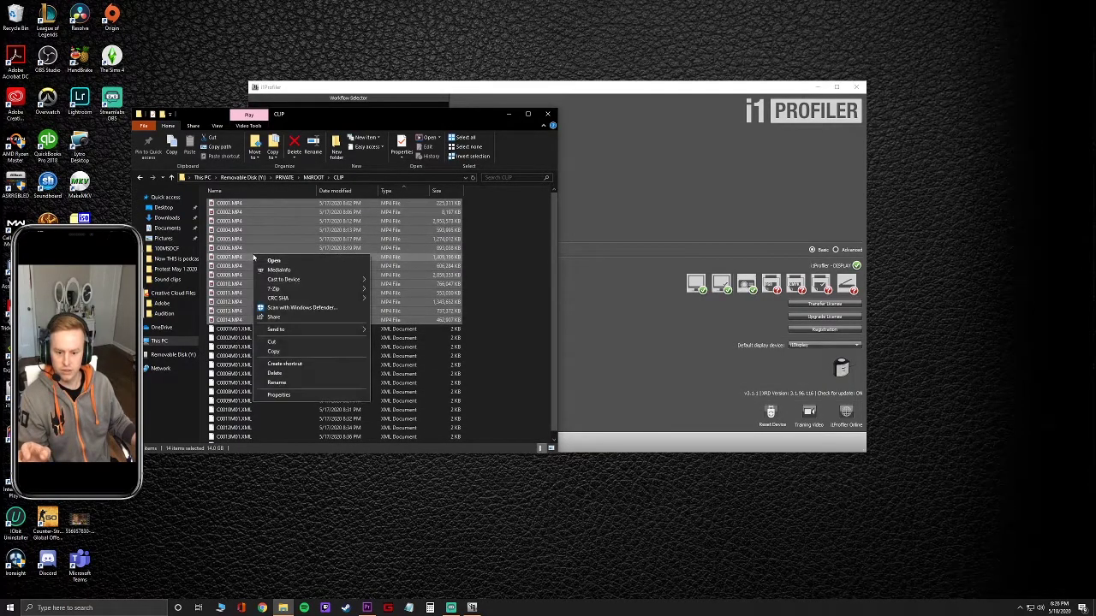
pyautogui.click(284, 350)
pyautogui.click(221, 608)
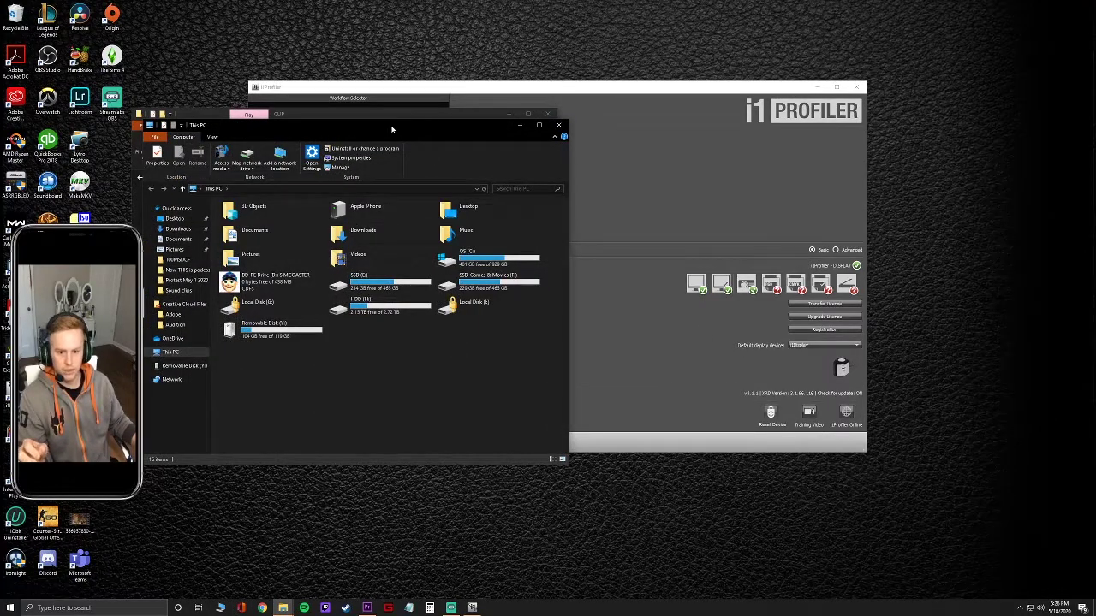
# In Videos, create a 'Junkrat Cosplay' folder named with the cosplayer's name and open it.
pyautogui.moveTo(392, 130); pyautogui.dragTo(333, 150)
pyautogui.doubleClick(300, 275)
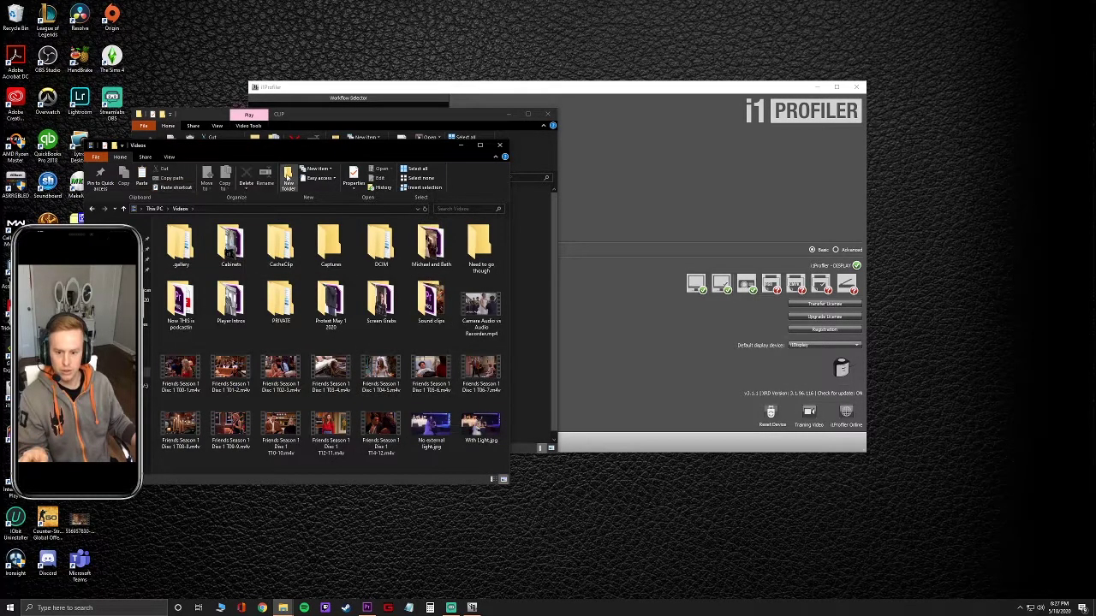
pyautogui.click(288, 180)
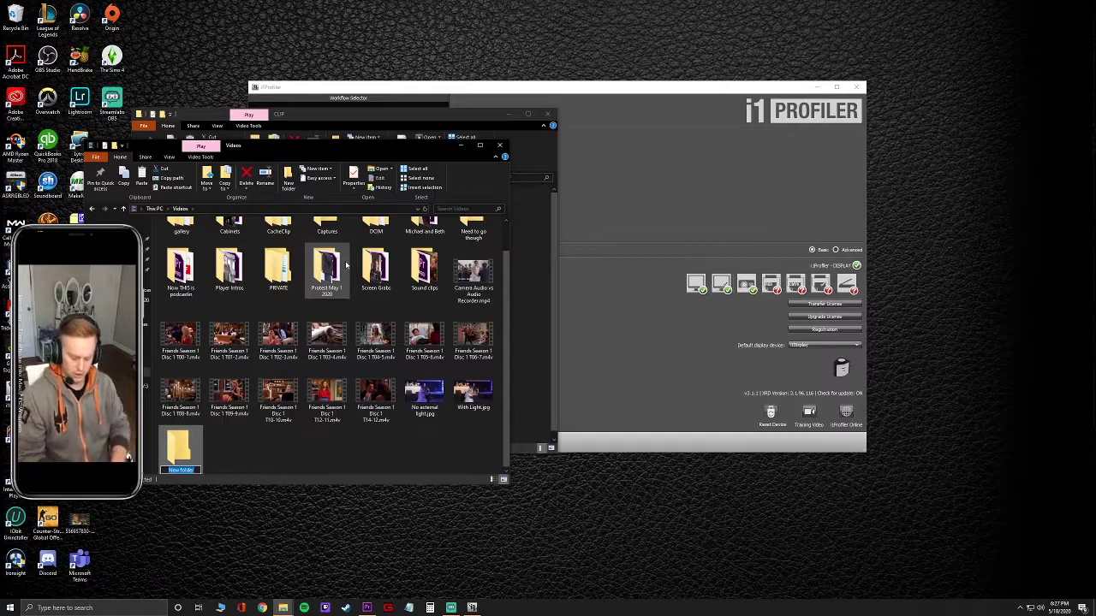
pyautogui.write('Junkrat')
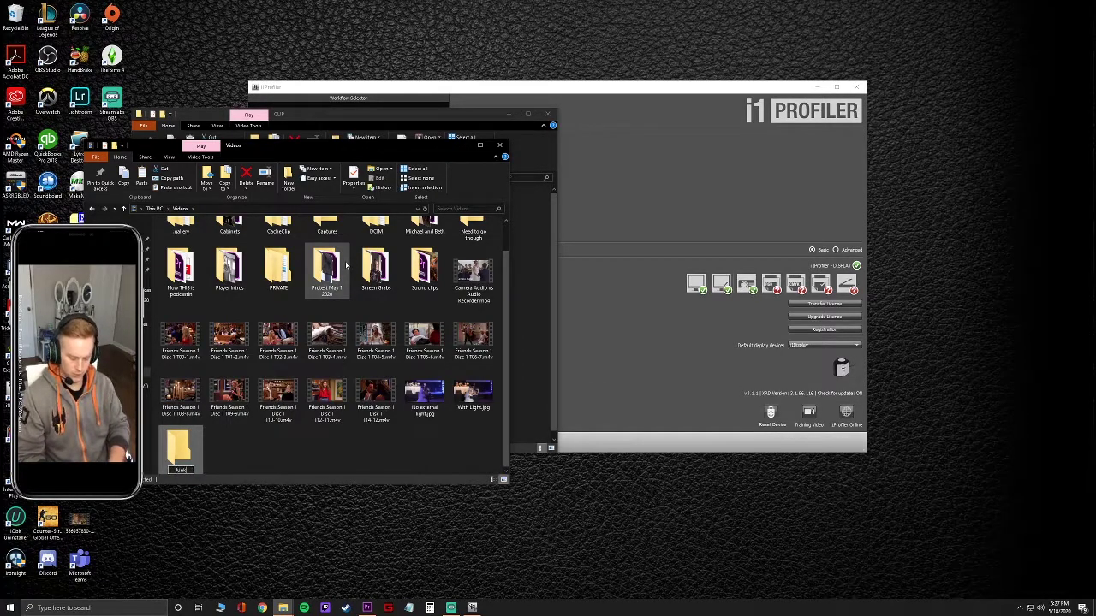
pyautogui.write(' Cosplay')
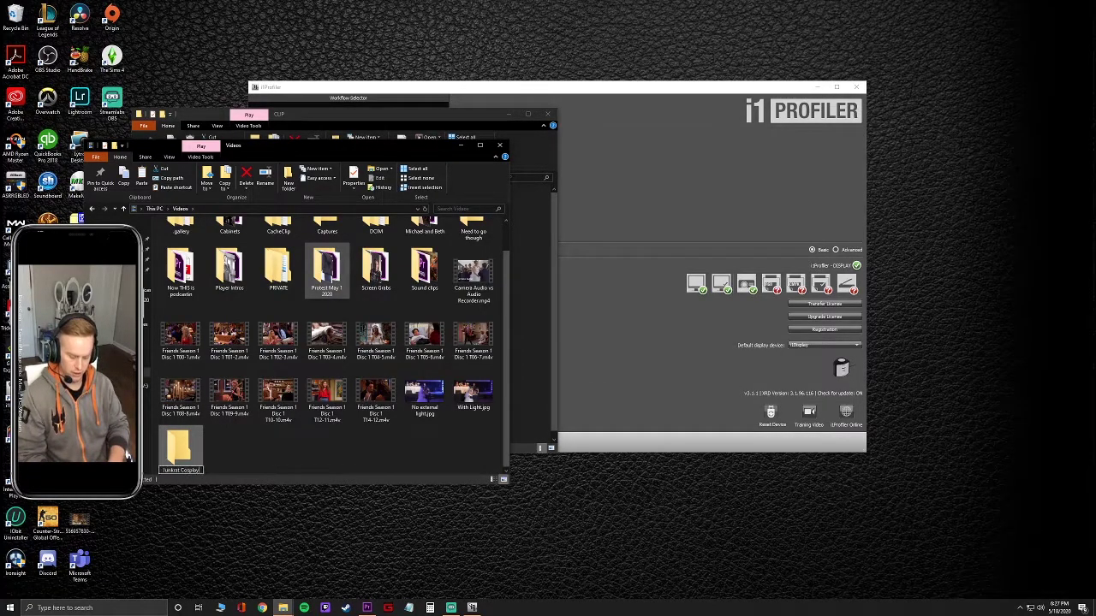
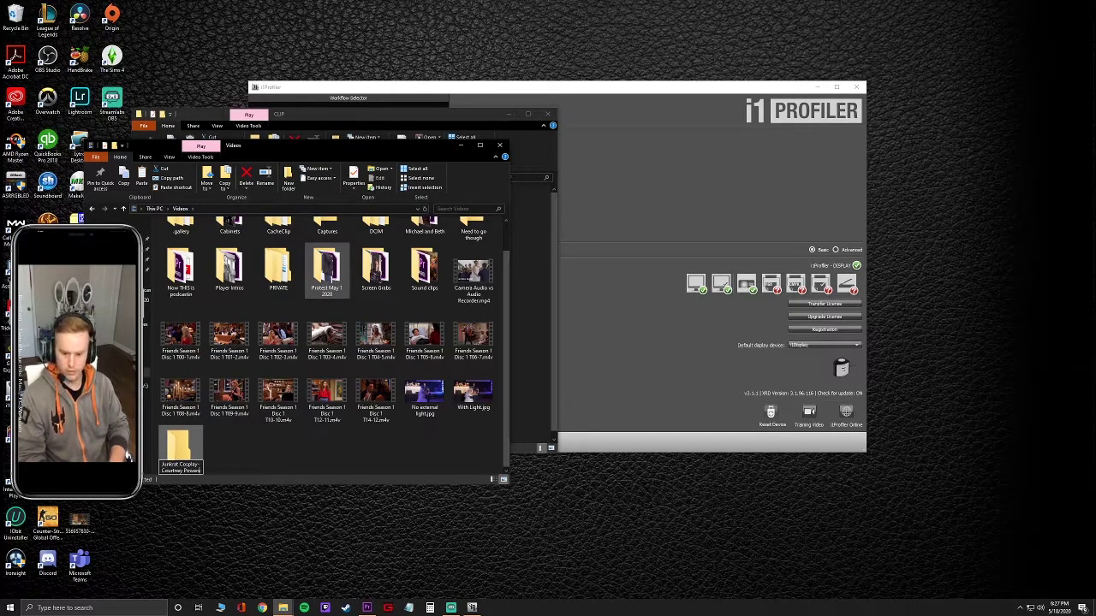
pyautogui.press('Return')
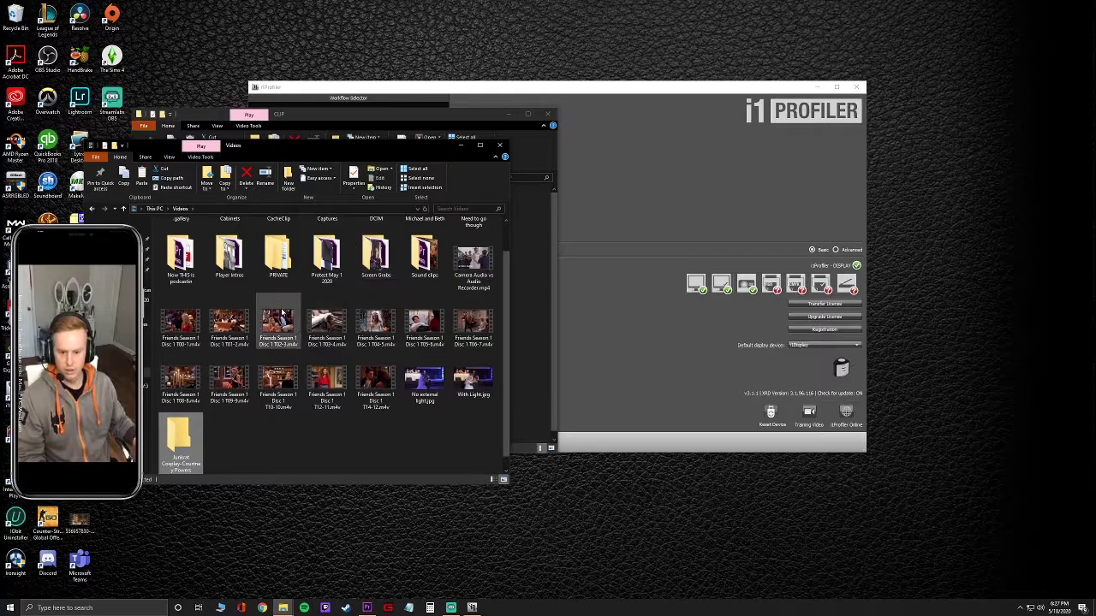
pyautogui.doubleClick(180, 436)
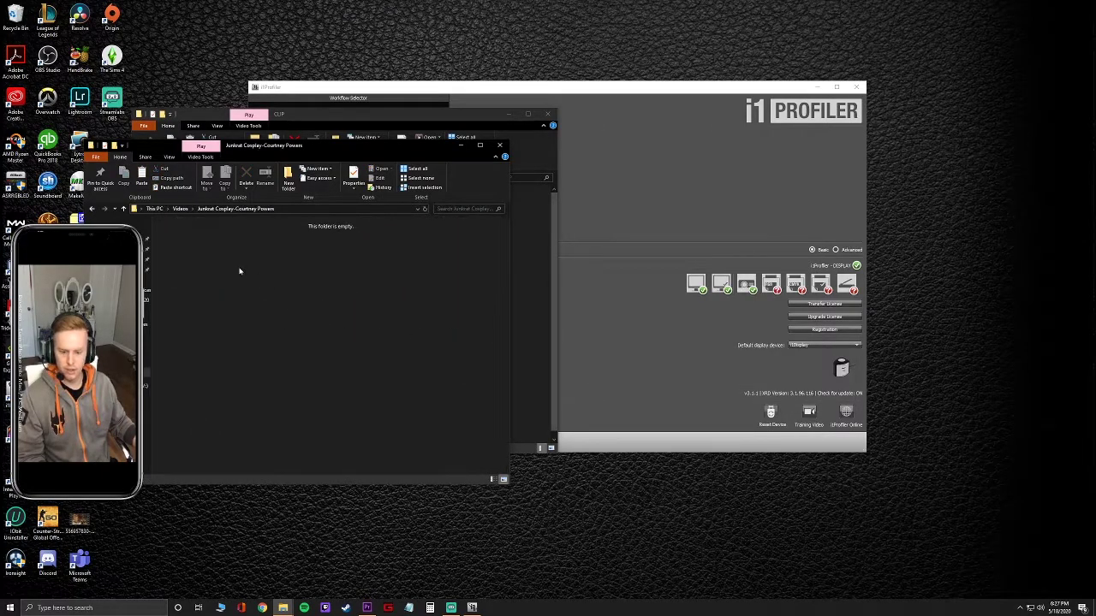
# Paste the 14 copied MP4 clips into the folder and wait for copying to finish.
pyautogui.hotkey('ctrl', 'v')
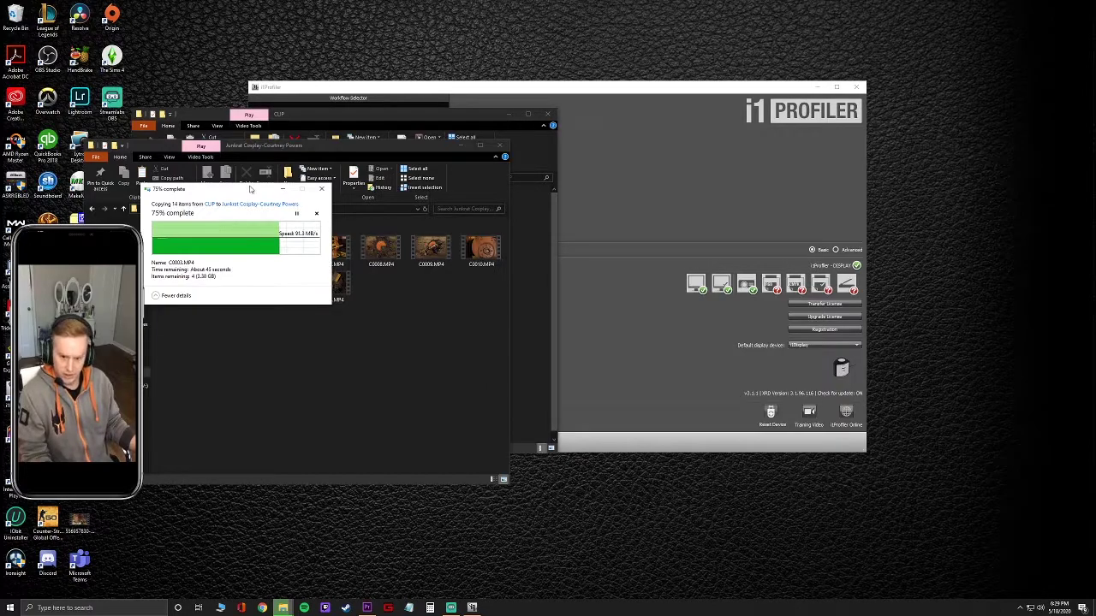
pyautogui.moveTo(249, 186); pyautogui.dragTo(321, 328)
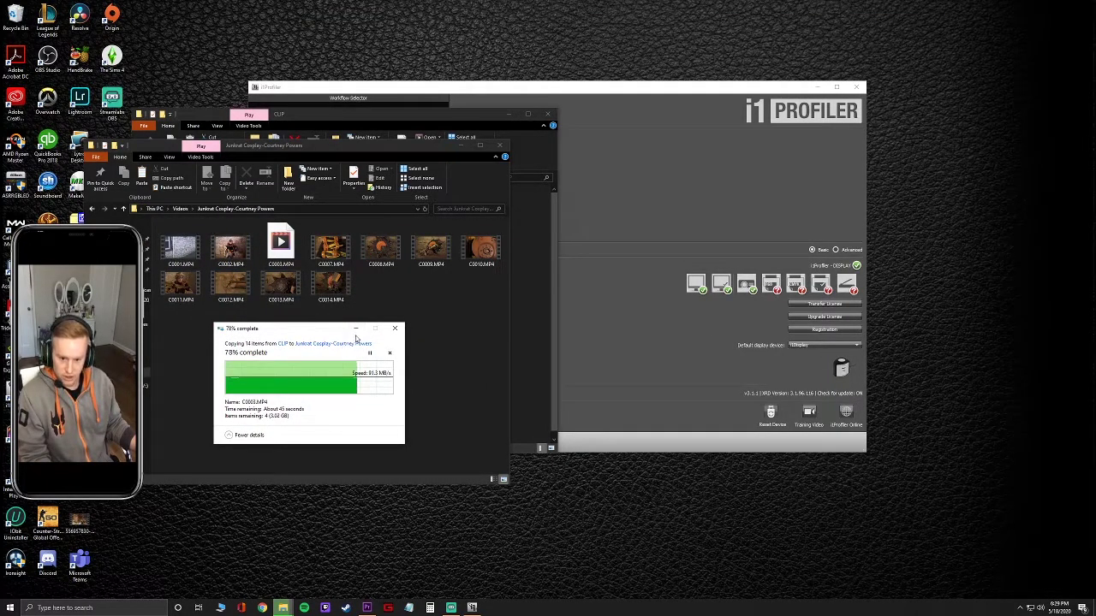
pyautogui.moveTo(309, 329); pyautogui.dragTo(385, 302)
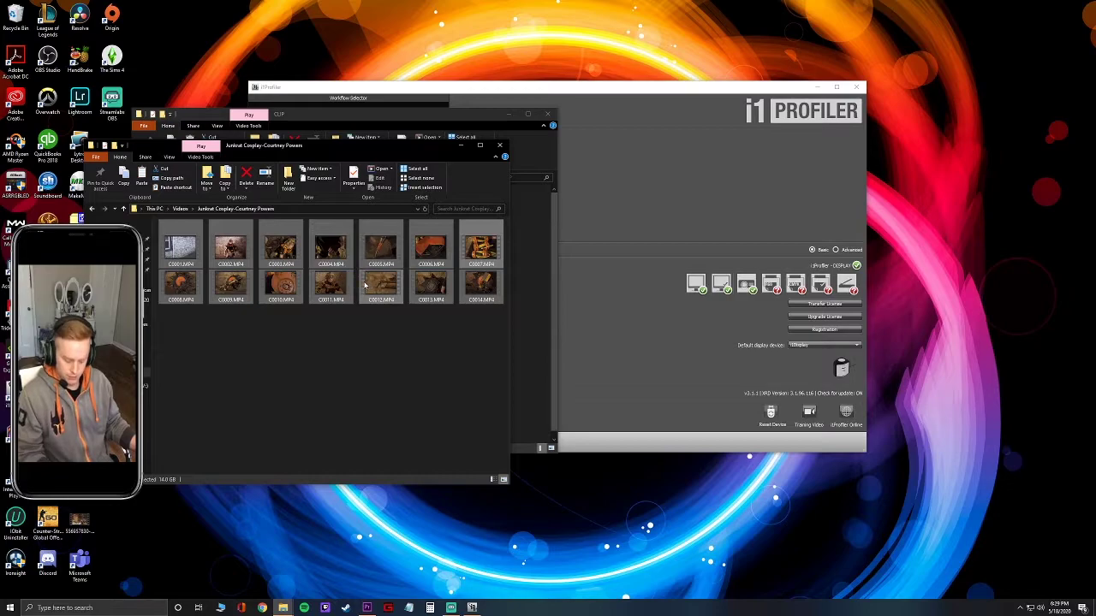
# Navigate back to This PC, check the H: and C: drives, then open the Junkrat Cosplay folder in Videos.
pyautogui.click(335, 126)
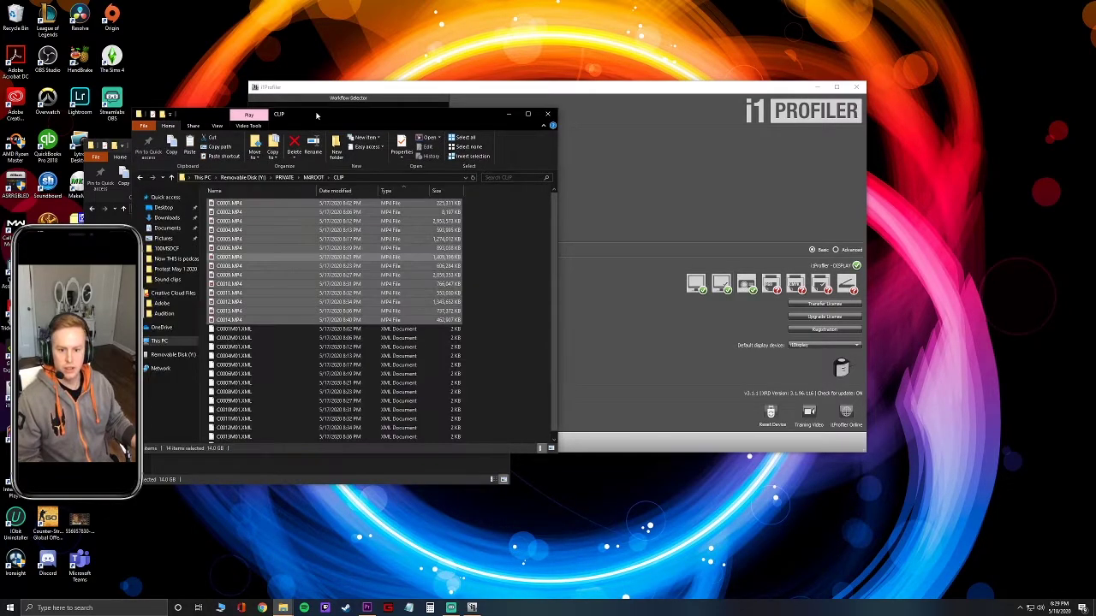
pyautogui.click(142, 178)
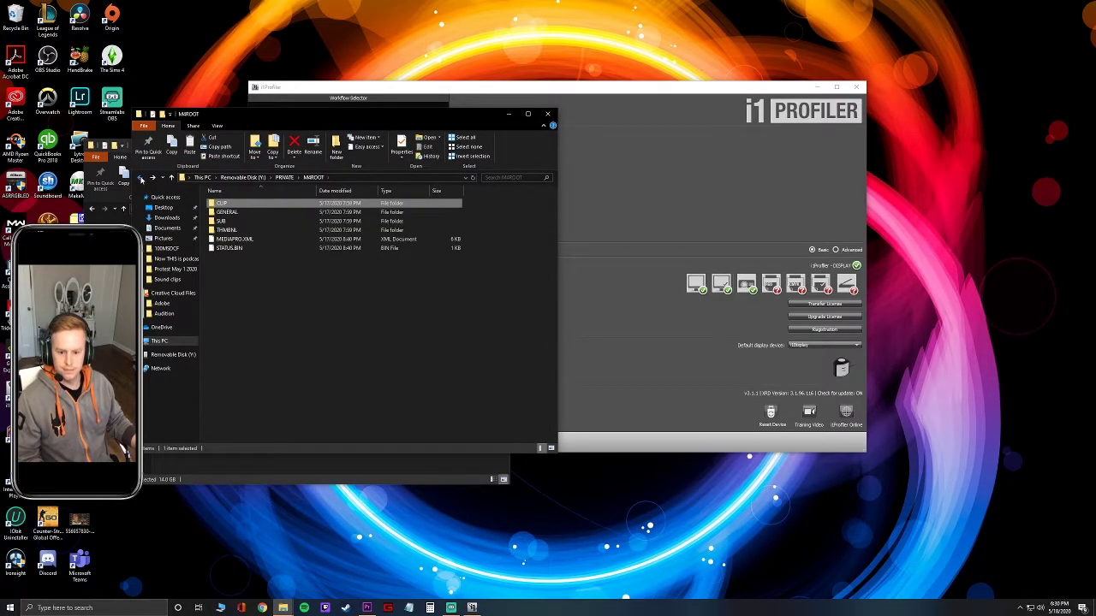
pyautogui.click(141, 179)
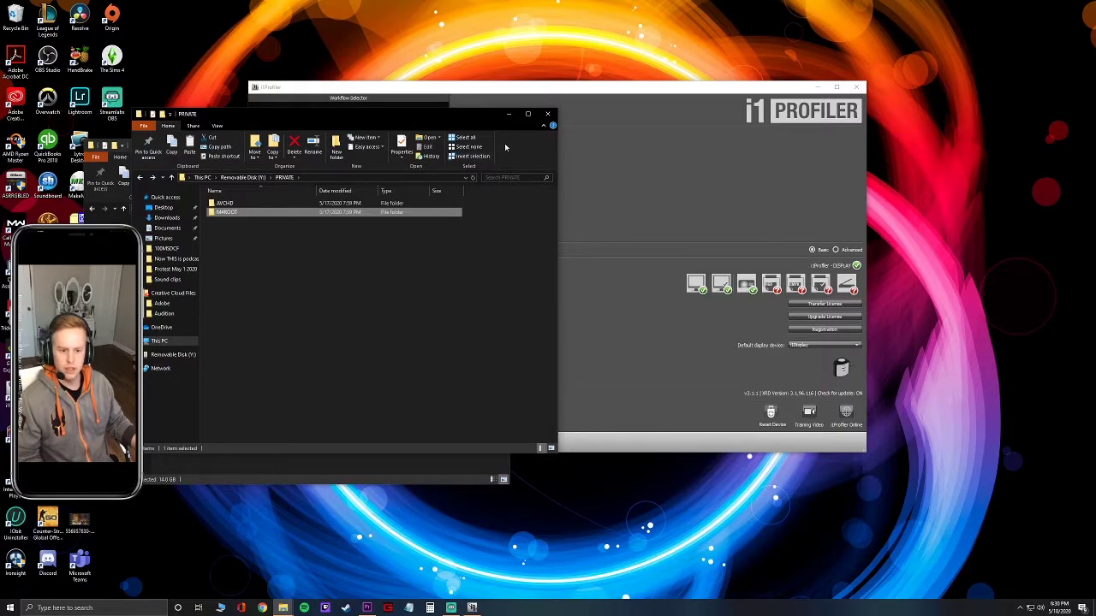
pyautogui.click(204, 178)
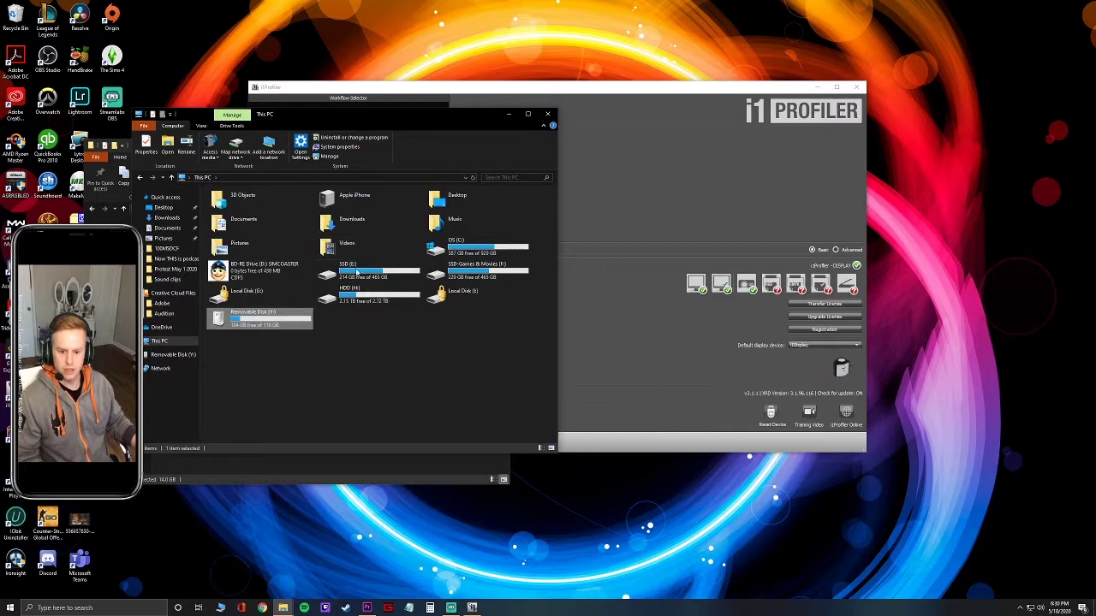
pyautogui.click(360, 295)
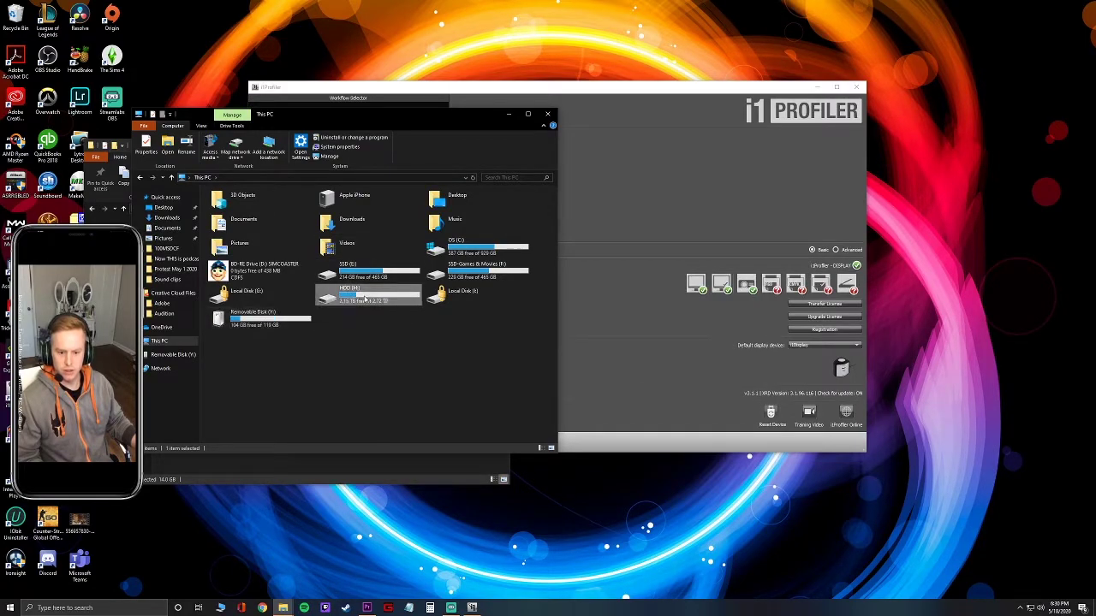
pyautogui.click(368, 272)
pyautogui.doubleClick(393, 297)
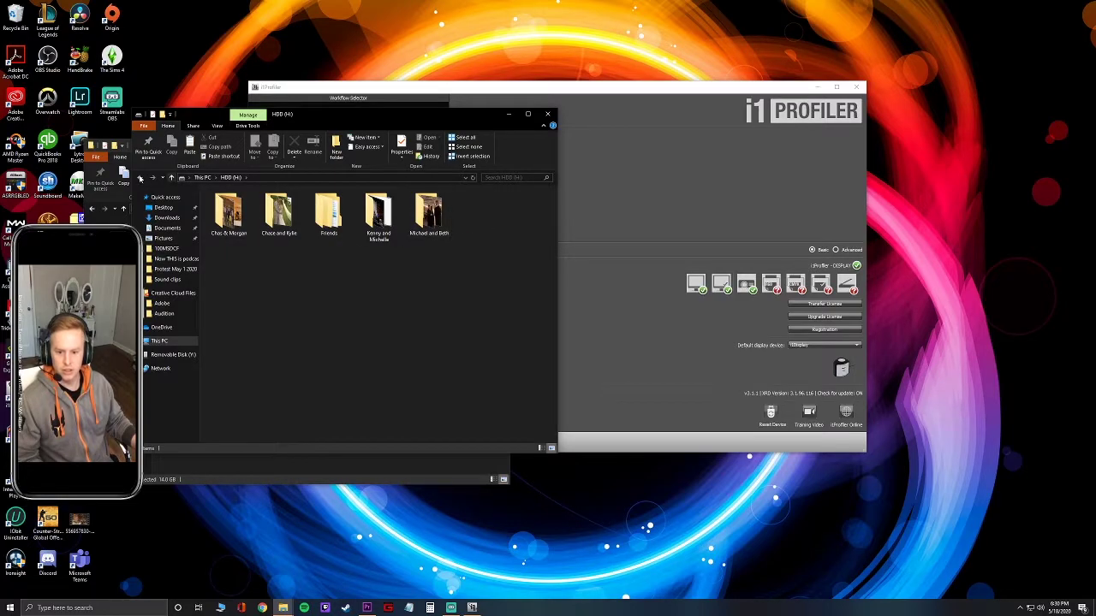
pyautogui.click(171, 177)
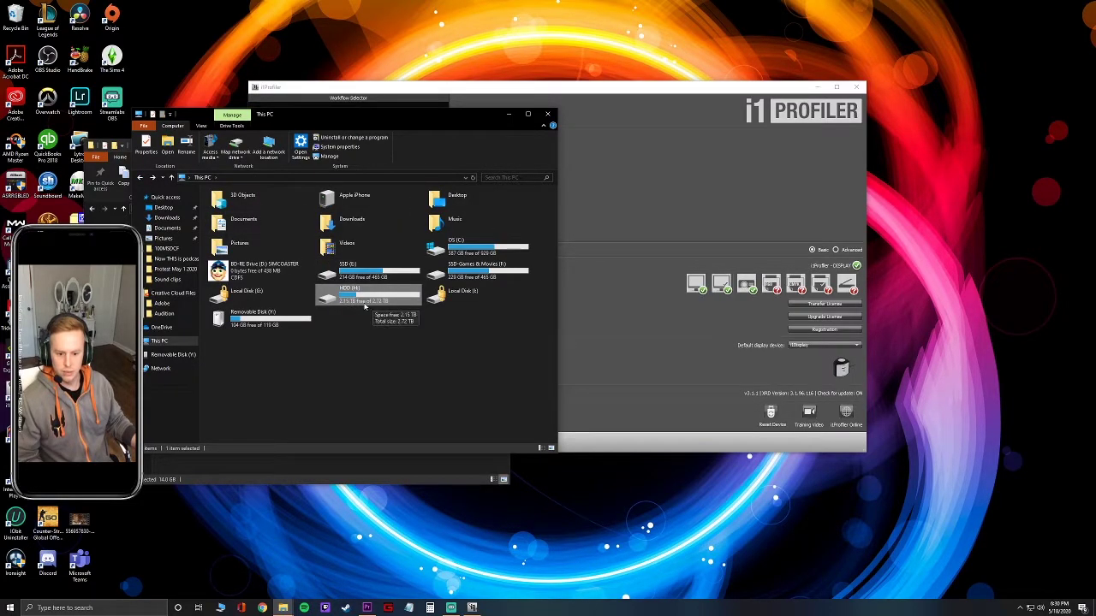
pyautogui.doubleClick(492, 246)
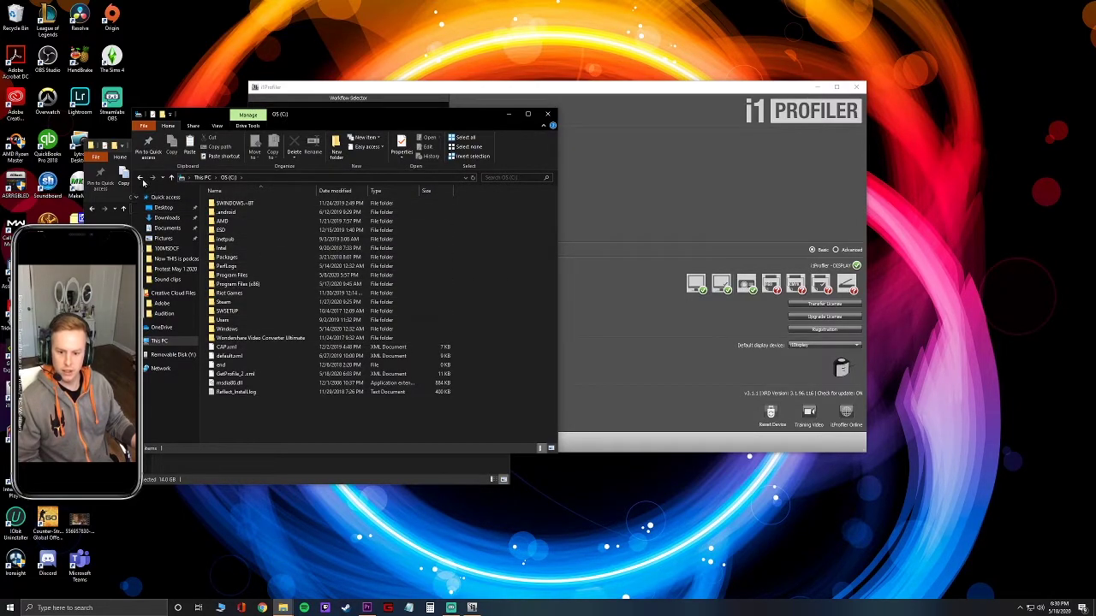
pyautogui.click(142, 178)
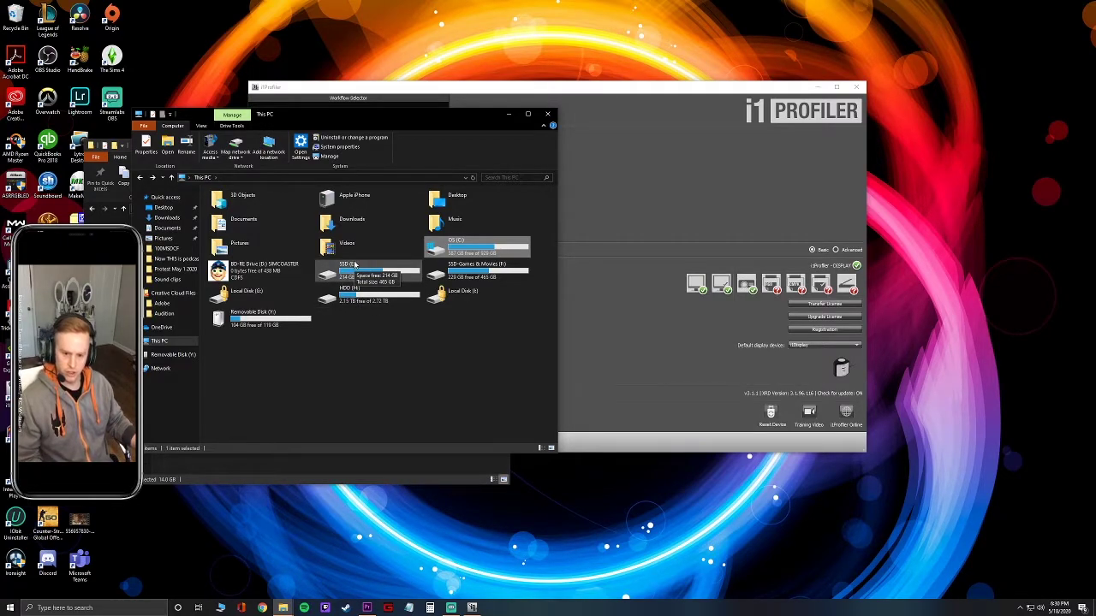
pyautogui.doubleClick(356, 255)
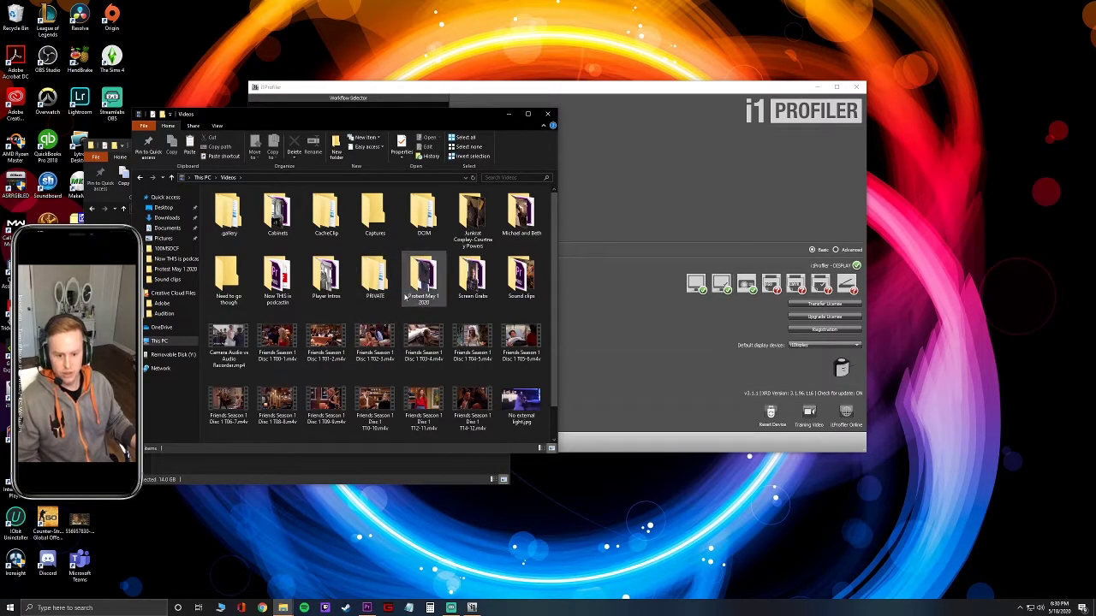
pyautogui.scroll(-1, 432, 286)
pyautogui.scroll(1, 445, 289)
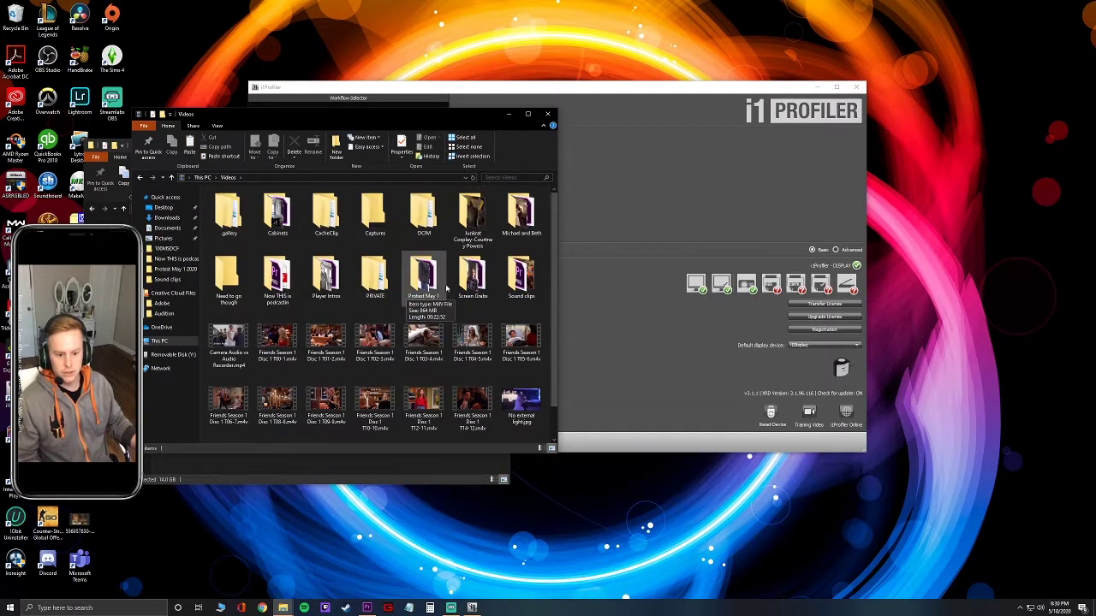
pyautogui.doubleClick(476, 230)
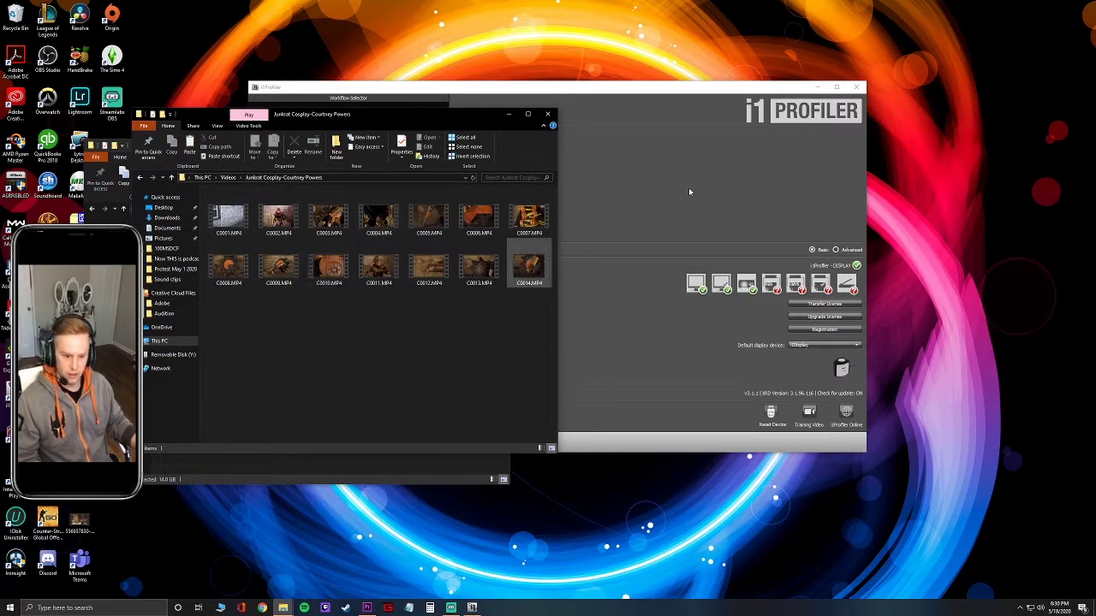
# Close File Explorer and safely eject Removable Disk (Y:).
pyautogui.moveTo(553, 125); pyautogui.dragTo(506, 156)
pyautogui.click(500, 145)
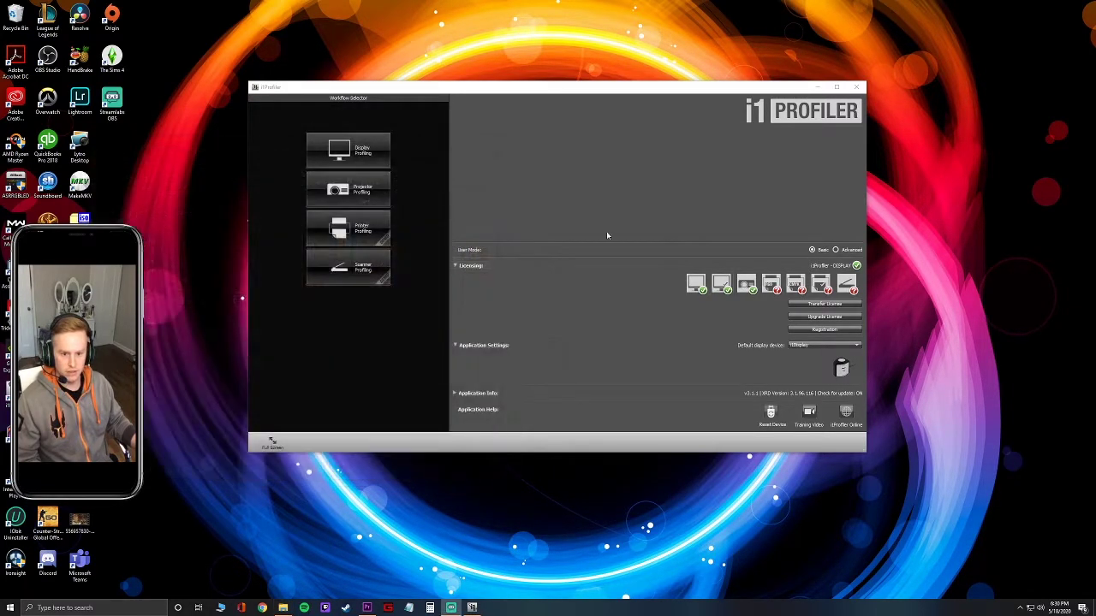
pyautogui.click(1019, 607)
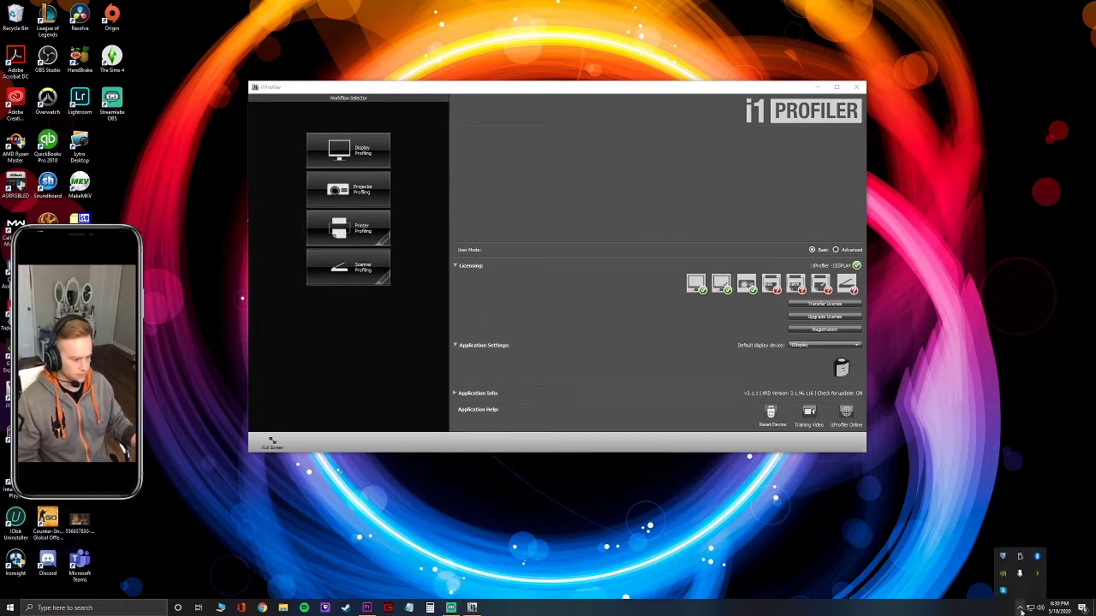
pyautogui.click(1019, 574)
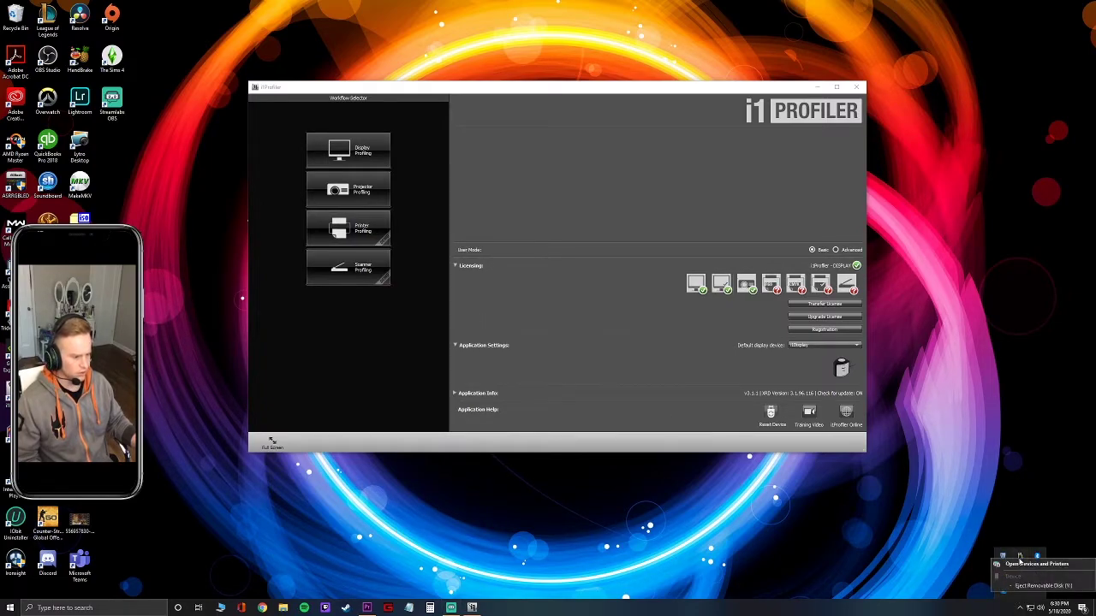
pyautogui.click(1029, 587)
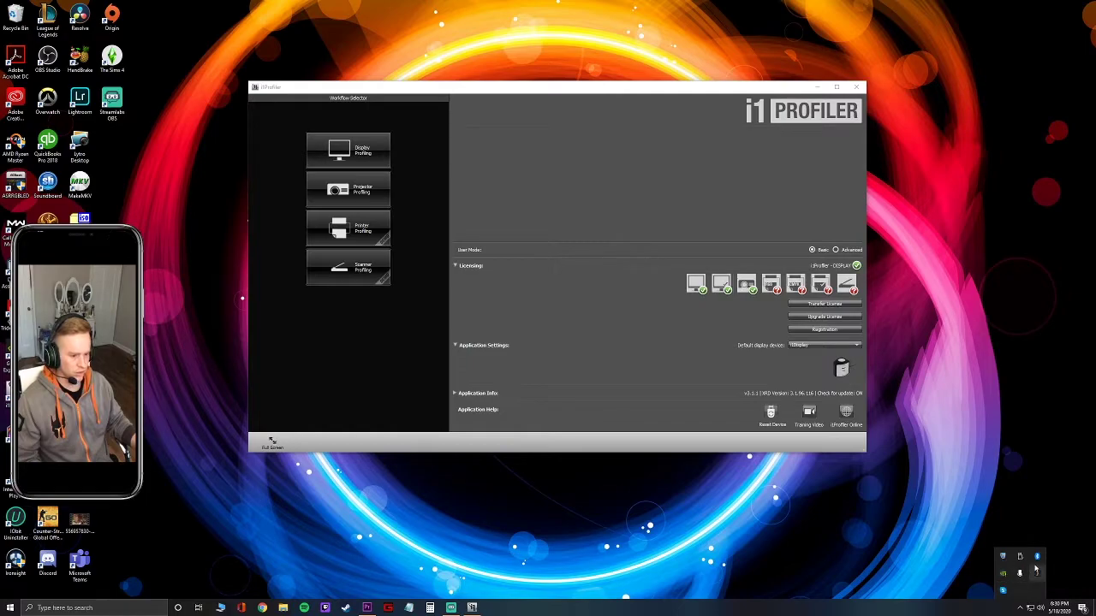
pyautogui.click(833, 510)
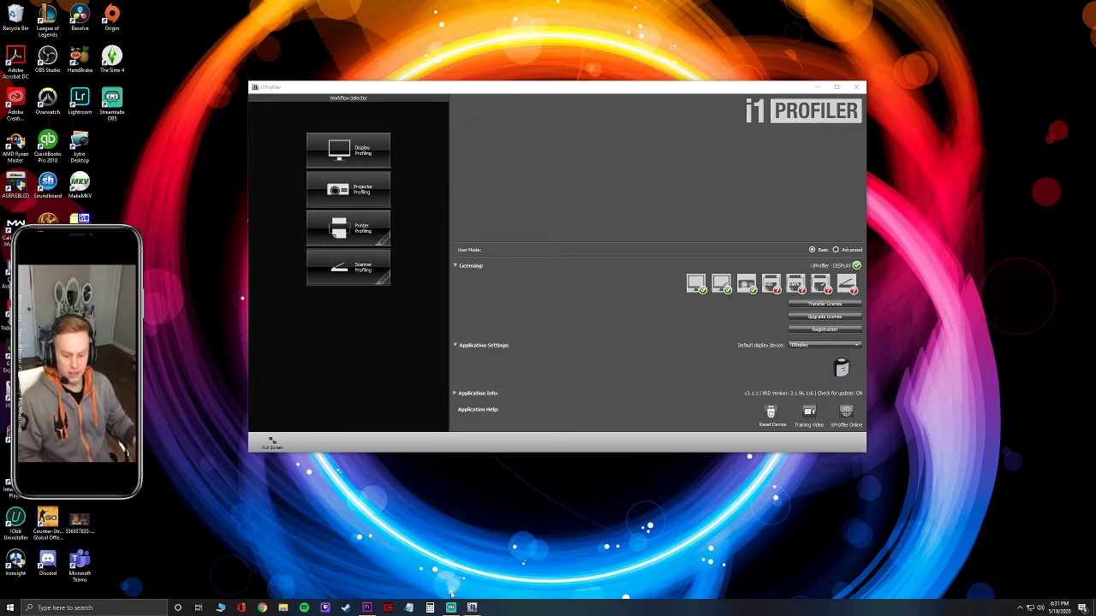
# Open File Explorer on This PC > Videos > the Junkrat Cosplay clips folder.
pyautogui.click(282, 606)
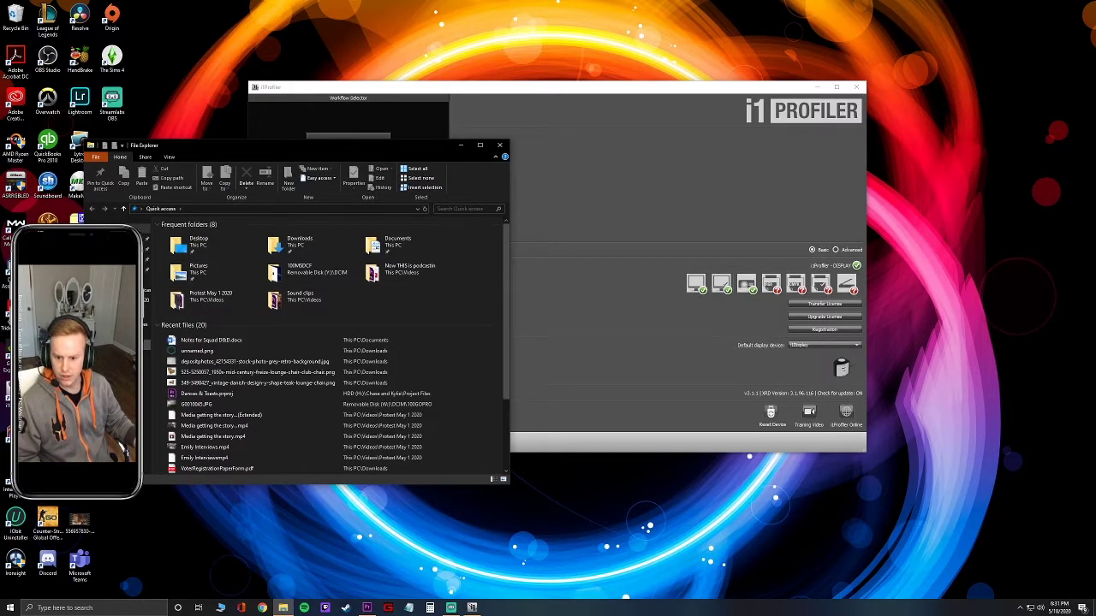
pyautogui.click(147, 372)
pyautogui.doubleClick(309, 291)
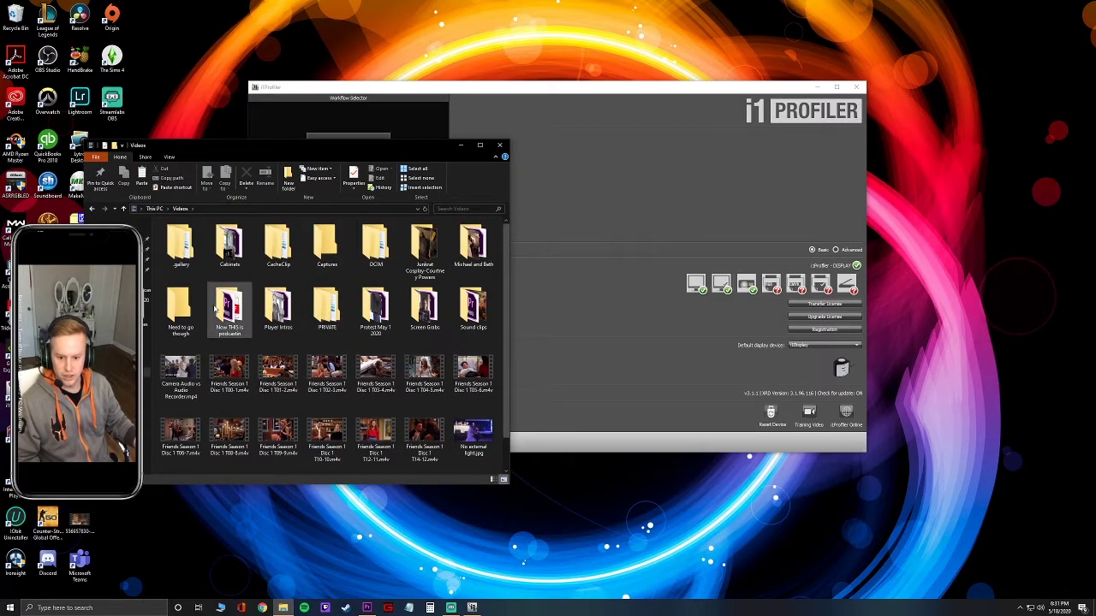
pyautogui.doubleClick(424, 246)
# Create a 'Cam A' subfolder among the clips, then delete it again.
pyautogui.rightClick(236, 342)
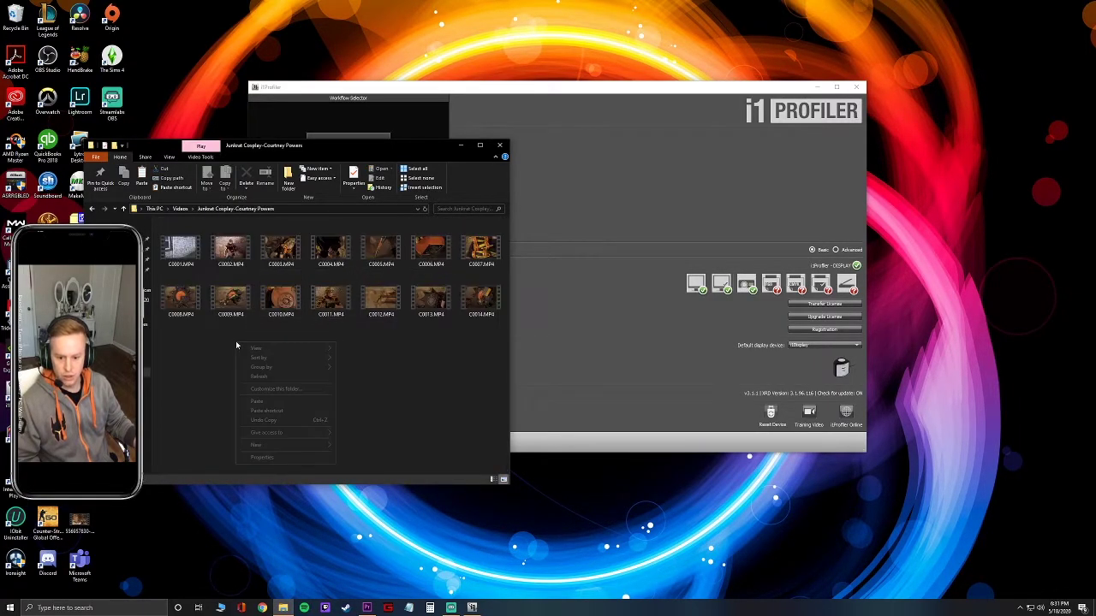
pyautogui.moveTo(273, 444)
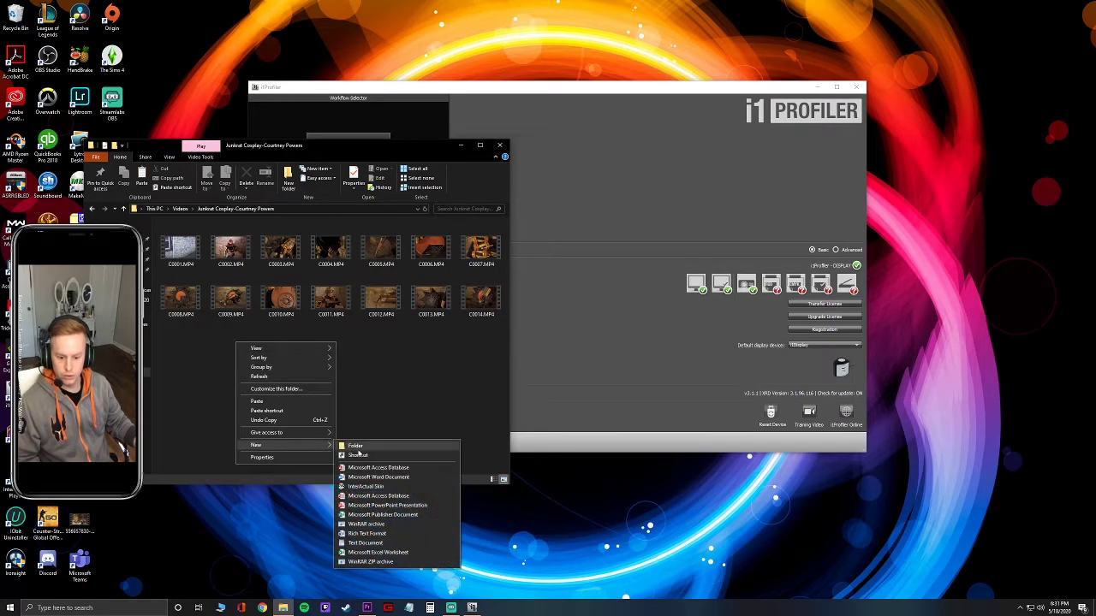
pyautogui.click(367, 447)
pyautogui.write('Cam')
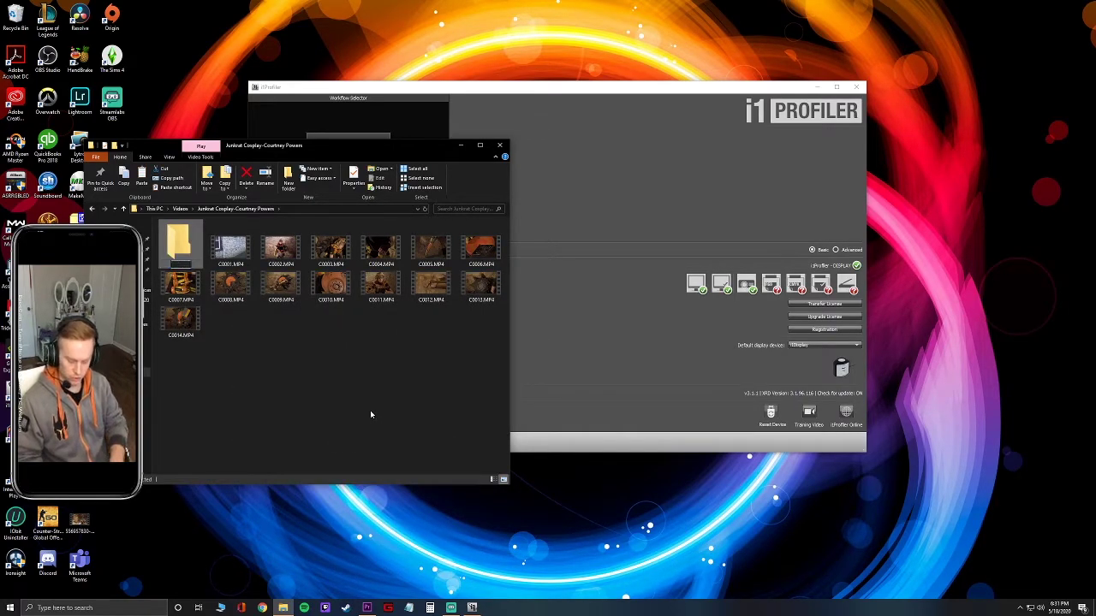
pyautogui.write(' A')
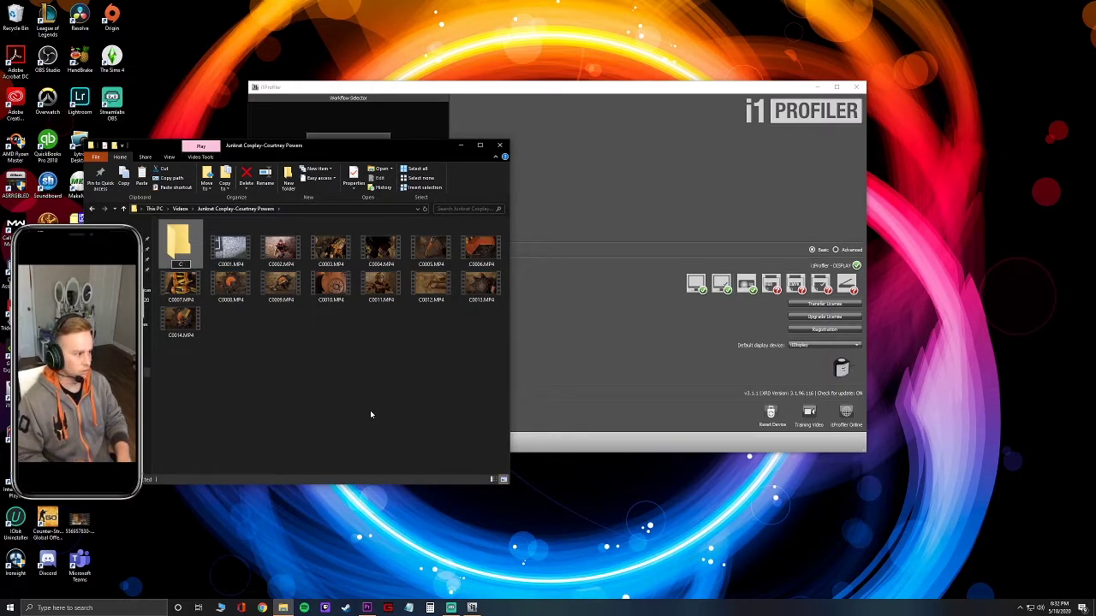
pyautogui.press('Return')
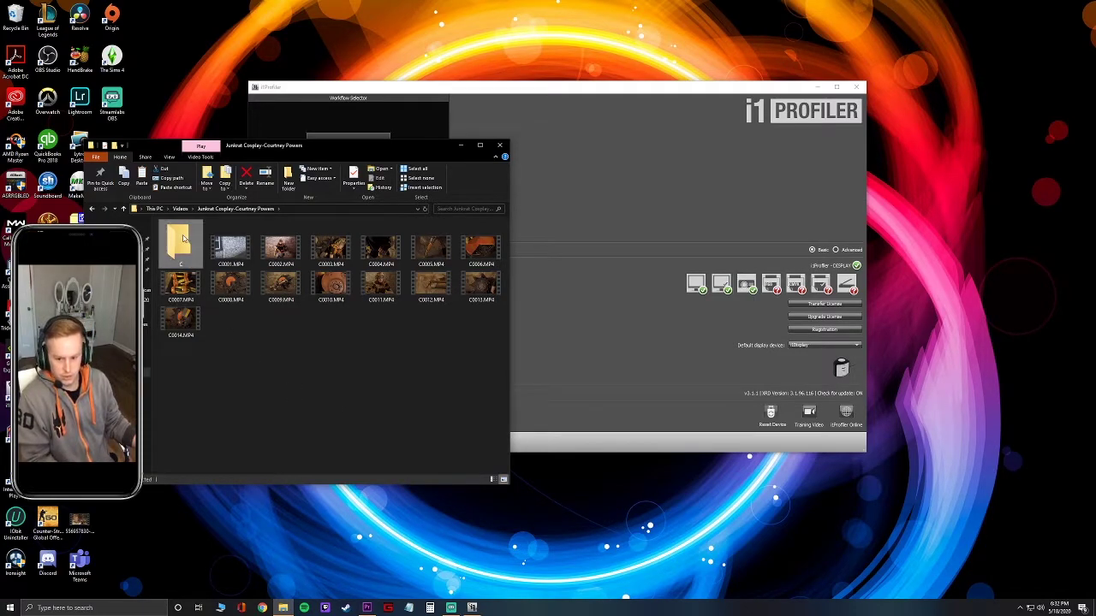
pyautogui.press('Delete')
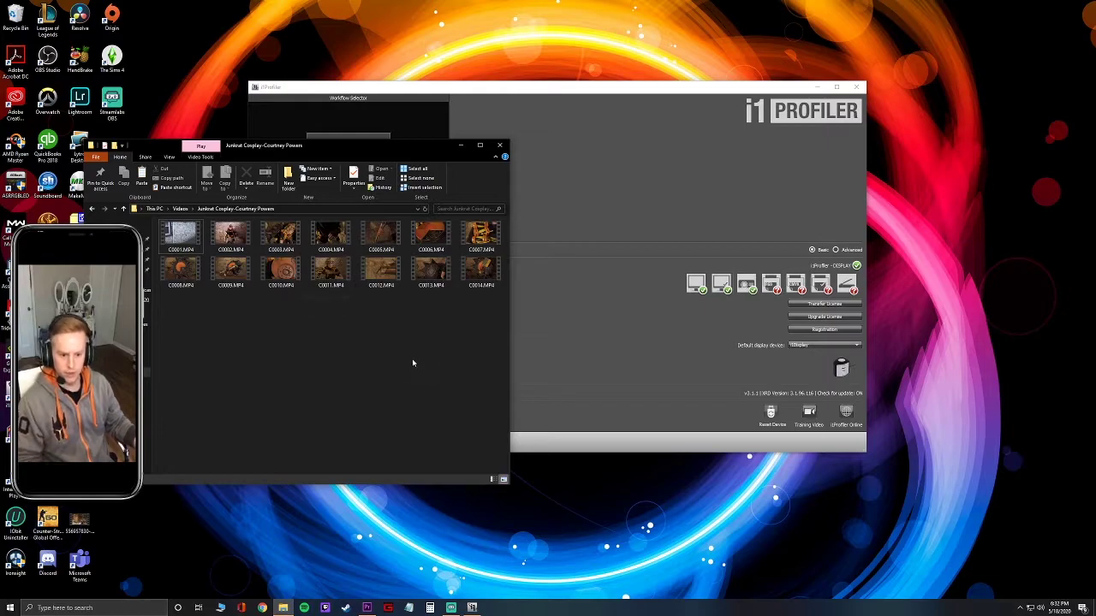
# Preview clips C0002, C0003 and C0012 in Photos, skipping ahead through each.
pyautogui.doubleClick(241, 241)
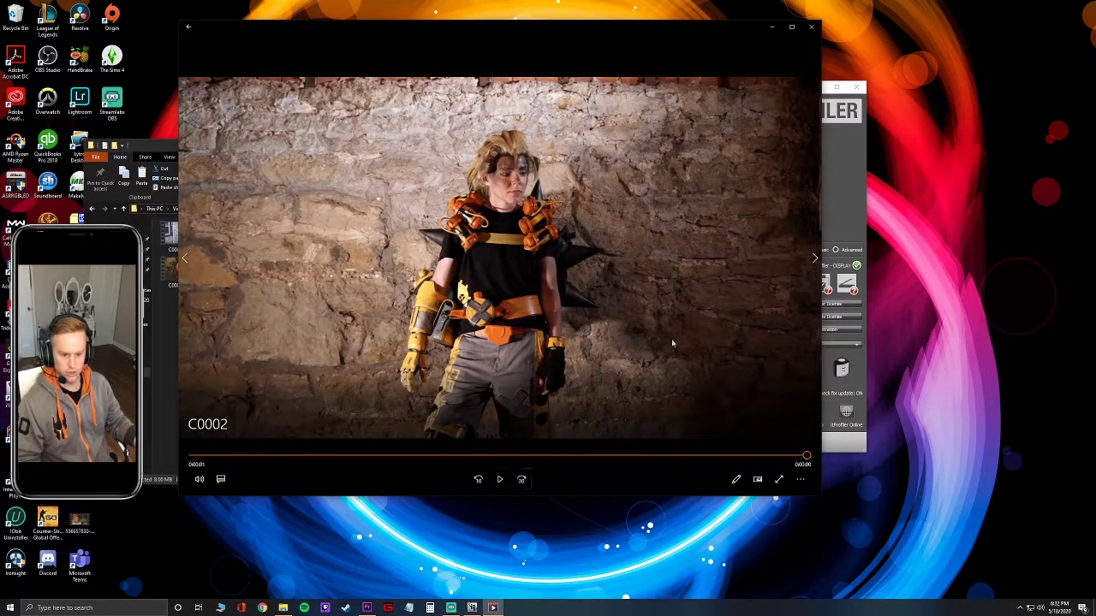
pyautogui.click(811, 26)
pyautogui.doubleClick(298, 241)
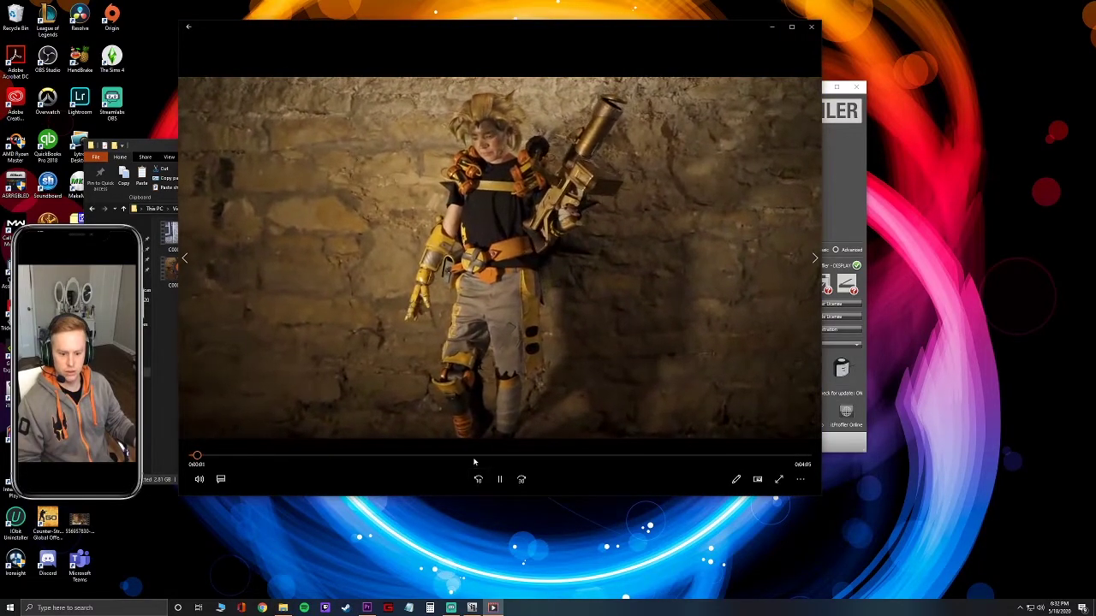
pyautogui.moveTo(472, 460); pyautogui.dragTo(768, 458)
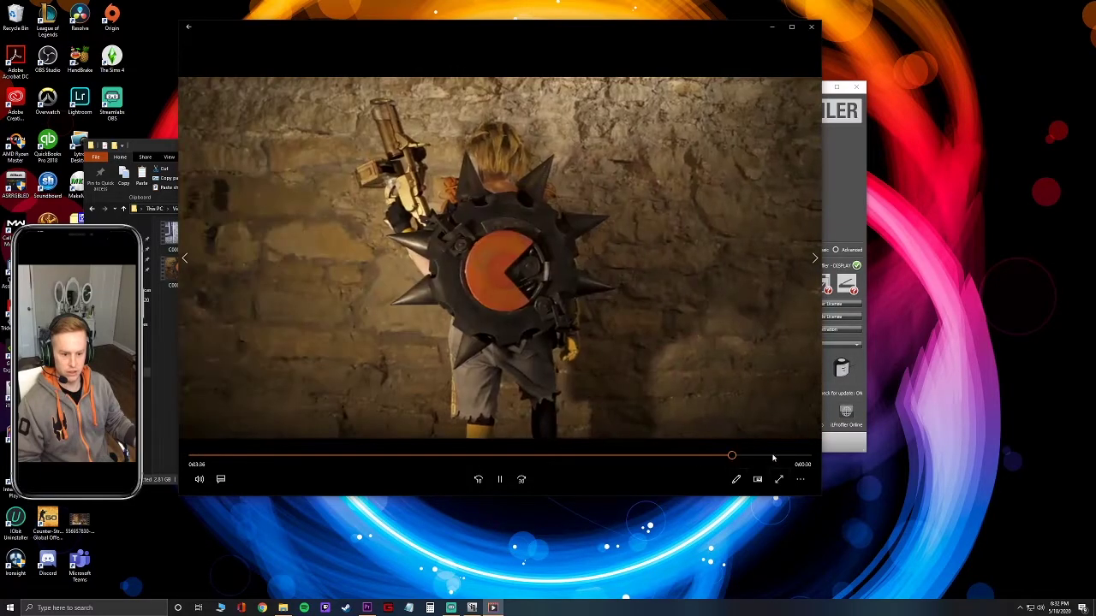
pyautogui.click(811, 26)
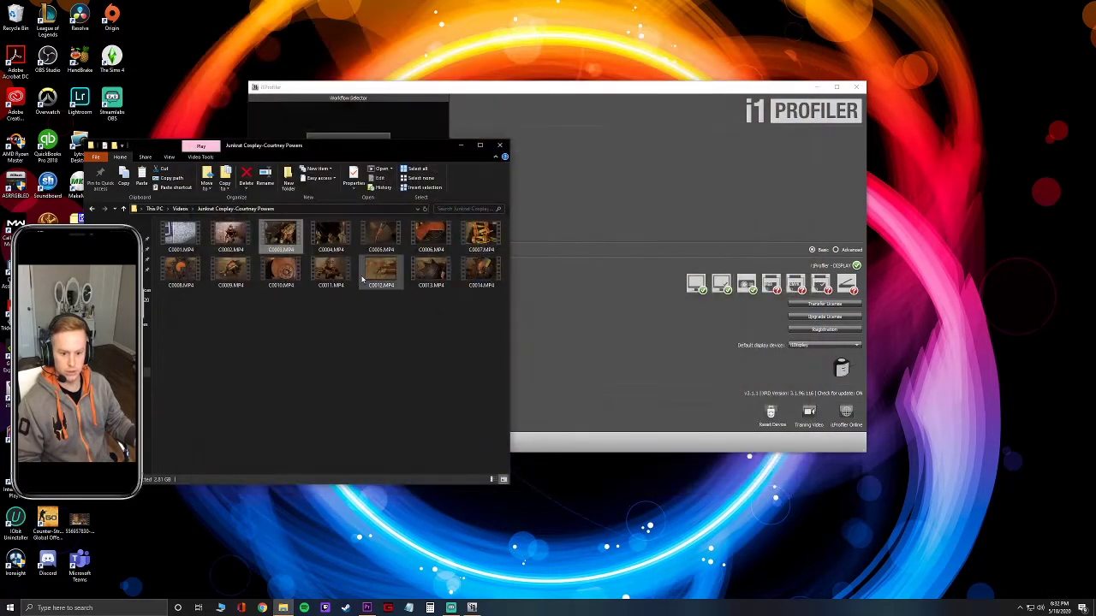
pyautogui.doubleClick(381, 272)
pyautogui.click(370, 459)
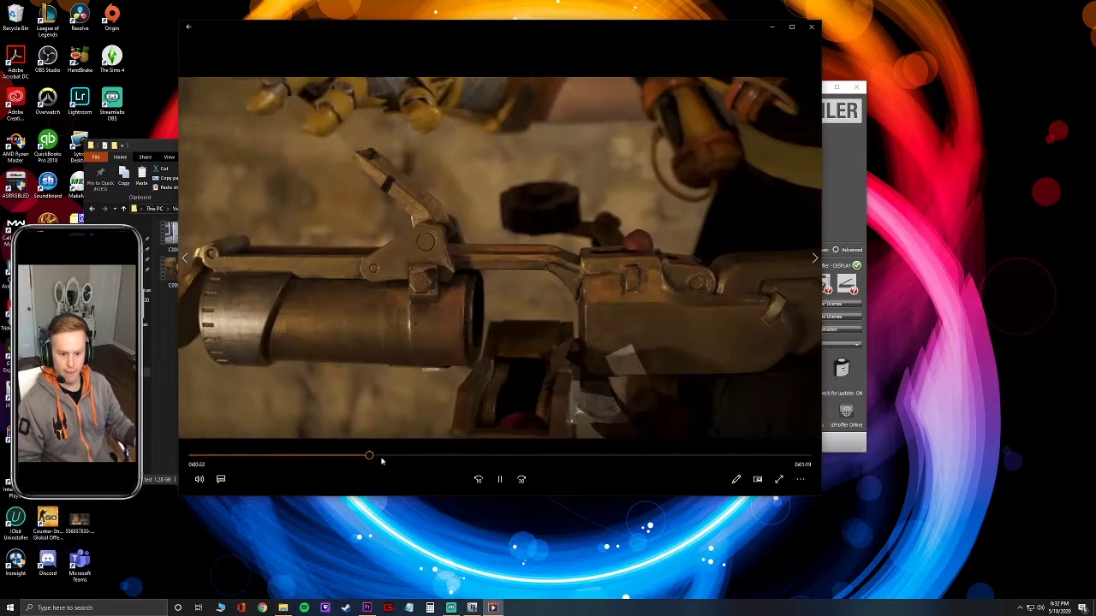
pyautogui.click(497, 457)
pyautogui.click(639, 457)
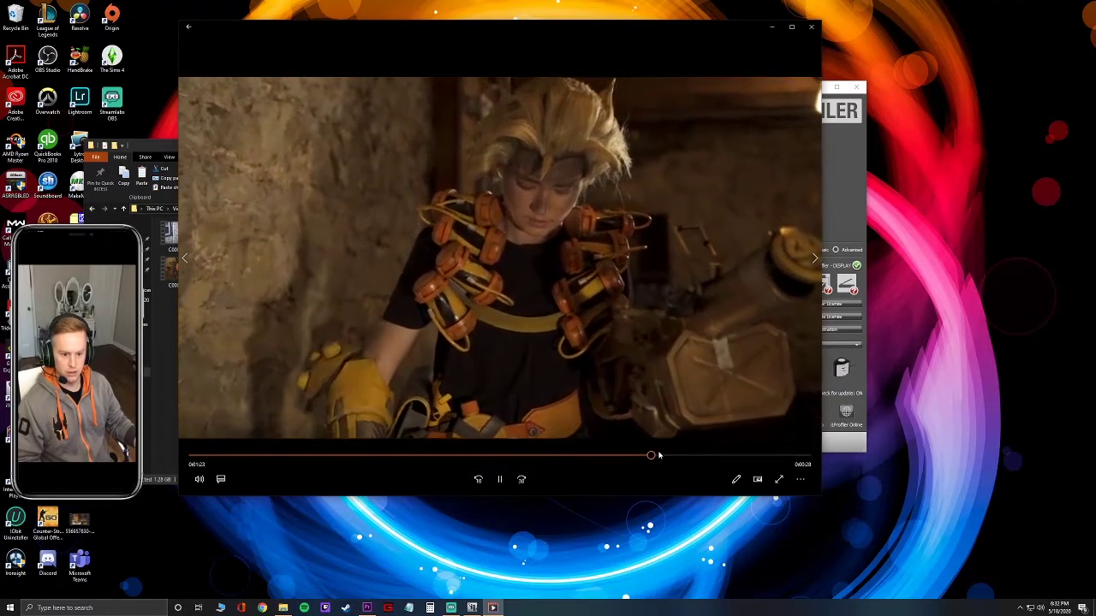
pyautogui.click(813, 29)
# Preview another clip, jumping ahead to near its end, then close the player.
pyautogui.doubleClick(458, 278)
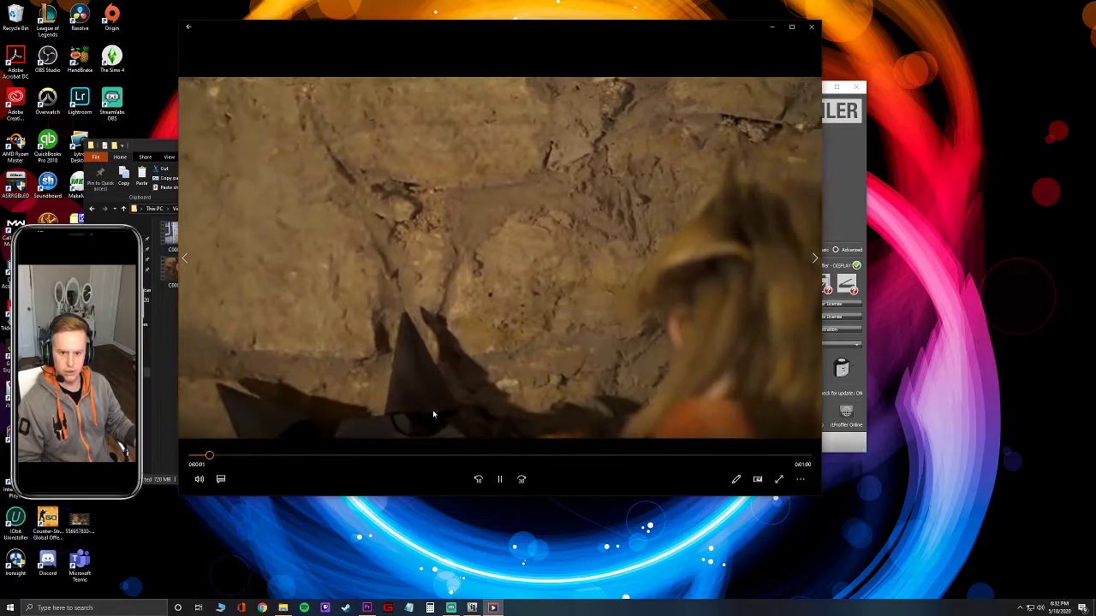
pyautogui.click(416, 455)
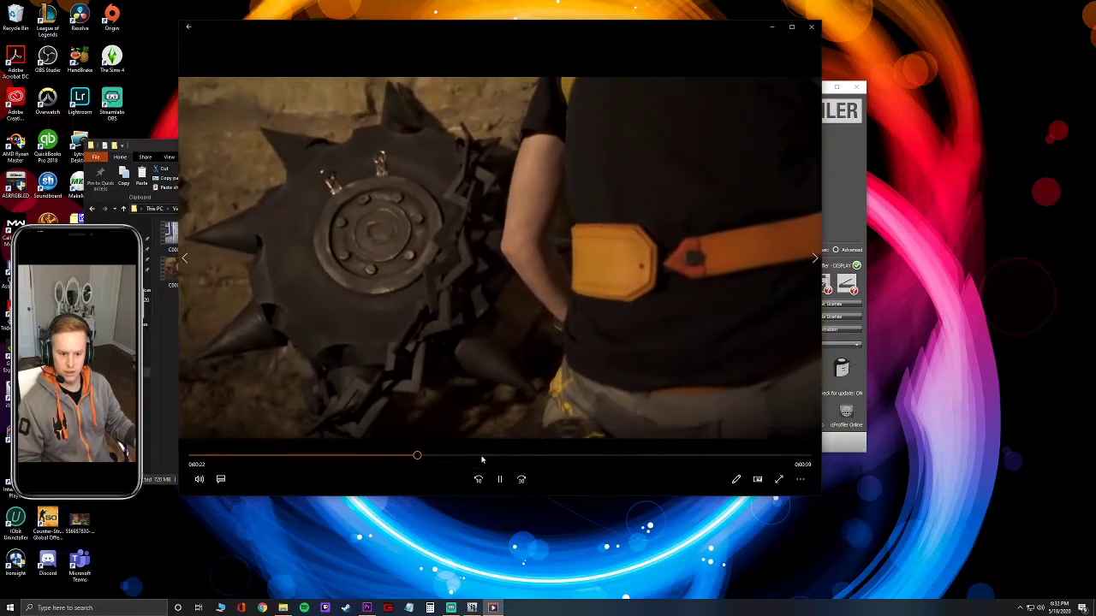
pyautogui.click(484, 457)
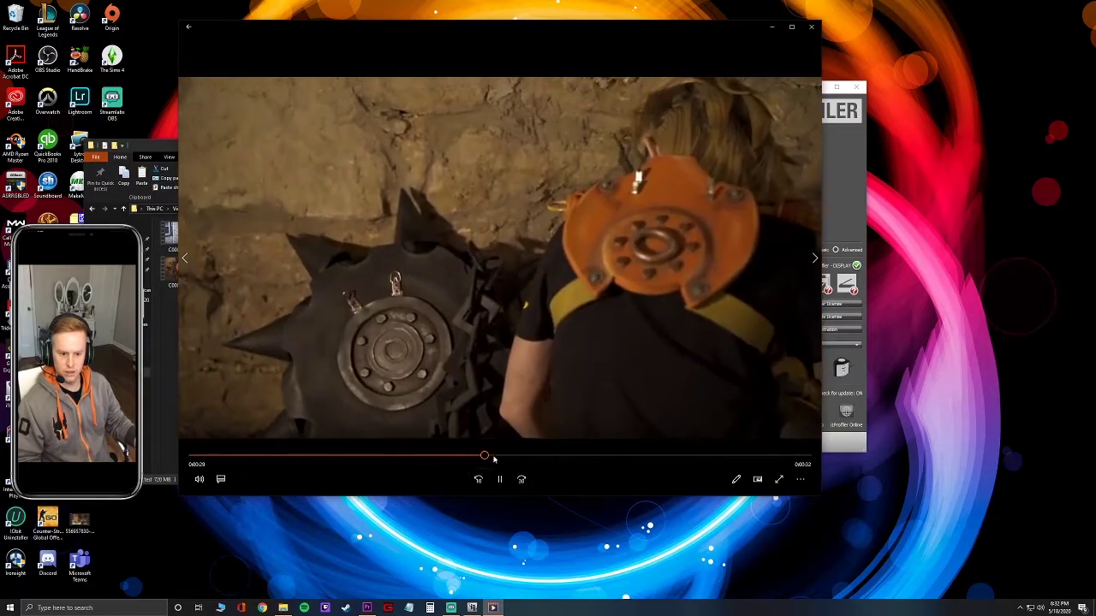
pyautogui.click(540, 456)
pyautogui.click(624, 455)
pyautogui.click(697, 457)
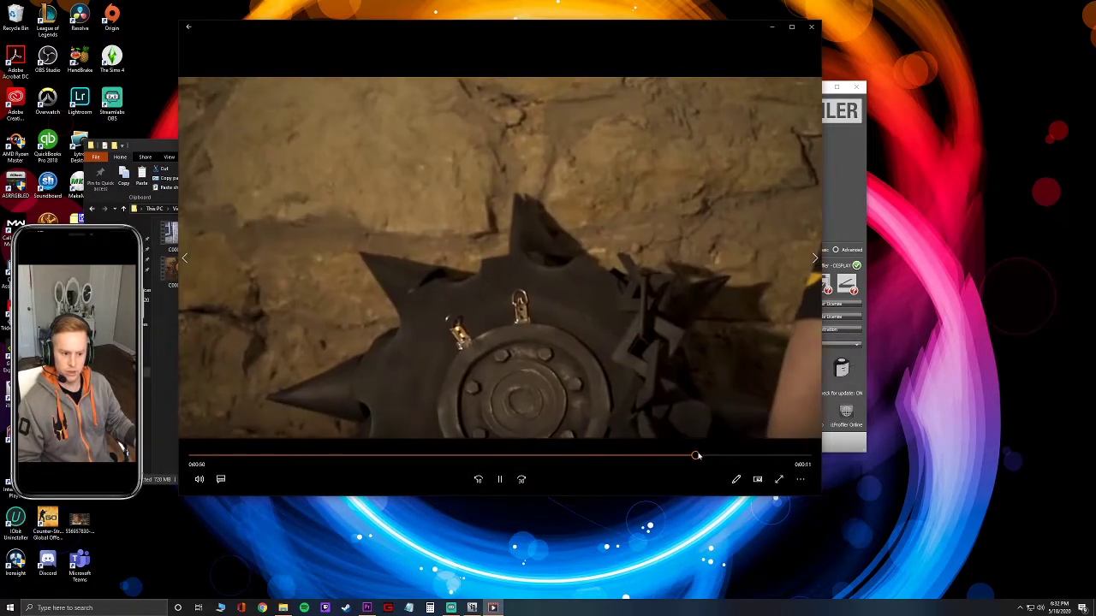
pyautogui.hotkey('alt', 'F4')
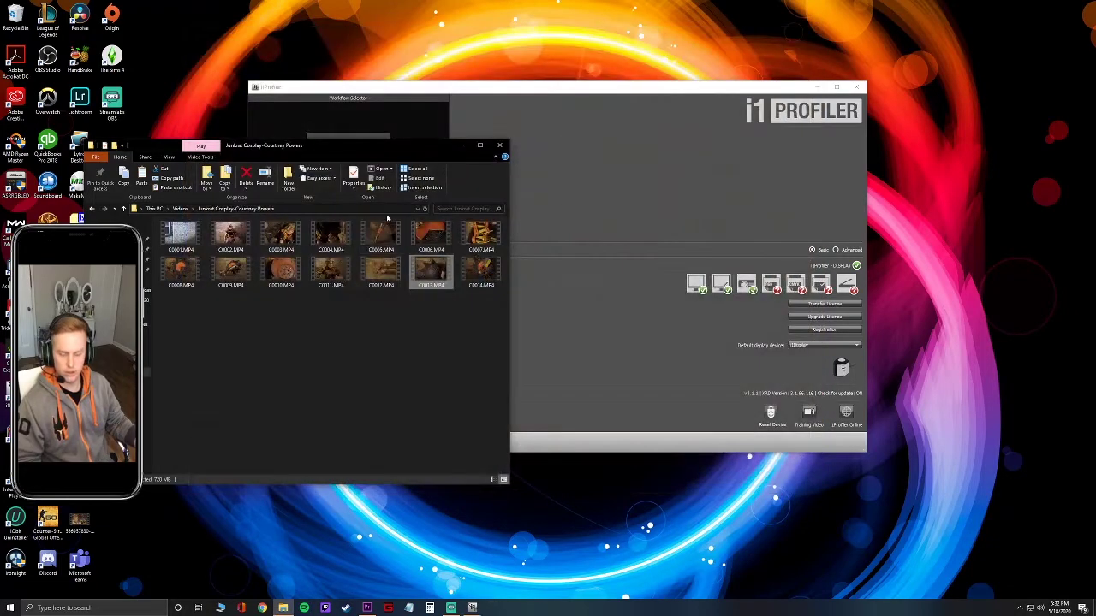
# Close the clips folder window, move i1Profiler aside, and bring up Premiere Pro's Home screen.
pyautogui.click(500, 145)
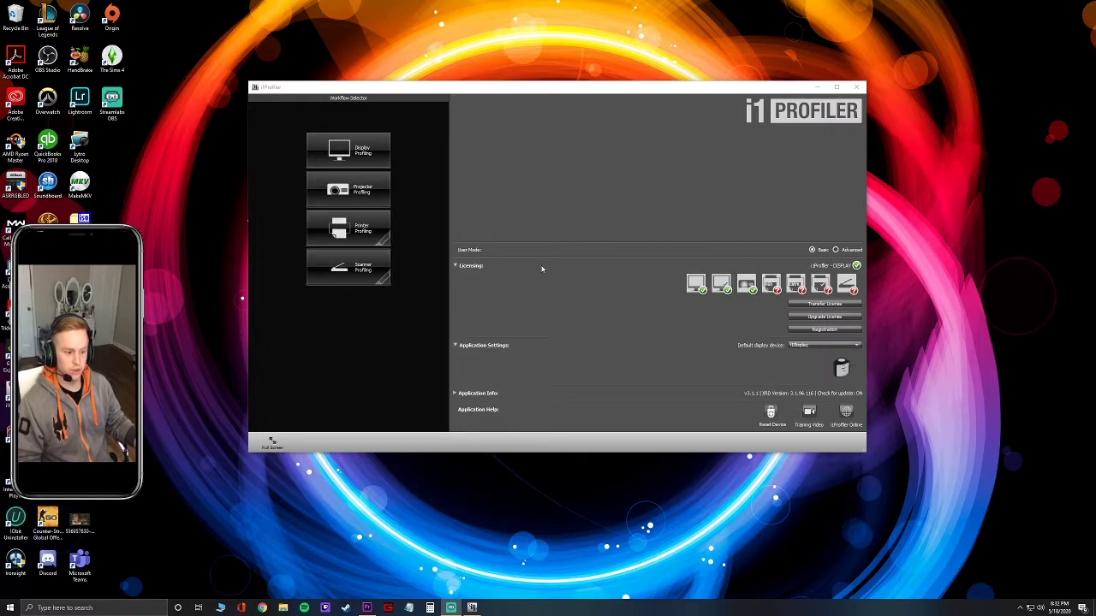
pyautogui.moveTo(537, 92); pyautogui.dragTo(469, 110)
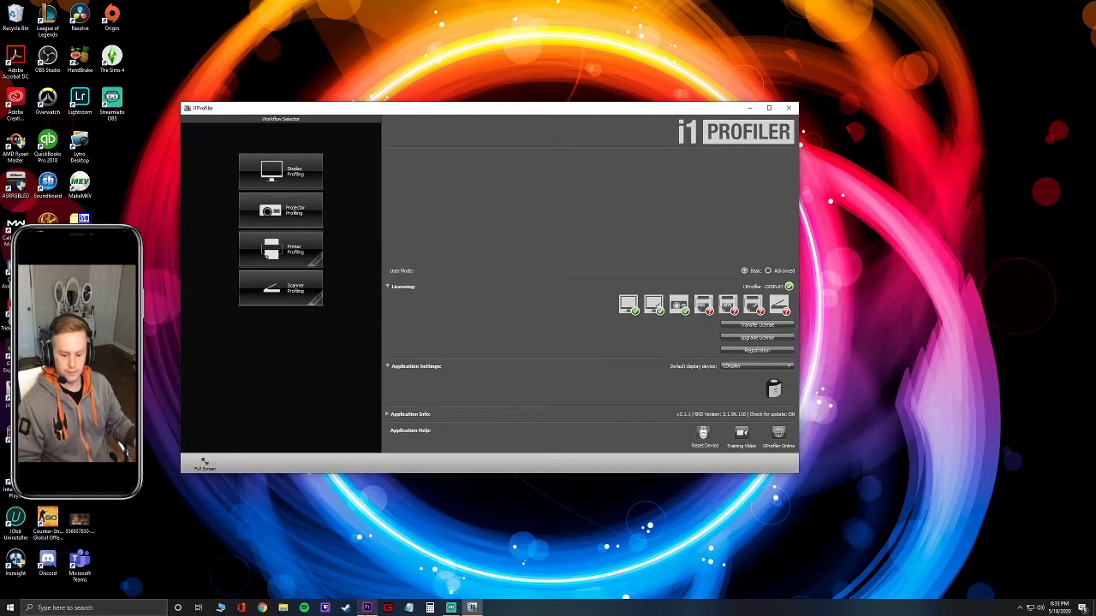
pyautogui.click(366, 607)
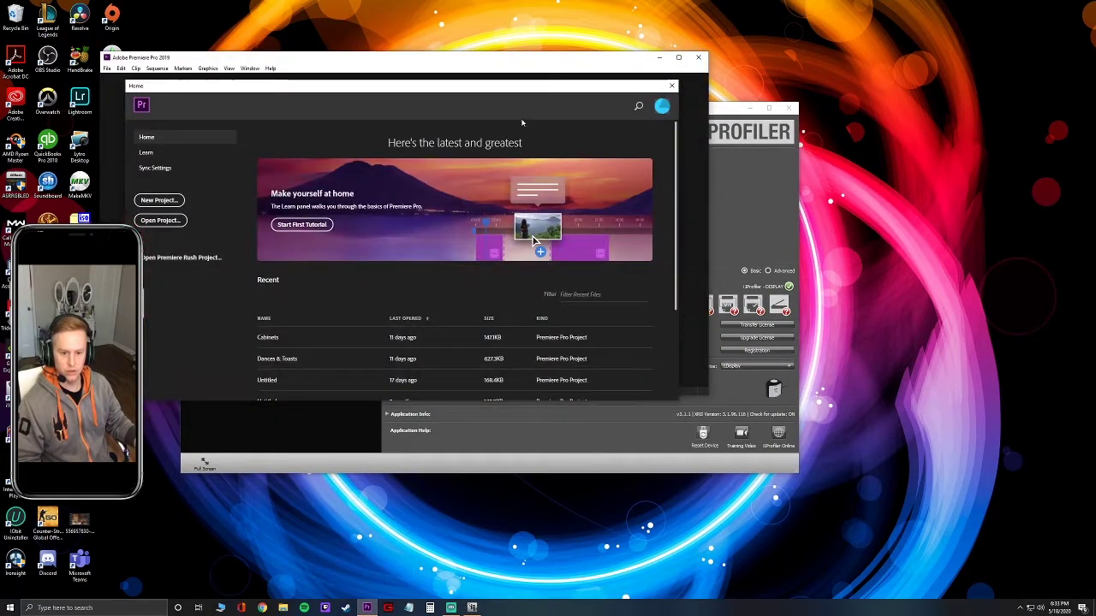
# Maximize Premiere Pro and start a New Project from the Home screen.
pyautogui.click(678, 58)
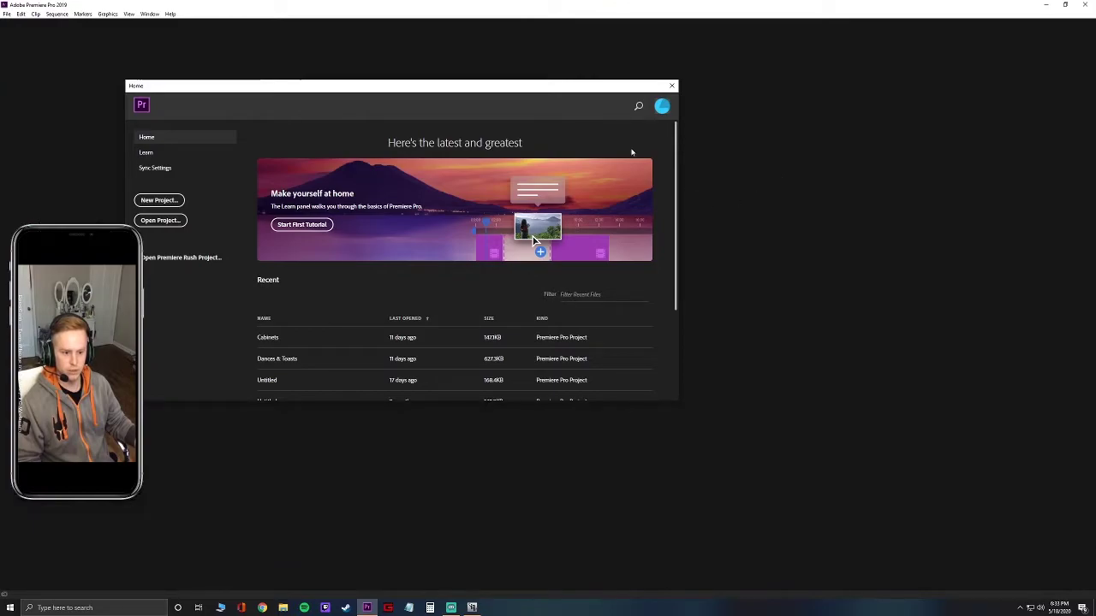
pyautogui.scroll(-3, 352, 321)
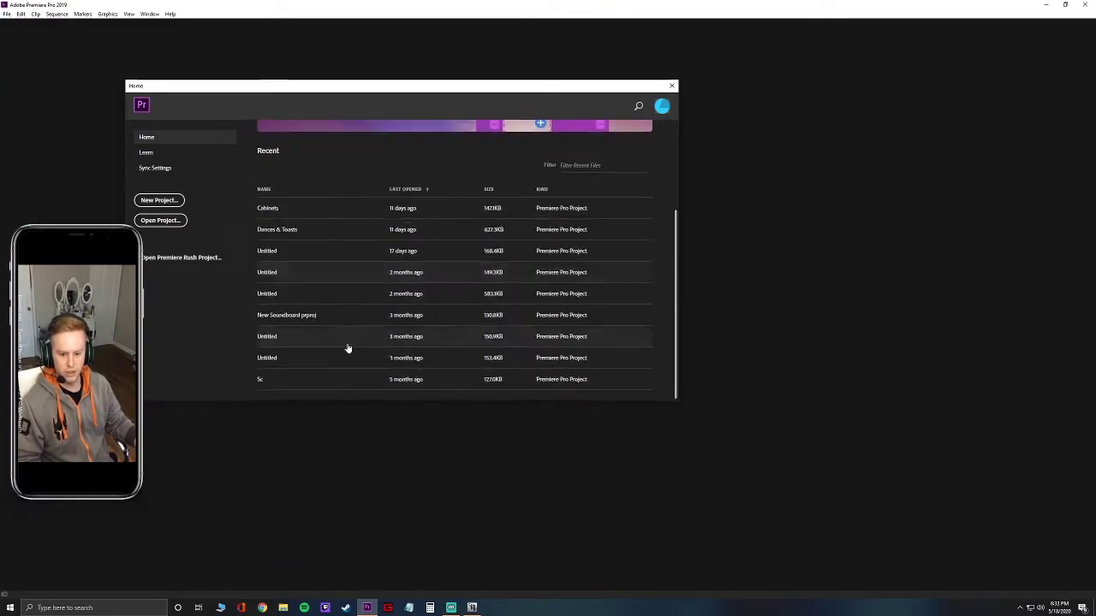
pyautogui.scroll(3, 340, 350)
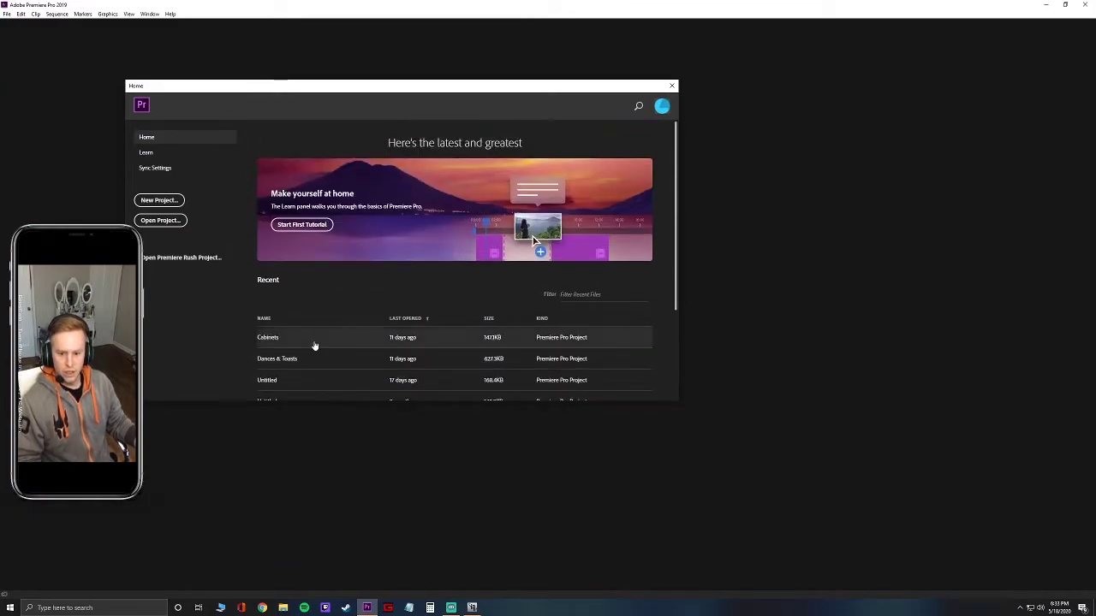
pyautogui.click(159, 200)
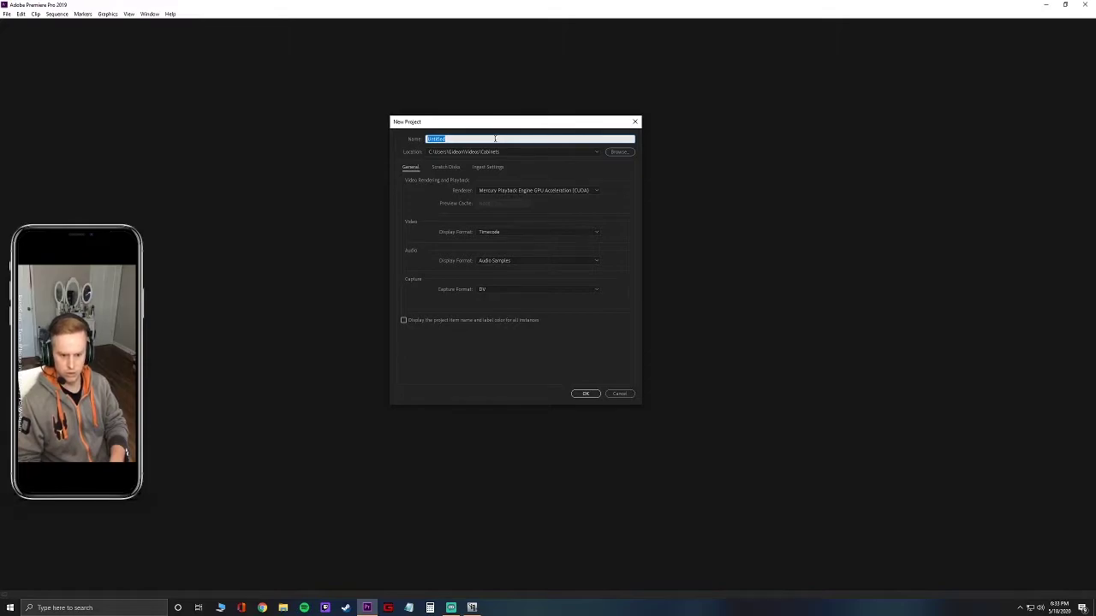
# Name the project after the Junkrat Cosplay shoot and locate it in the Junkrat Cosplay clips folder.
pyautogui.write('C')
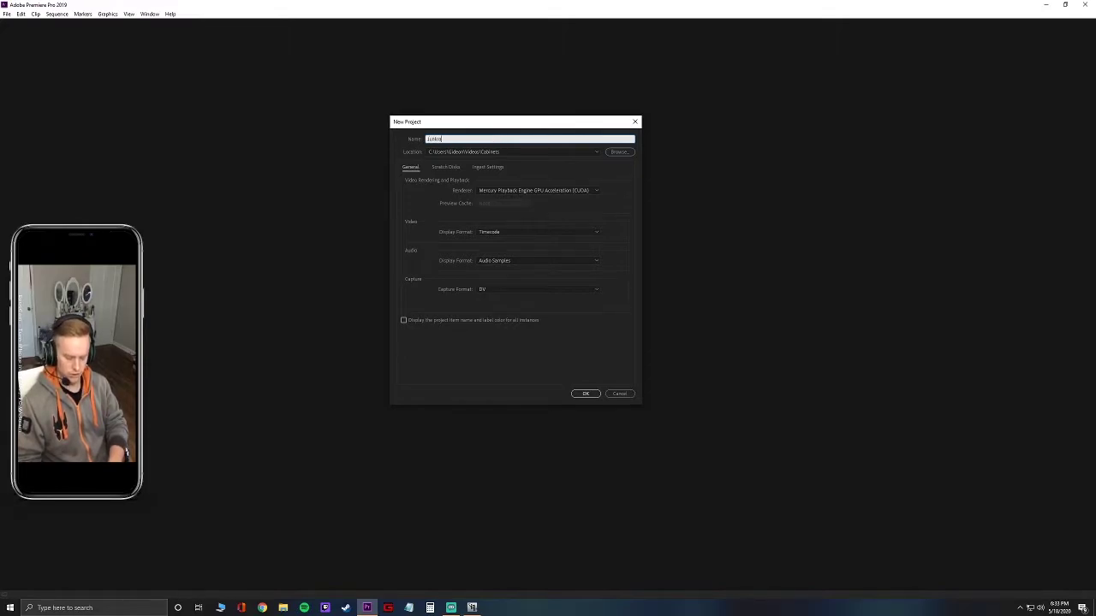
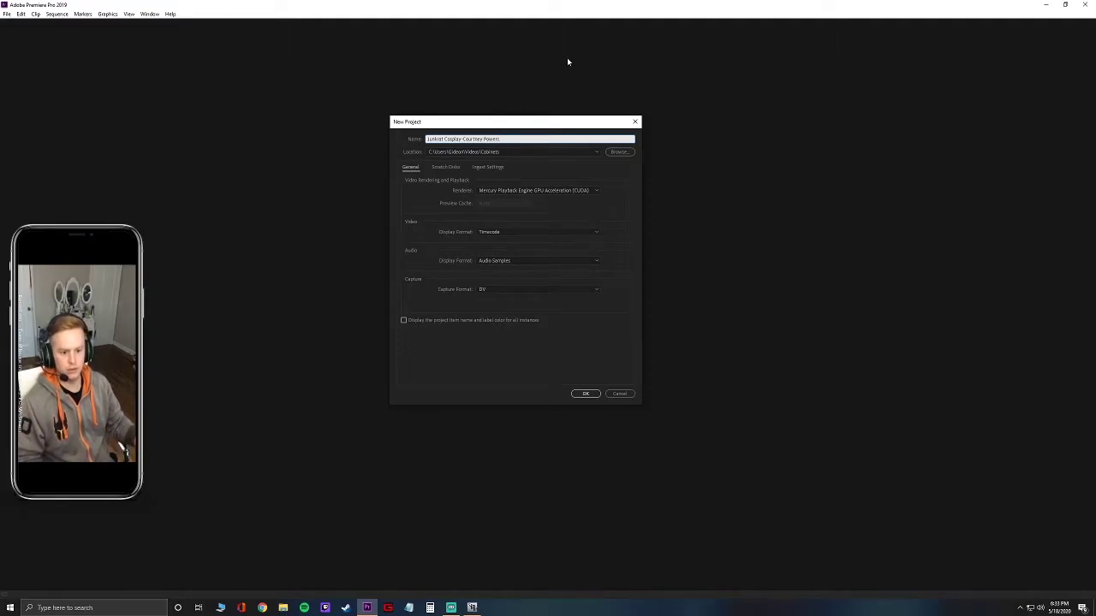
pyautogui.click(615, 153)
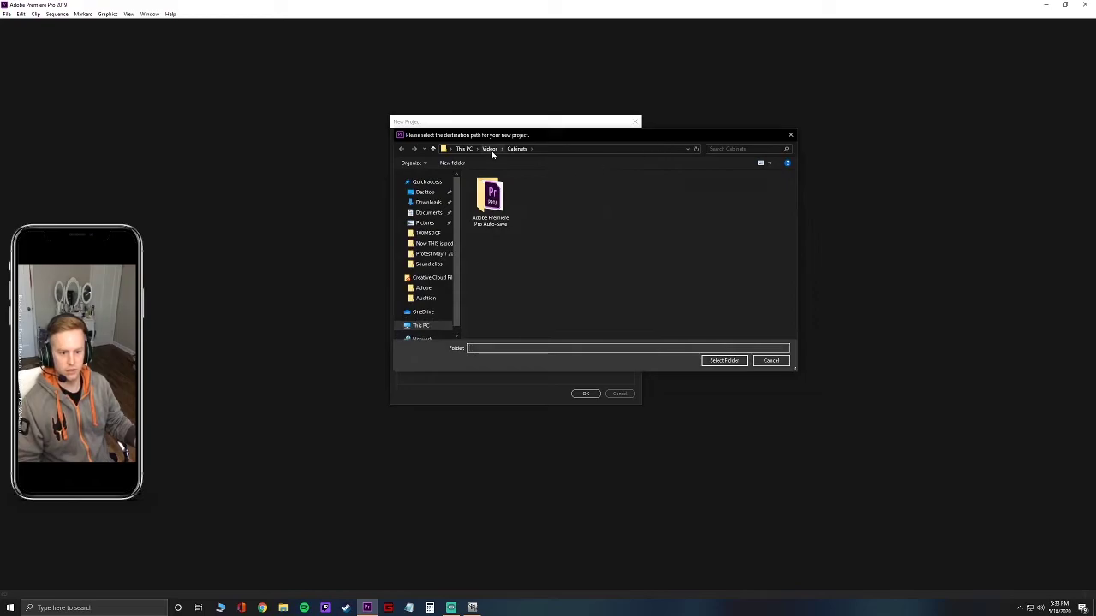
pyautogui.click(487, 150)
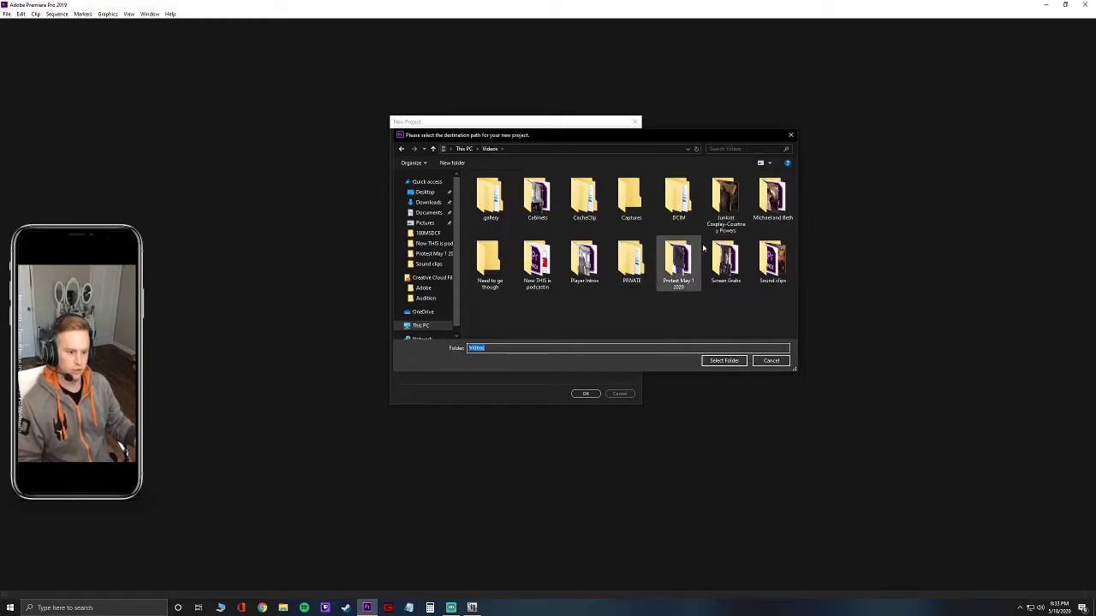
pyautogui.doubleClick(720, 204)
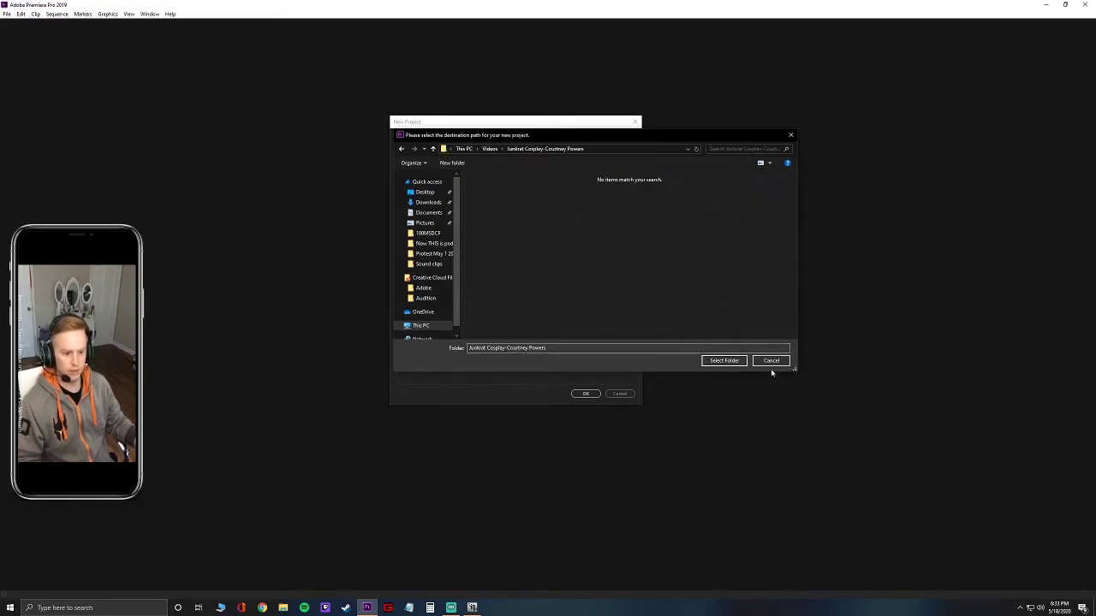
pyautogui.click(727, 366)
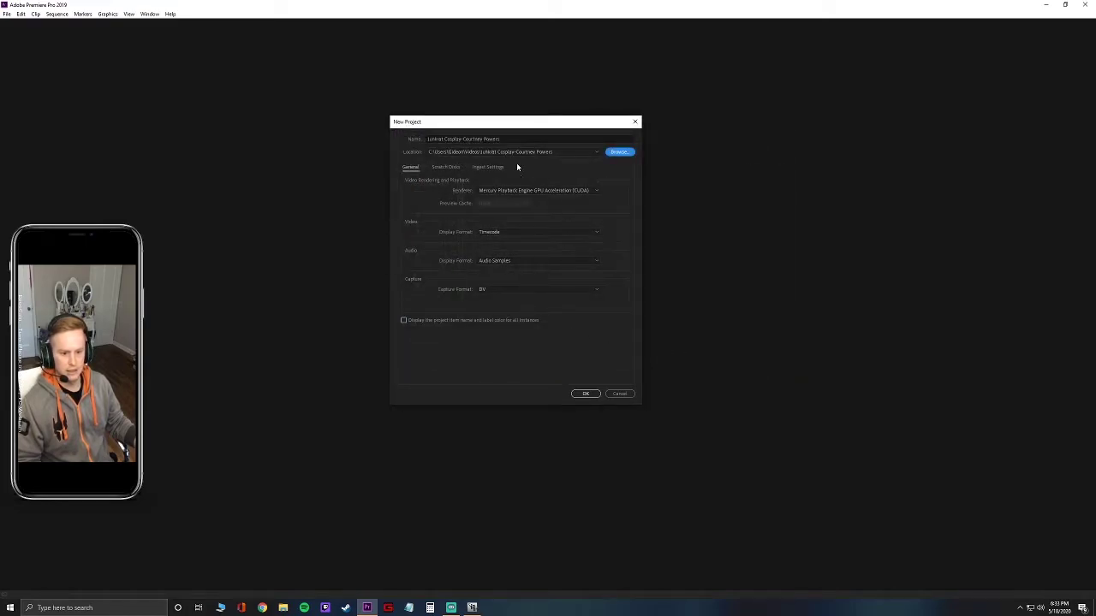
pyautogui.moveTo(520, 124); pyautogui.dragTo(374, 124)
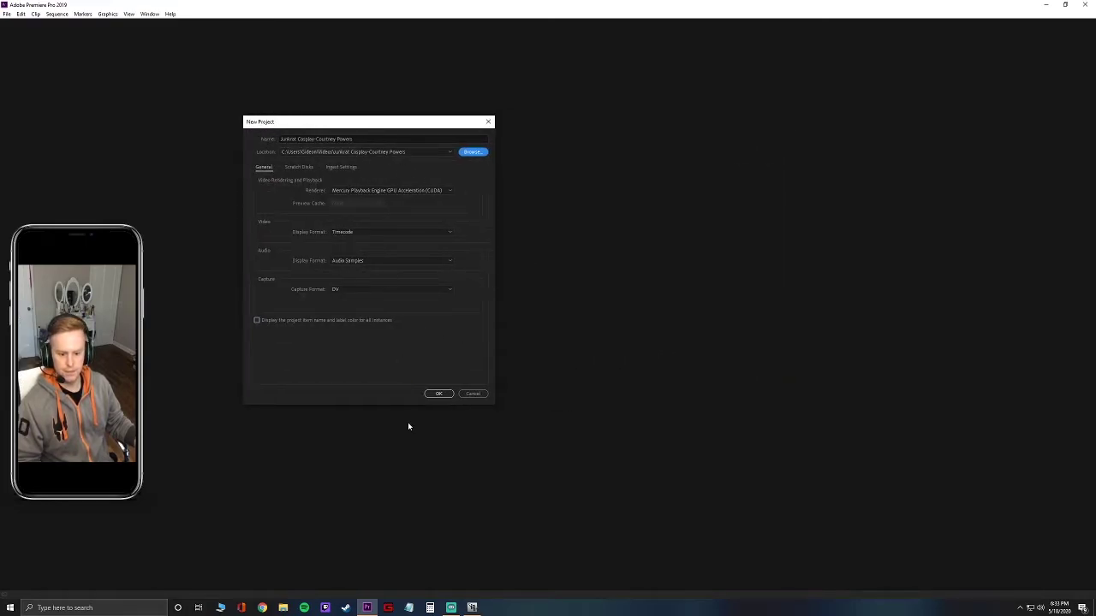
# Create the project and accept the prompt to open audio hardware settings.
pyautogui.click(439, 394)
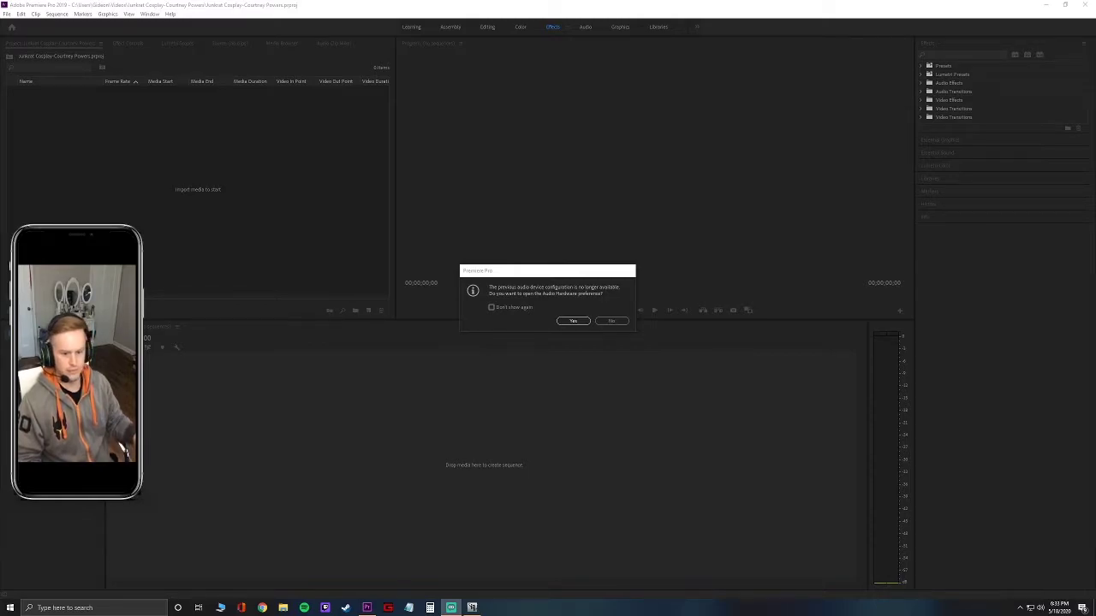
pyautogui.moveTo(496, 282); pyautogui.dragTo(269, 275)
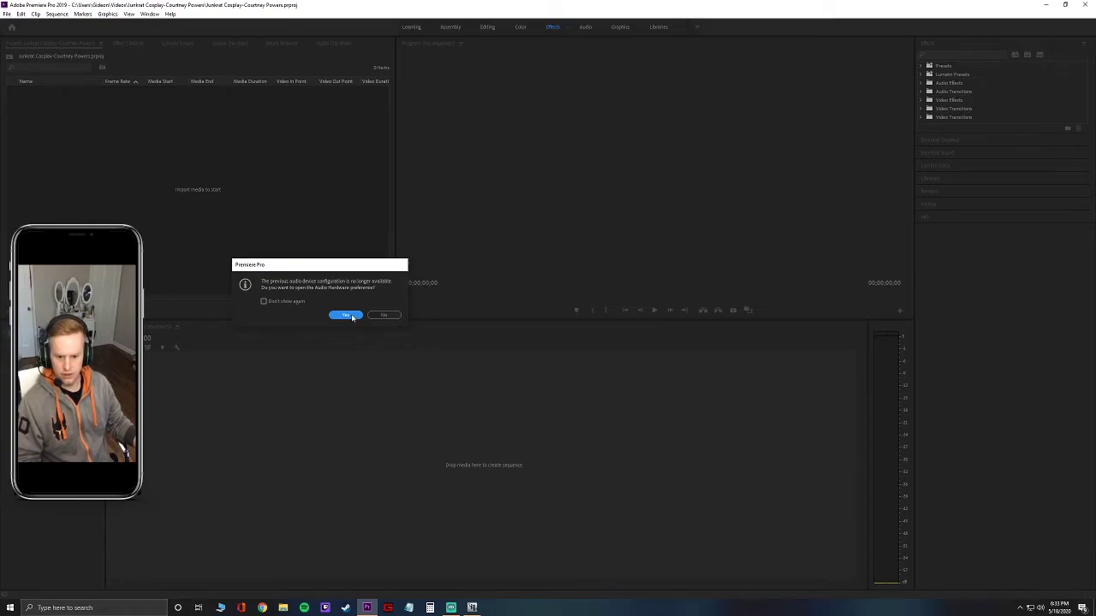
pyautogui.click(346, 316)
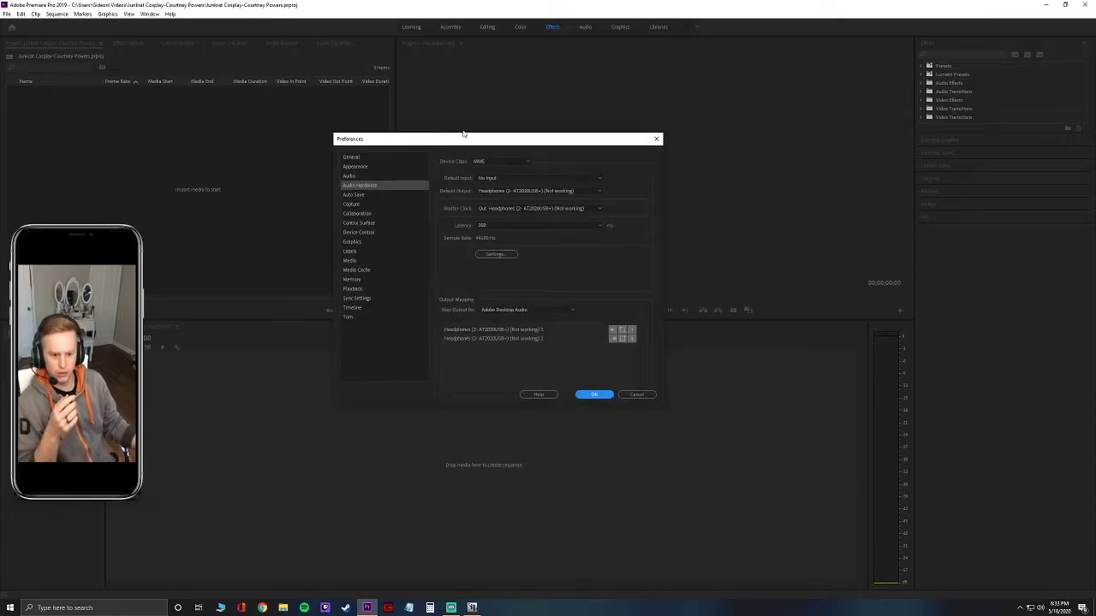
# Keep No Input as default input and set Default Output to Headphones (Xbox Controller).
pyautogui.moveTo(478, 142); pyautogui.dragTo(333, 142)
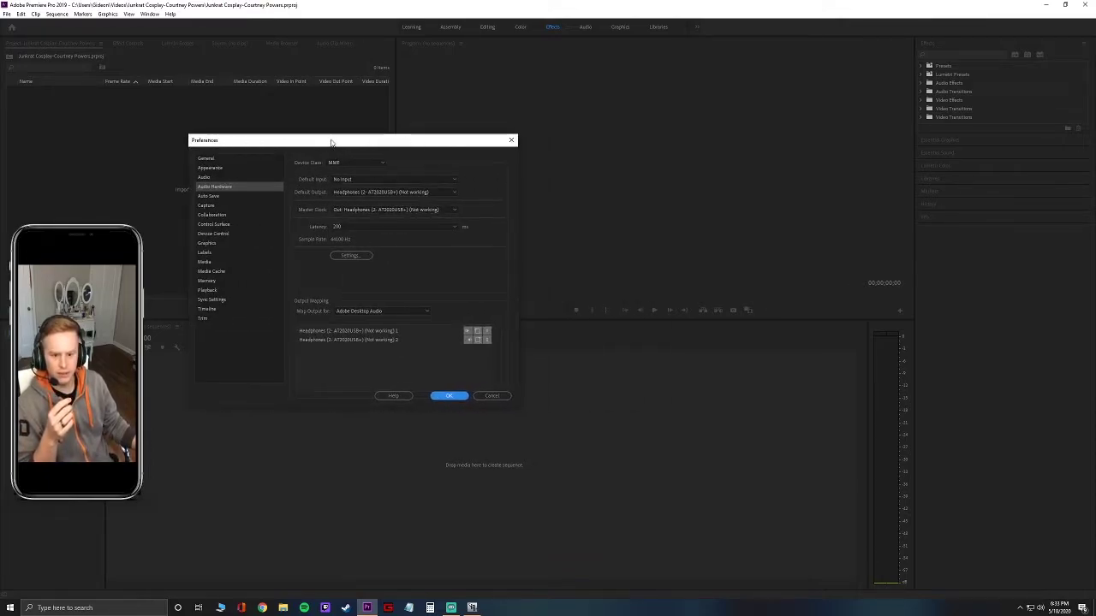
pyautogui.click(357, 179)
pyautogui.click(357, 179)
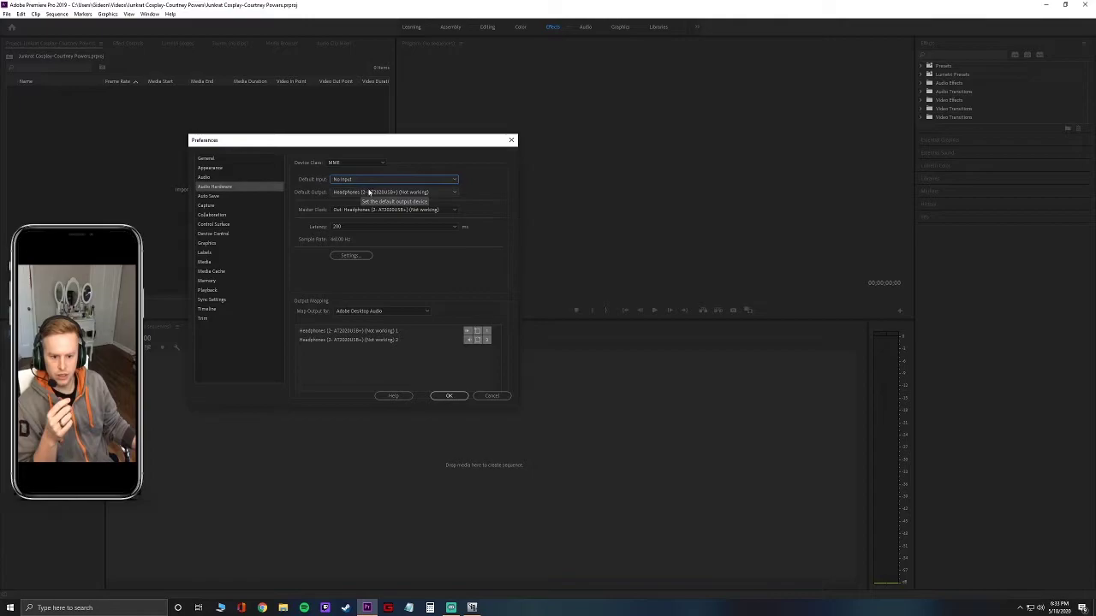
pyautogui.click(392, 192)
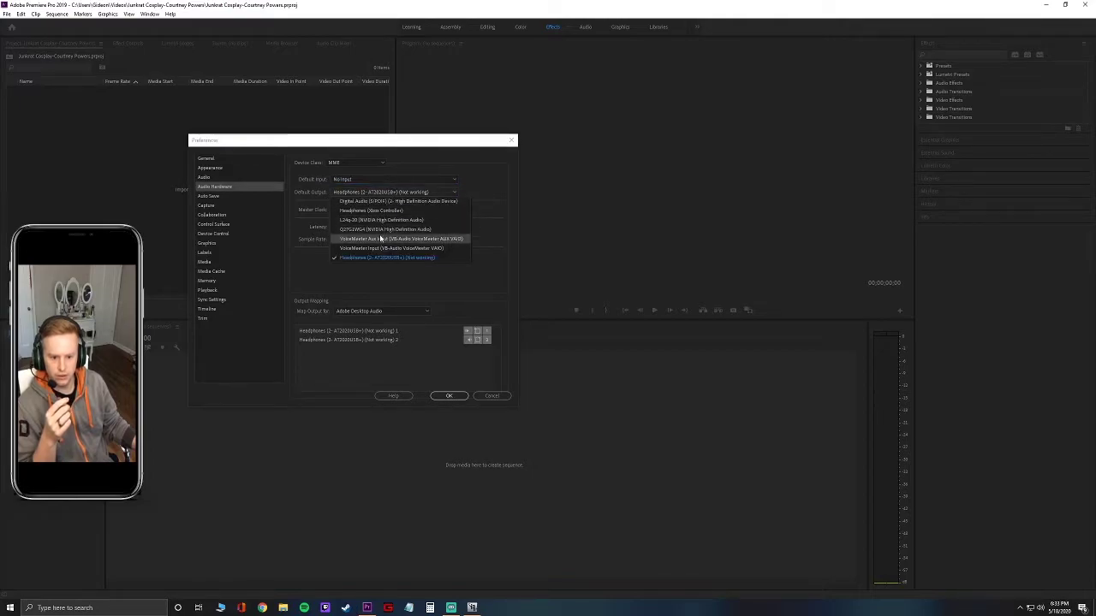
pyautogui.click(391, 221)
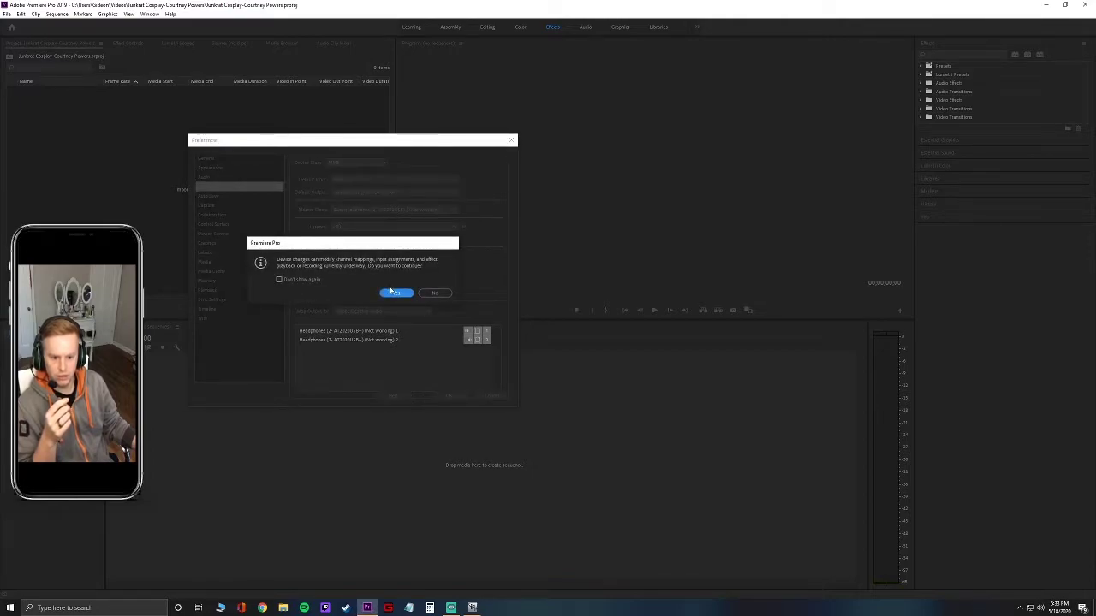
pyautogui.click(392, 291)
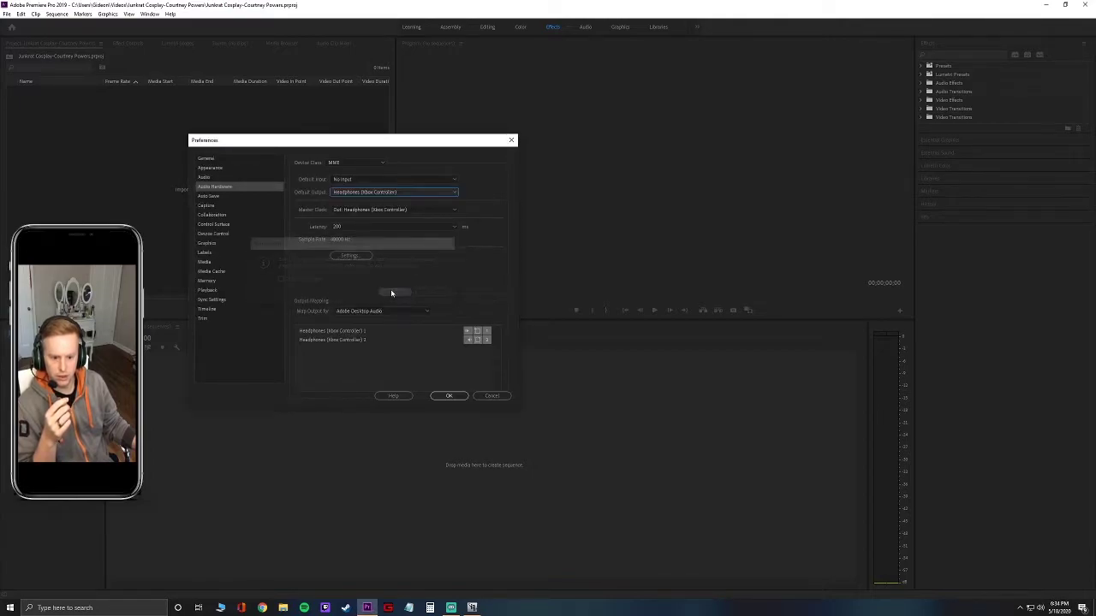
pyautogui.click(449, 396)
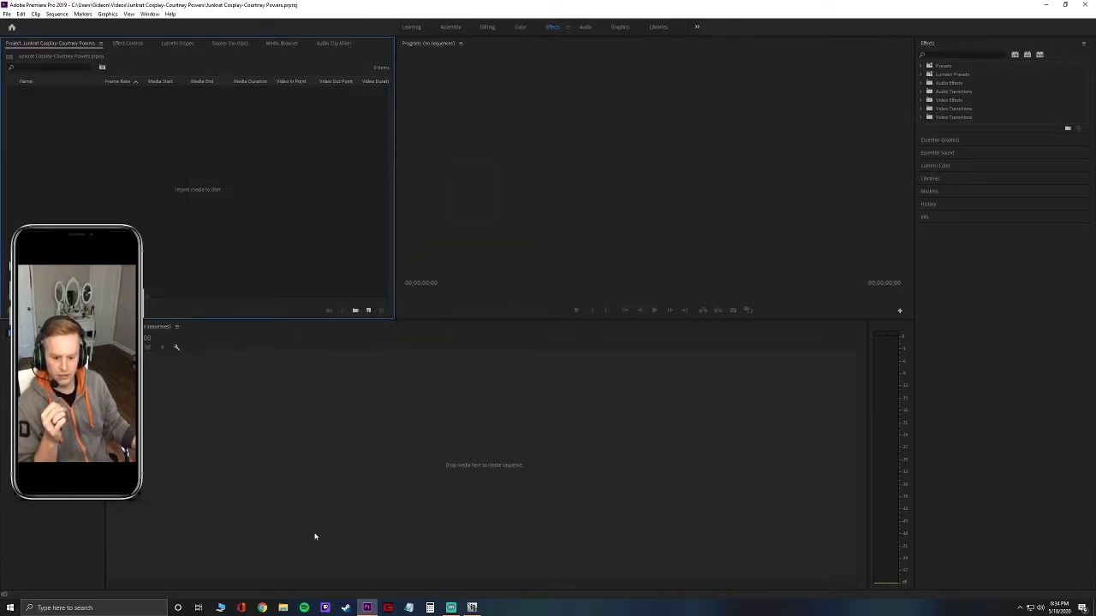
# Open the Junkrat cosplay clips folder inside Videos in File Explorer.
pyautogui.click(283, 608)
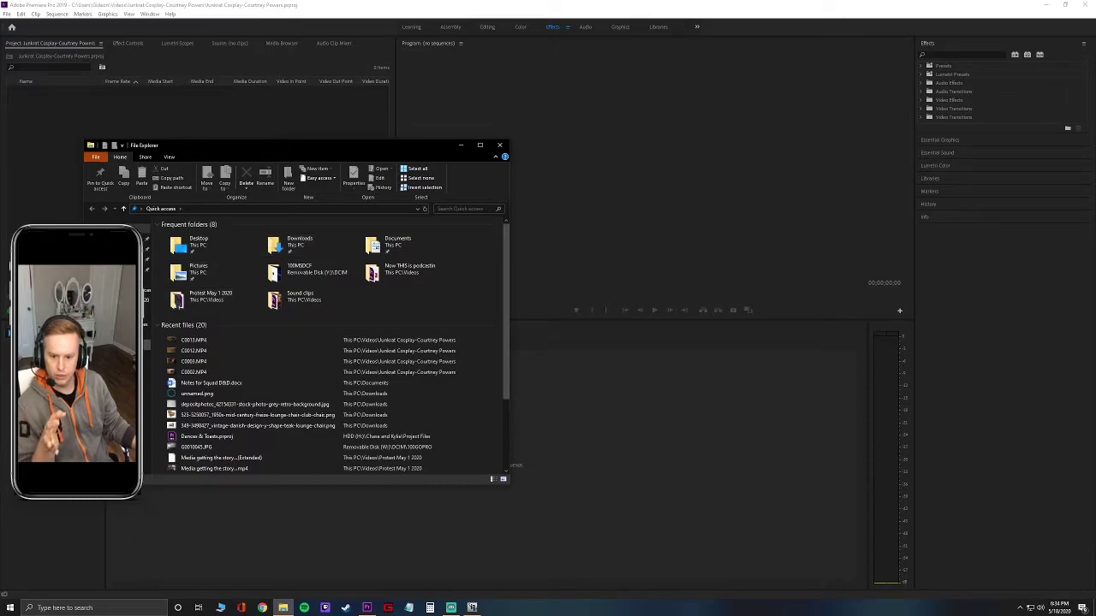
pyautogui.click(111, 343)
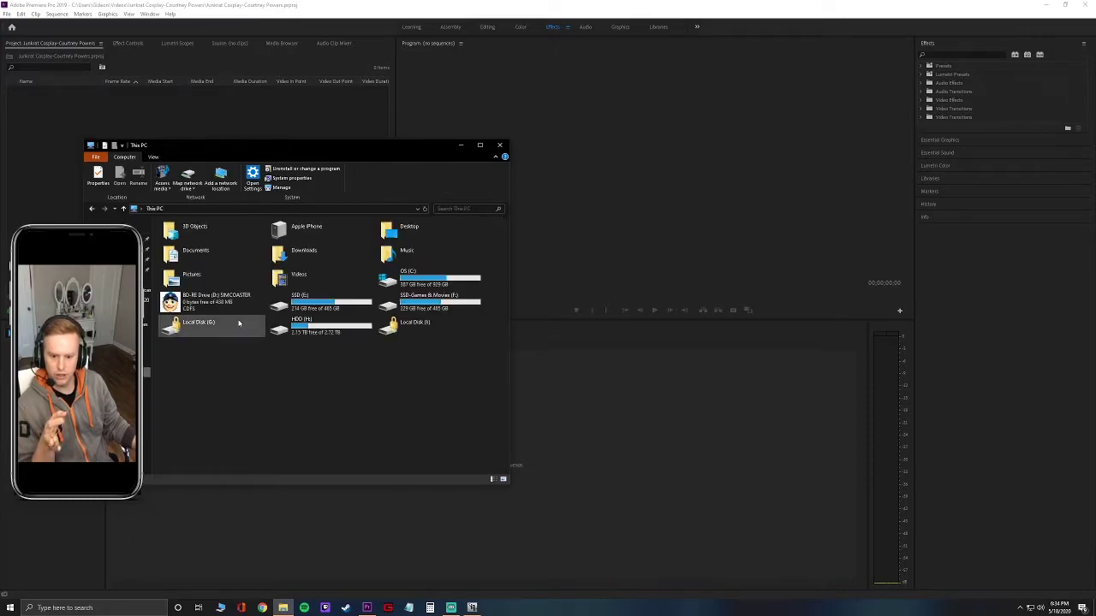
pyautogui.doubleClick(343, 279)
pyautogui.doubleClick(424, 253)
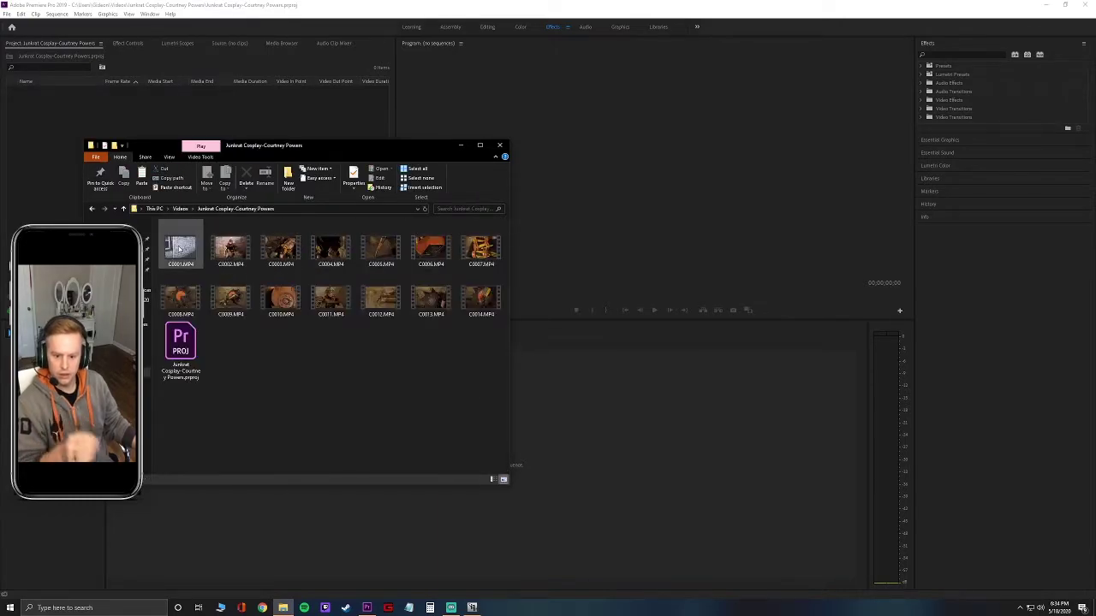
# Preview clip C0001 around 0:14, then select clips C0003 through C0014.
pyautogui.doubleClick(190, 255)
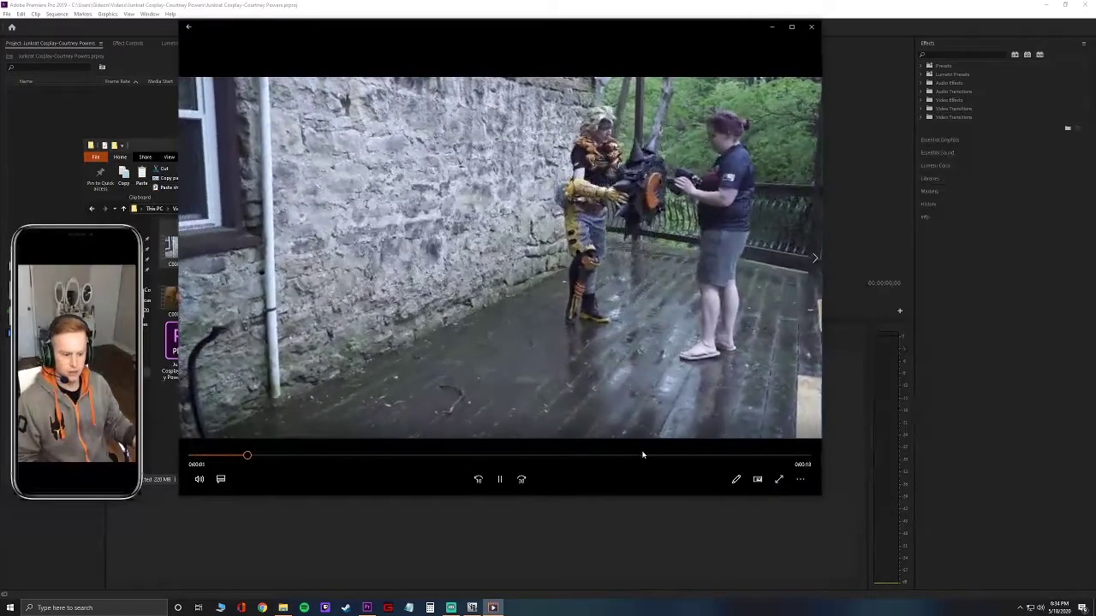
pyautogui.click(650, 455)
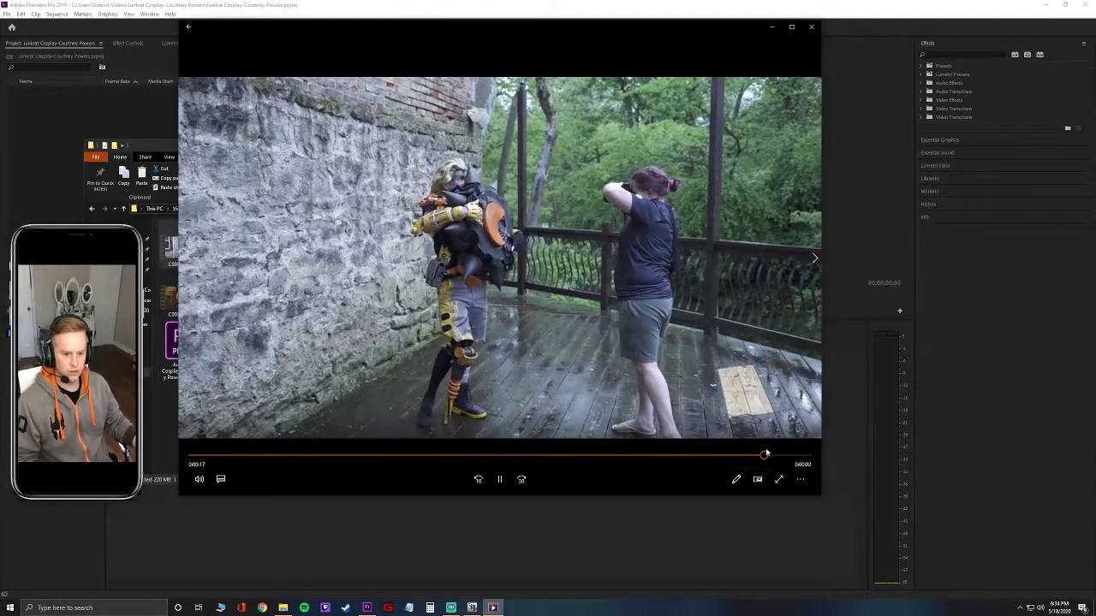
pyautogui.click(810, 26)
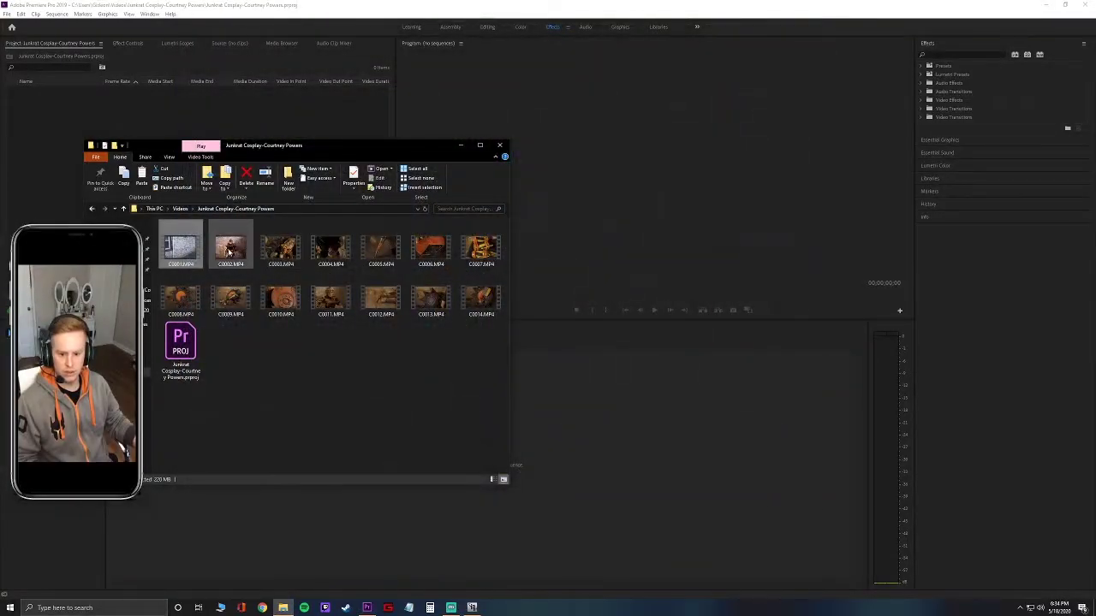
pyautogui.click(281, 248)
pyautogui.keyDown('shift'); pyautogui.click(474, 300); pyautogui.keyUp('shift')
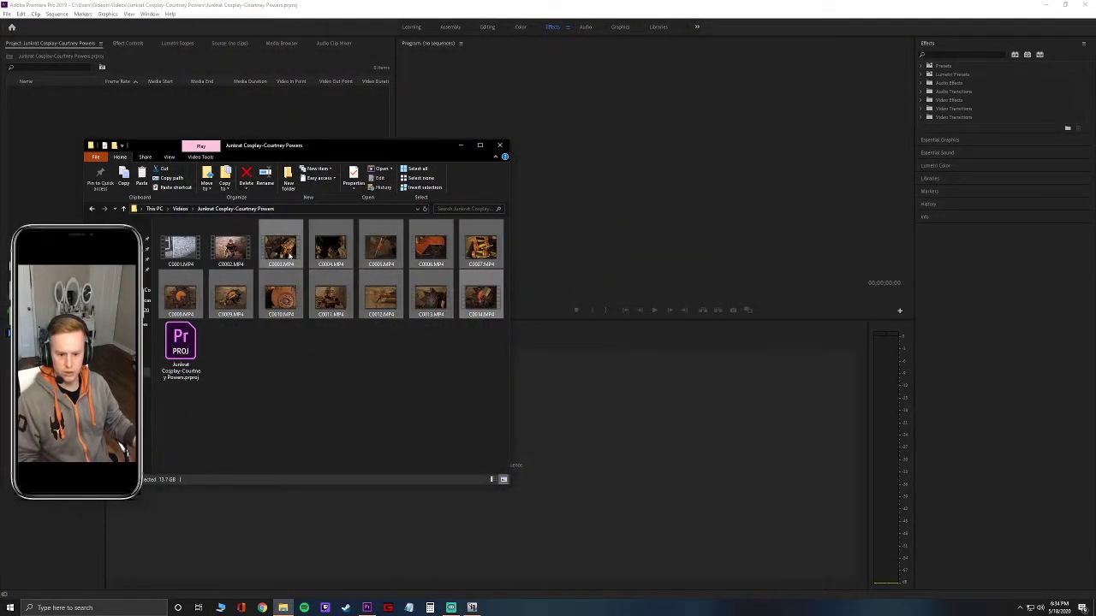
# Drag the twelve clips C0003–C0014 into Premiere's Project panel, then close File Explorer.
pyautogui.moveTo(321, 147); pyautogui.dragTo(672, 131)
pyautogui.moveTo(632, 229); pyautogui.dragTo(129, 187)
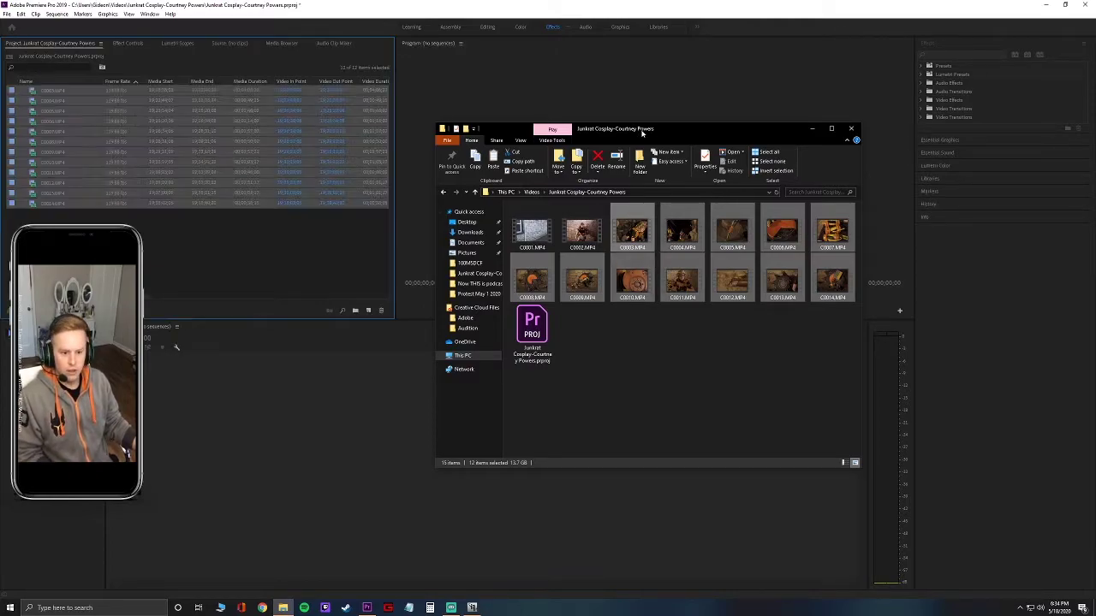
pyautogui.moveTo(678, 140); pyautogui.dragTo(390, 129)
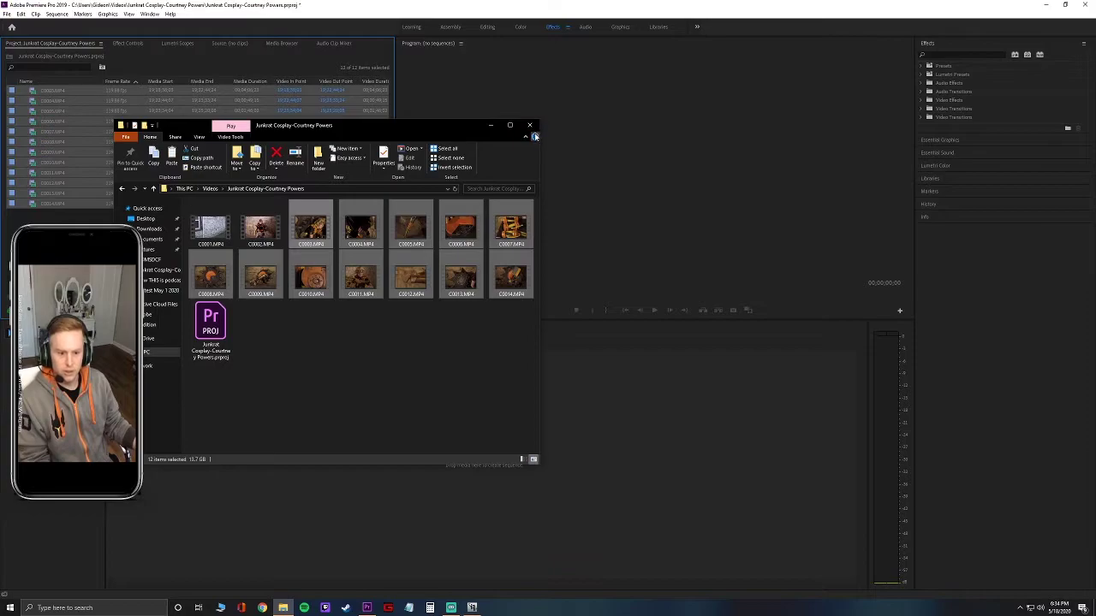
pyautogui.click(530, 127)
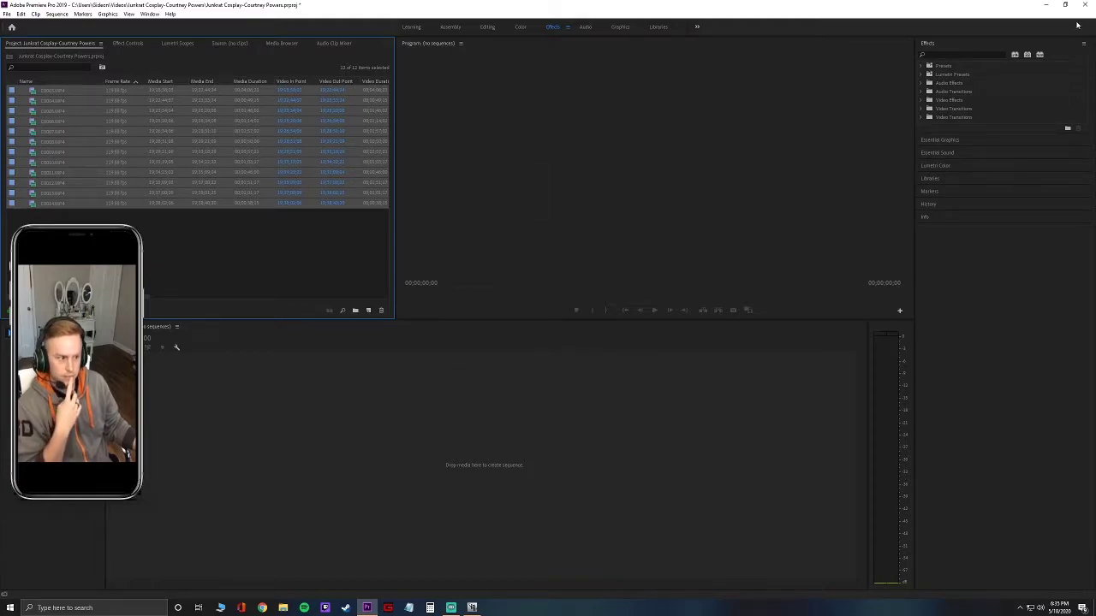
# Minimize Premiere Pro and push the i1Profiler window over to the screen's right edge.
pyautogui.click(1045, 4)
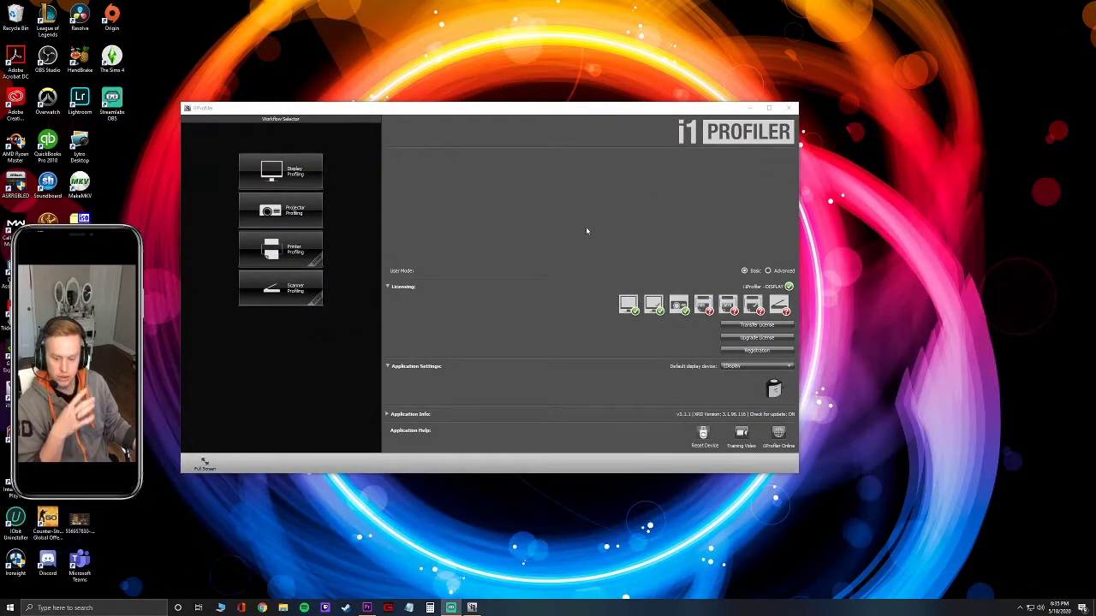
pyautogui.moveTo(597, 111); pyautogui.dragTo(517, 110)
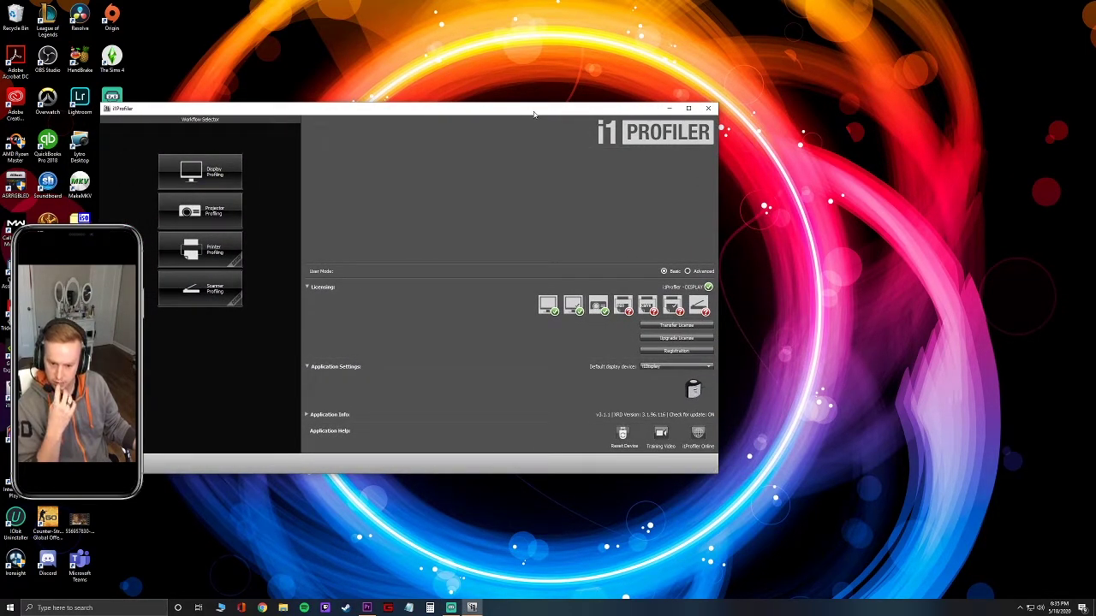
pyautogui.moveTo(534, 113); pyautogui.dragTo(636, 131)
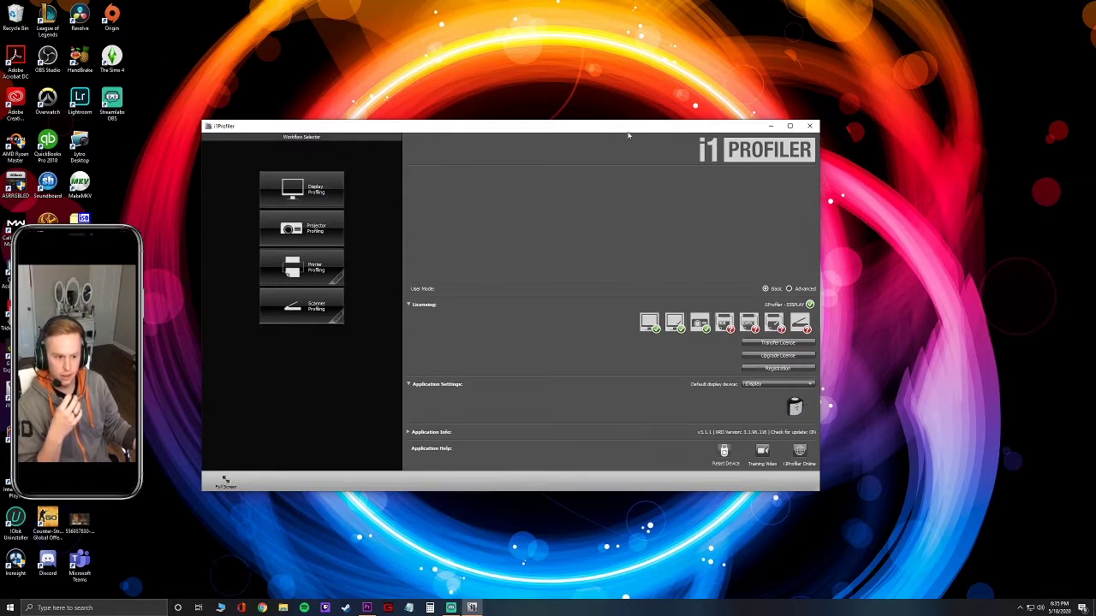
pyautogui.moveTo(616, 128); pyautogui.dragTo(587, 129)
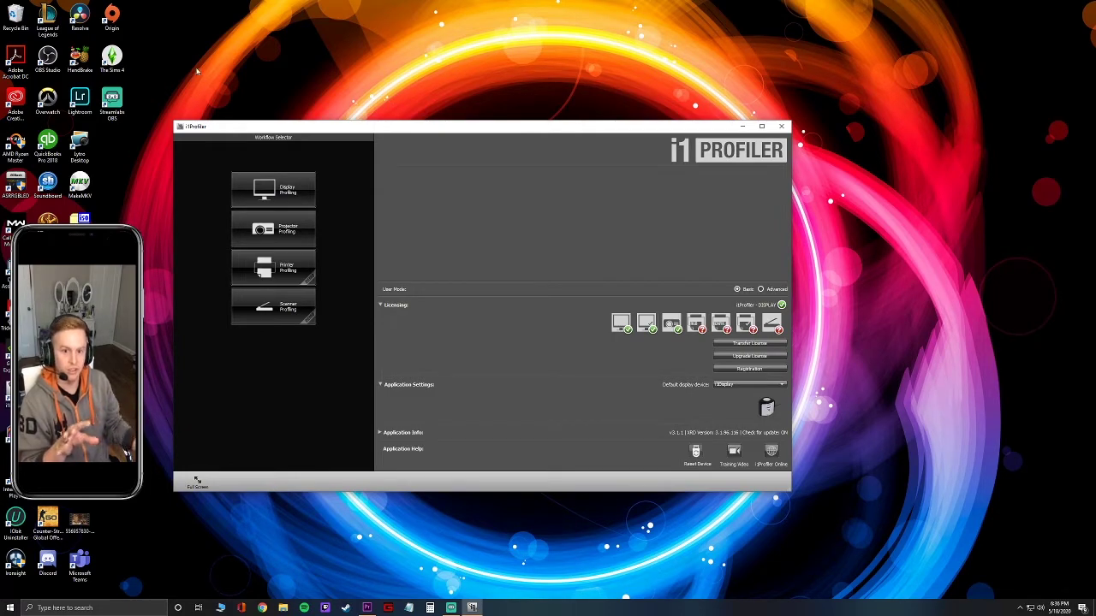
pyautogui.moveTo(392, 127); pyautogui.dragTo(1095, 197)
pyautogui.moveTo(868, 121); pyautogui.dragTo(716, 337)
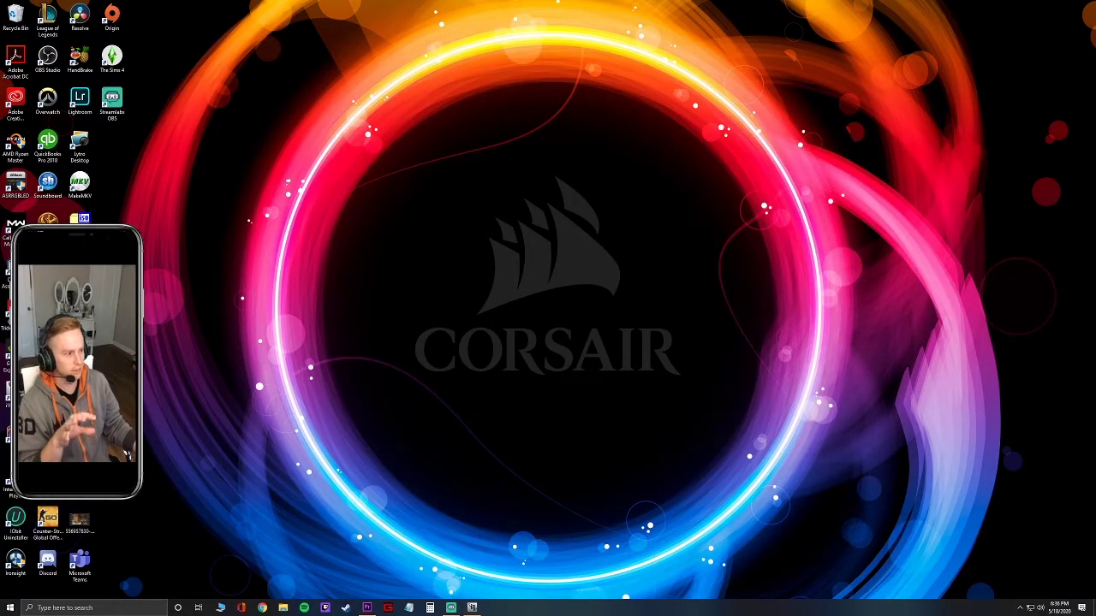
pyautogui.moveTo(1095, 175); pyautogui.dragTo(506, 172)
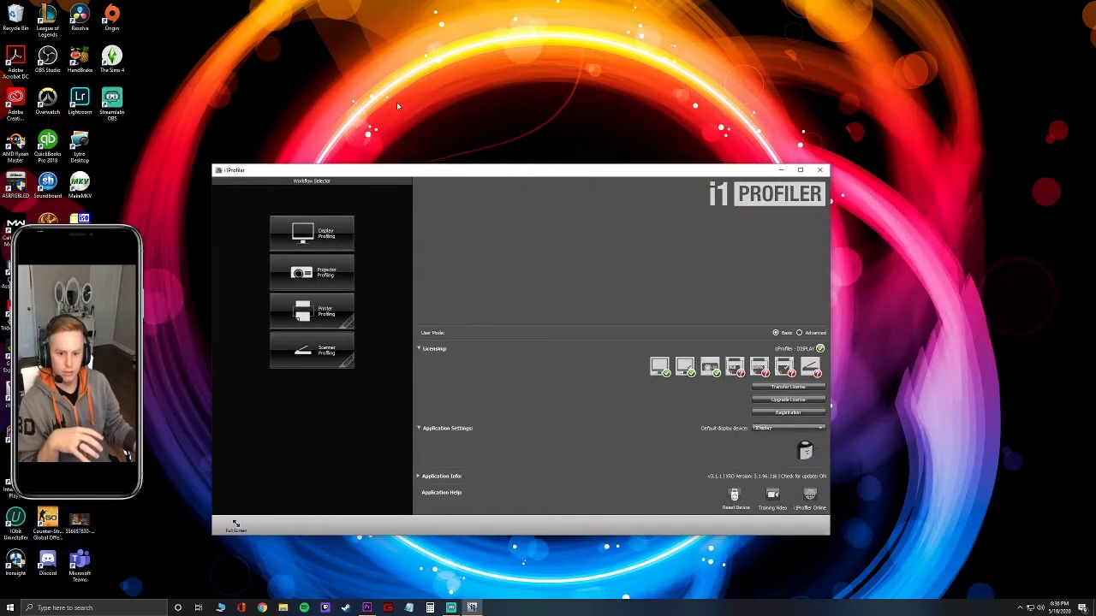
pyautogui.moveTo(408, 178); pyautogui.dragTo(370, 146)
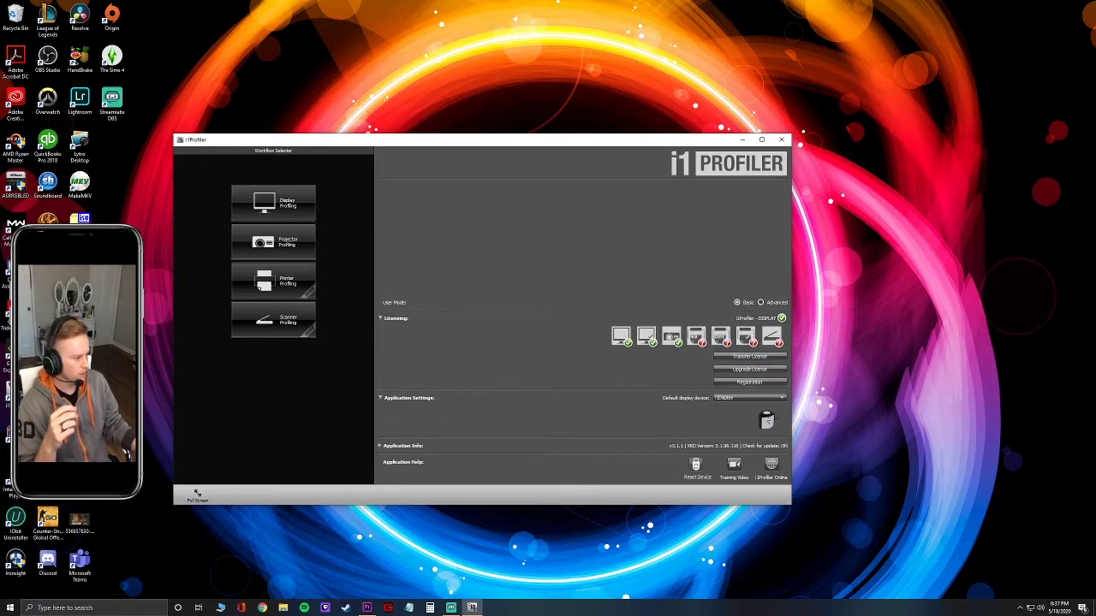
pyautogui.hotkey('alt', 'Tab')
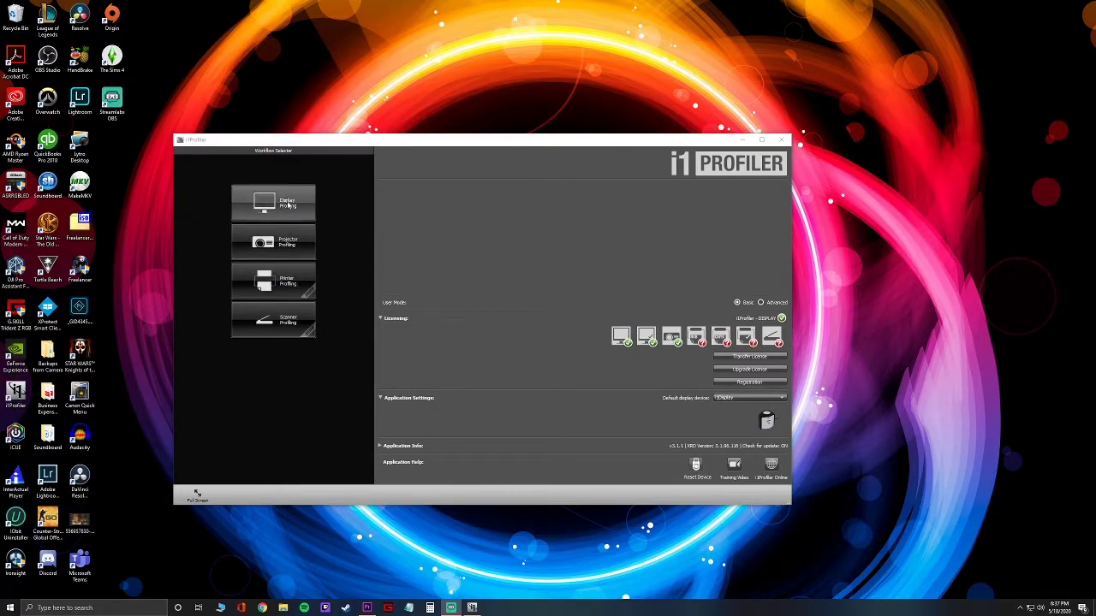
# Choose Display Profiling and move the i1Profiler window up and left to view its display settings.
pyautogui.click(289, 204)
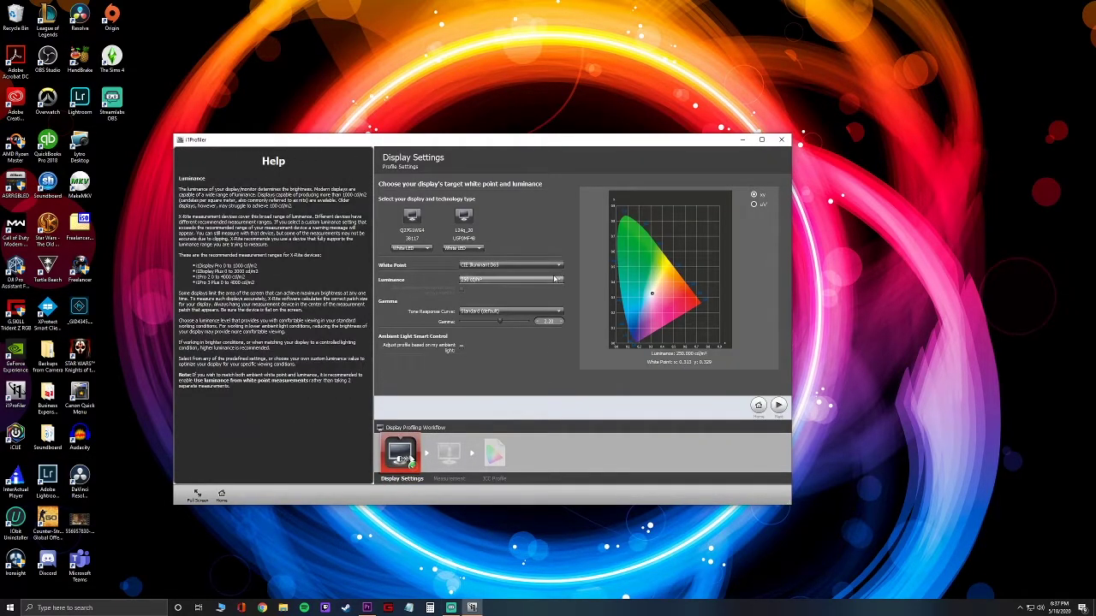
pyautogui.moveTo(487, 144); pyautogui.dragTo(449, 114)
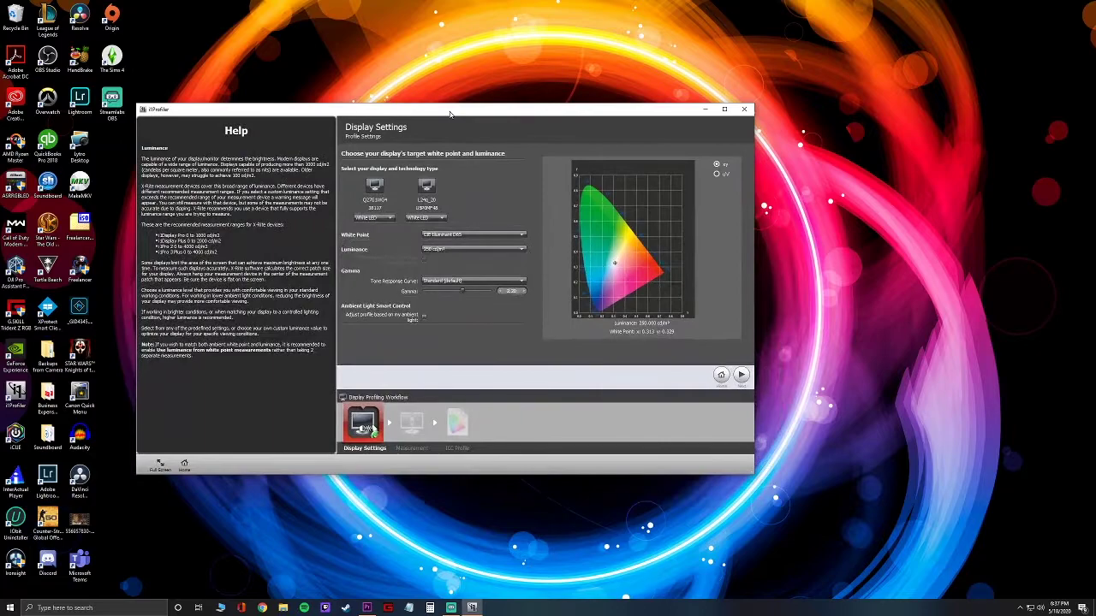
pyautogui.moveTo(388, 218)
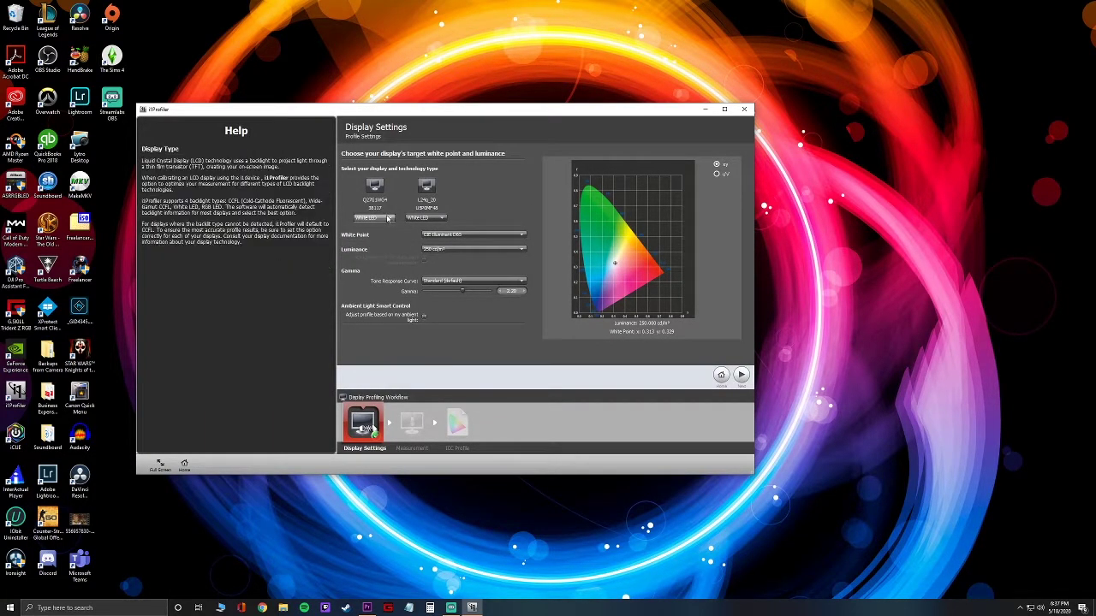
pyautogui.moveTo(467, 255)
# Advance to measurement, enable Automatic Display Control, and start measuring the colour patches.
pyautogui.click(741, 374)
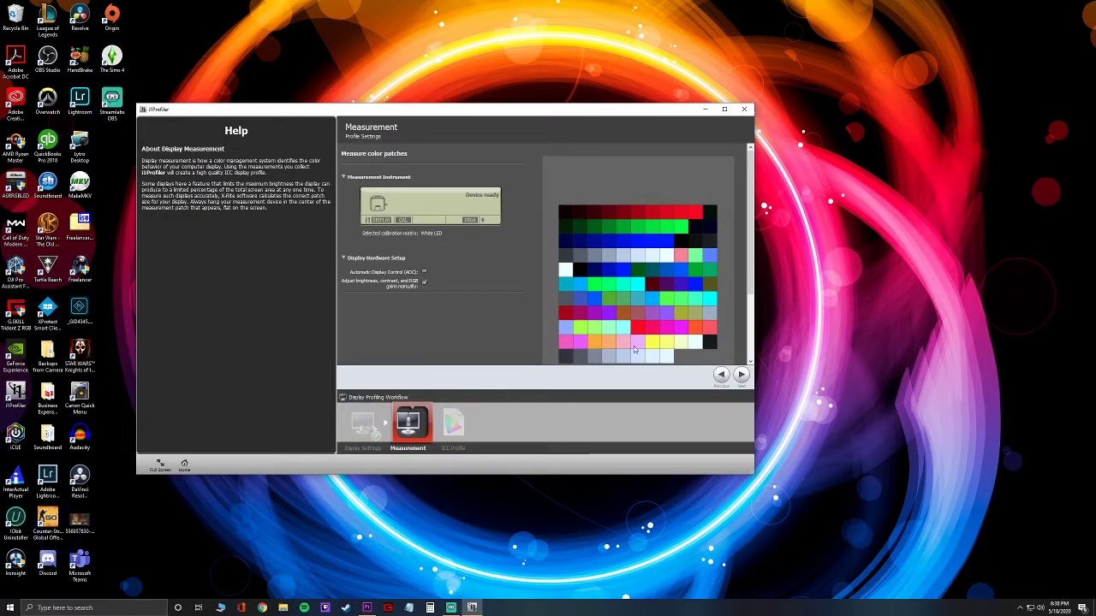
pyautogui.click(423, 273)
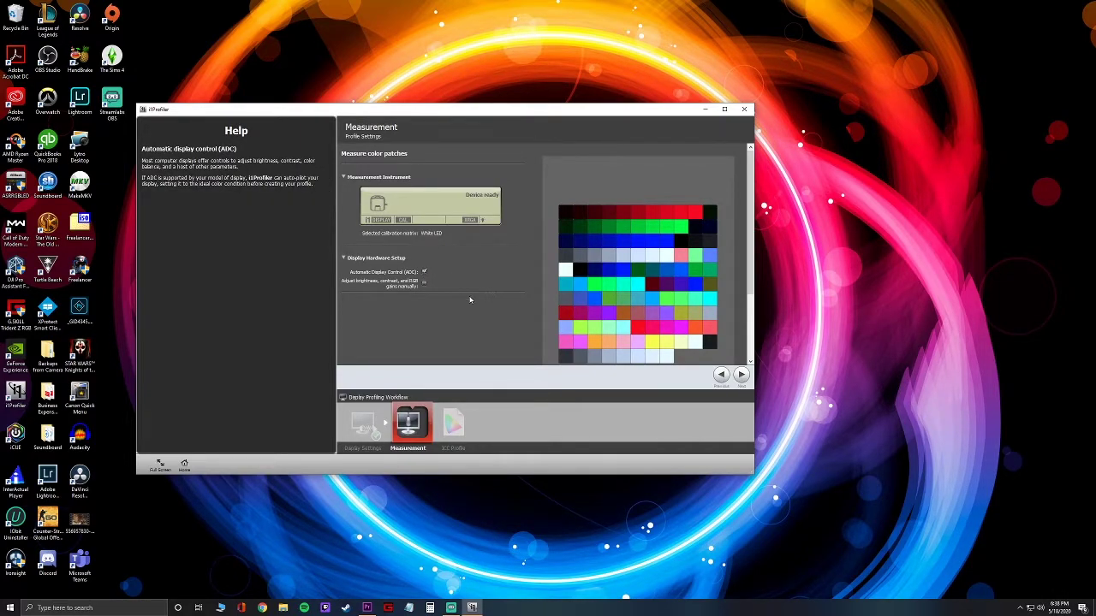
pyautogui.scroll(-3, 467, 295)
pyautogui.scroll(3, 626, 334)
pyautogui.scroll(-3, 648, 341)
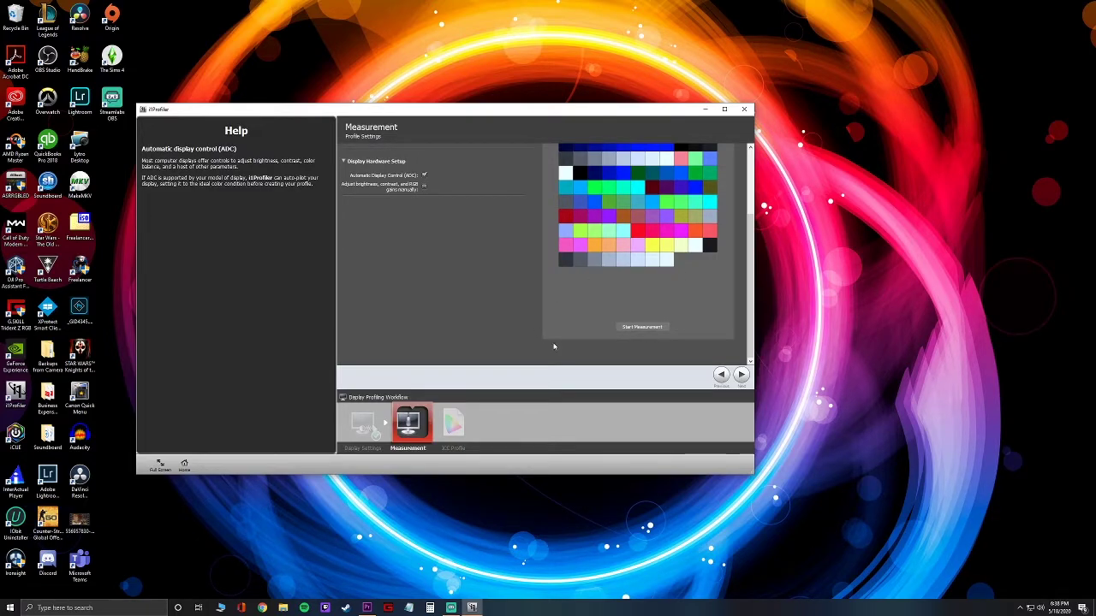
pyautogui.click(642, 328)
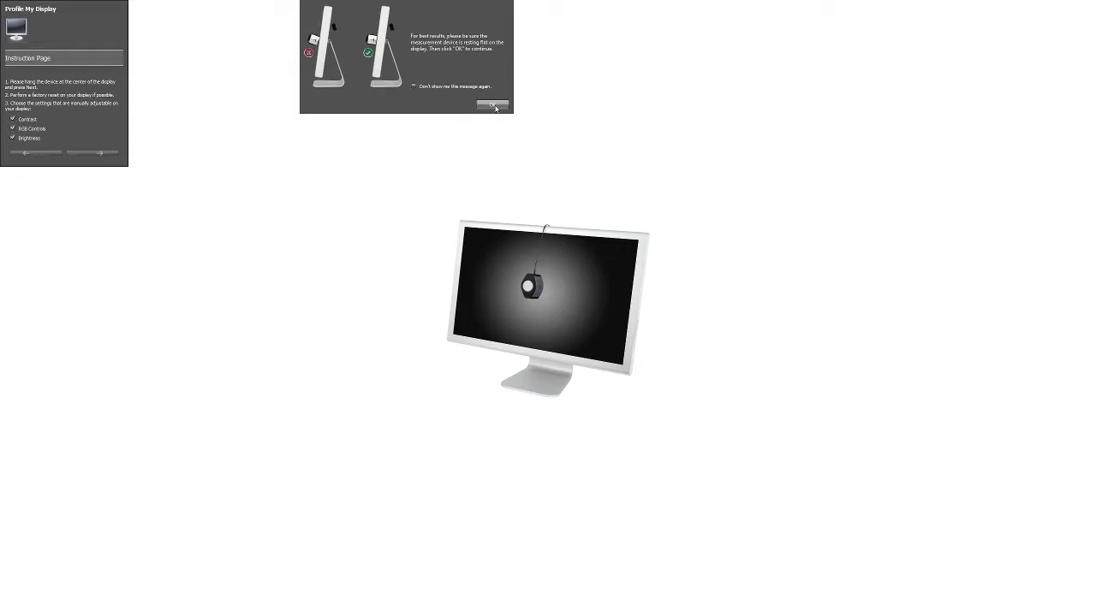
# Confirm the sensor rests flat on the display and proceed to begin measuring.
pyautogui.click(493, 105)
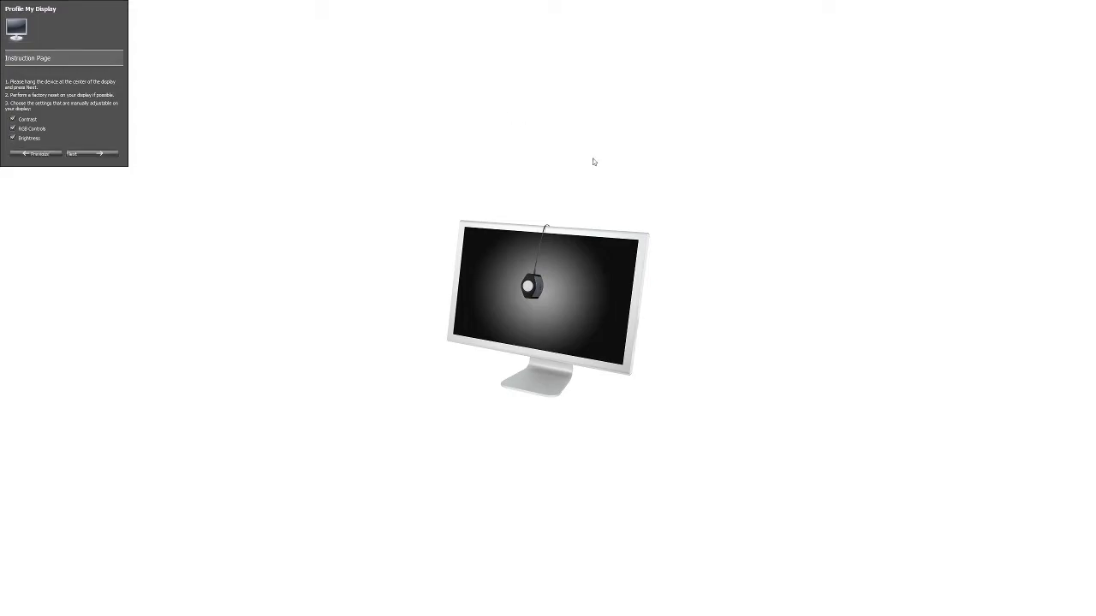
pyautogui.click(98, 156)
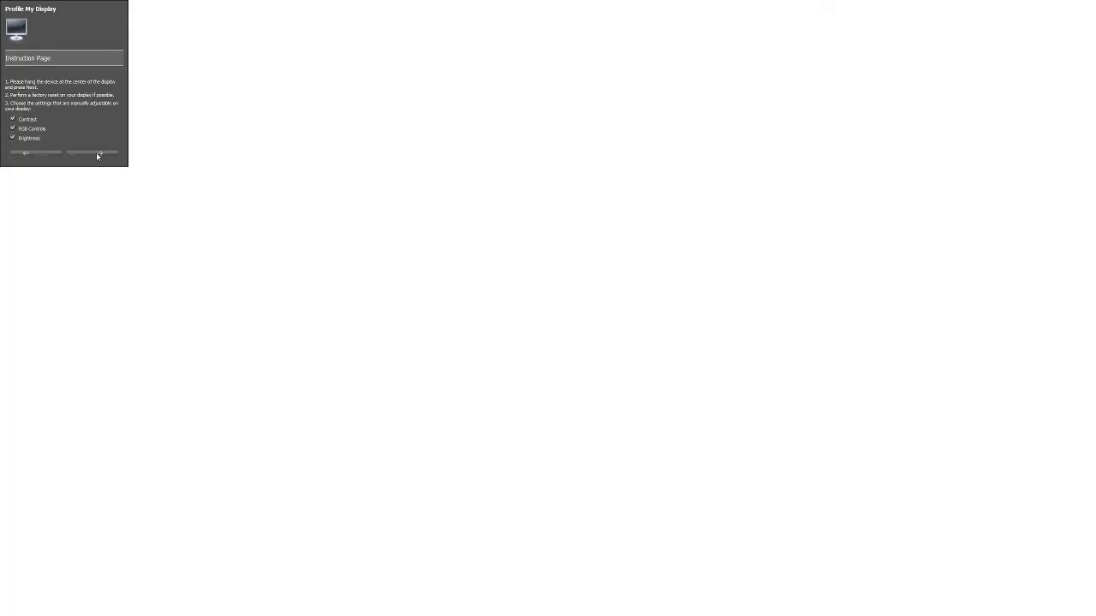
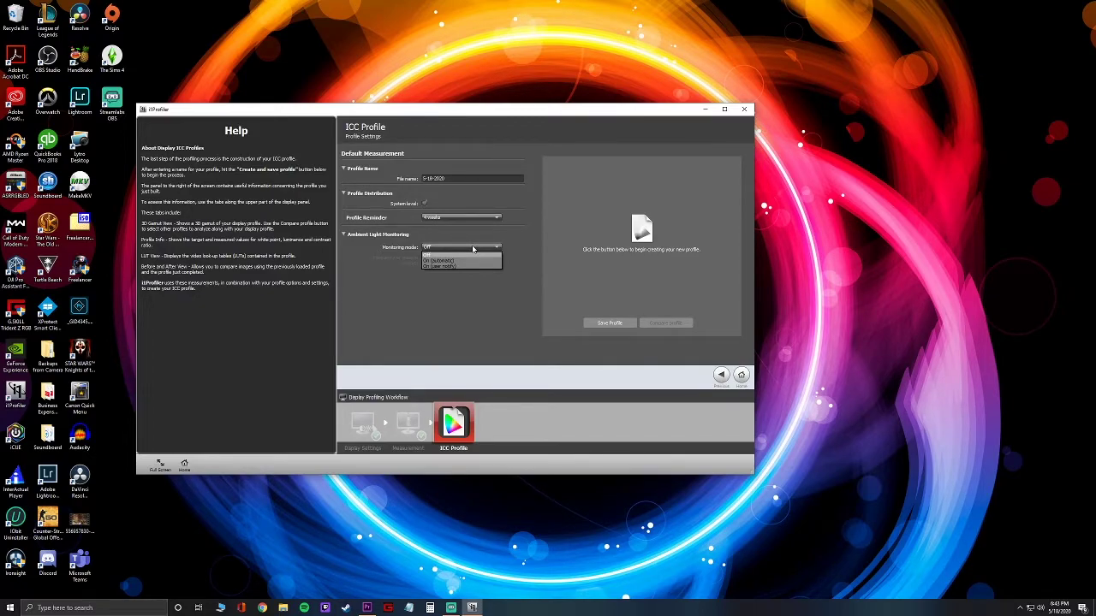
# Leave ambient light monitoring off, save the new display profile, and dismiss both notices.
pyautogui.click(482, 306)
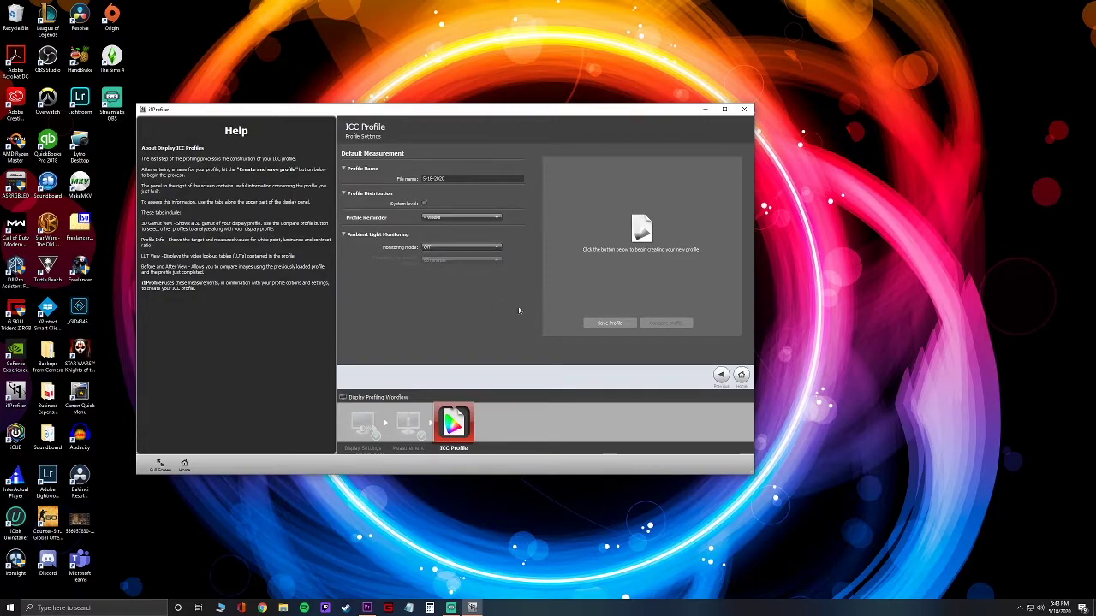
pyautogui.click(606, 323)
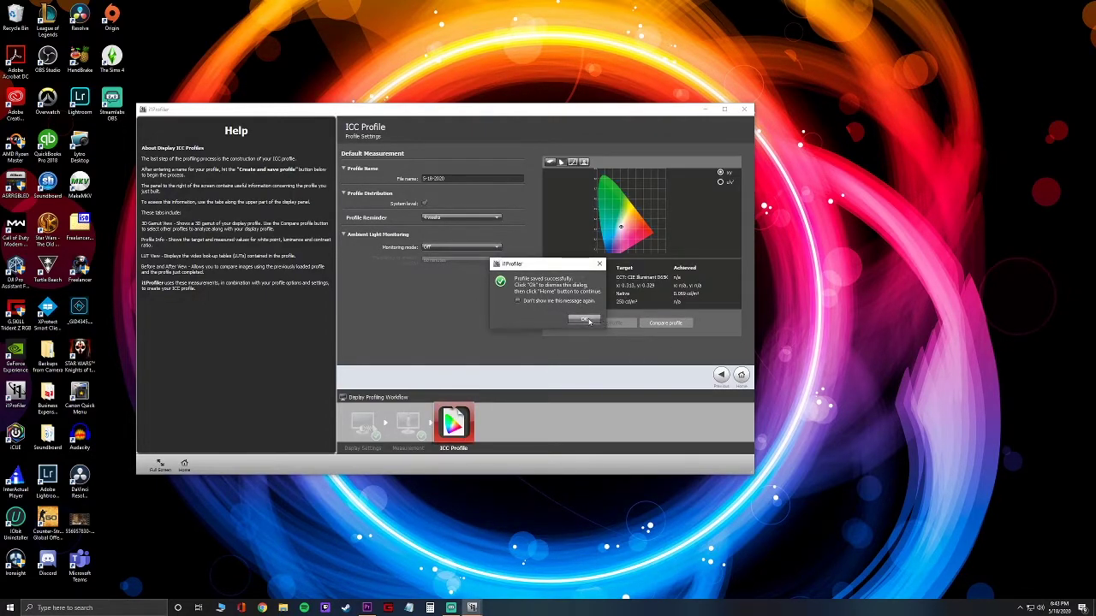
pyautogui.click(587, 321)
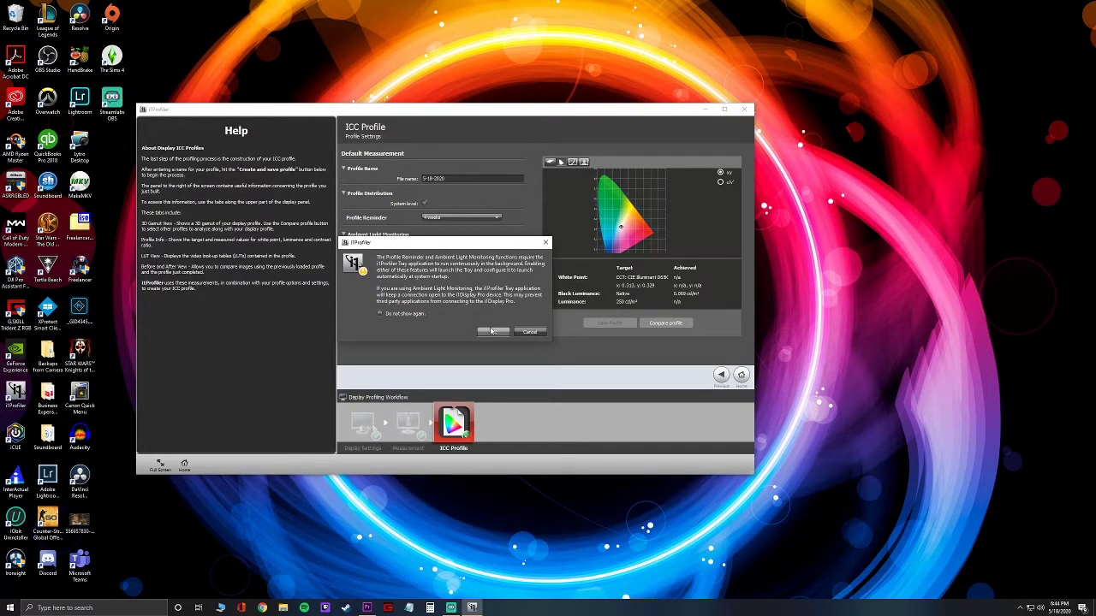
pyautogui.click(492, 332)
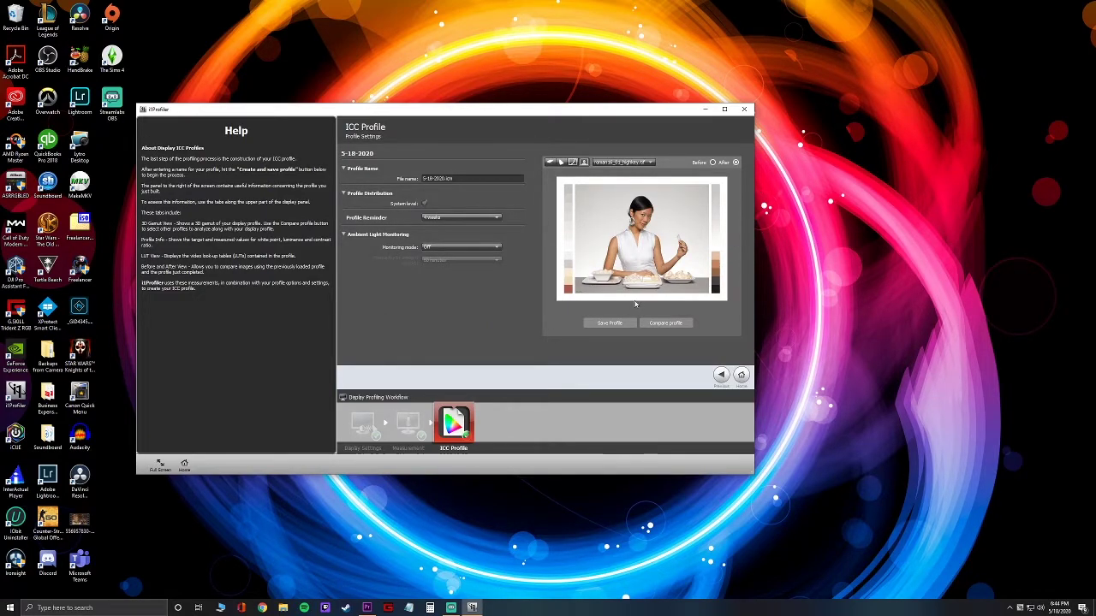
# Load the roman16_01_highkey.tif sample and compare Before and After, ending on After.
pyautogui.click(632, 165)
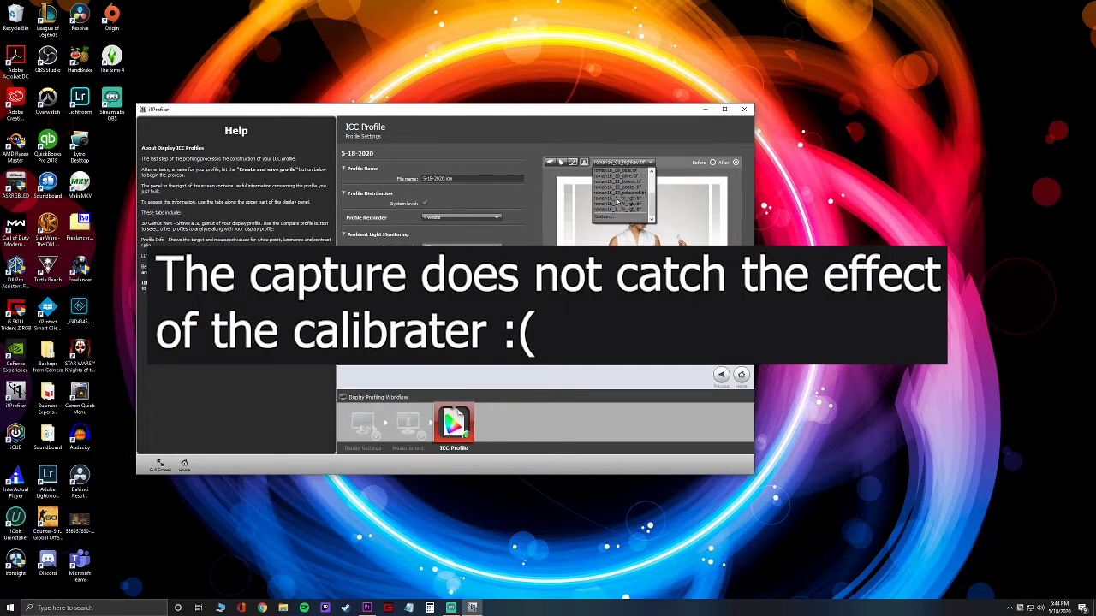
pyautogui.click(618, 170)
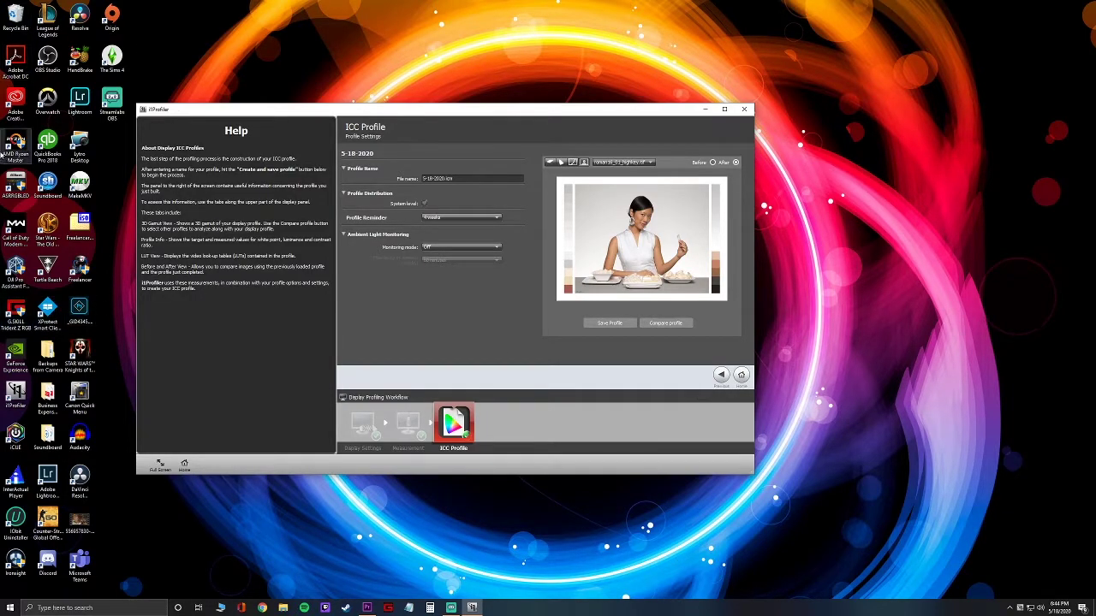
pyautogui.click(712, 162)
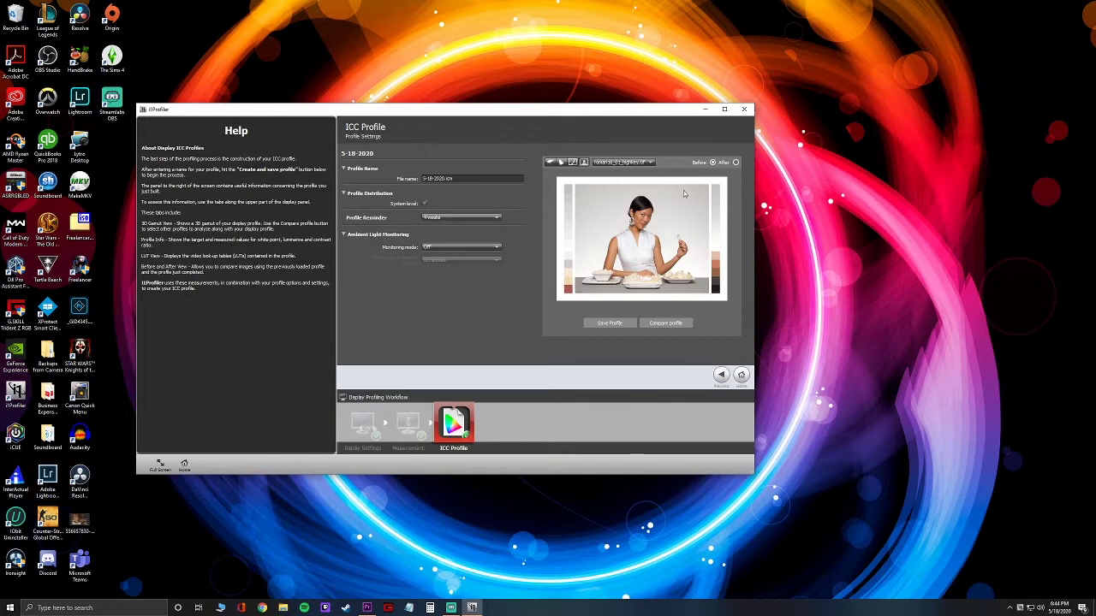
pyautogui.click(735, 163)
pyautogui.click(735, 163)
pyautogui.click(712, 163)
pyautogui.click(734, 163)
# Close i1Profiler and bring Premiere Pro's Junkrat Cosplay project to the front.
pyautogui.click(752, 108)
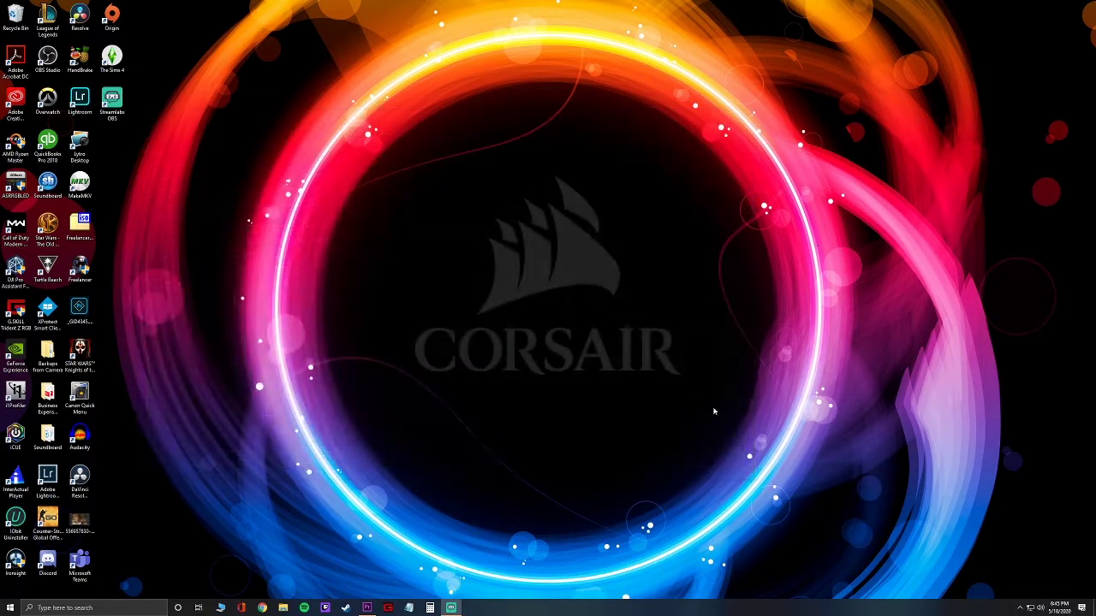
pyautogui.click(1020, 607)
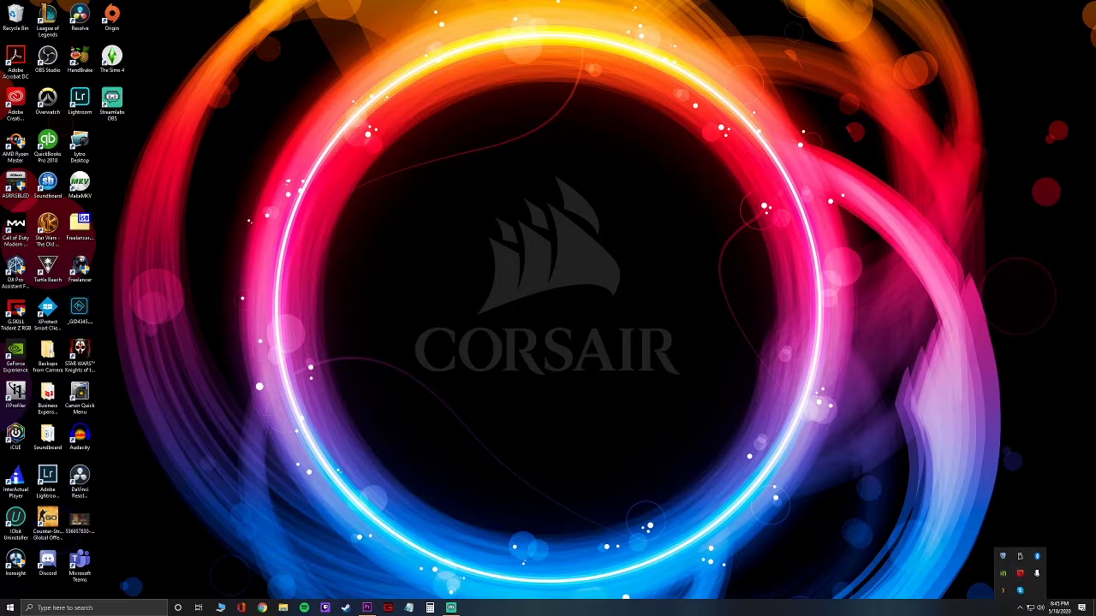
pyautogui.click(553, 422)
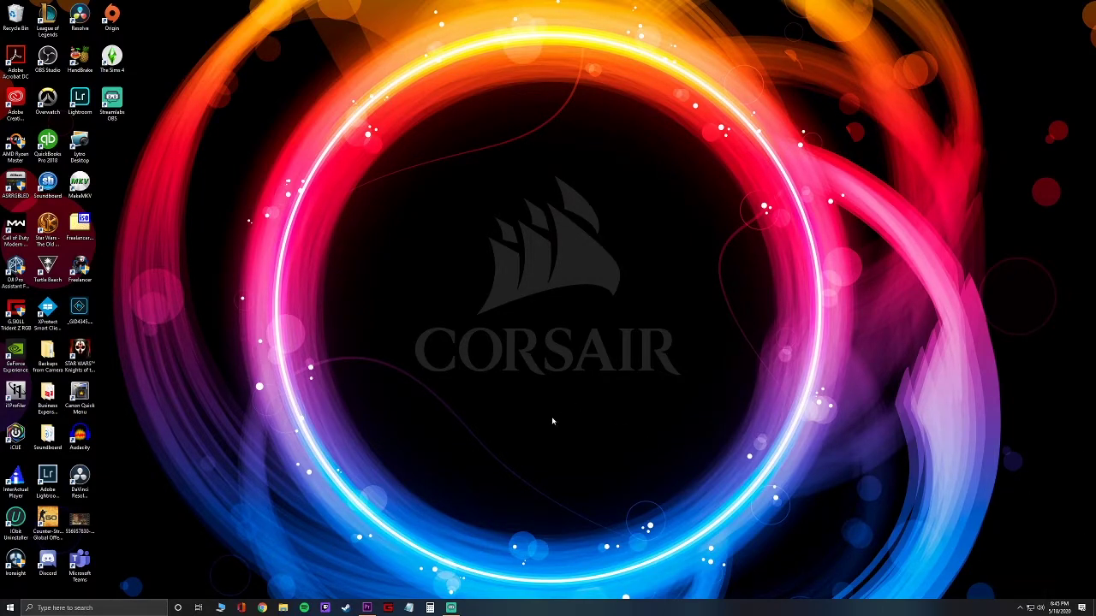
pyautogui.click(367, 608)
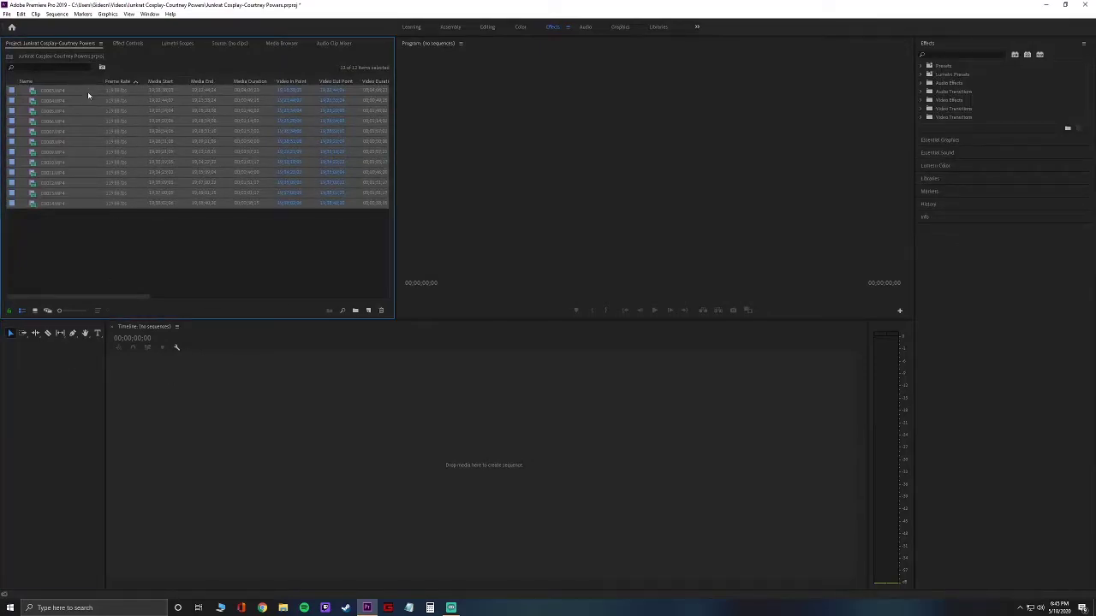
# Select clips C0003 through C0014 and drag them onto the timeline as a new sequence.
pyautogui.click(131, 224)
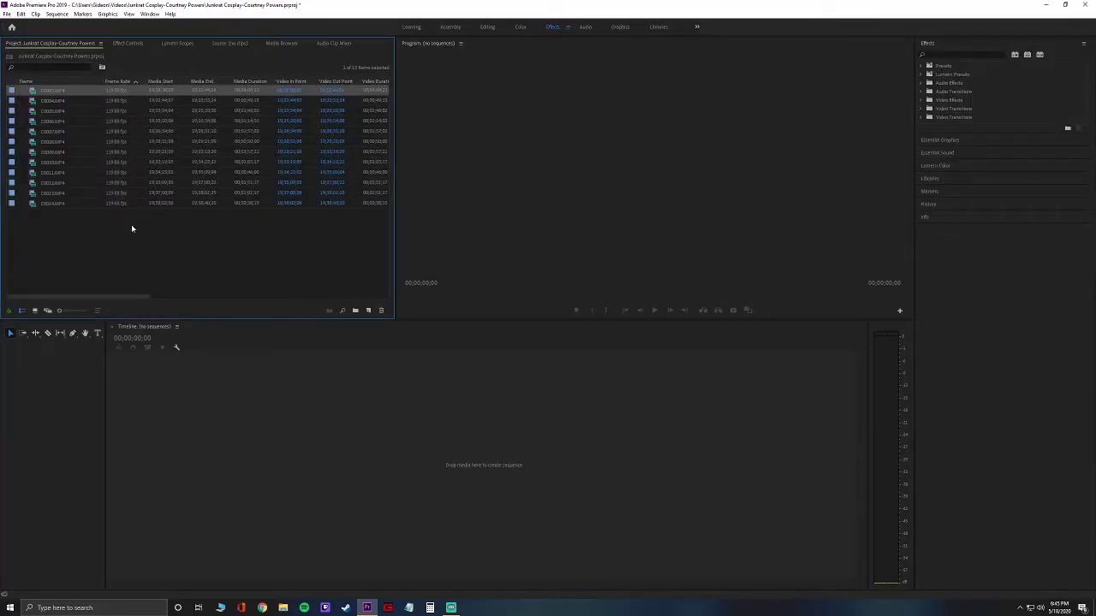
pyautogui.click(63, 93)
pyautogui.click(63, 93)
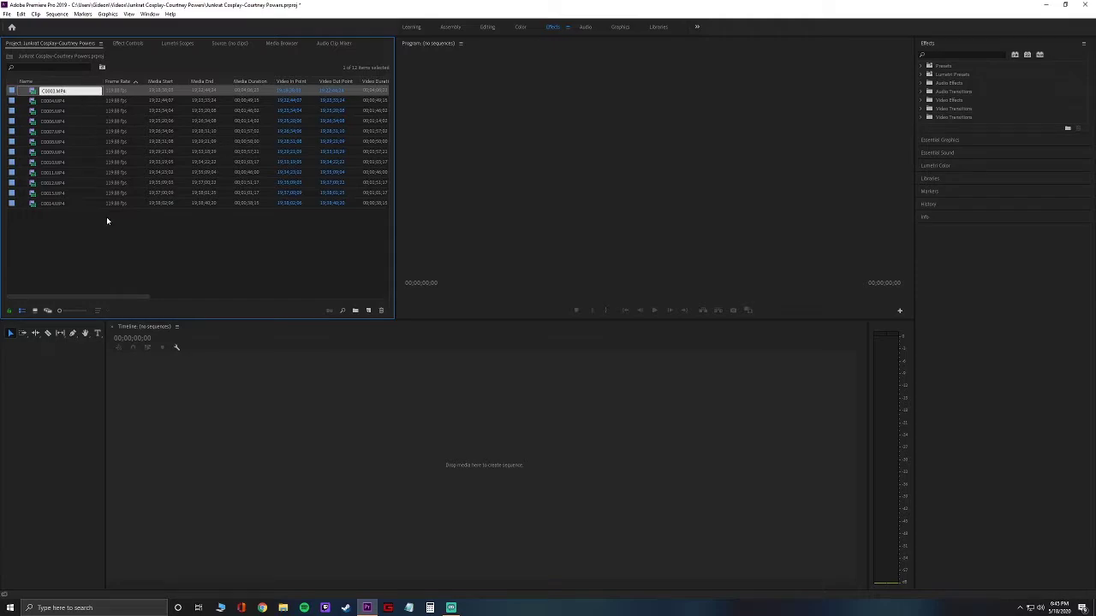
pyautogui.click(108, 219)
pyautogui.click(51, 90)
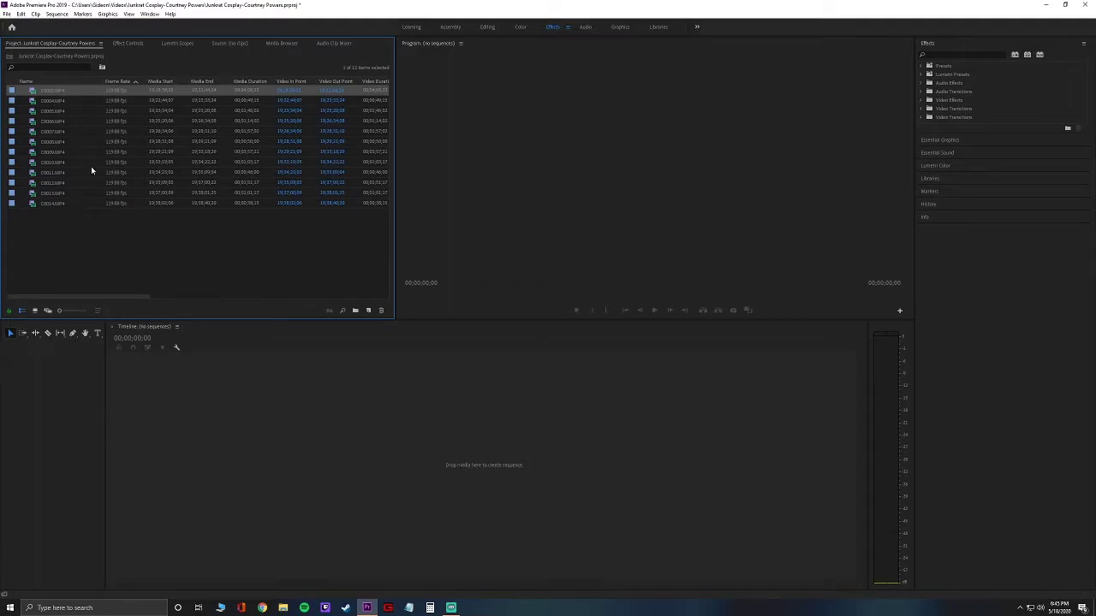
pyautogui.keyDown('shift'); pyautogui.click(67, 206); pyautogui.keyUp('shift')
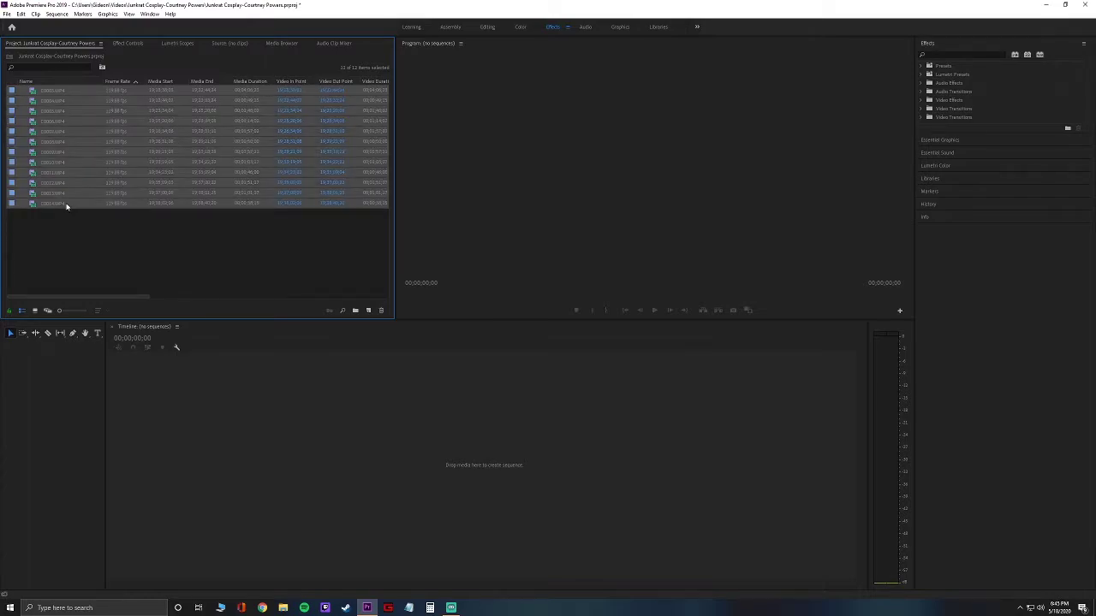
pyautogui.moveTo(49, 94); pyautogui.dragTo(305, 448)
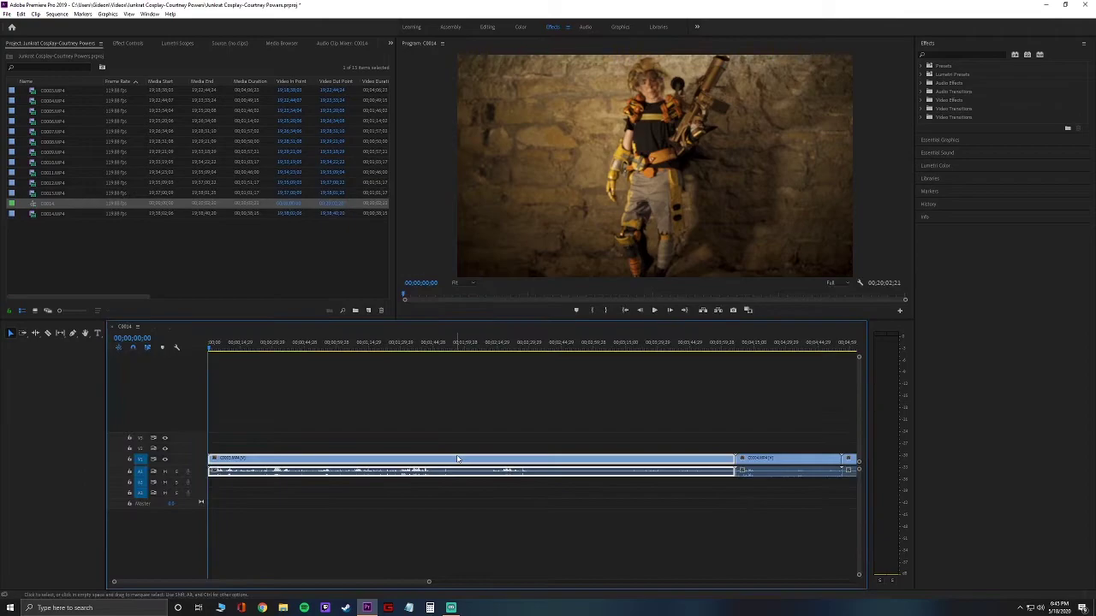
pyautogui.moveTo(392, 583); pyautogui.dragTo(552, 581)
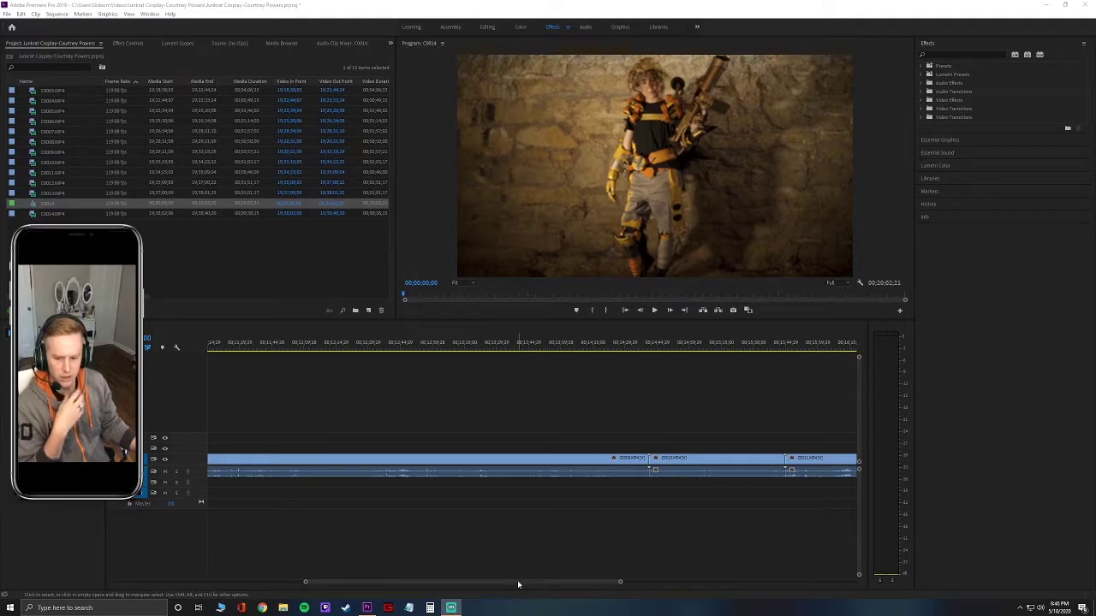
pyautogui.moveTo(518, 583); pyautogui.dragTo(310, 591)
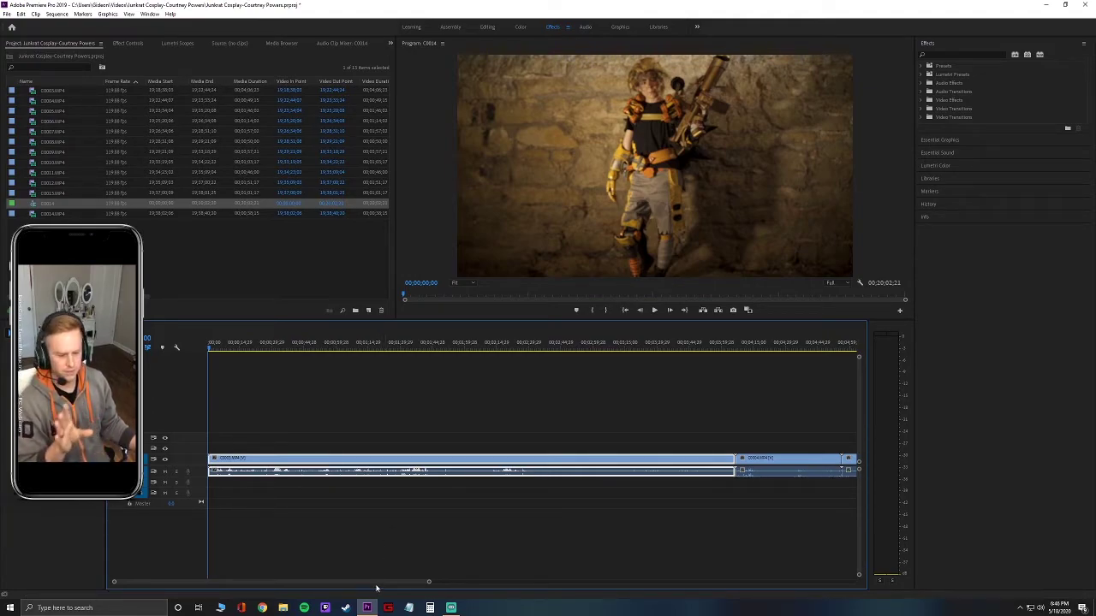
pyautogui.moveTo(375, 586); pyautogui.dragTo(355, 587)
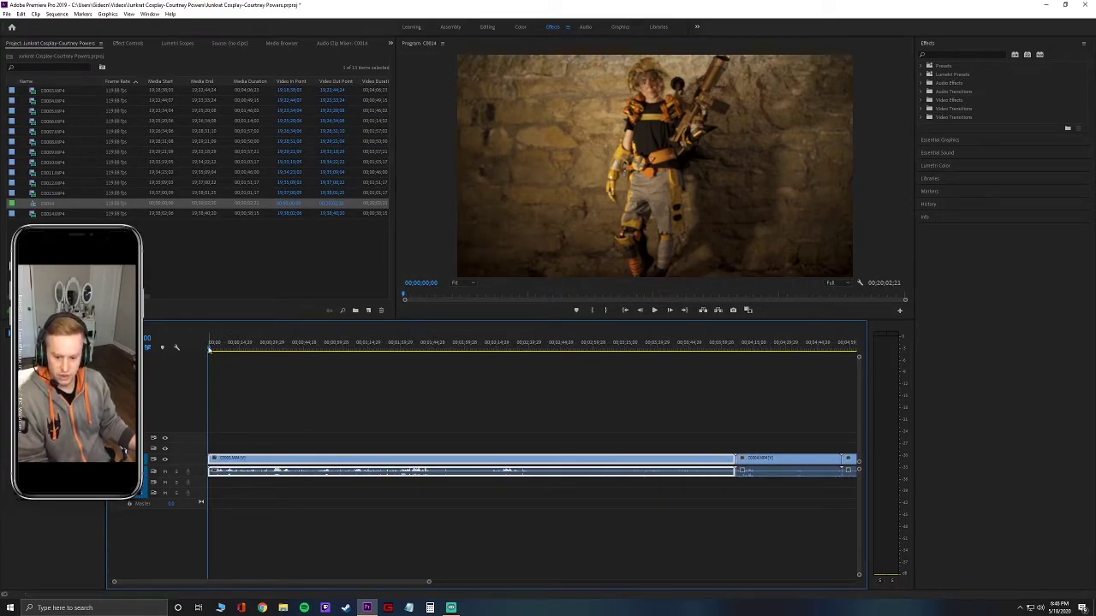
# Scrub the playhead through the C0014 footage, ending on the gold gauntlet close-up.
pyautogui.moveTo(209, 349); pyautogui.dragTo(679, 393)
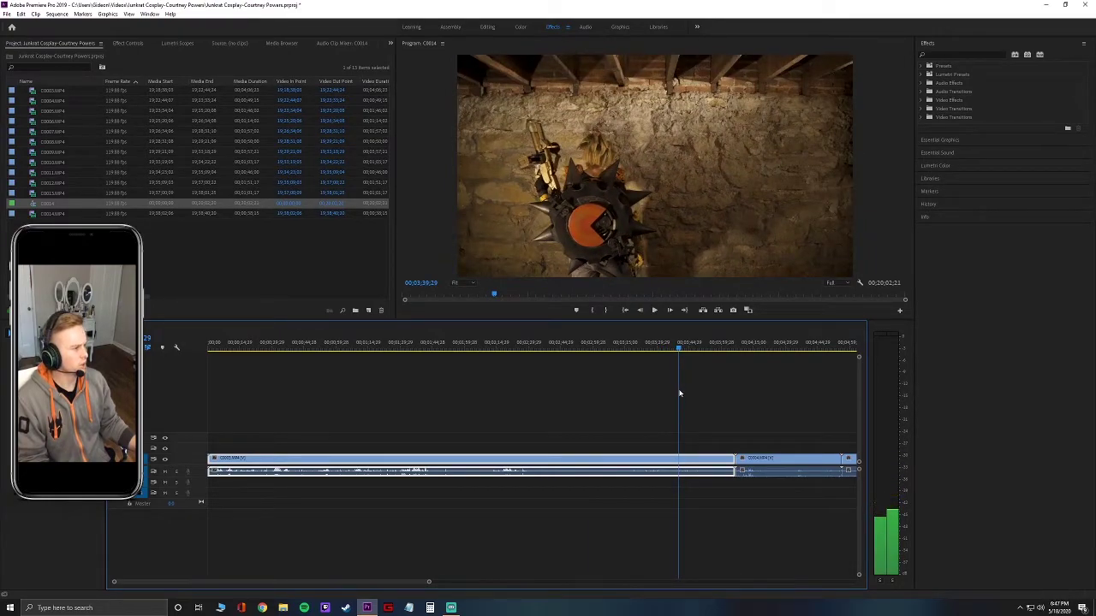
pyautogui.moveTo(680, 393); pyautogui.dragTo(513, 426)
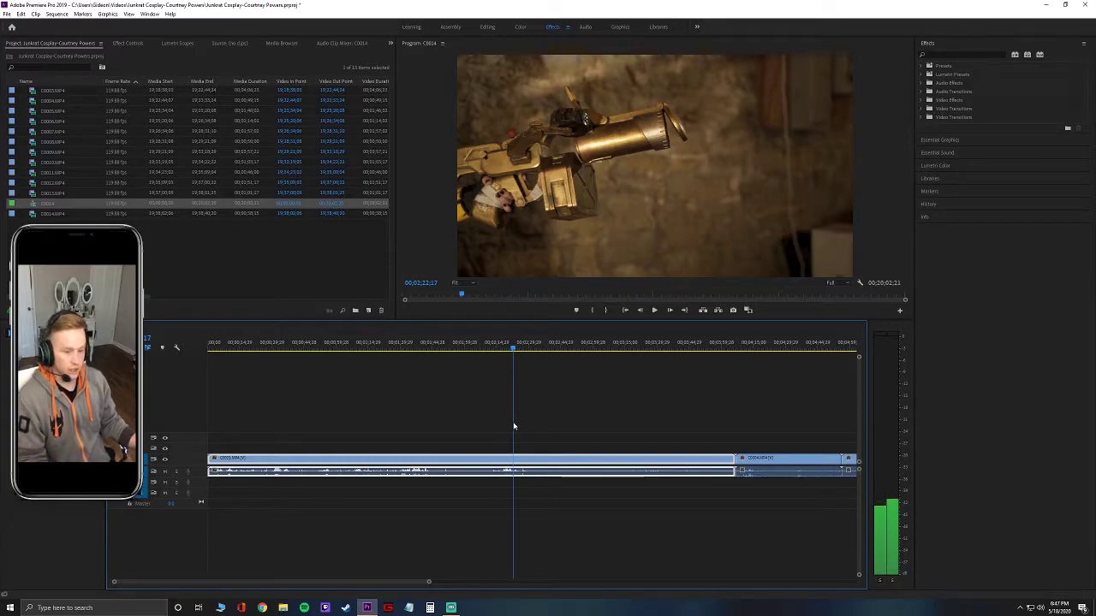
pyautogui.moveTo(513, 425); pyautogui.dragTo(775, 453)
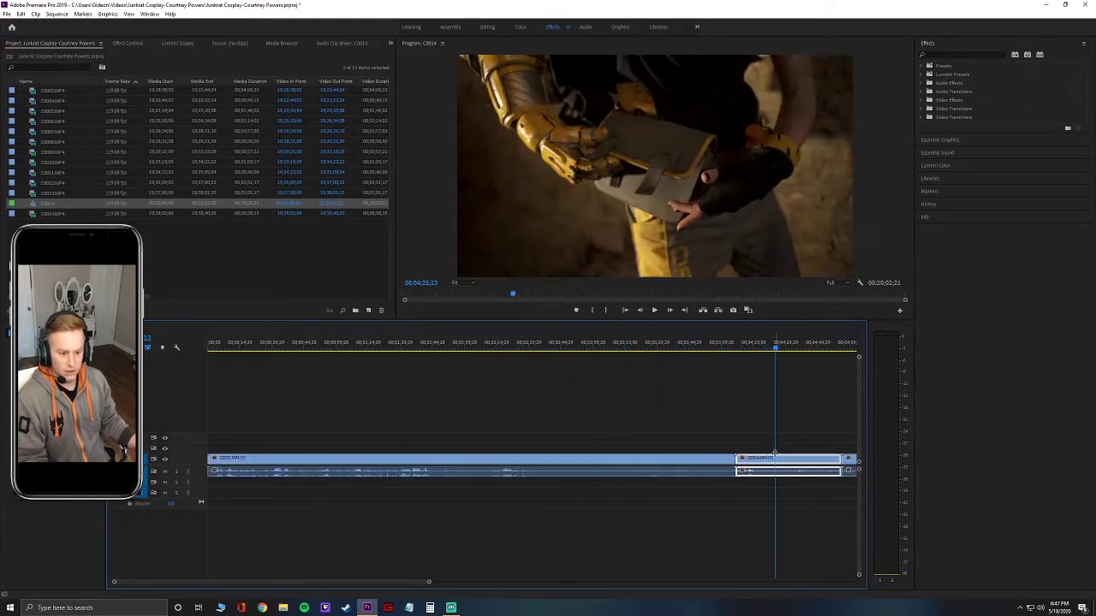
# Zoom the timeline out to the full sequence and scrub to the J. FAWKES tyre clip.
pyautogui.moveTo(429, 583); pyautogui.dragTo(802, 587)
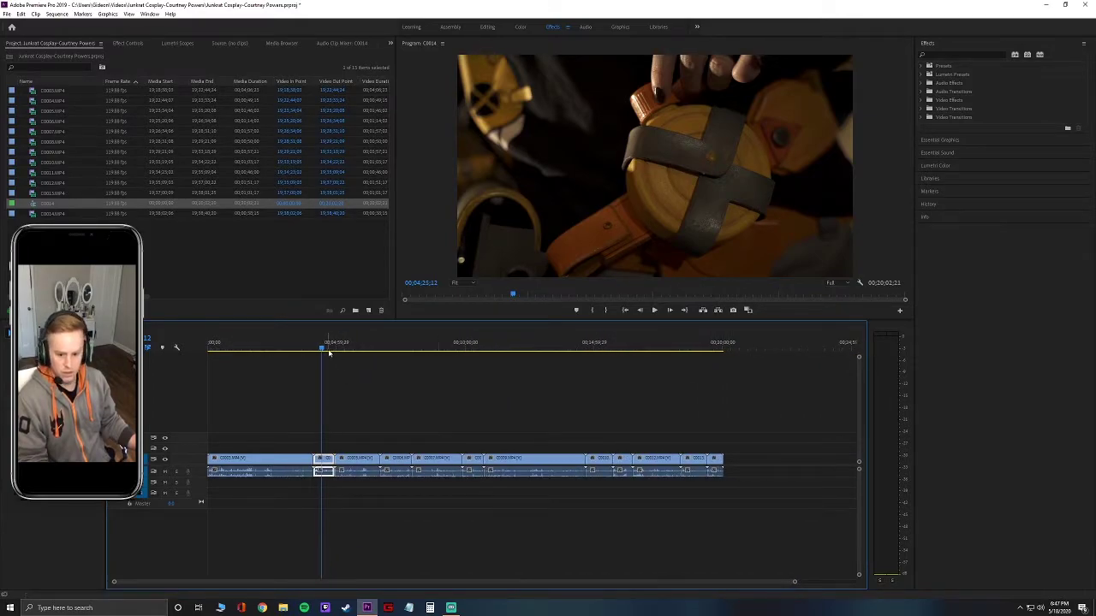
pyautogui.moveTo(323, 349); pyautogui.dragTo(723, 400)
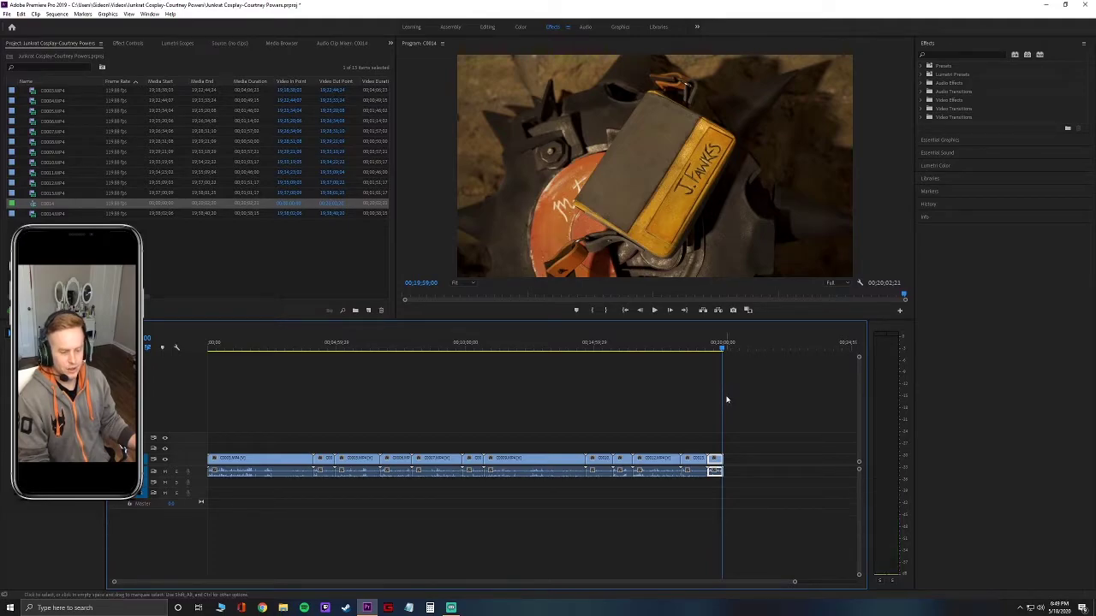
# In the Color workspace, trial Exposure, Contrast and Highlights, show Lumetri Scopes, and reset Highlights.
pyautogui.click(520, 27)
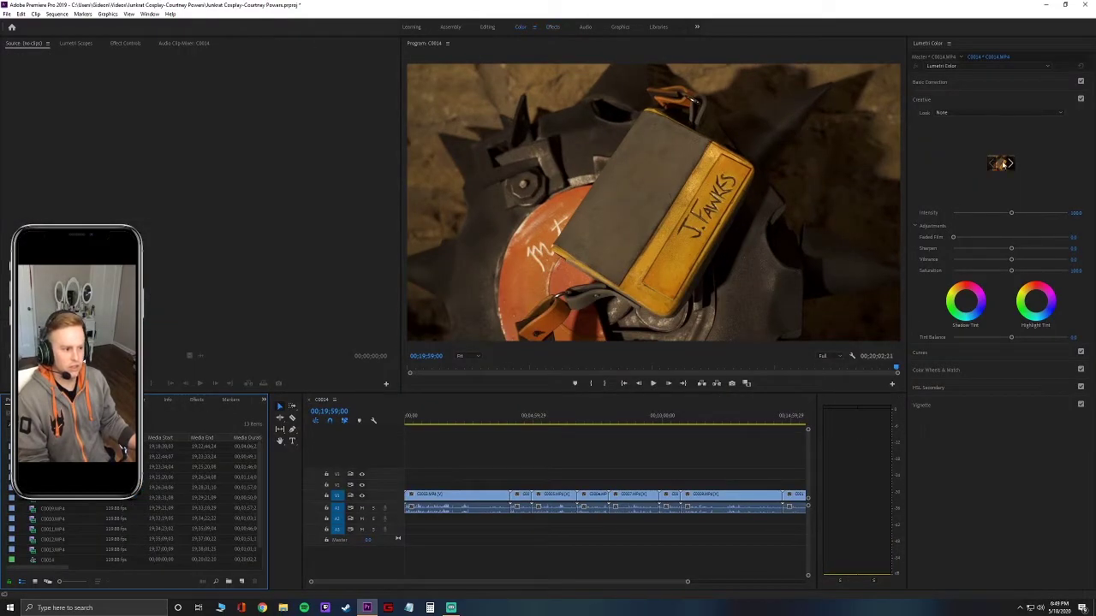
pyautogui.click(947, 81)
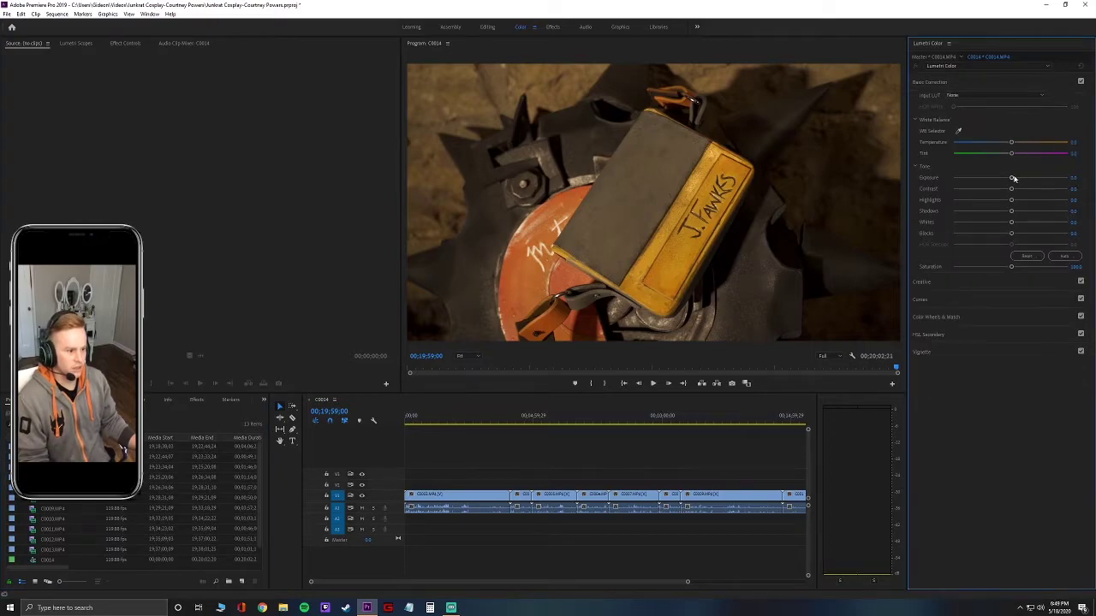
pyautogui.moveTo(1011, 179)
pyautogui.mouseDown()
pyautogui.moveTo(1026, 180)
pyautogui.moveTo(1011, 185)
pyautogui.mouseUp()
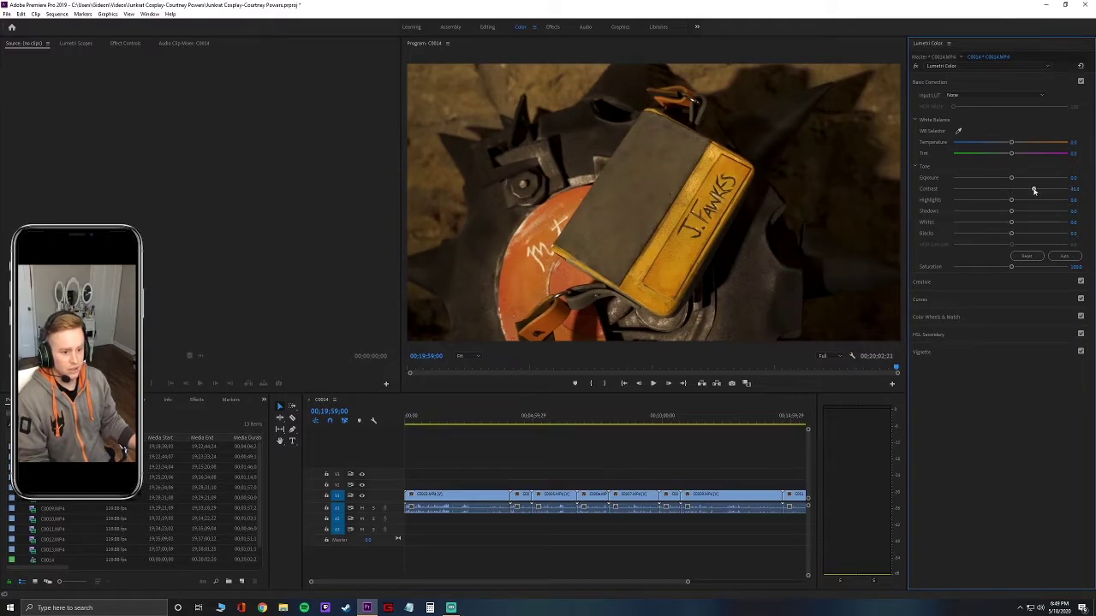
pyautogui.moveTo(1043, 196); pyautogui.dragTo(1015, 196)
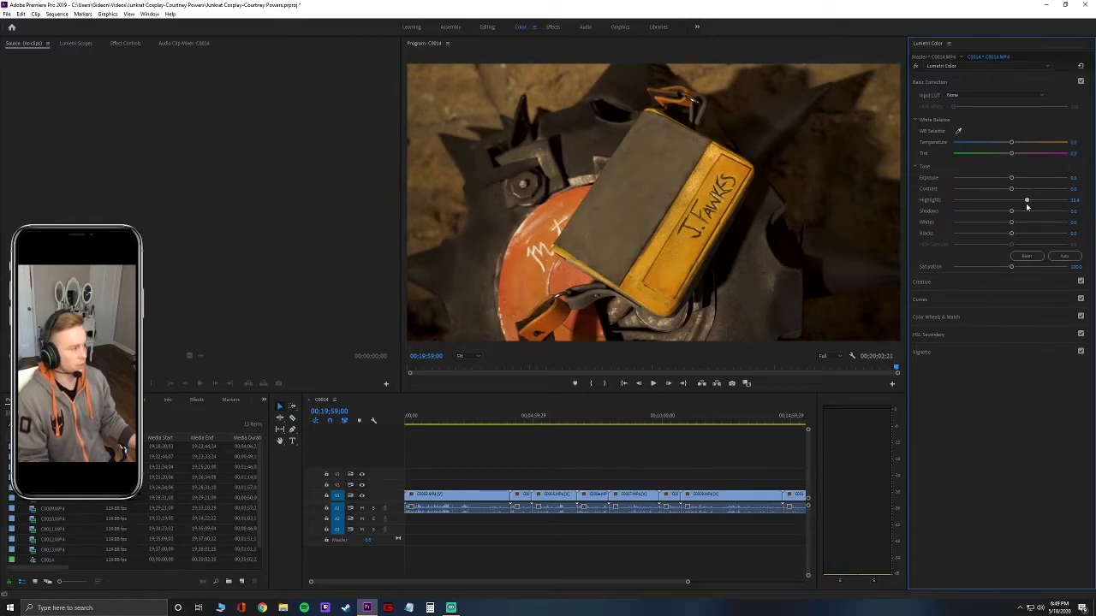
pyautogui.moveTo(1027, 207)
pyautogui.mouseDown()
pyautogui.moveTo(1001, 205)
pyautogui.moveTo(1046, 208)
pyautogui.mouseUp()
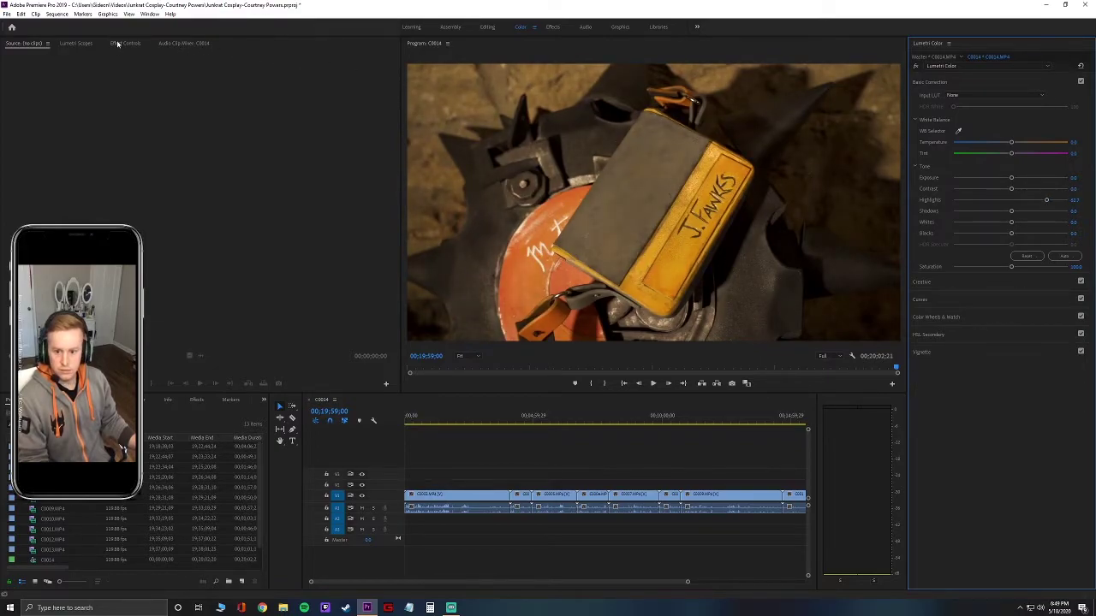
pyautogui.click(75, 44)
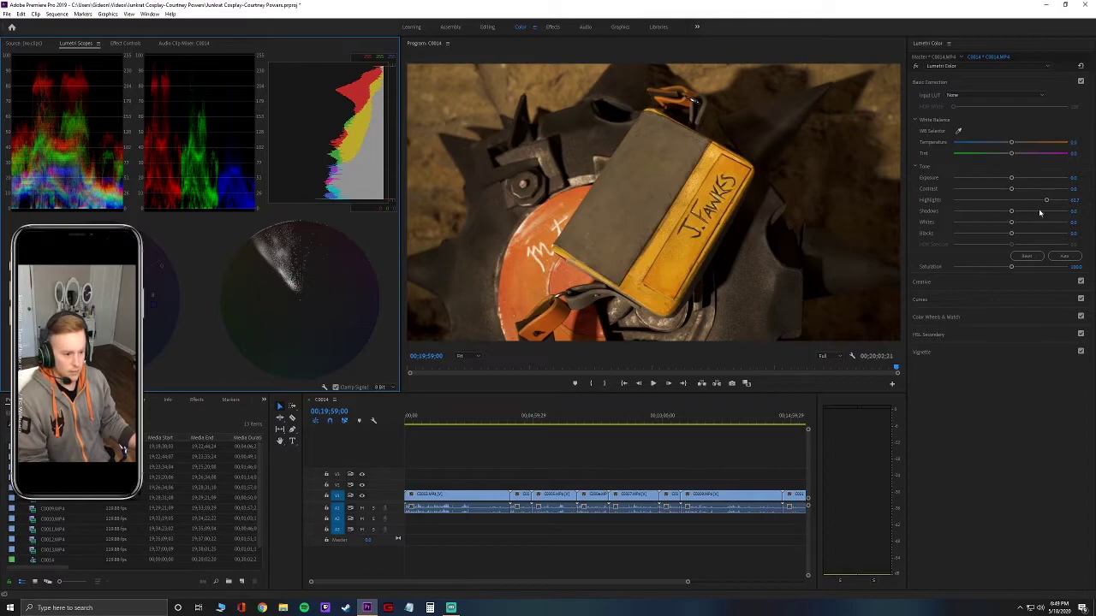
pyautogui.click(1011, 200)
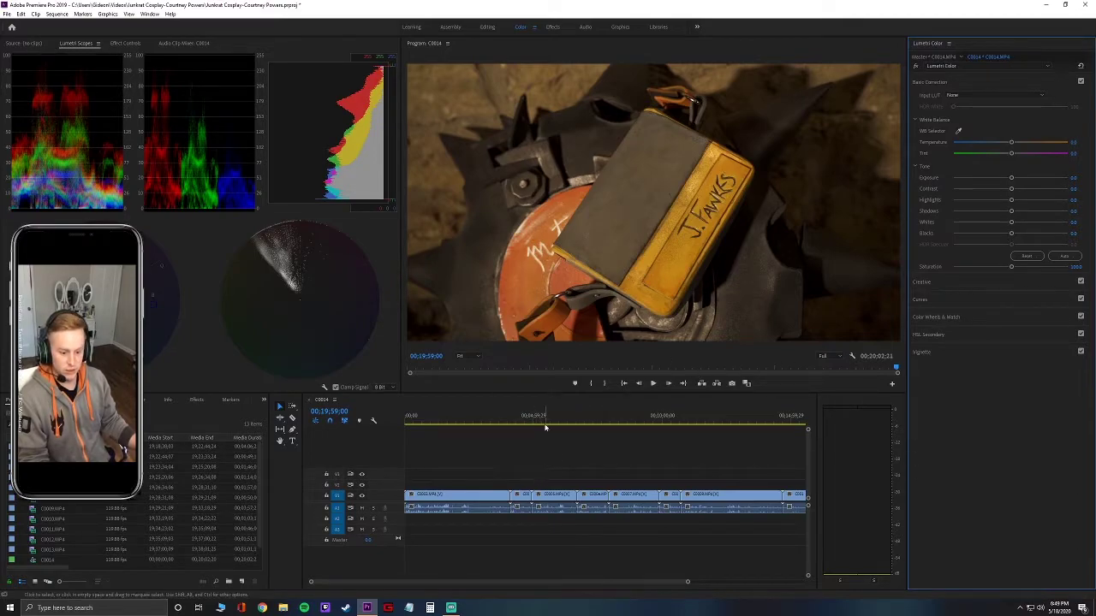
# Select clip C0005, trial Exposure and Highlights, then reset both to neutral.
pyautogui.click(554, 506)
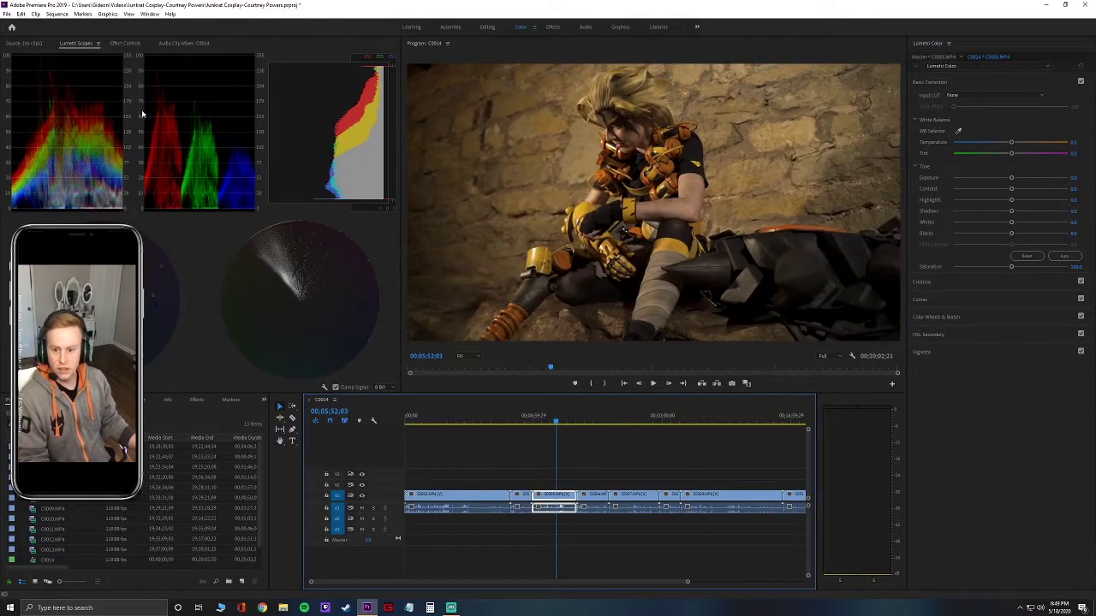
pyautogui.click(40, 60)
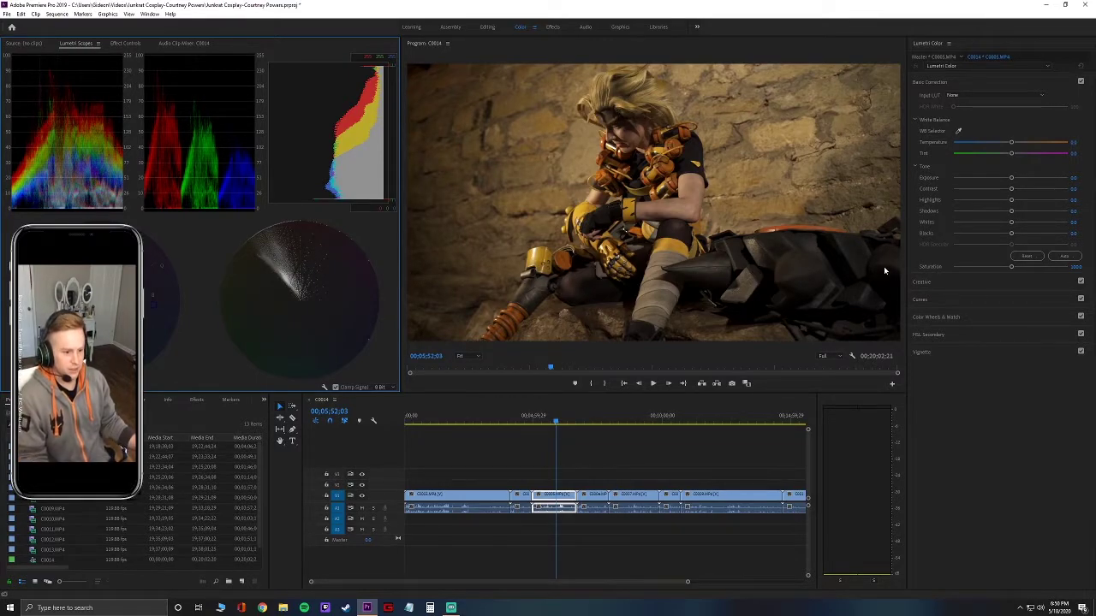
pyautogui.moveTo(1011, 178)
pyautogui.mouseDown()
pyautogui.moveTo(1000, 178)
pyautogui.moveTo(1020, 180)
pyautogui.mouseUp()
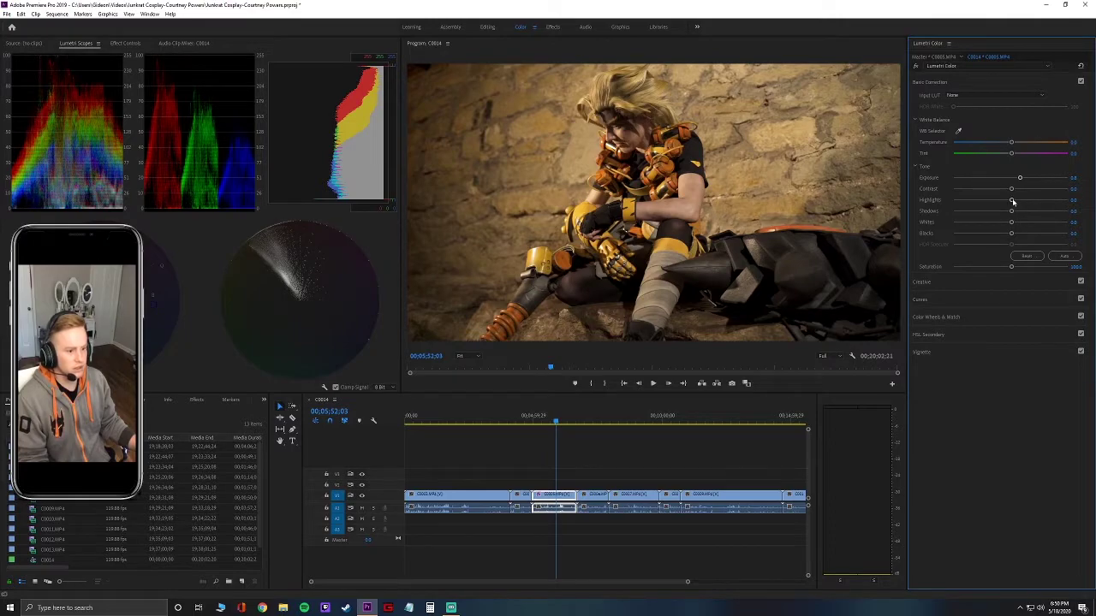
pyautogui.moveTo(1013, 201); pyautogui.dragTo(1043, 202)
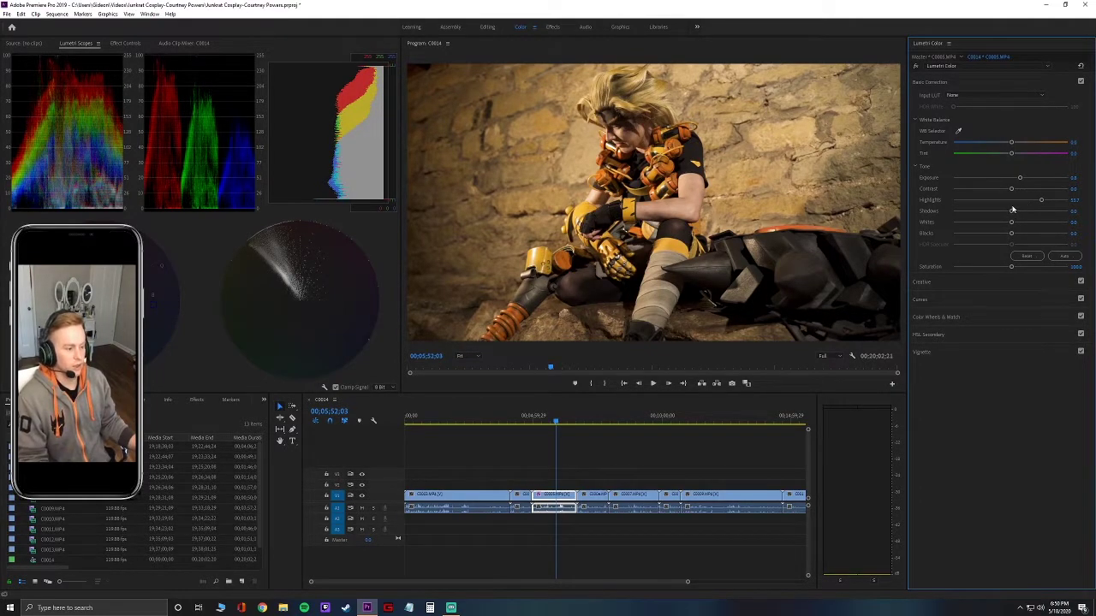
pyautogui.doubleClick(1012, 202)
pyautogui.doubleClick(1012, 180)
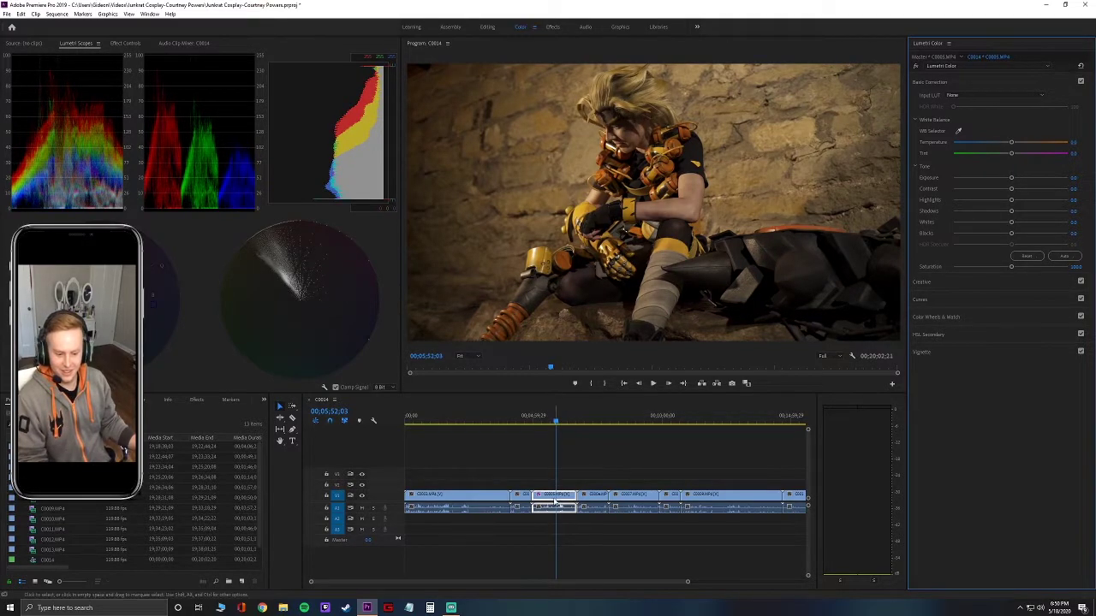
# Scroll the timeline and scrub through clip C0005 to 00;06;18;02.
pyautogui.moveTo(620, 583); pyautogui.dragTo(703, 589)
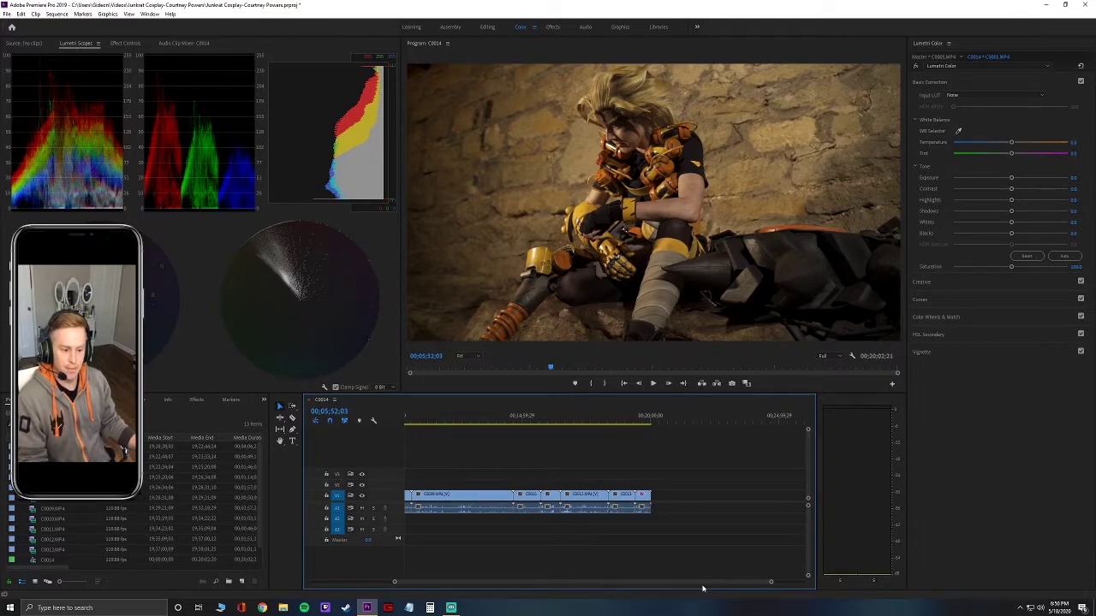
pyautogui.moveTo(702, 588); pyautogui.dragTo(619, 585)
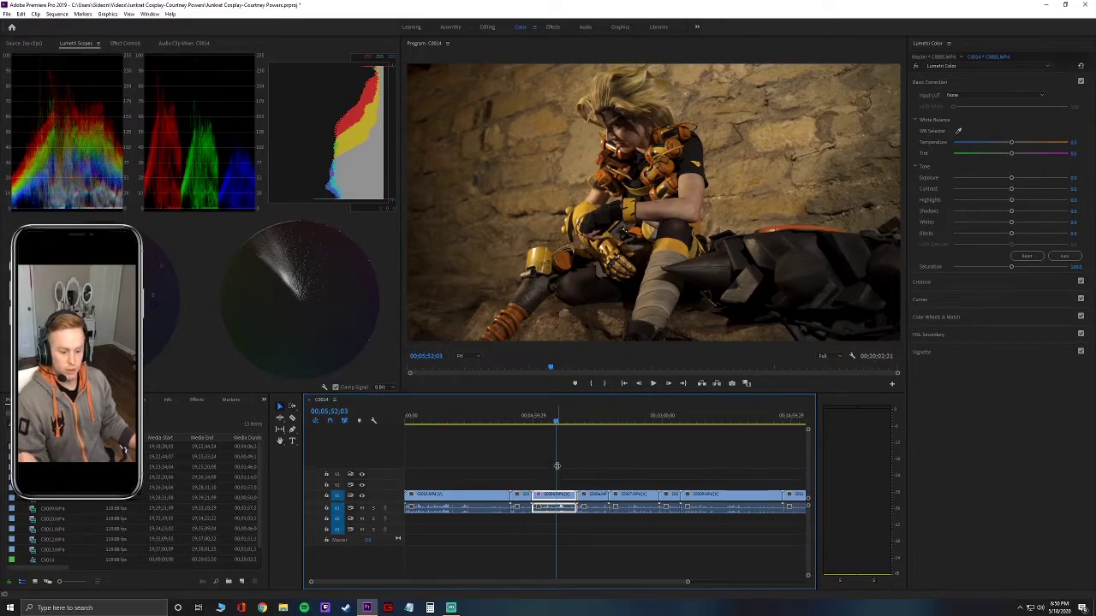
pyautogui.moveTo(557, 424); pyautogui.dragTo(569, 425)
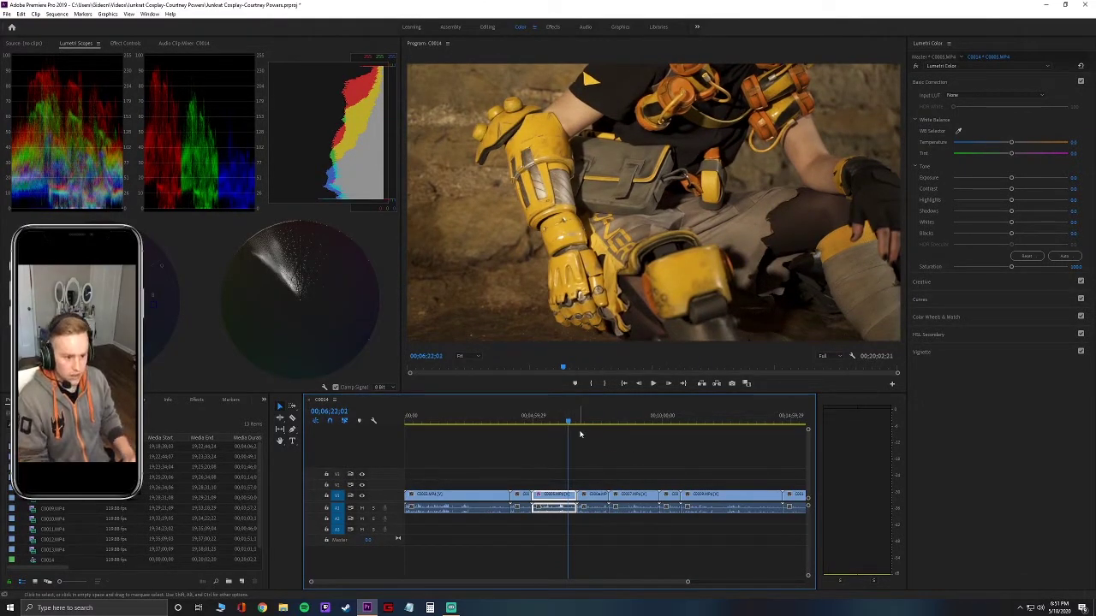
pyautogui.moveTo(570, 422); pyautogui.dragTo(564, 426)
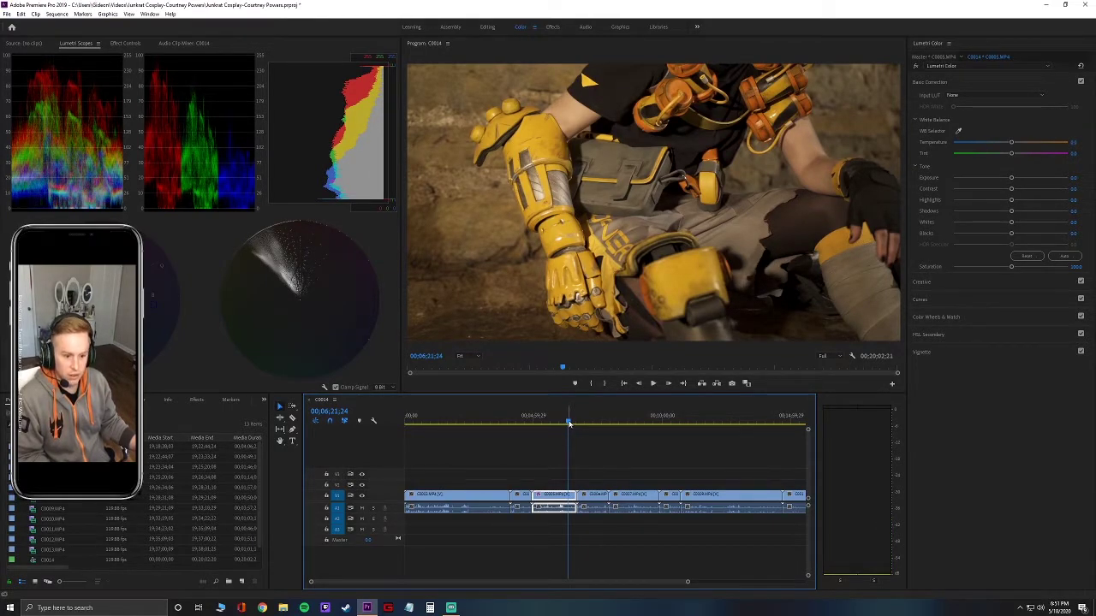
pyautogui.moveTo(570, 423); pyautogui.dragTo(570, 423)
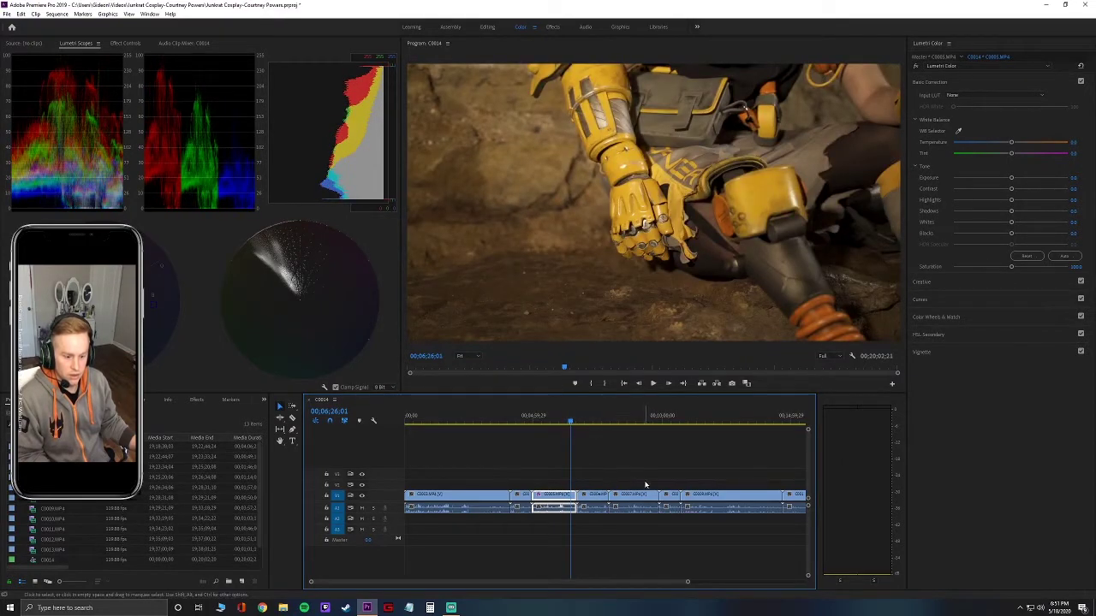
# Play C0005, stop, step back frame by frame, and park the playhead at 00;06;29;01.
pyautogui.press('space')
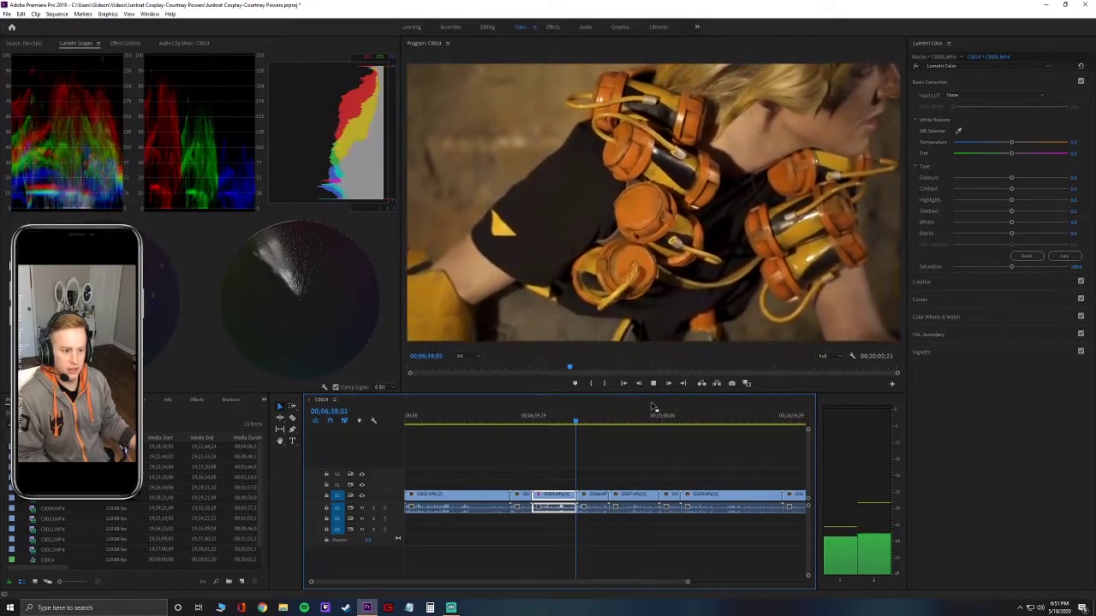
pyautogui.press('space')
pyautogui.press('Left')
pyautogui.press('Left')
pyautogui.press('Left')
pyautogui.press('Left')
pyautogui.press('Left')
pyautogui.press('Left')
pyautogui.press('Left')
pyautogui.press('Left')
pyautogui.press('Left')
pyautogui.press('Left')
pyautogui.press('Left')
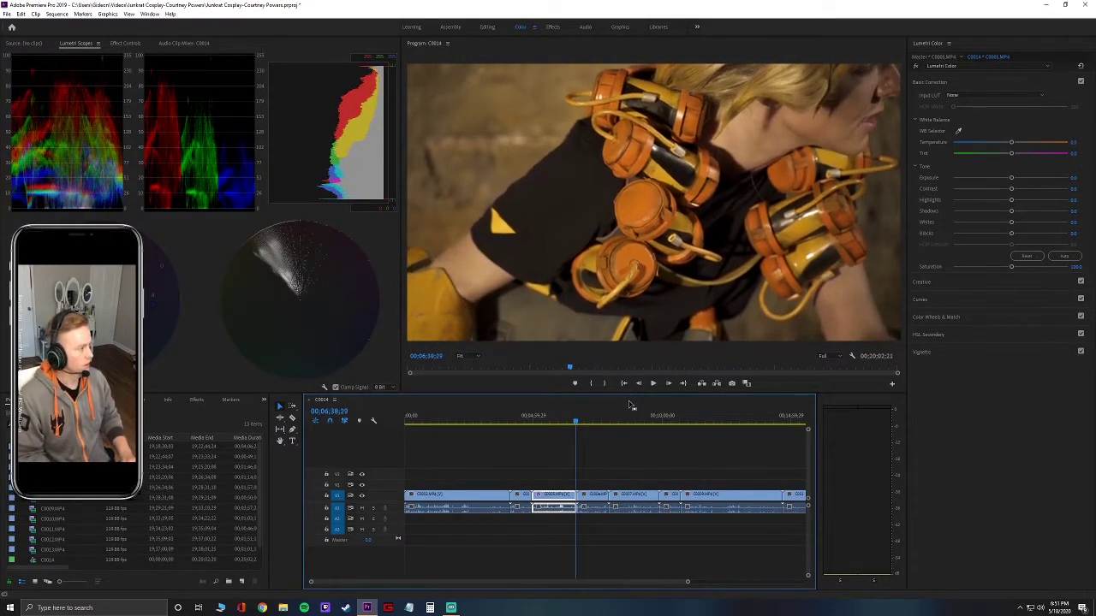
pyautogui.press('Left')
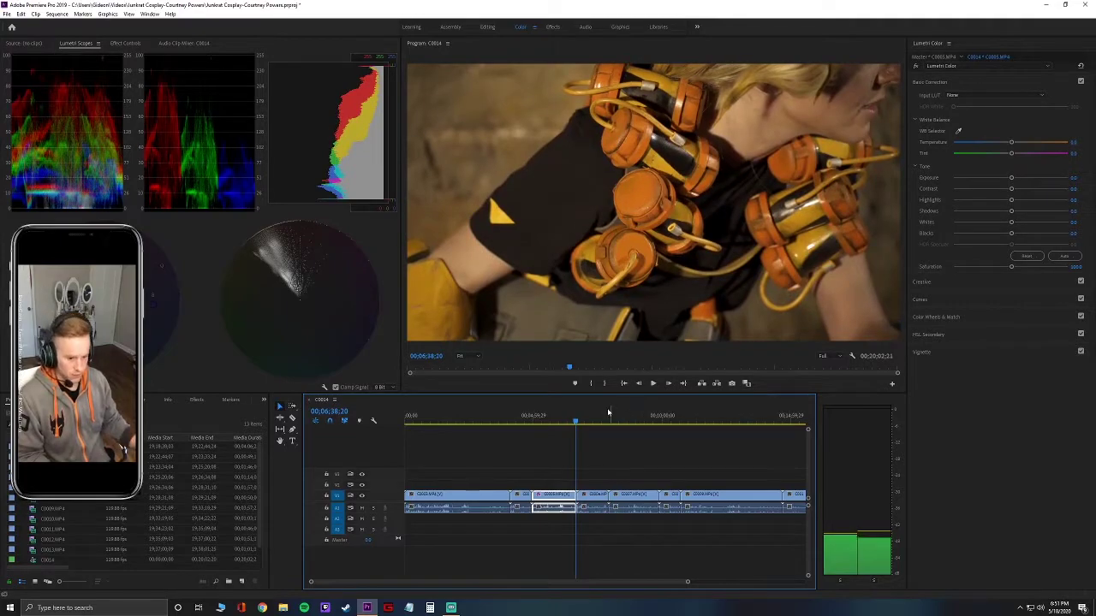
pyautogui.press('Left')
pyautogui.press('Left')
pyautogui.press('Left')
pyautogui.press('Left')
pyautogui.press('Left')
pyautogui.press('Left')
pyautogui.press('Left')
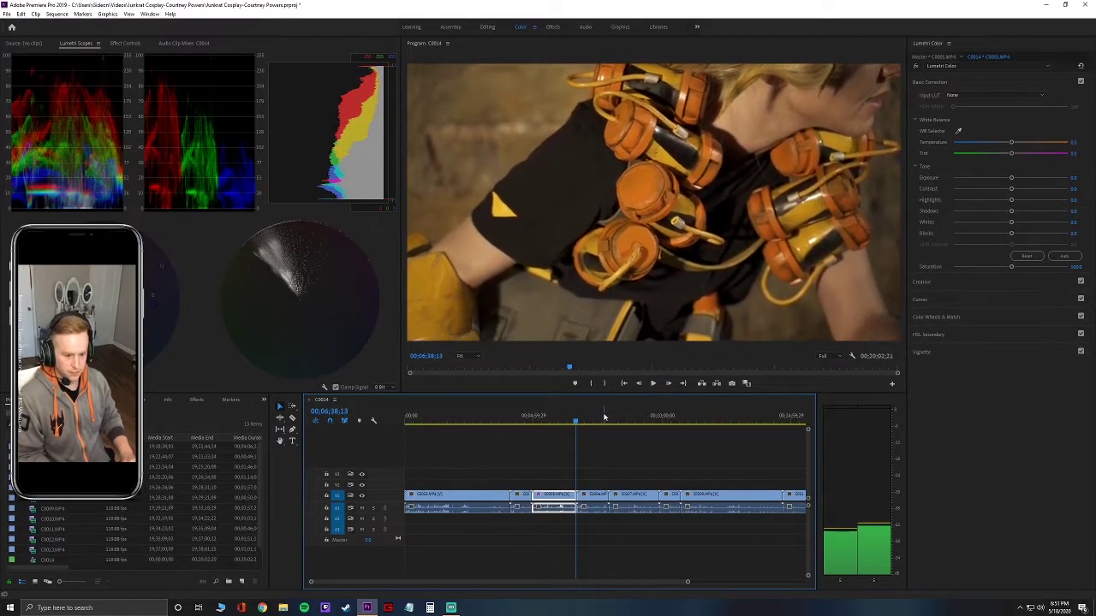
pyautogui.press('Left')
pyautogui.press('Left')
pyautogui.press('Left')
pyautogui.press('Left')
pyautogui.press('Left')
pyautogui.press('Left')
pyautogui.press('Left')
pyautogui.press('Left')
pyautogui.press('Left')
pyautogui.press('Left')
pyautogui.press('Left')
pyautogui.press('Left')
pyautogui.press('Left')
pyautogui.press('Left')
pyautogui.press('Left')
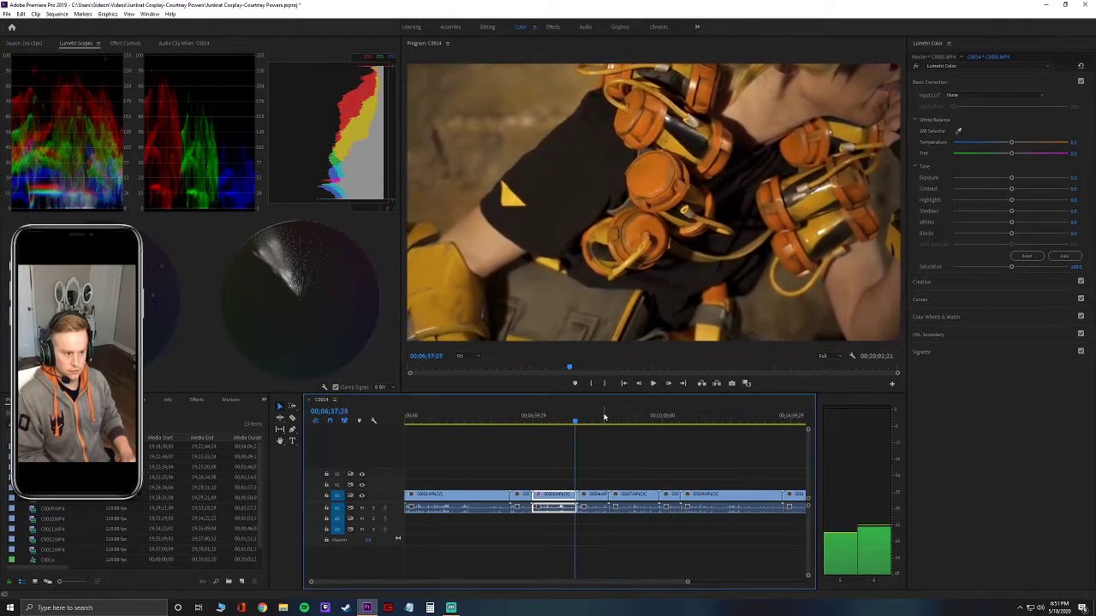
pyautogui.press('Left')
pyautogui.press('Left')
pyautogui.press('Left')
pyautogui.press('Left')
pyautogui.press('Left')
pyautogui.press('Left')
pyautogui.press('Left')
pyautogui.press('Left')
pyautogui.press('Left')
pyautogui.press('Left')
pyautogui.press('Left')
pyautogui.press('Left')
pyautogui.press('Left')
pyautogui.press('Left')
pyautogui.press('Left')
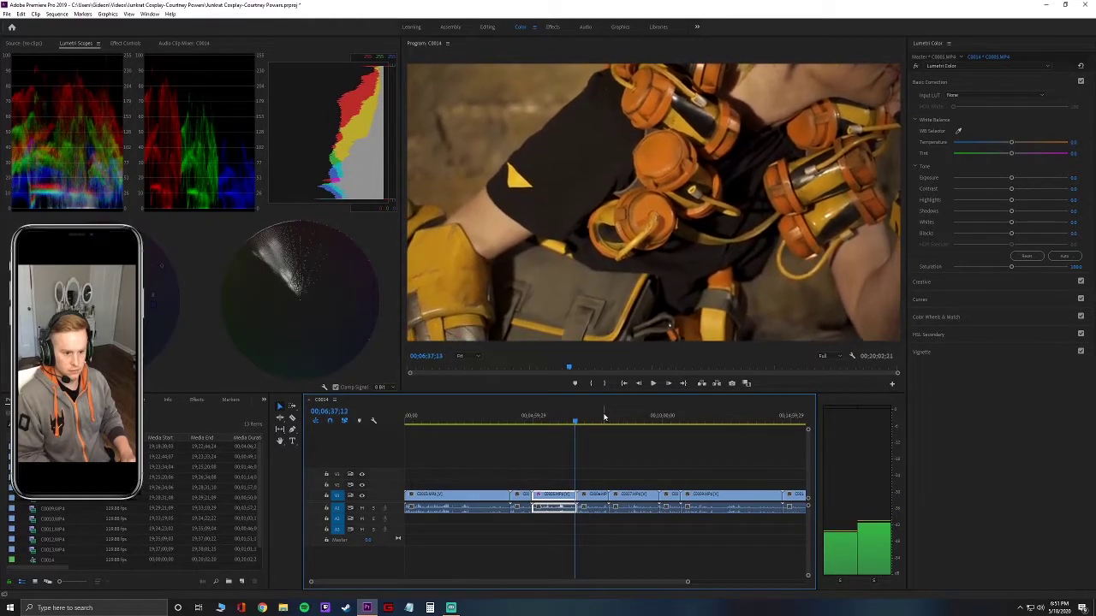
pyautogui.press('Left')
pyautogui.press('Left')
pyautogui.press('Left')
pyautogui.press('Left')
pyautogui.press('Left')
pyautogui.press('Left')
pyautogui.press('Left')
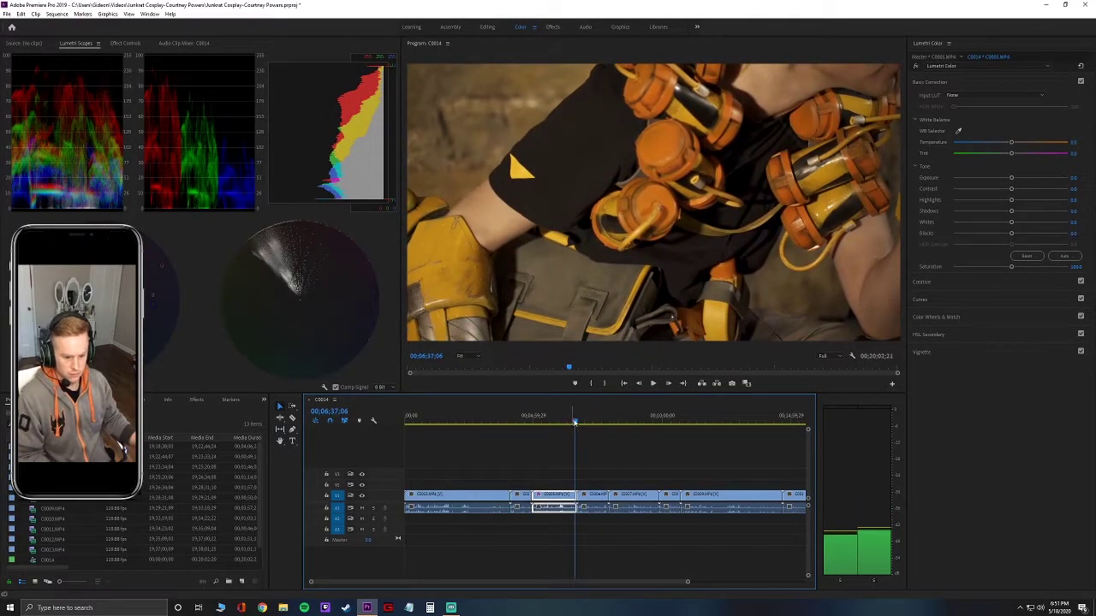
pyautogui.moveTo(574, 422); pyautogui.dragTo(571, 422)
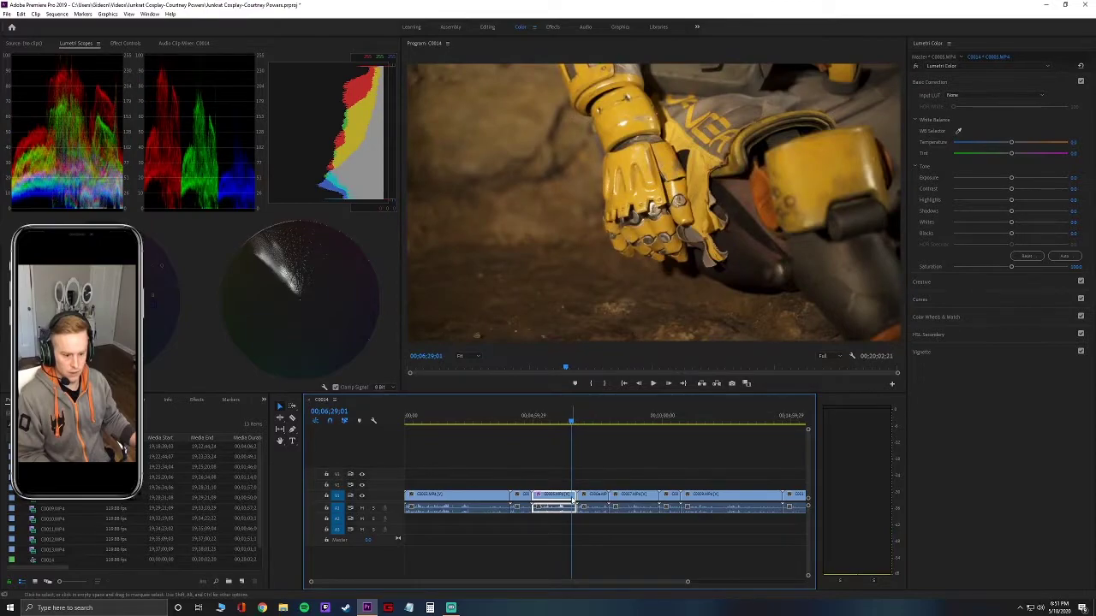
# Slow the selected clip to 30% speed and play it back from 00;05;05;08.
pyautogui.moveTo(560, 515); pyautogui.dragTo(555, 519)
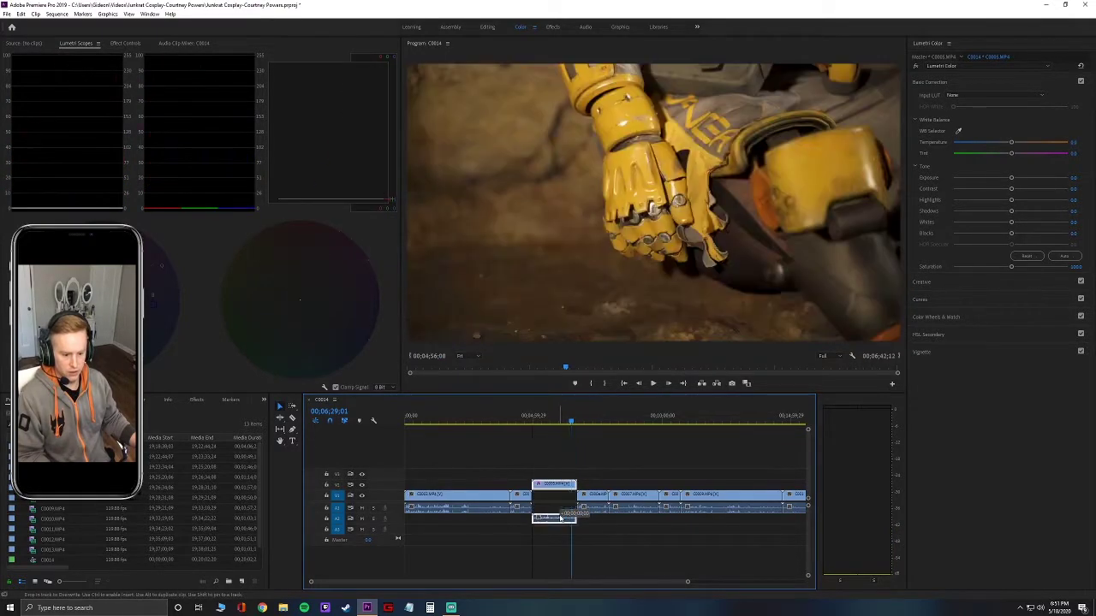
pyautogui.rightClick(555, 519)
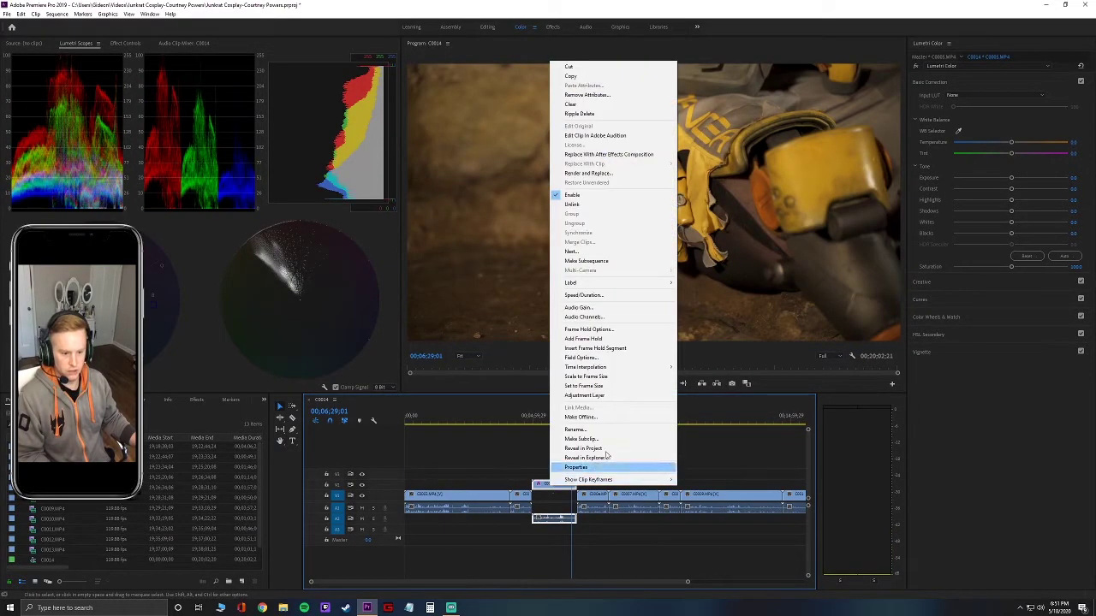
pyautogui.click(608, 295)
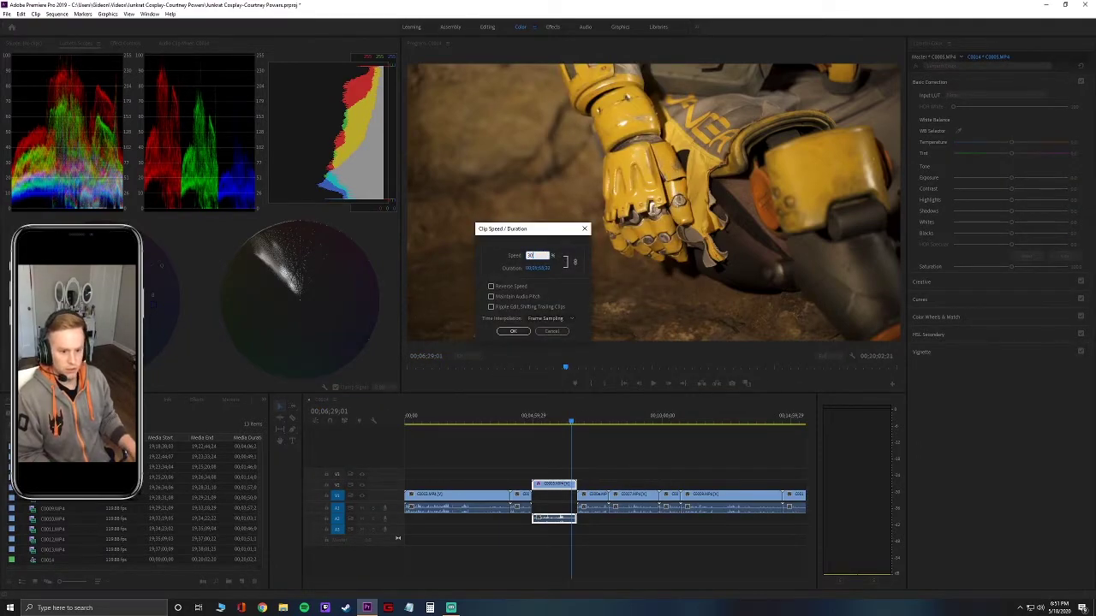
pyautogui.write('30')
pyautogui.press('Return')
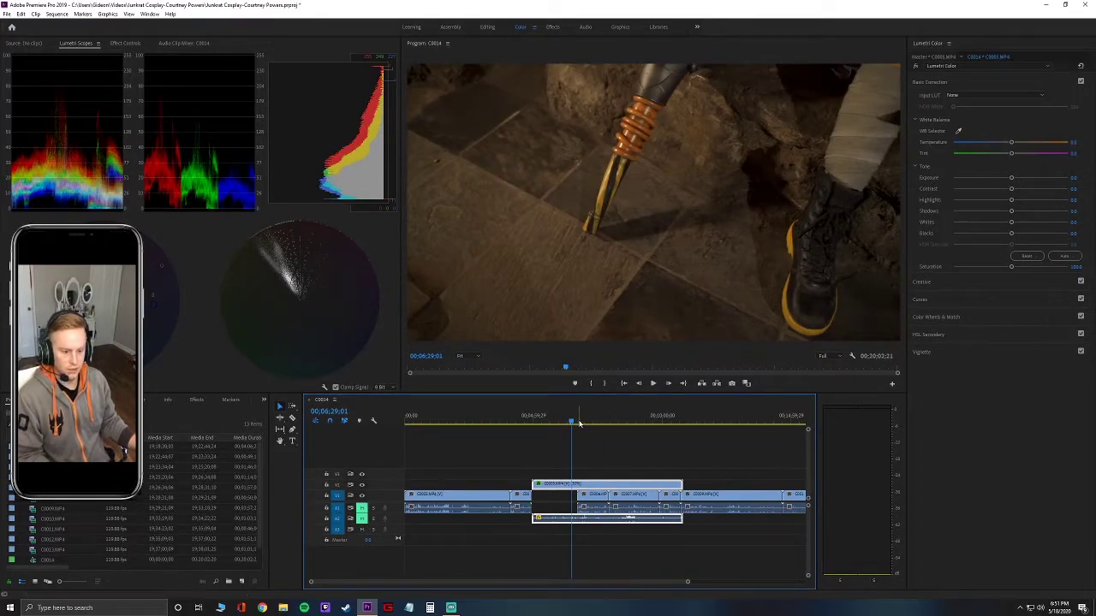
pyautogui.moveTo(571, 424); pyautogui.dragTo(531, 433)
pyautogui.press('space')
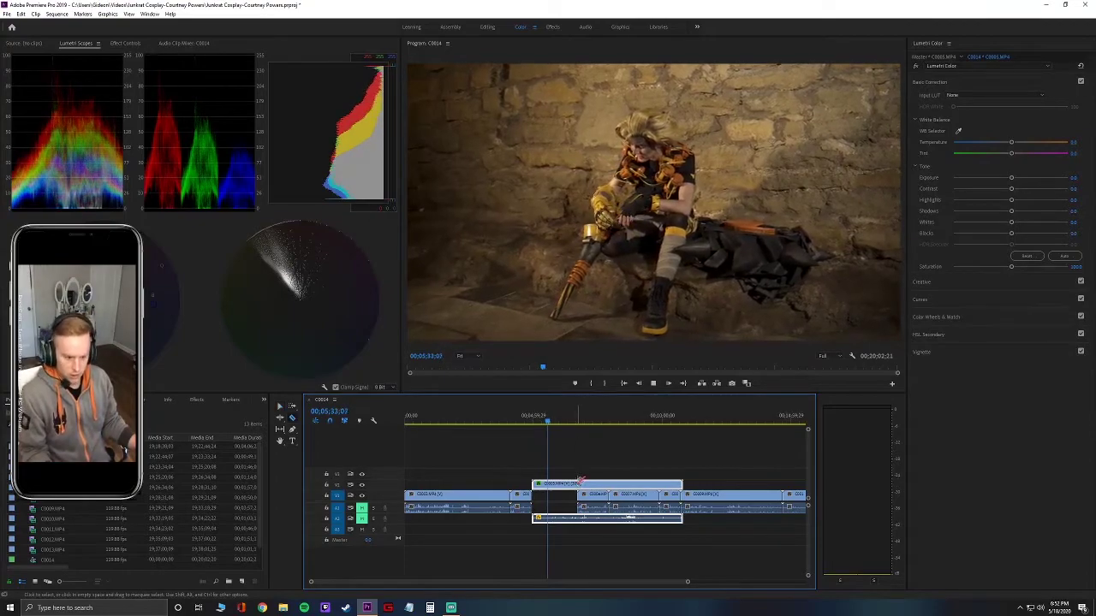
# Split the nested clip at the playhead and move the short piece earlier on V2.
pyautogui.press('space')
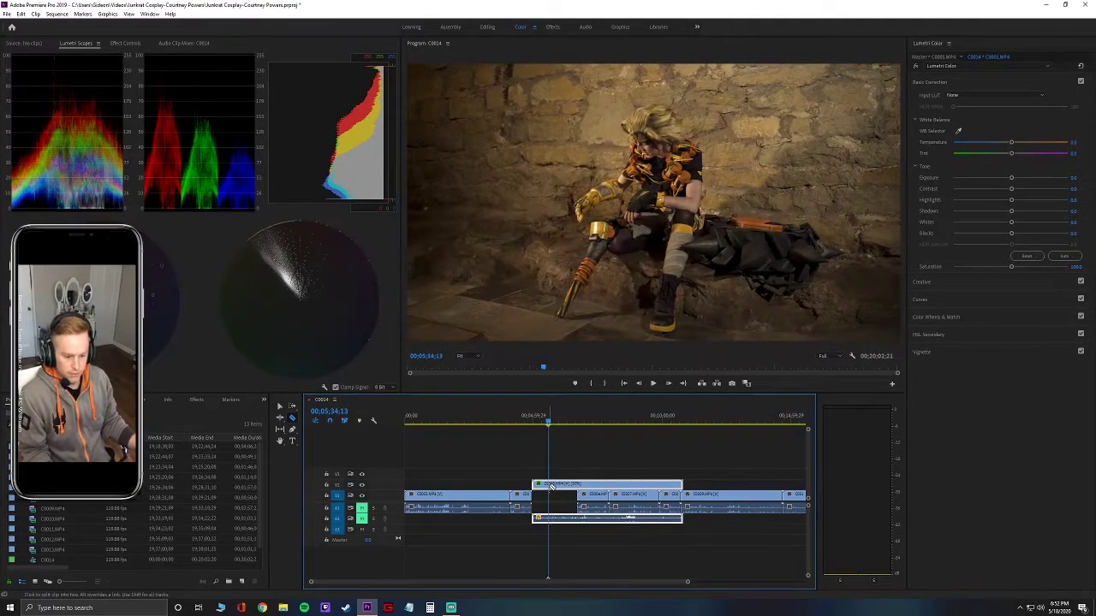
pyautogui.hotkey('ctrl', 'k')
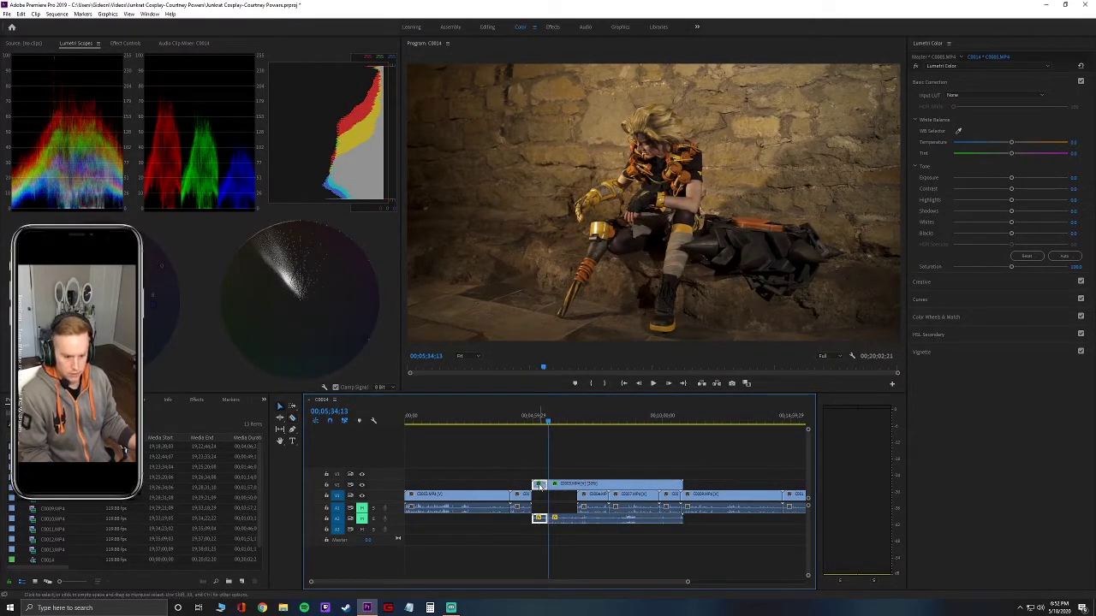
pyautogui.moveTo(540, 484); pyautogui.dragTo(504, 486)
pyautogui.rightClick(501, 485)
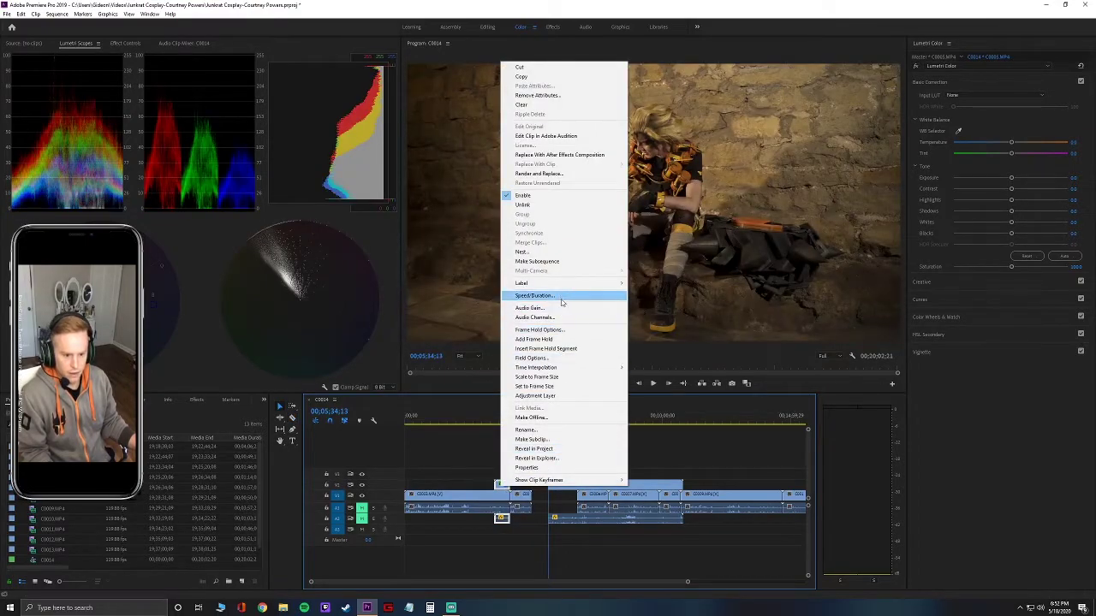
pyautogui.click(561, 297)
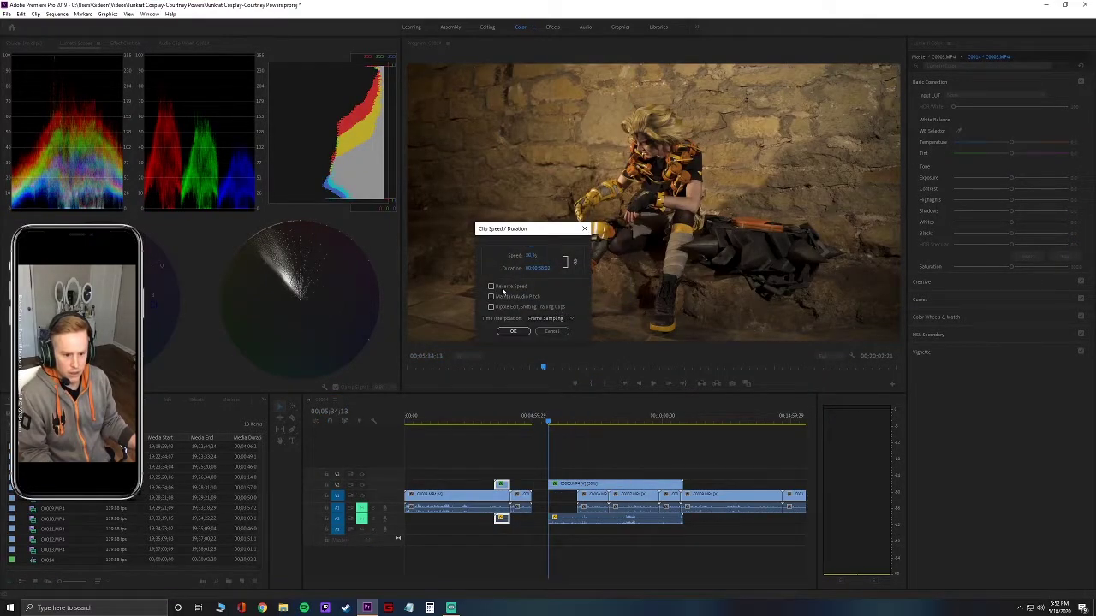
pyautogui.click(513, 332)
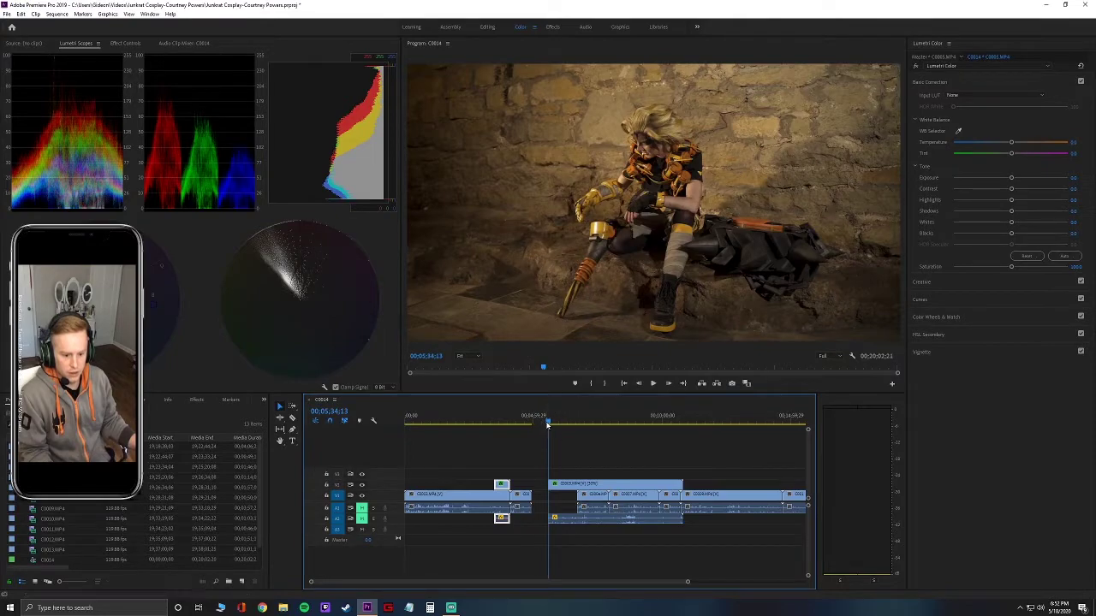
# Play the sequence from the basement shot around 3:26 and check the V2 clip's effects.
pyautogui.moveTo(548, 424); pyautogui.dragTo(493, 426)
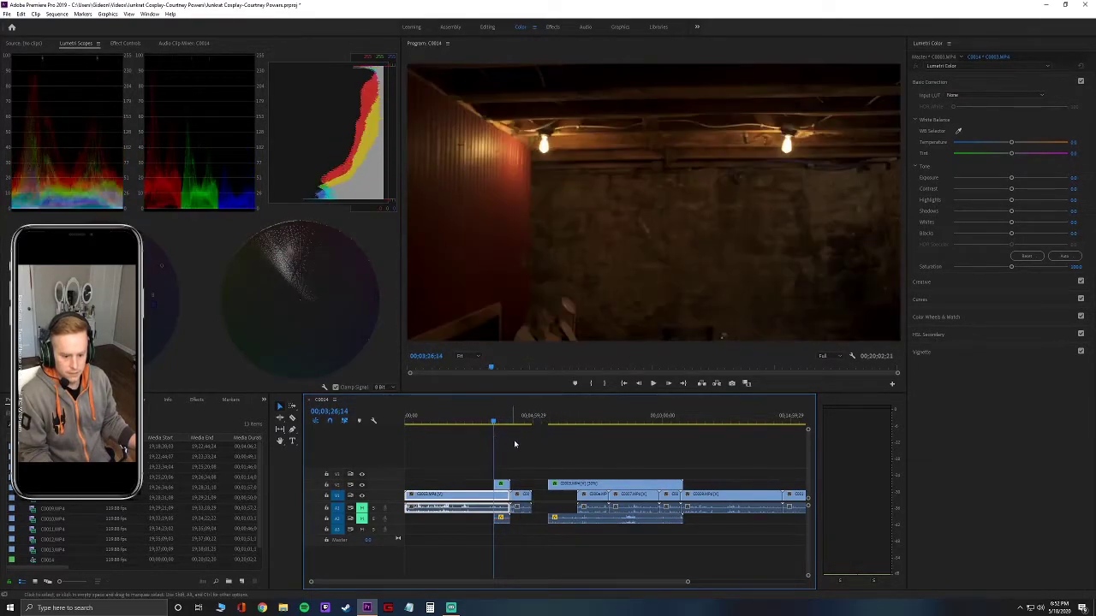
pyautogui.press('space')
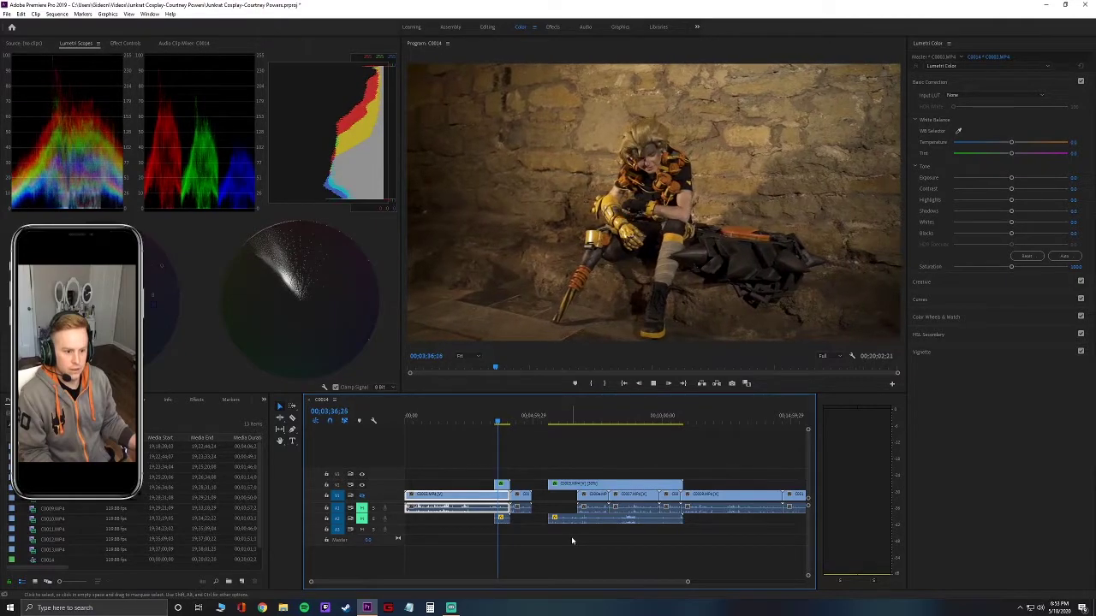
pyautogui.press('space')
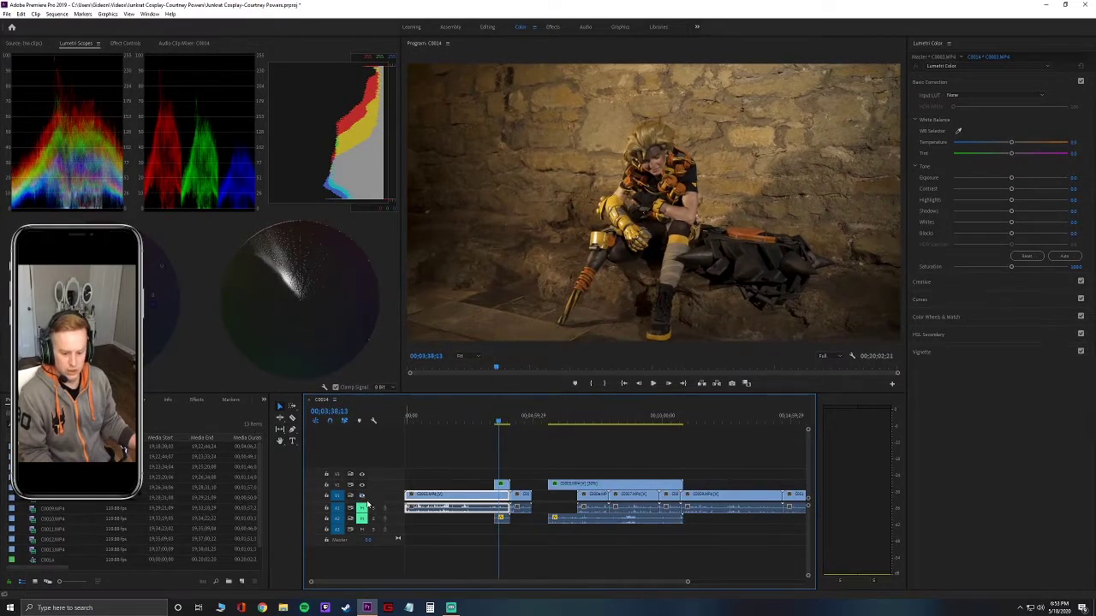
pyautogui.rightClick(503, 485)
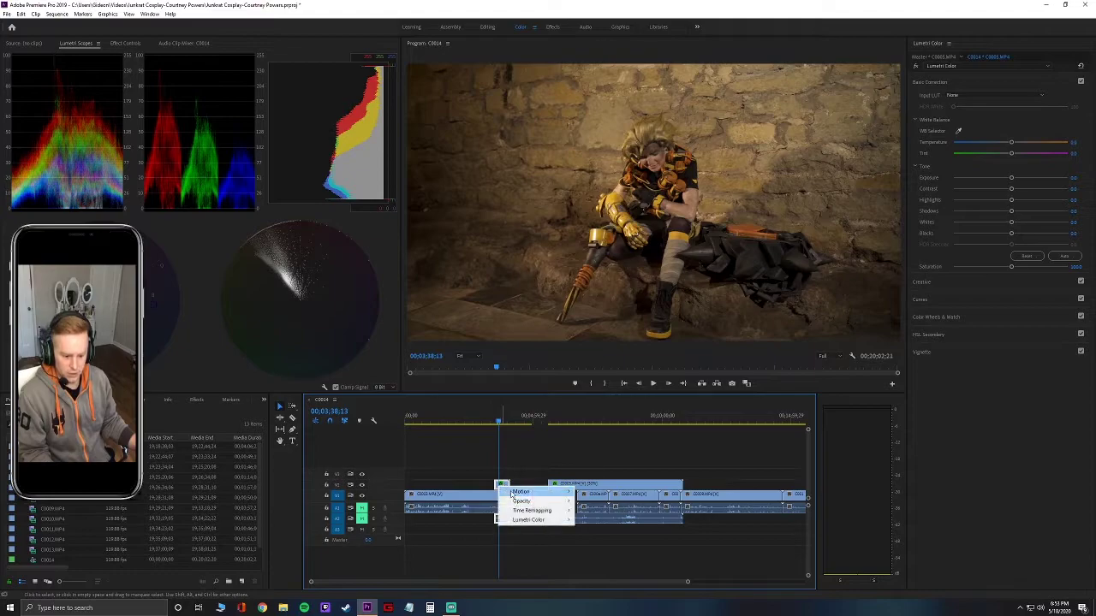
pyautogui.press('Escape')
pyautogui.click(503, 485)
pyautogui.click(503, 484)
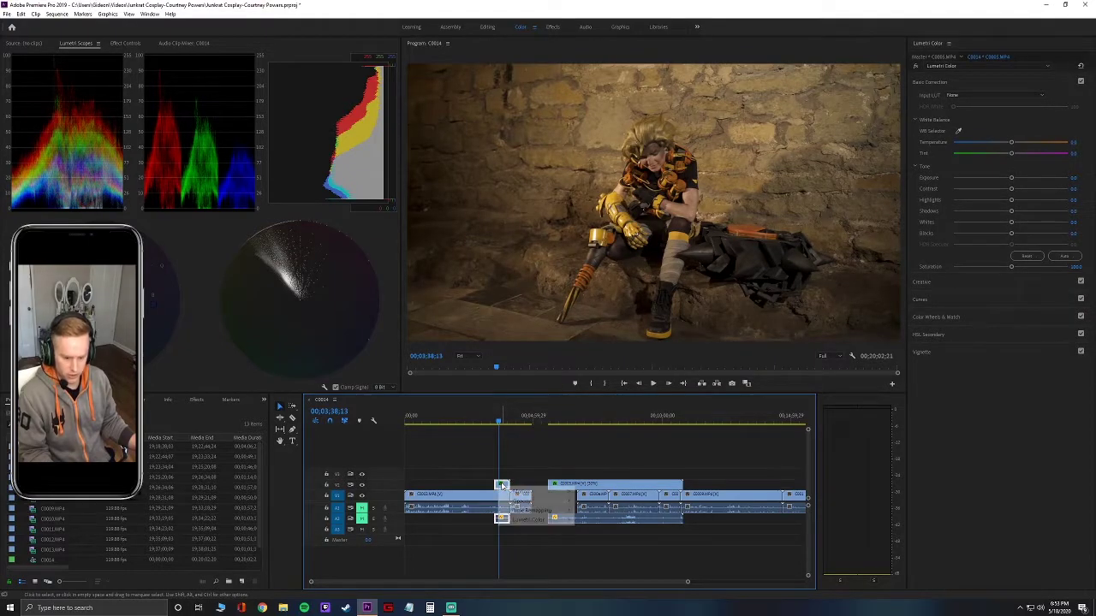
pyautogui.click(531, 456)
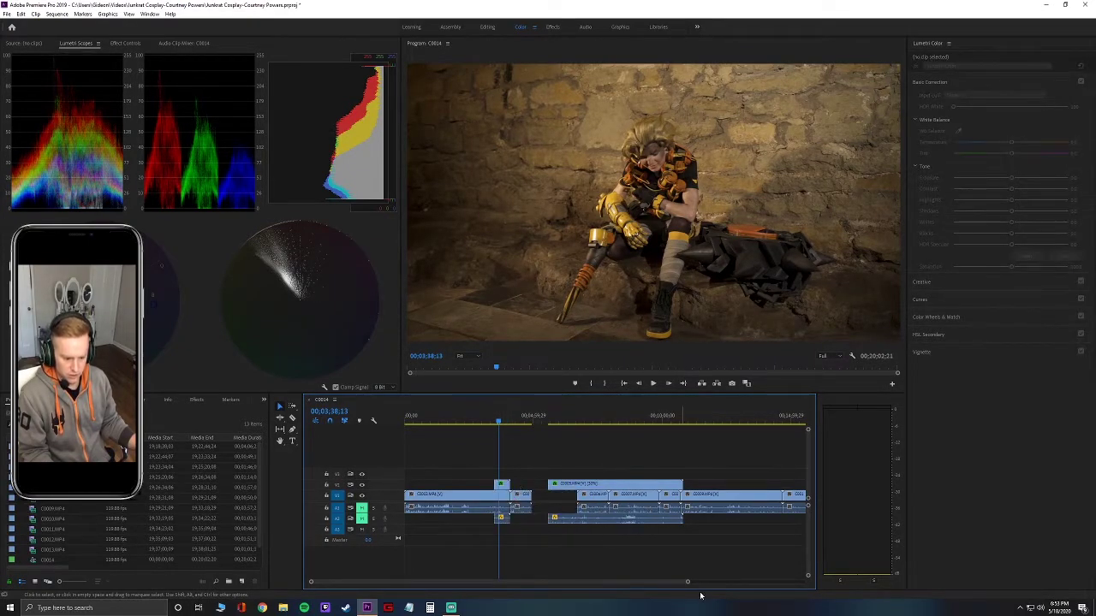
# Untick Reverse Speed for the short V2 clip.
pyautogui.moveTo(686, 582); pyautogui.dragTo(585, 582)
pyautogui.click(621, 486)
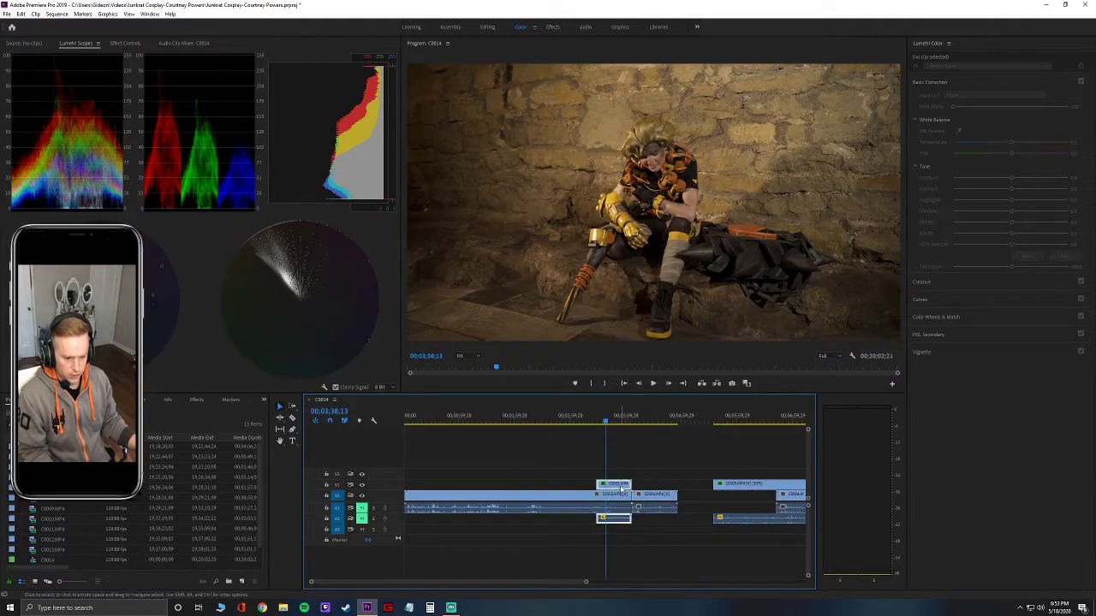
pyautogui.rightClick(621, 486)
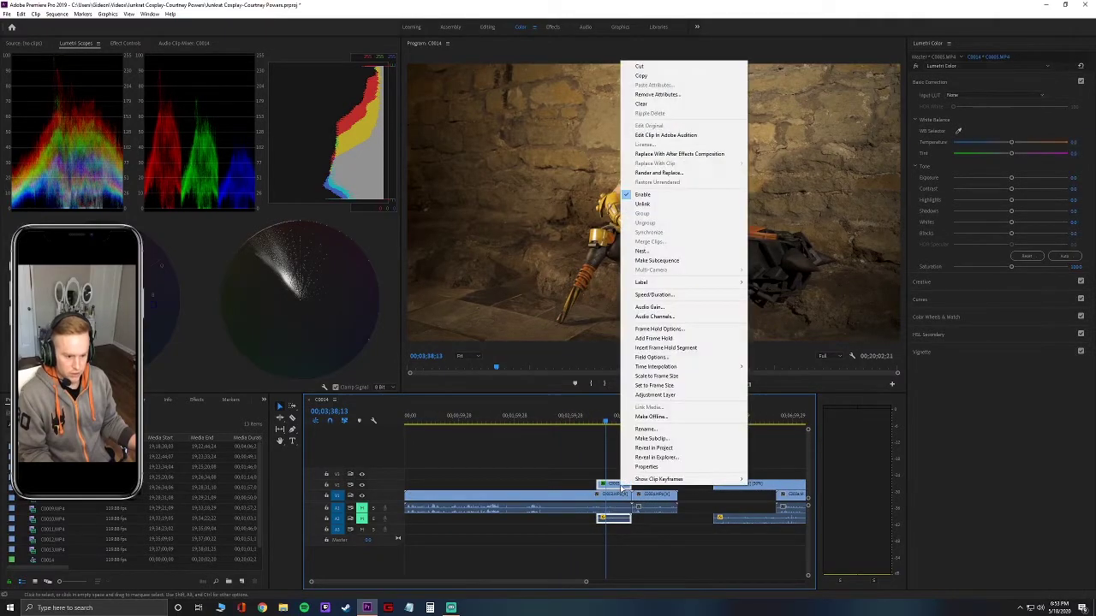
pyautogui.click(668, 295)
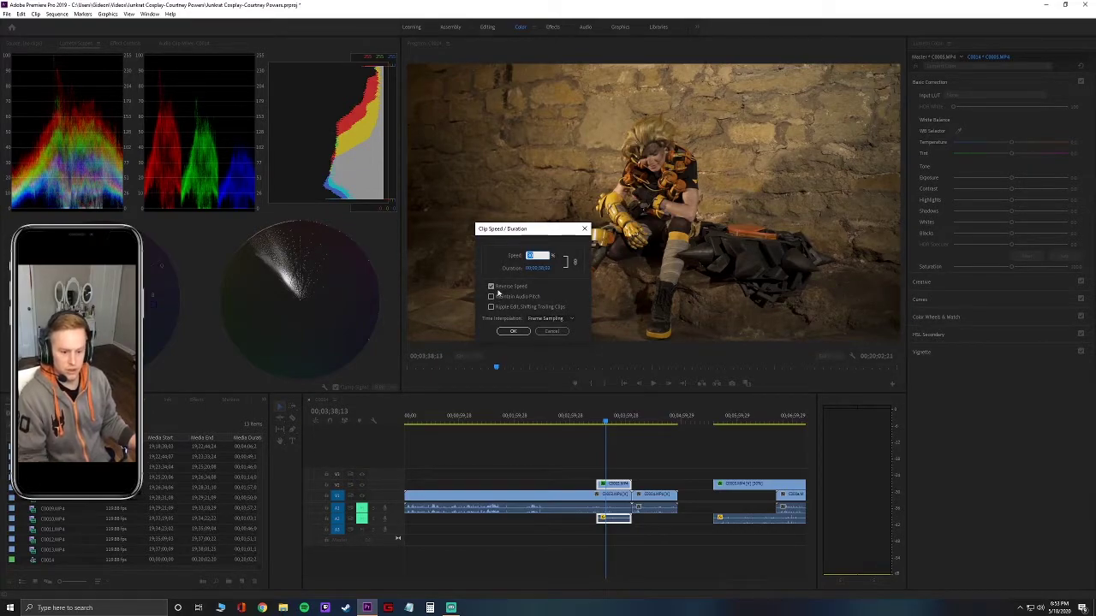
pyautogui.click(497, 289)
pyautogui.click(513, 331)
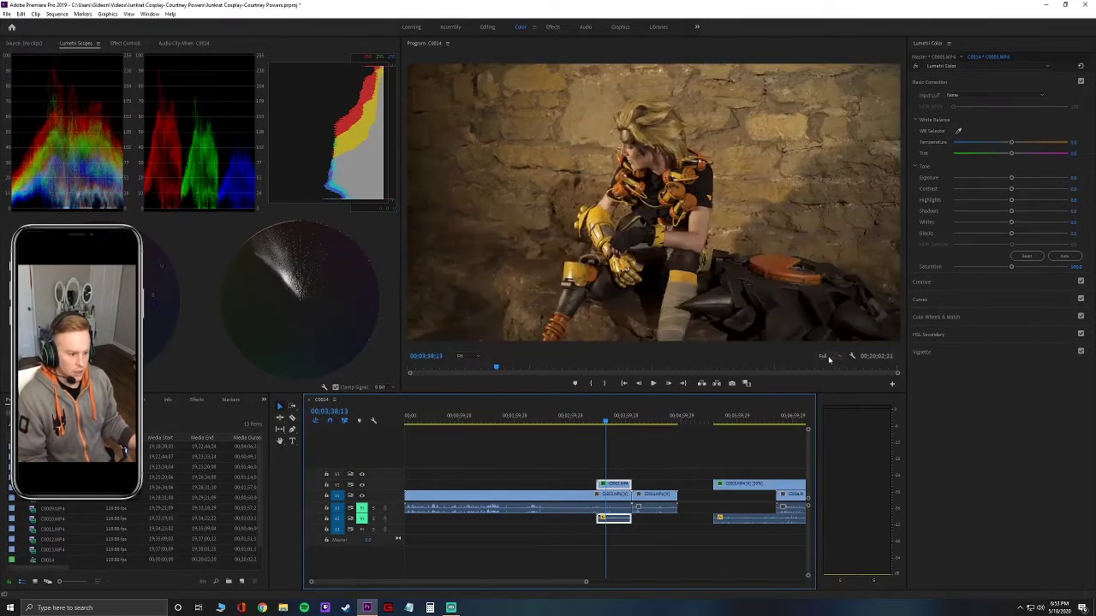
# Set Playback Resolution to 1/4 and return the playhead to 00;03;29;13.
pyautogui.click(825, 356)
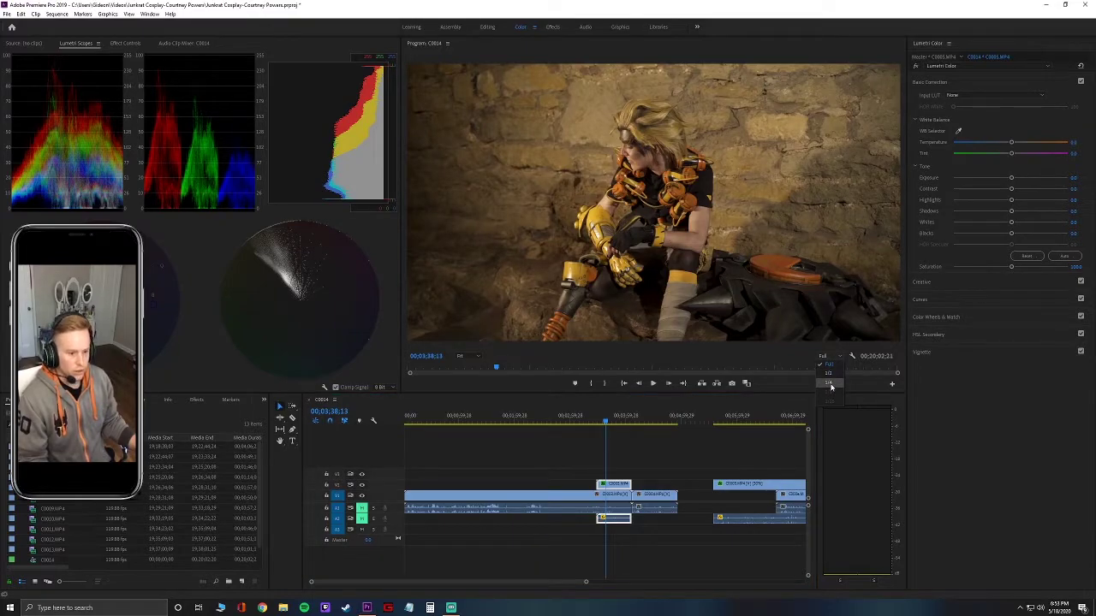
pyautogui.click(718, 314)
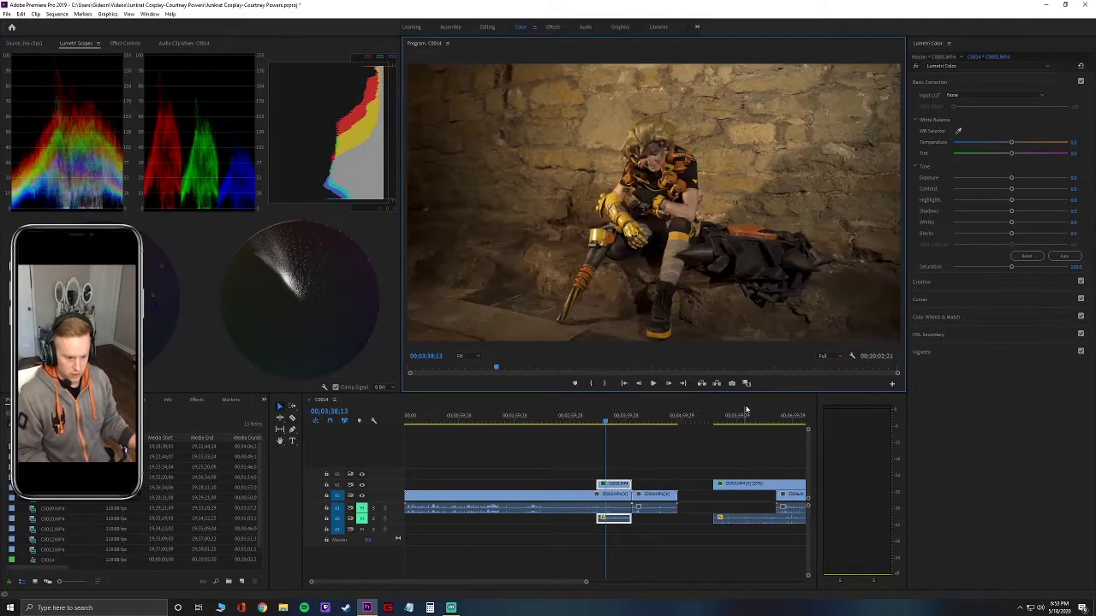
pyautogui.click(824, 356)
pyautogui.click(825, 384)
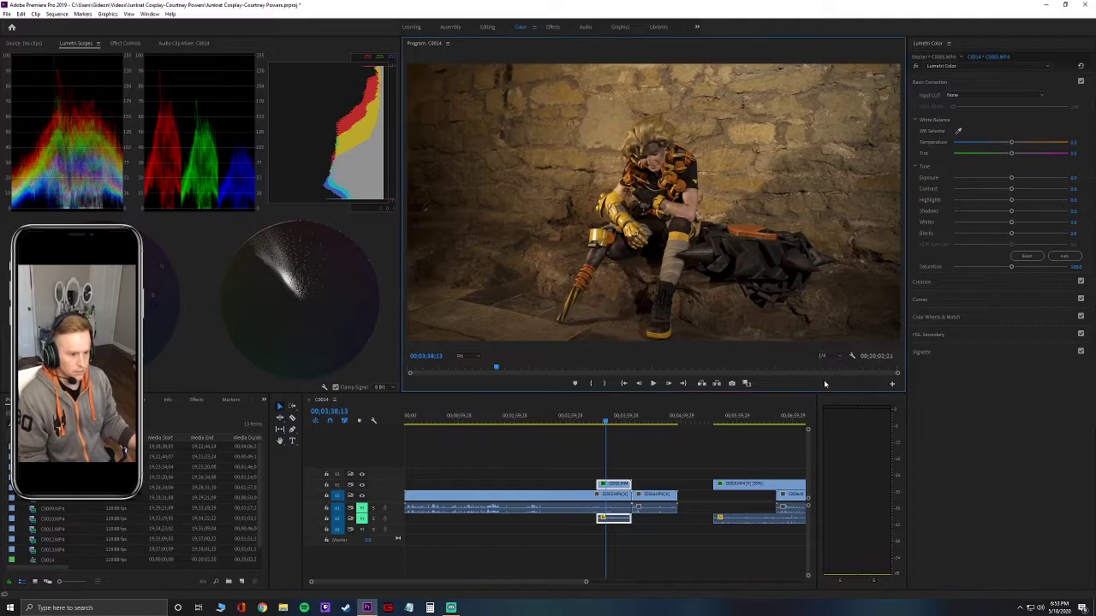
pyautogui.moveTo(607, 422); pyautogui.dragTo(598, 425)
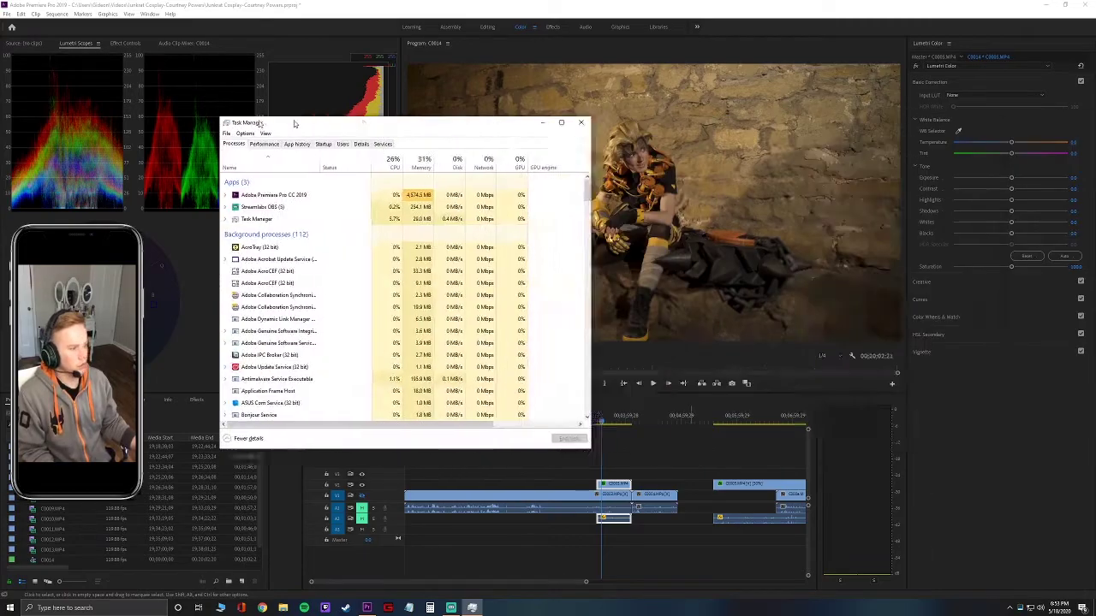
pyautogui.moveTo(296, 117); pyautogui.dragTo(1094, 256)
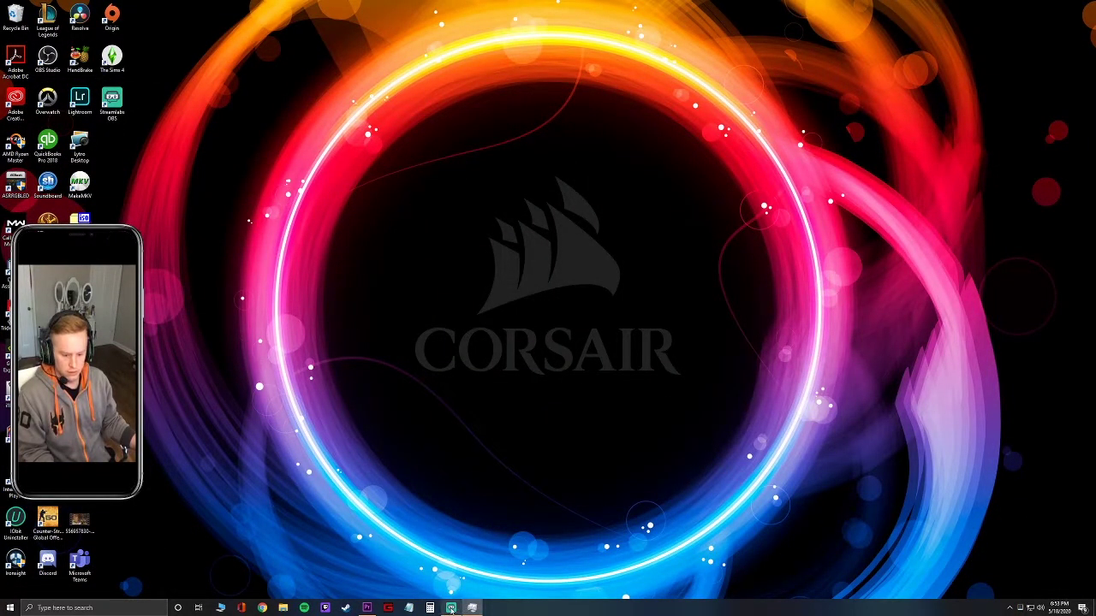
pyautogui.click(367, 608)
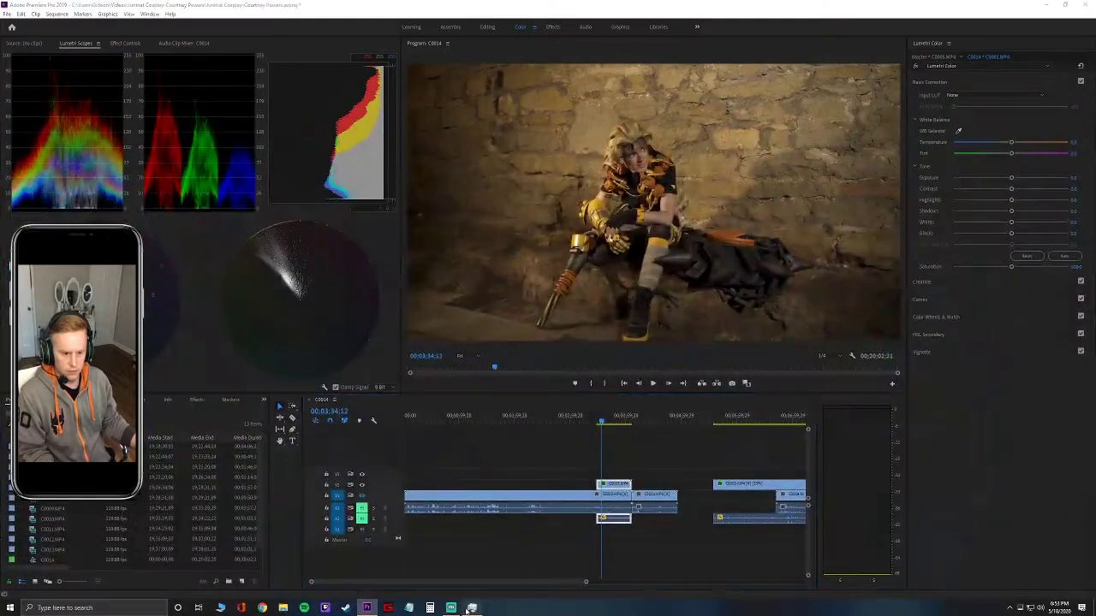
pyautogui.click(470, 608)
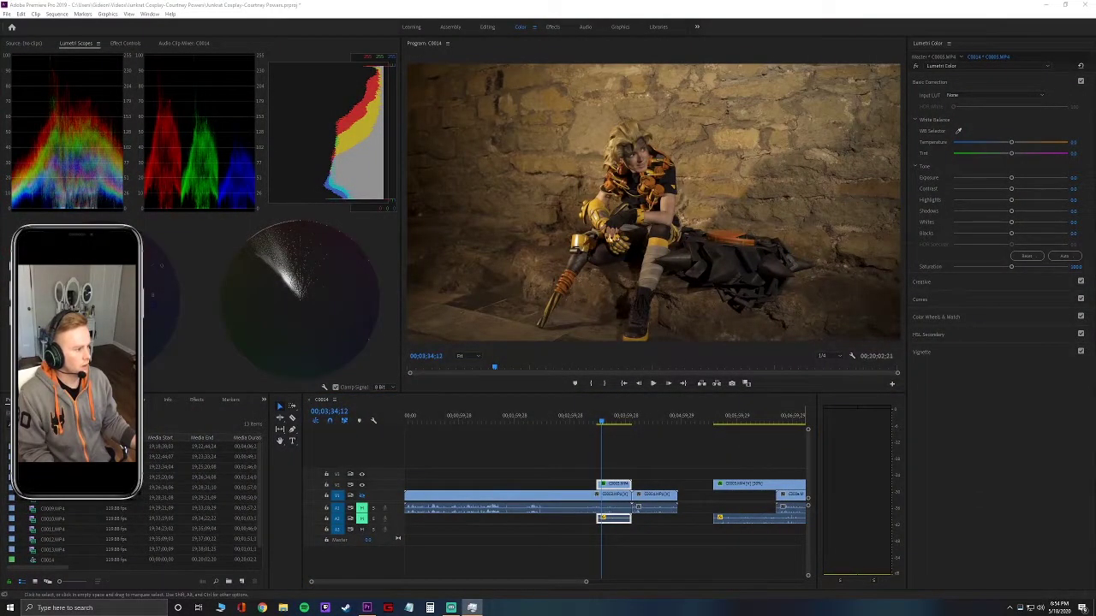
pyautogui.moveTo(1094, 201); pyautogui.dragTo(173, 87)
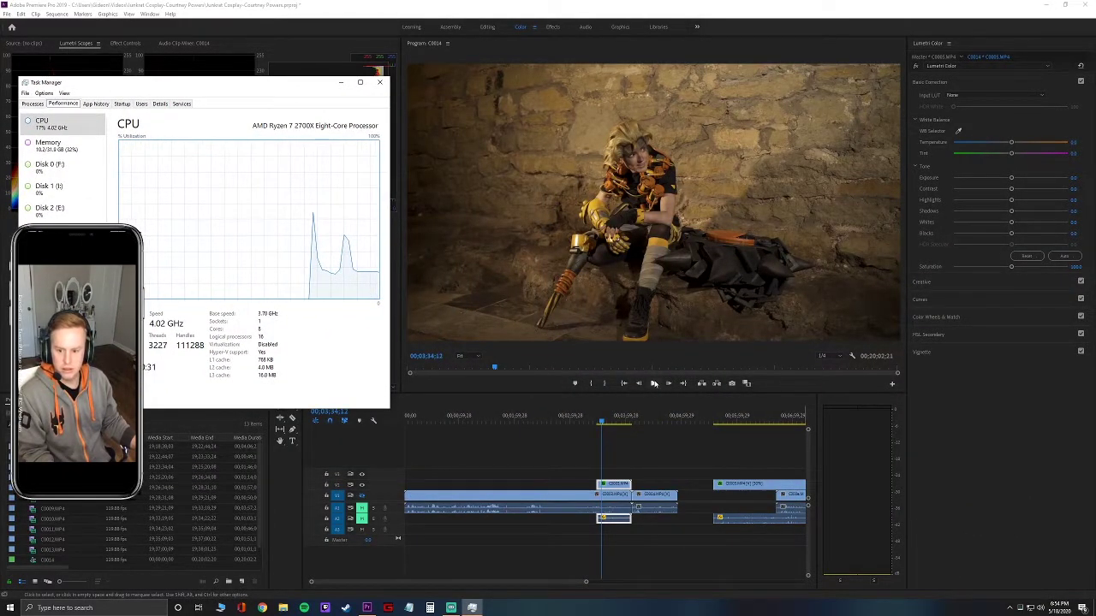
pyautogui.click(654, 384)
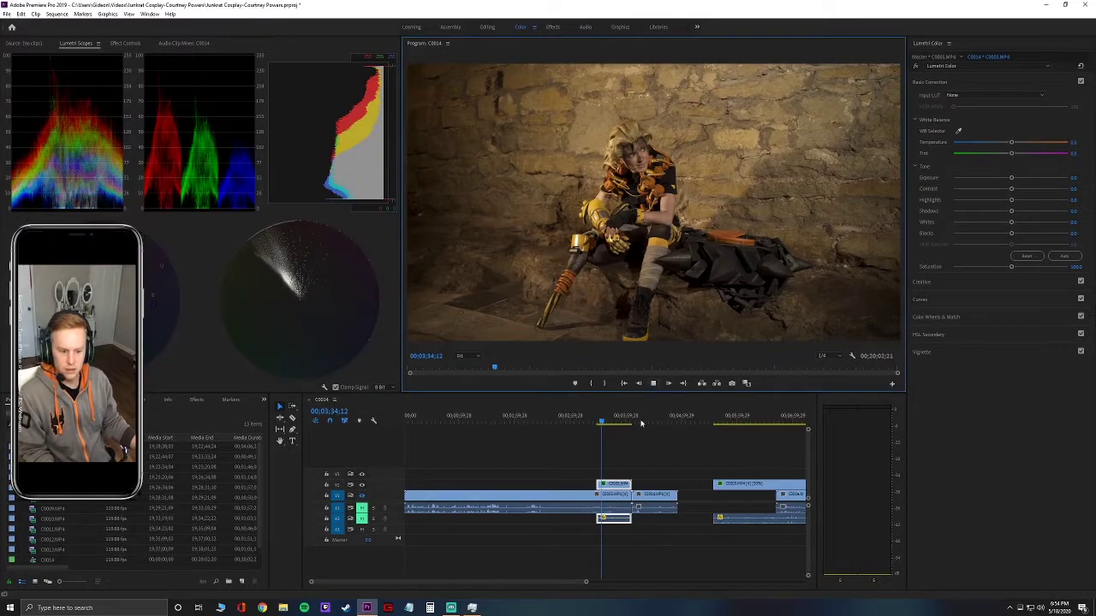
pyautogui.click(472, 608)
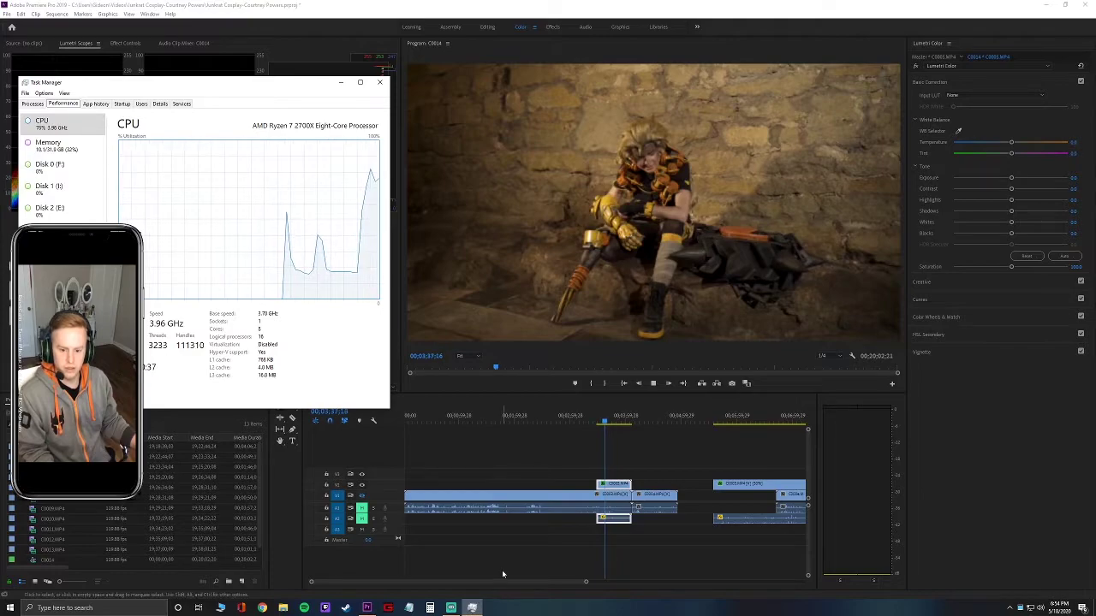
pyautogui.click(654, 384)
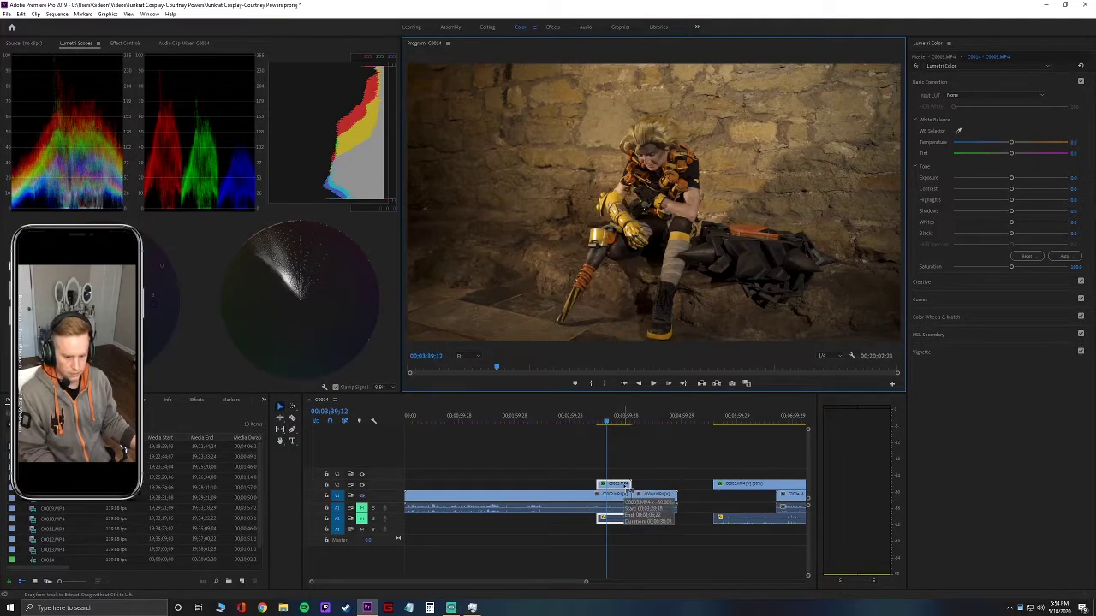
# Move the V2 clip and its linked audio later in the sequence.
pyautogui.click(622, 486)
pyautogui.rightClick(622, 486)
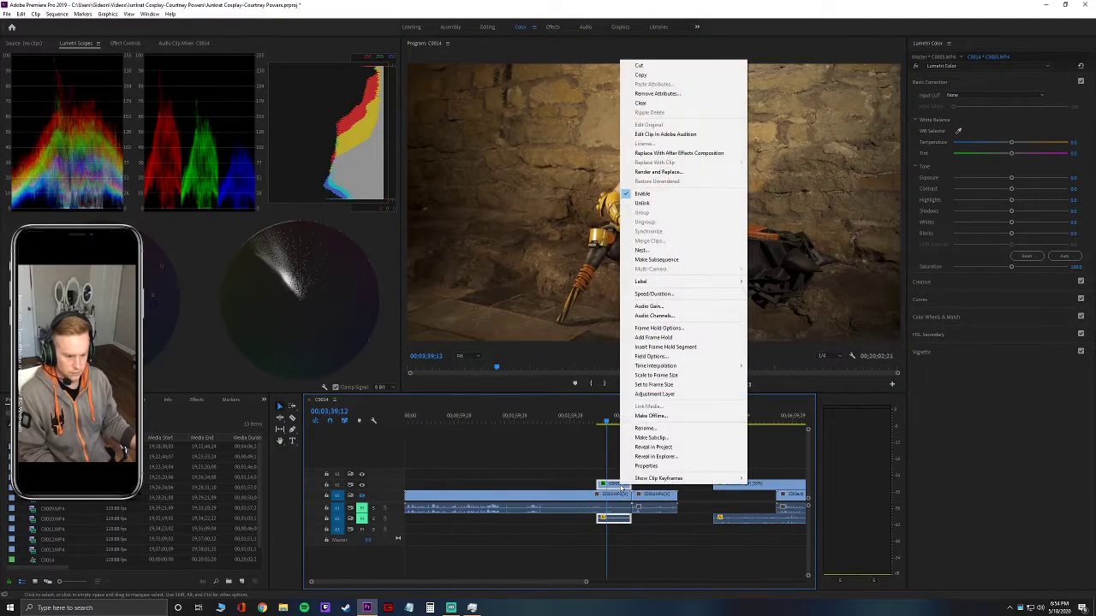
pyautogui.click(657, 300)
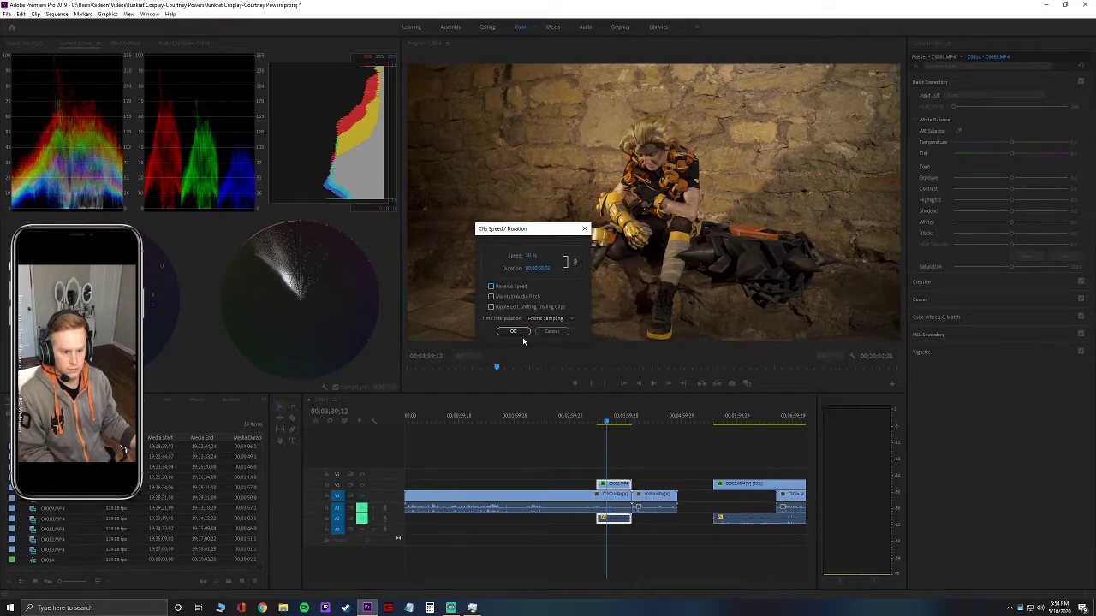
pyautogui.click(513, 331)
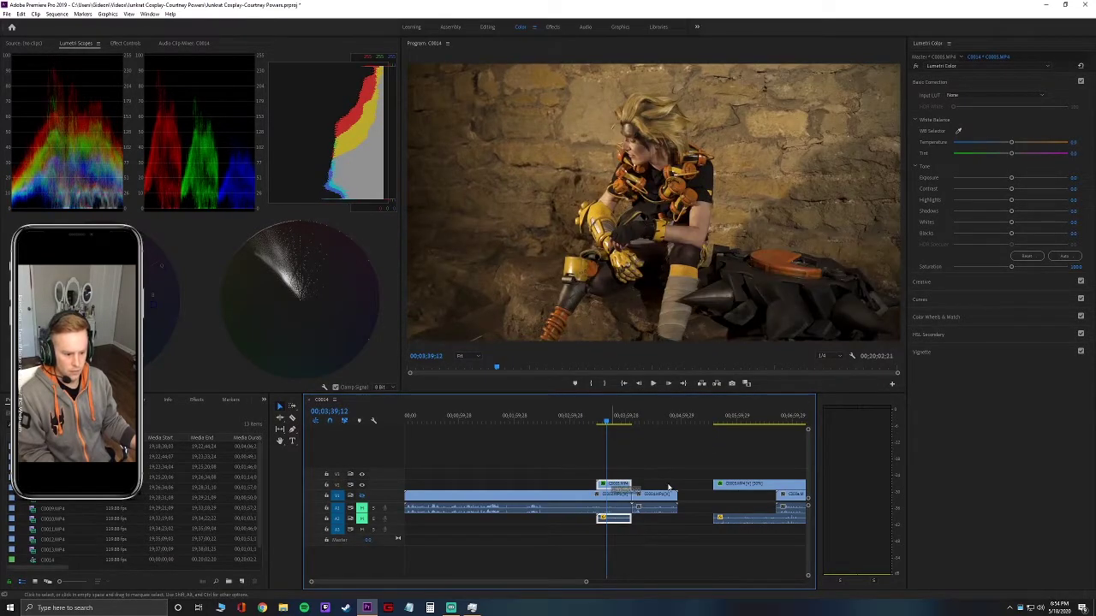
pyautogui.moveTo(639, 517); pyautogui.dragTo(721, 514)
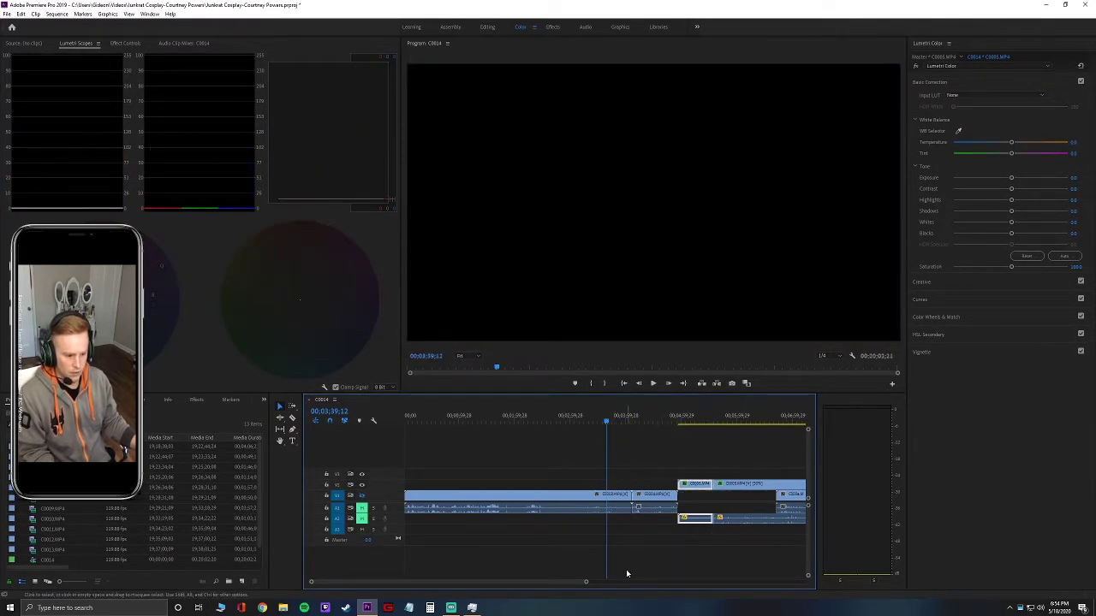
# Speed the V2 clip up to 500% and ripple delete the gap before it.
pyautogui.click(691, 485)
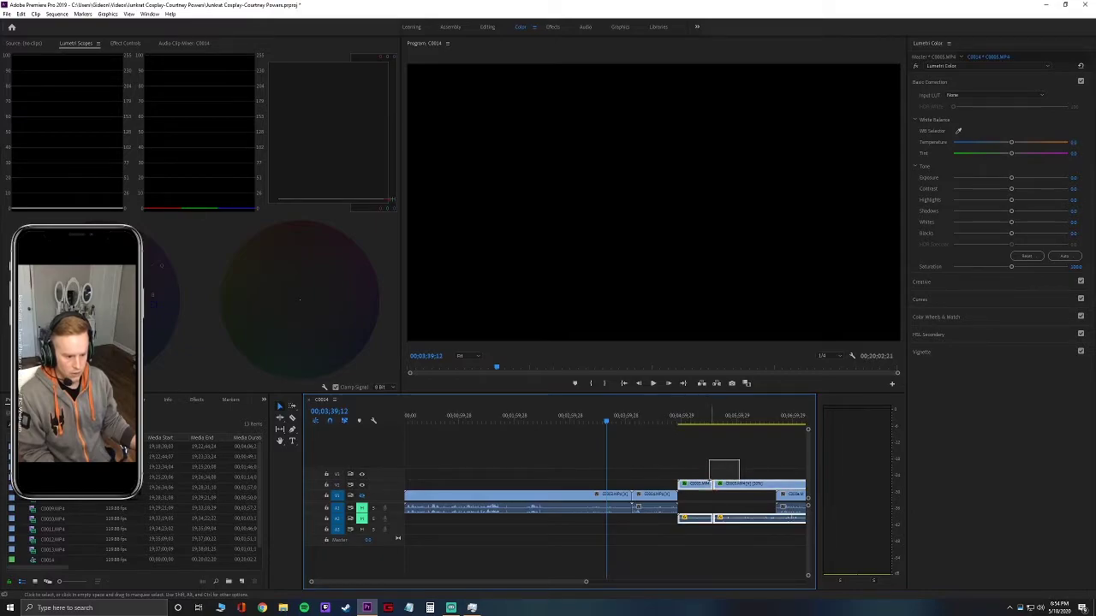
pyautogui.rightClick(704, 484)
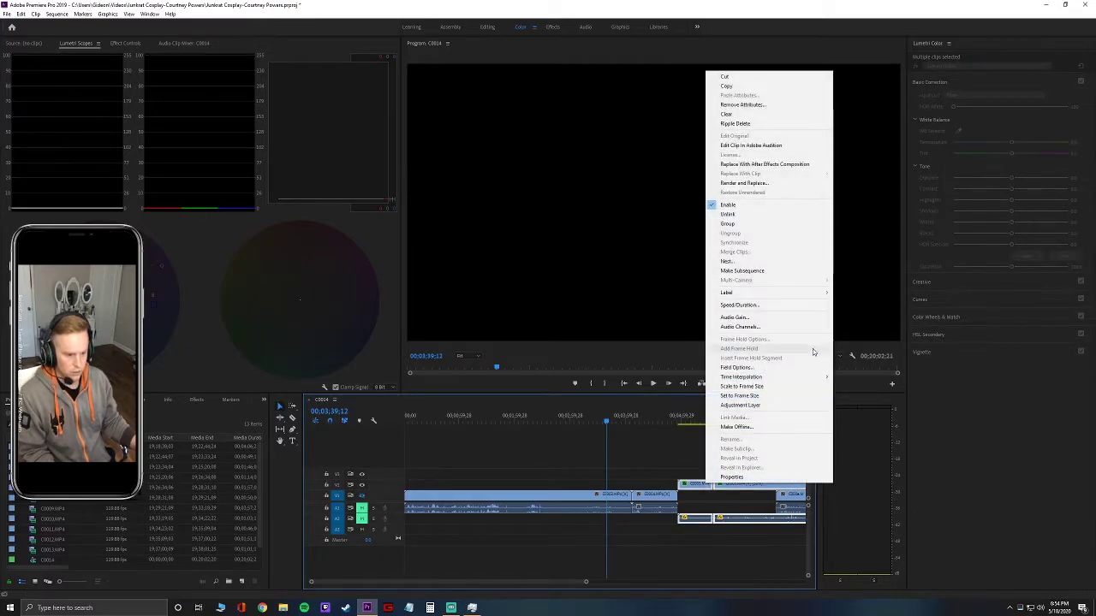
pyautogui.click(769, 305)
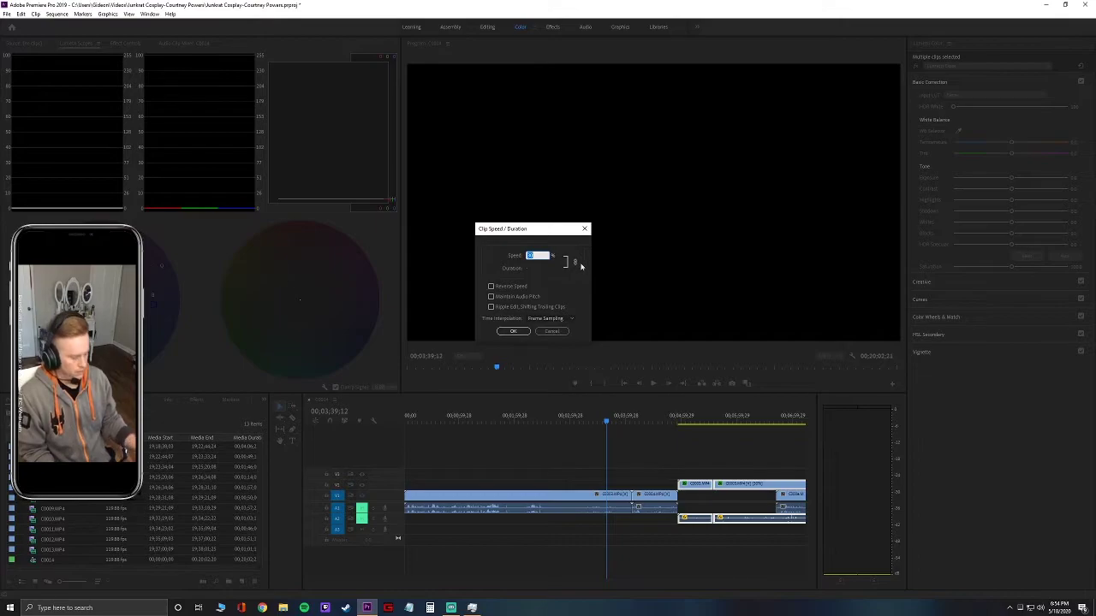
pyautogui.write('500')
pyautogui.press('Return')
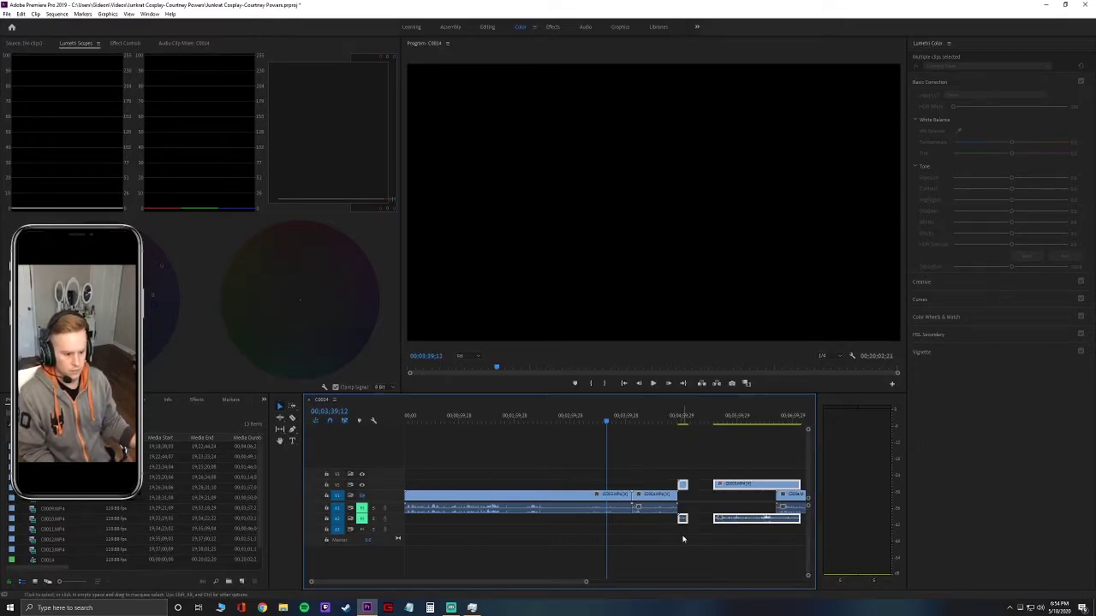
pyautogui.rightClick(704, 485)
pyautogui.click(732, 490)
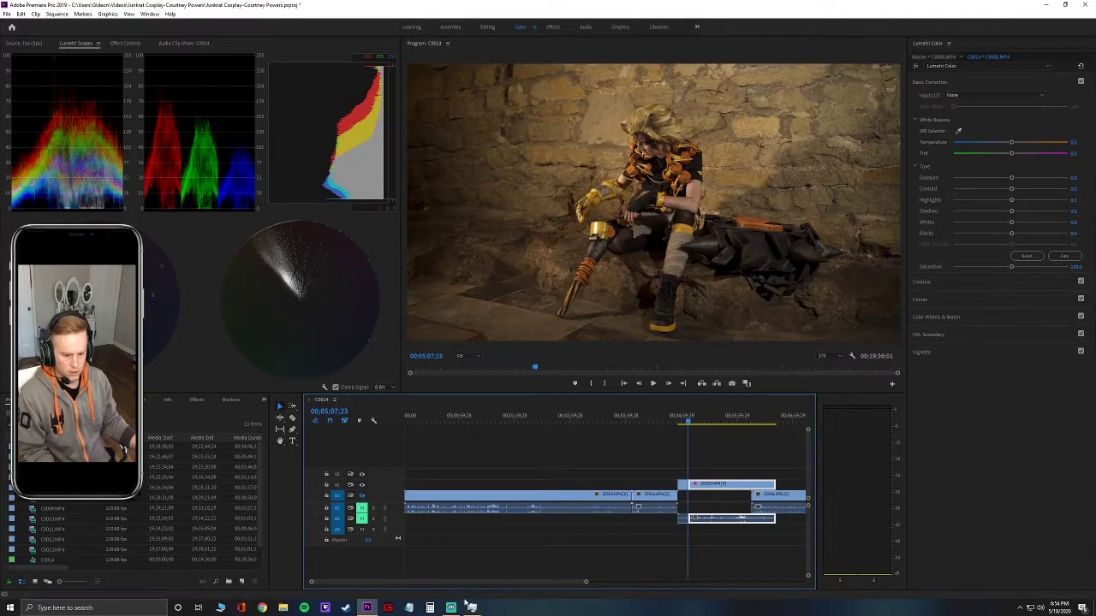
# Zoom out the timeline, then restore Premiere Pro from full screen to a smaller window.
pyautogui.moveTo(586, 584); pyautogui.dragTo(634, 582)
pyautogui.scroll(-5, 646, 585)
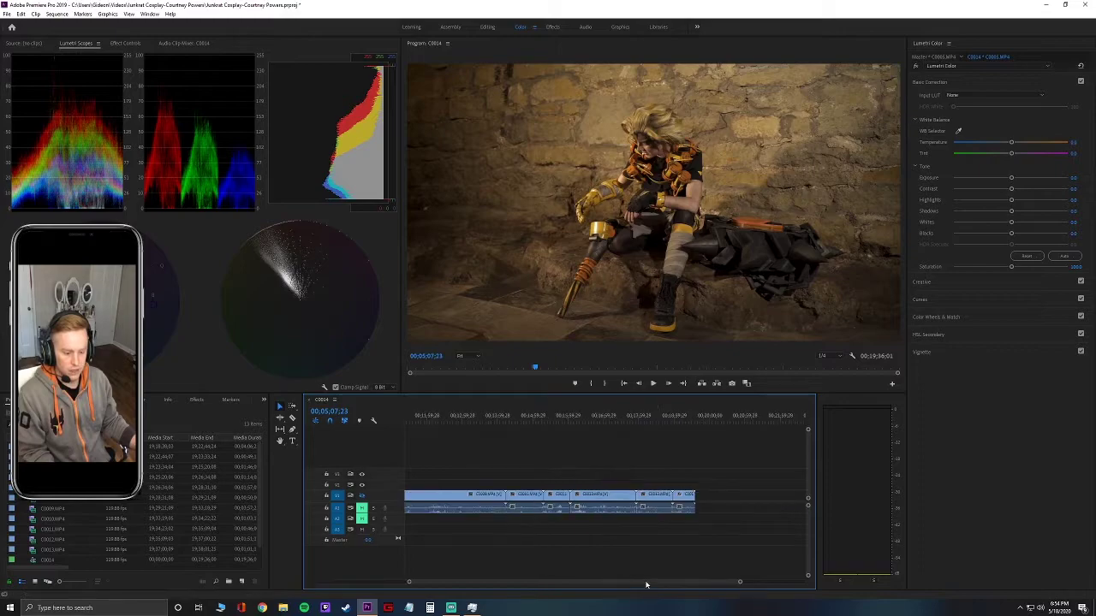
pyautogui.moveTo(710, 585)
pyautogui.mouseDown()
pyautogui.moveTo(617, 589)
pyautogui.moveTo(719, 582)
pyautogui.mouseUp()
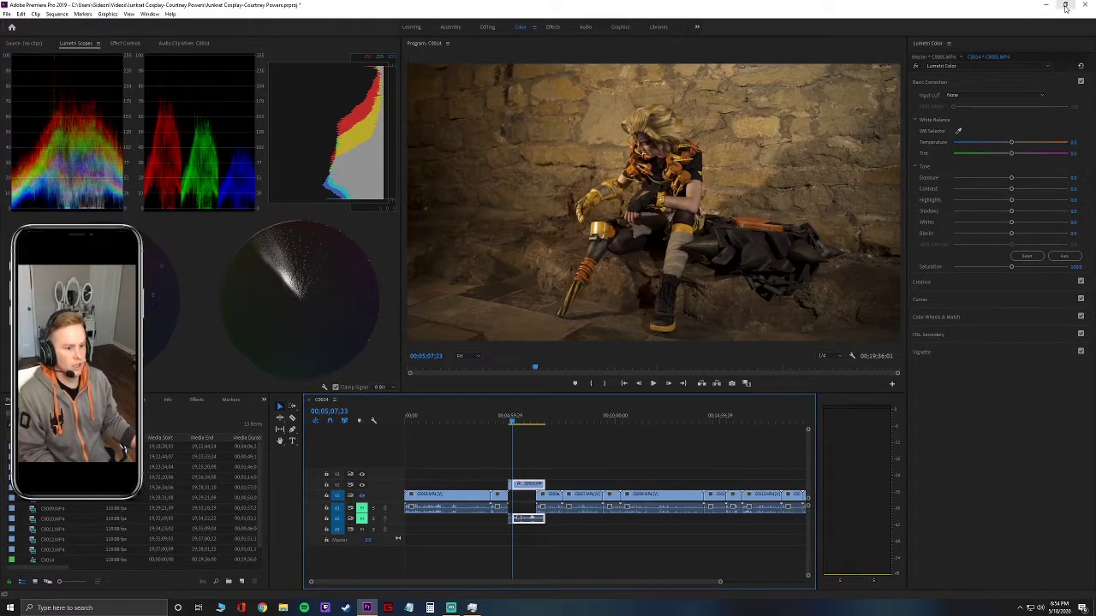
pyautogui.click(1066, 7)
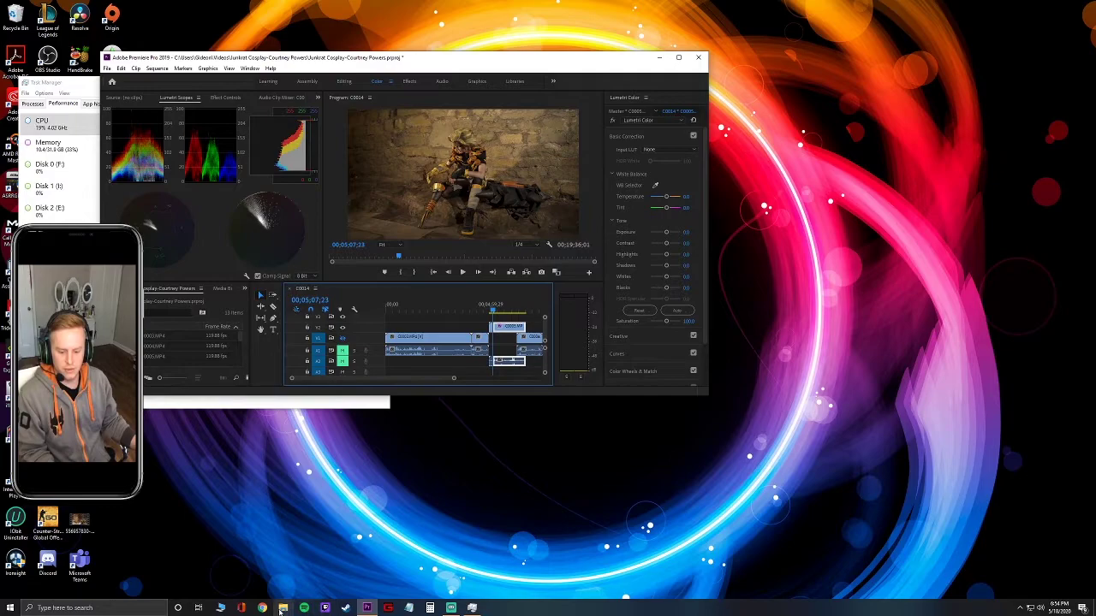
# Open a browser window and search the web for 'soundstripe'.
pyautogui.click(529, 463)
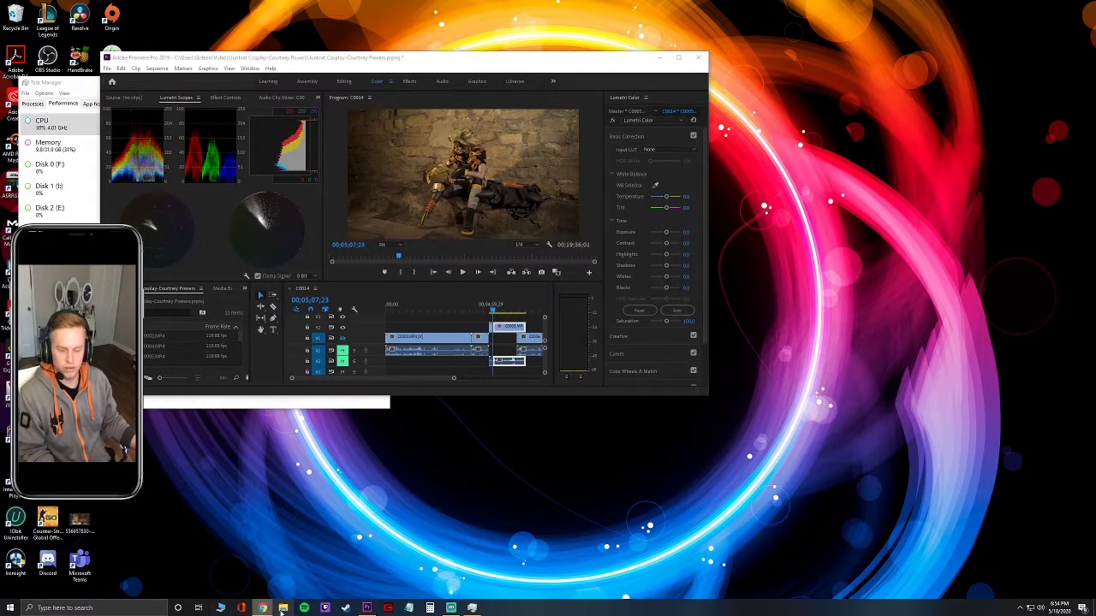
pyautogui.moveTo(452, 124); pyautogui.dragTo(316, 96)
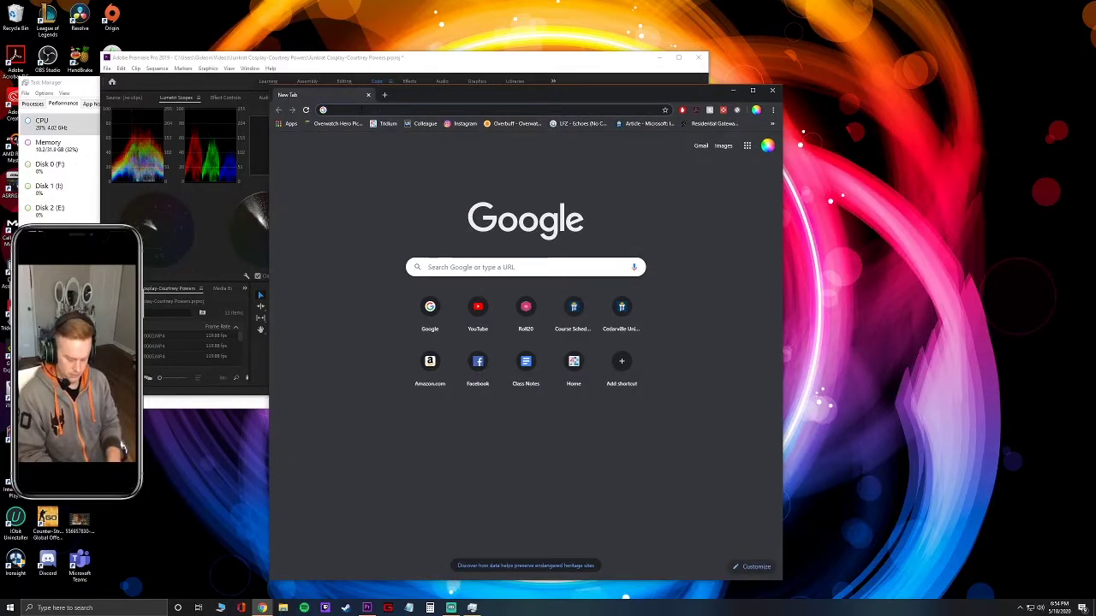
pyautogui.write('soundstripe')
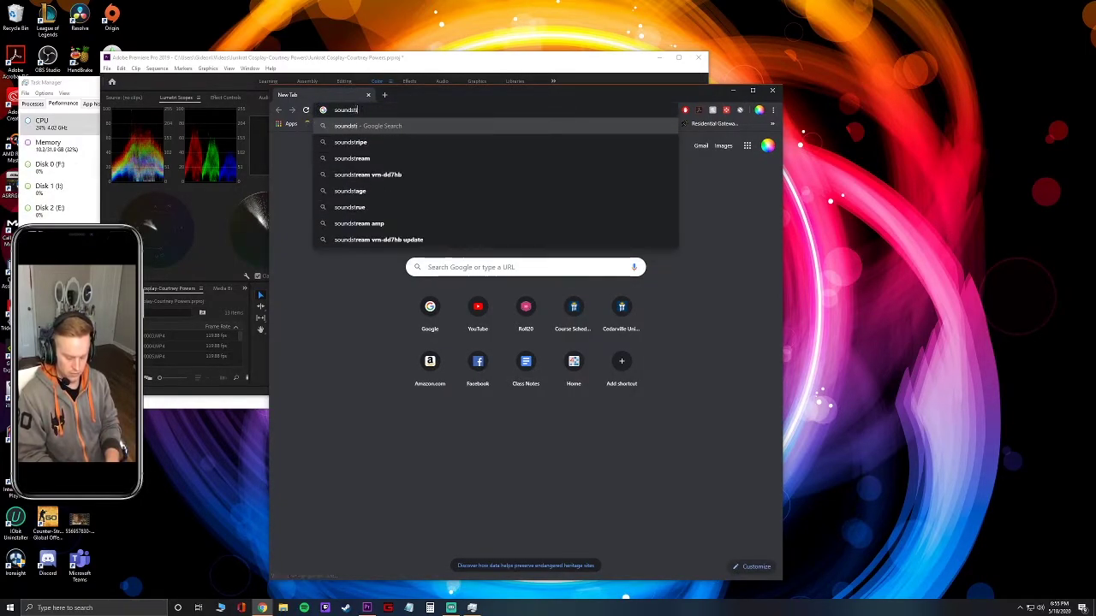
pyautogui.press('Down')
pyautogui.press('Return')
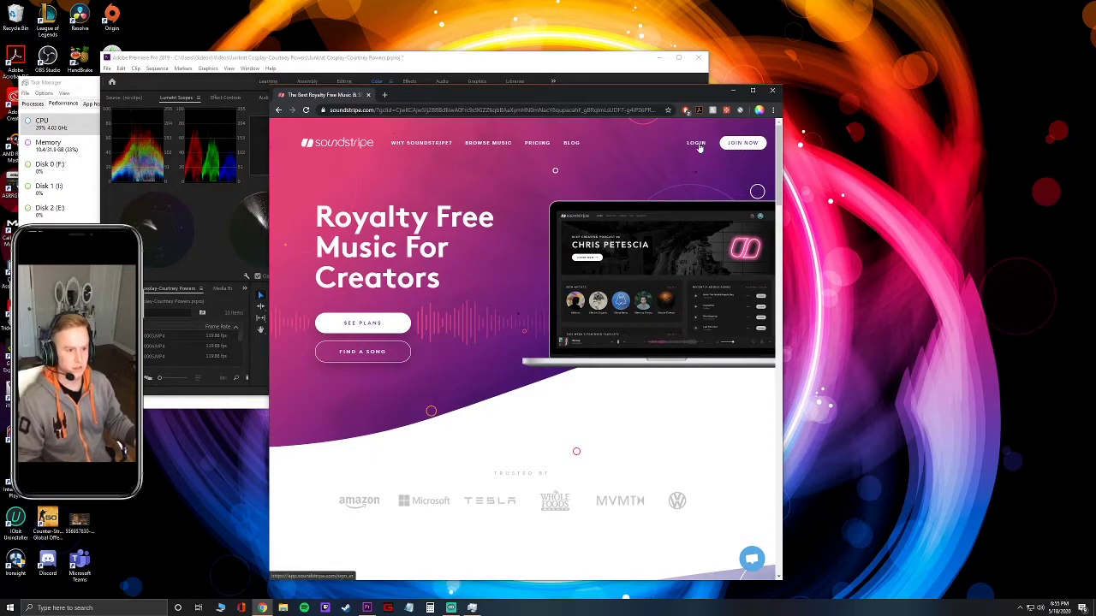
# Sign in to Soundstripe and position the browser window beside Premiere.
pyautogui.click(731, 144)
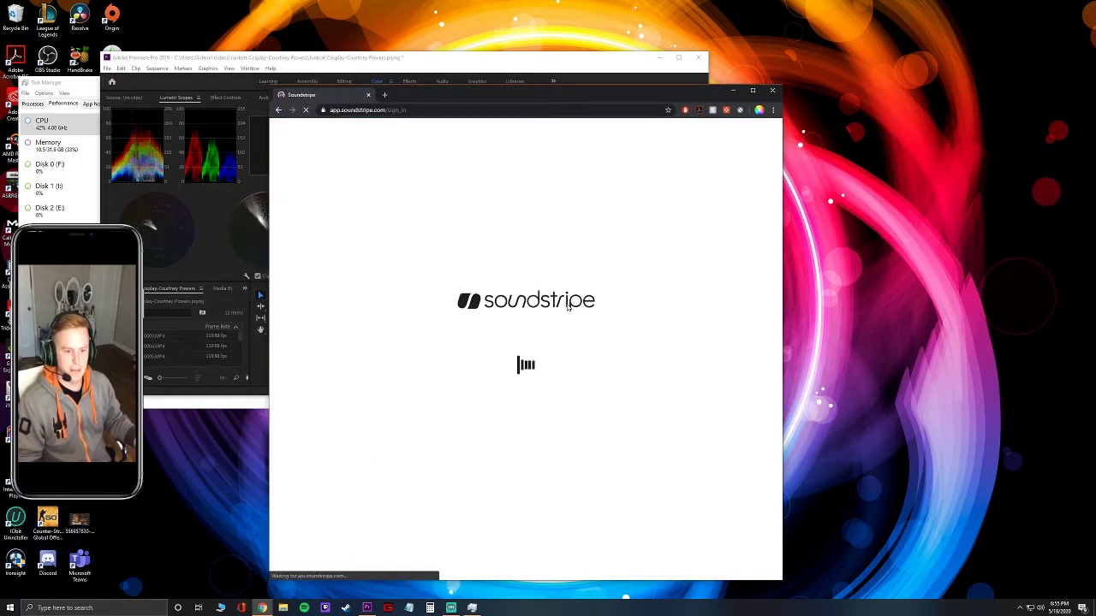
pyautogui.moveTo(501, 102); pyautogui.dragTo(1095, 101)
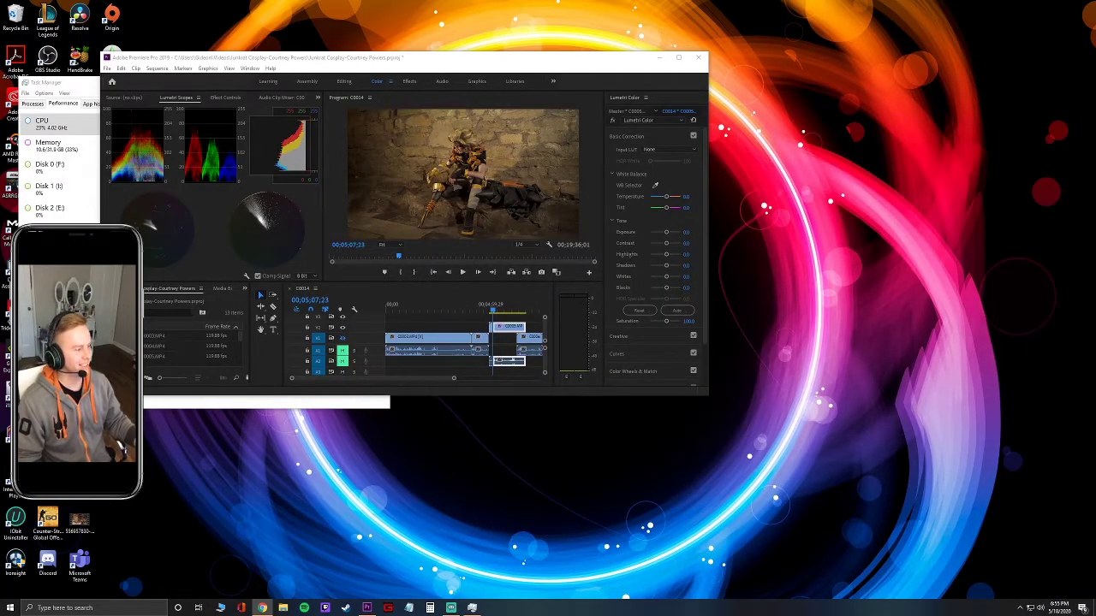
pyautogui.moveTo(1095, 56); pyautogui.dragTo(559, 56)
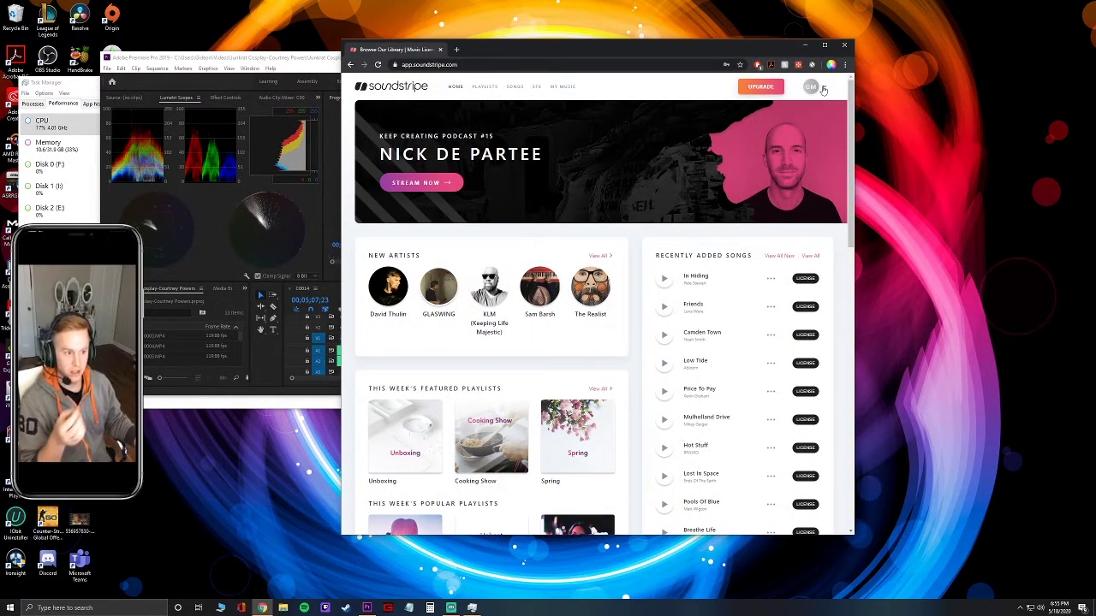
# Browse the Songs catalog's Mood filters, then go to My Music > My Playlists.
pyautogui.click(513, 87)
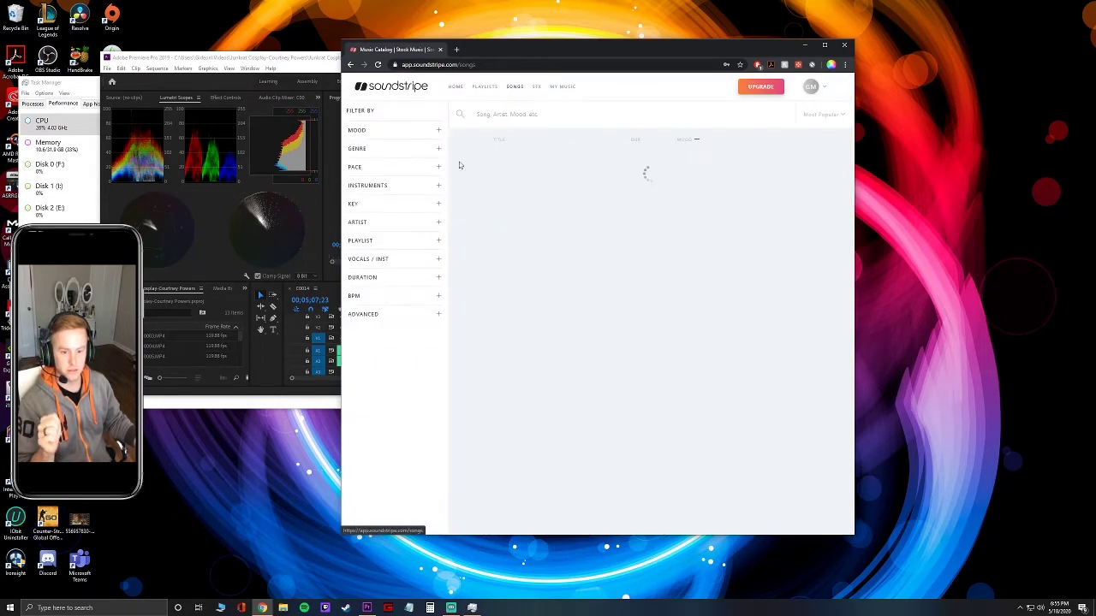
pyautogui.click(410, 133)
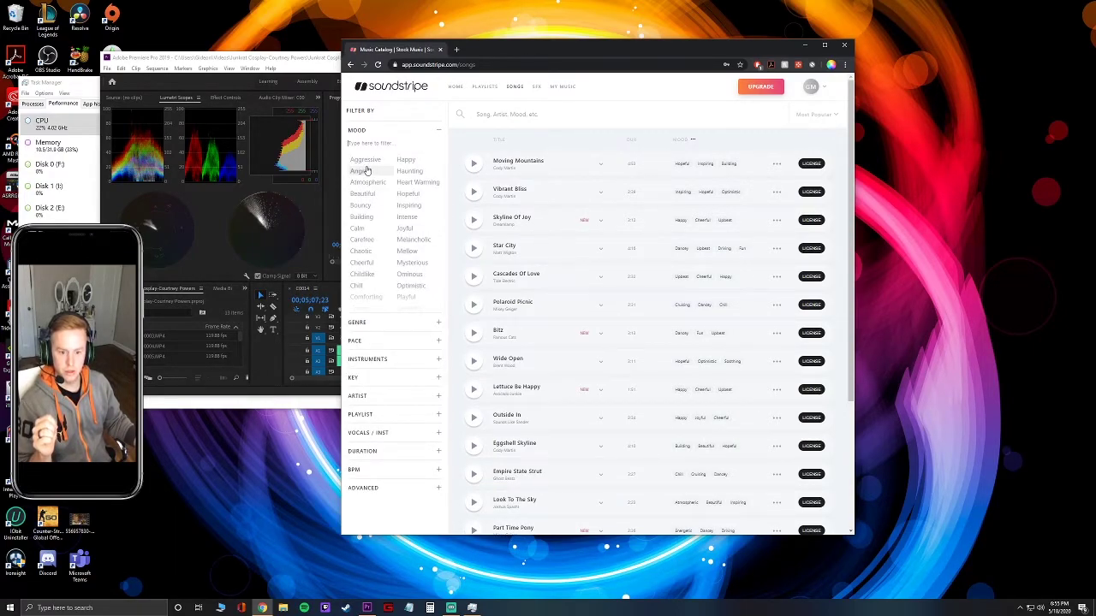
pyautogui.scroll(-5, 379, 180)
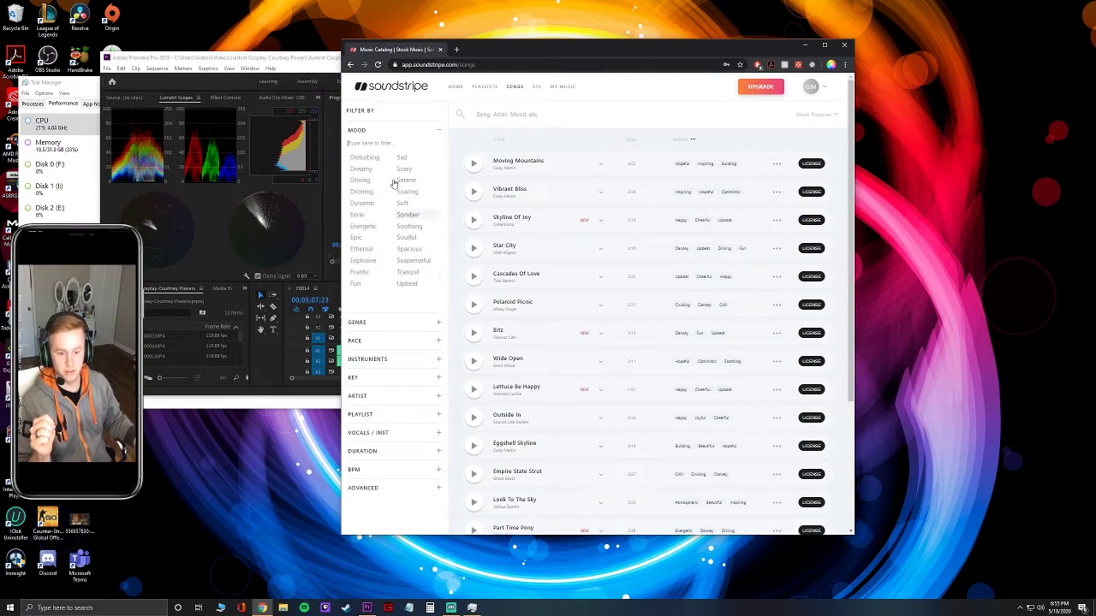
pyautogui.scroll(5, 379, 282)
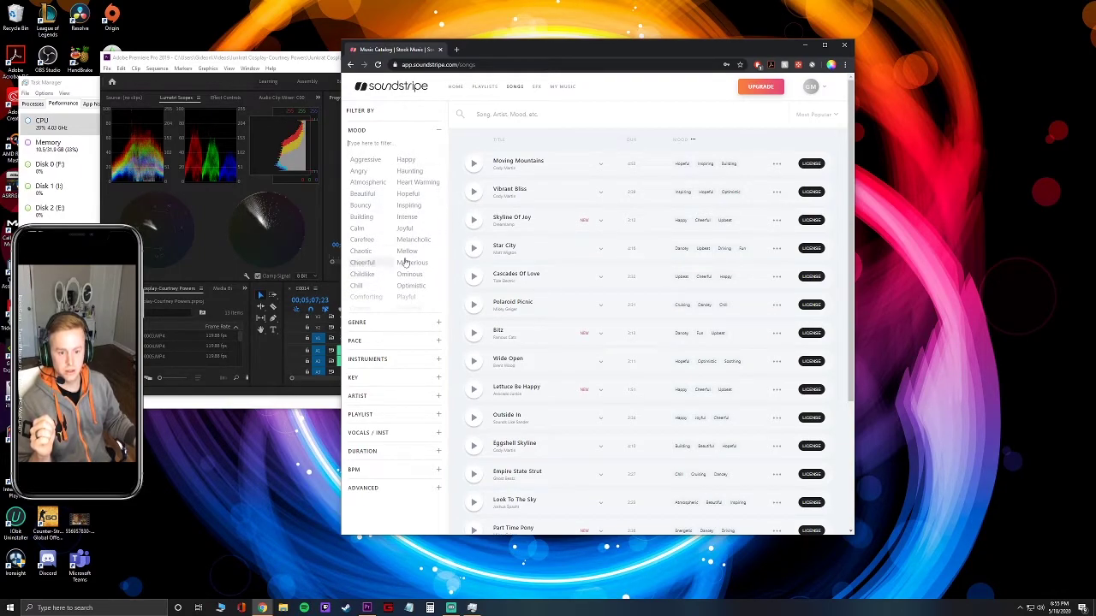
pyautogui.moveTo(563, 89)
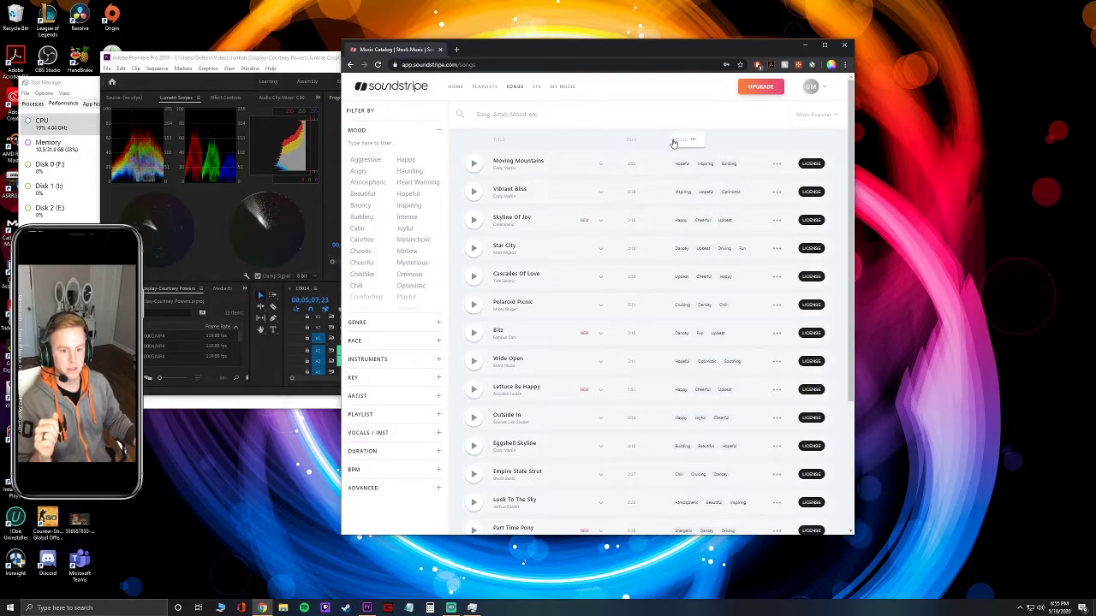
pyautogui.click(566, 123)
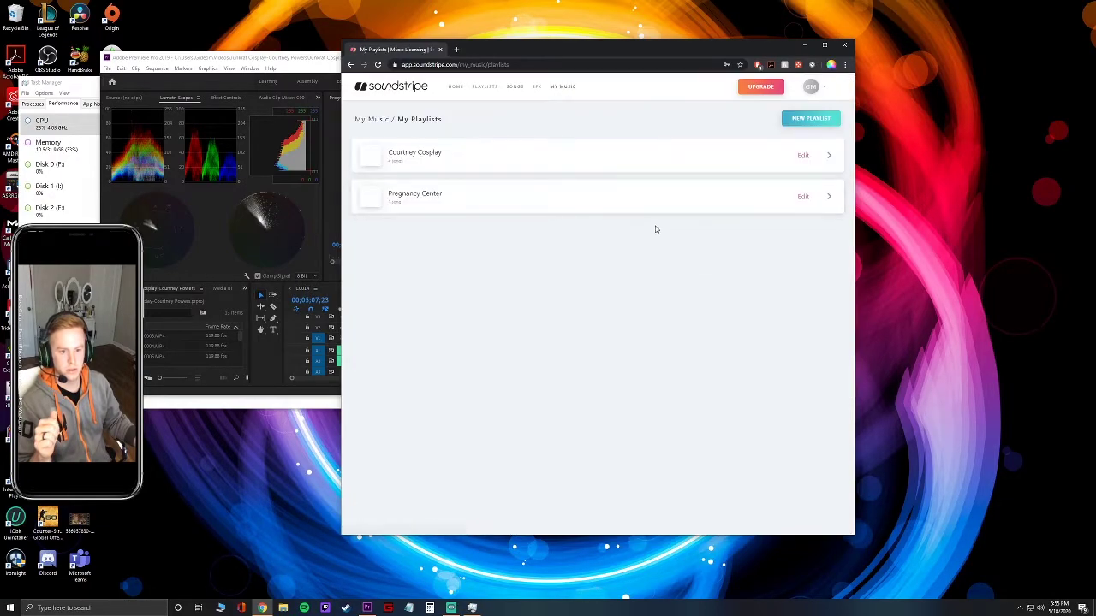
# Open the Courtney Cosplay playlist and download the full-length watermarked Takeover track.
pyautogui.click(438, 161)
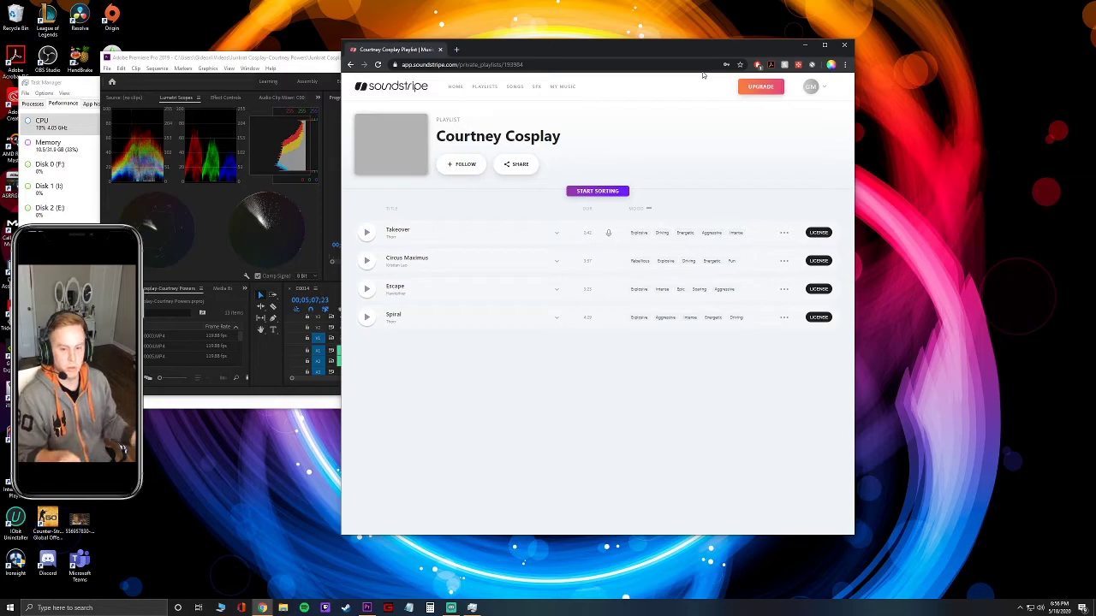
pyautogui.click(782, 235)
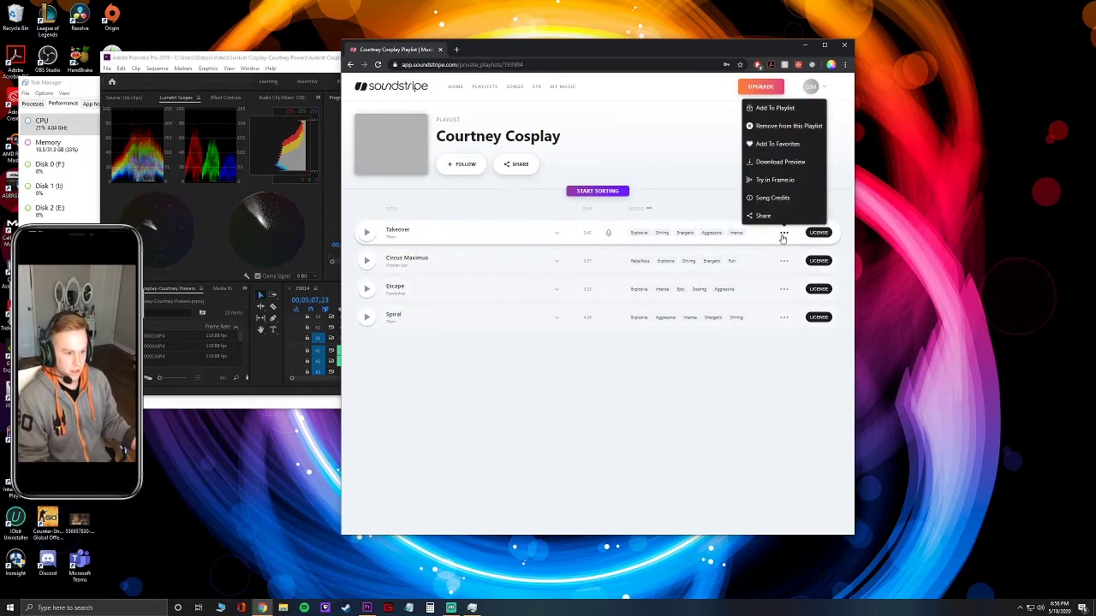
pyautogui.click(803, 162)
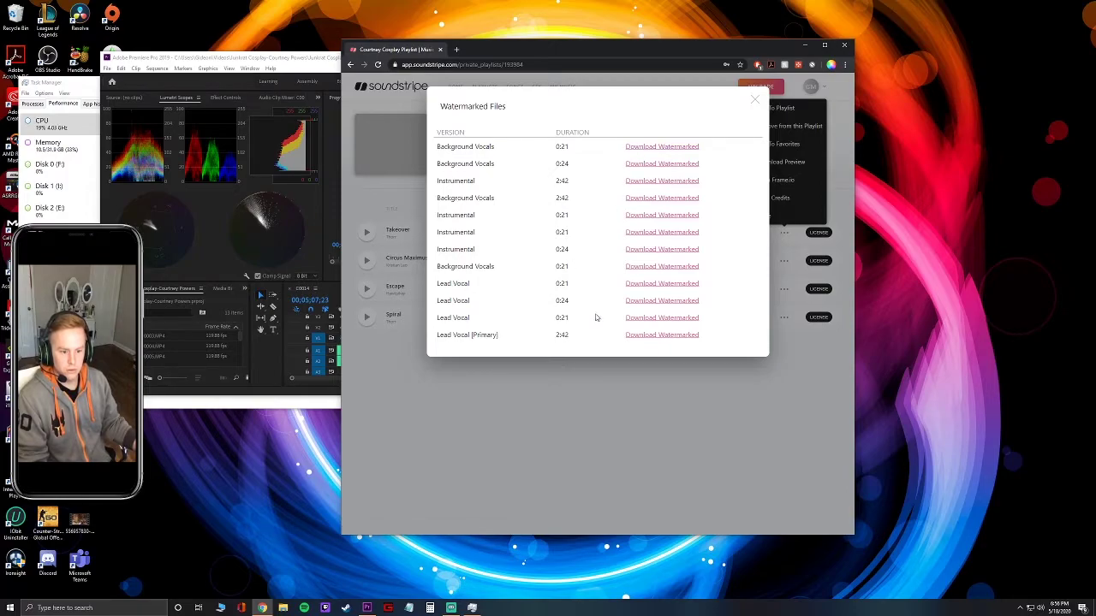
pyautogui.click(651, 335)
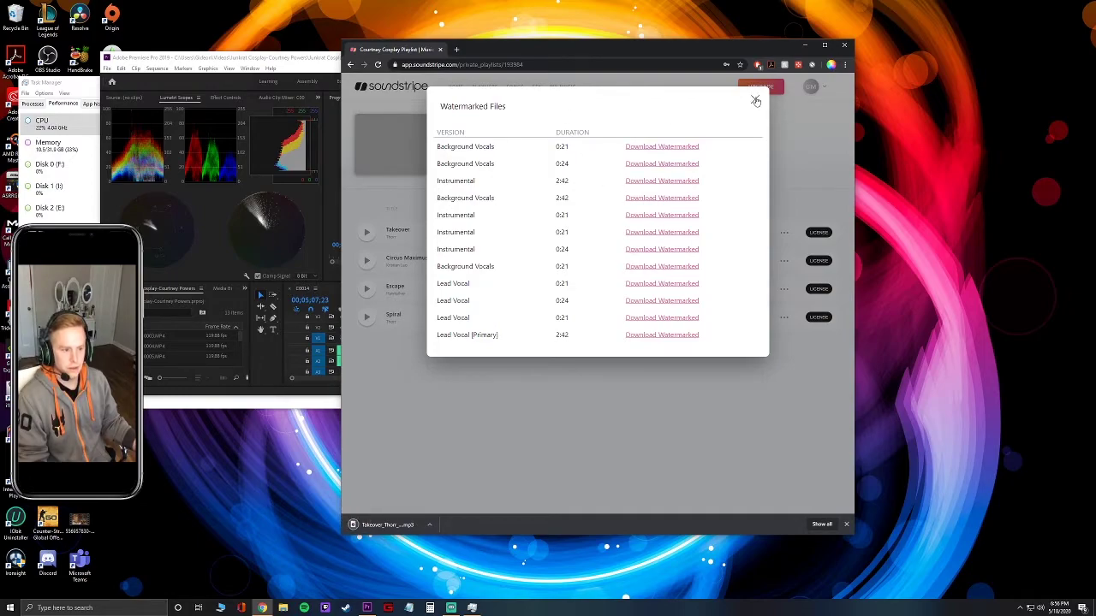
pyautogui.click(756, 101)
# Download the watermarked 3:57 Background Vocals version of Circus Maximus.
pyautogui.click(783, 261)
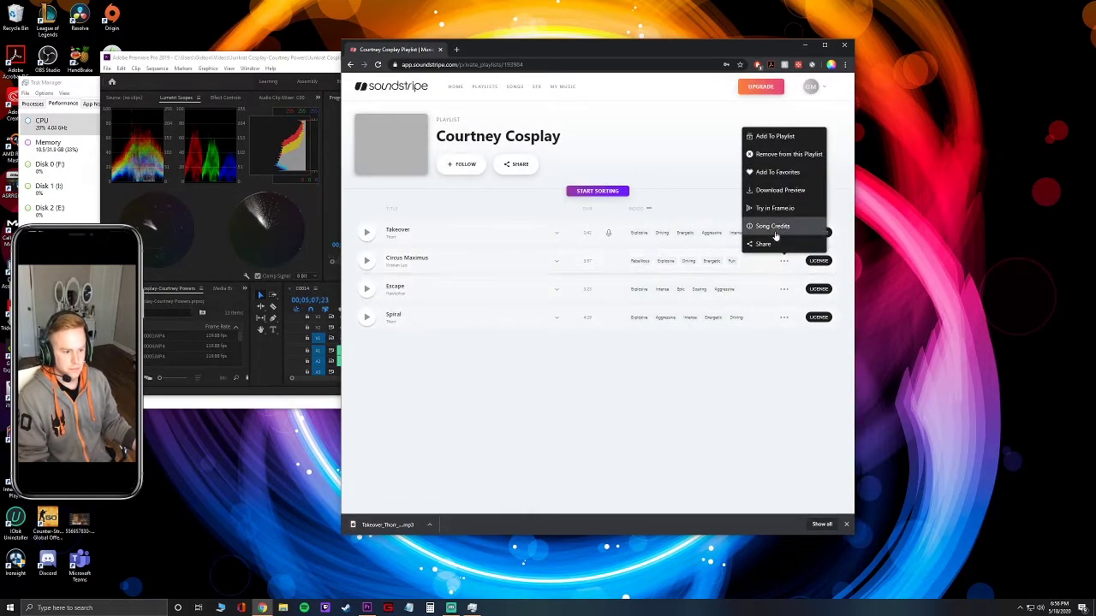
pyautogui.click(774, 195)
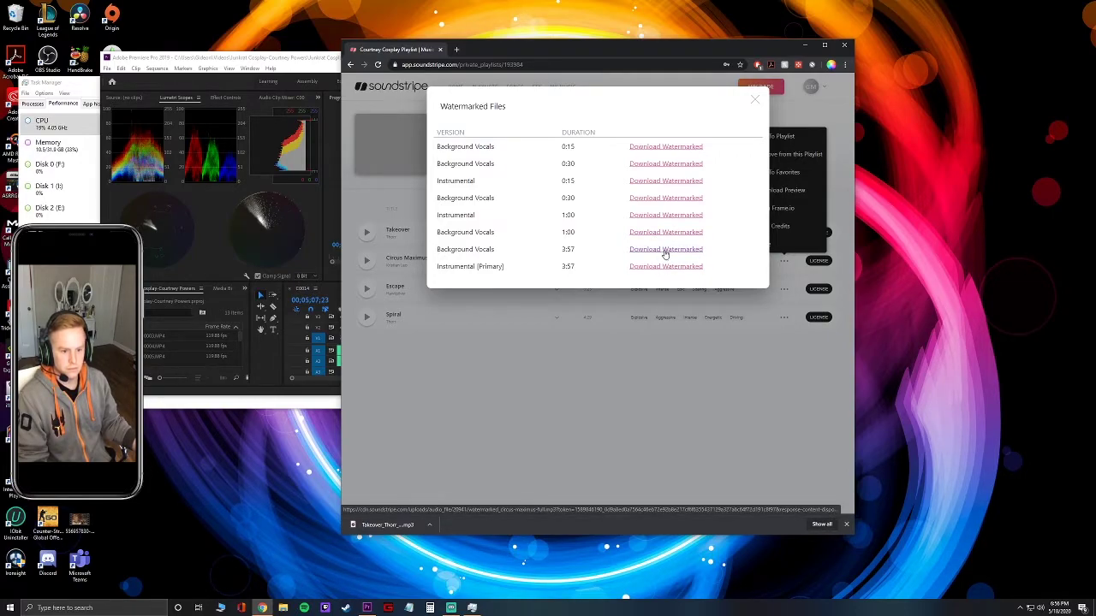
pyautogui.click(665, 250)
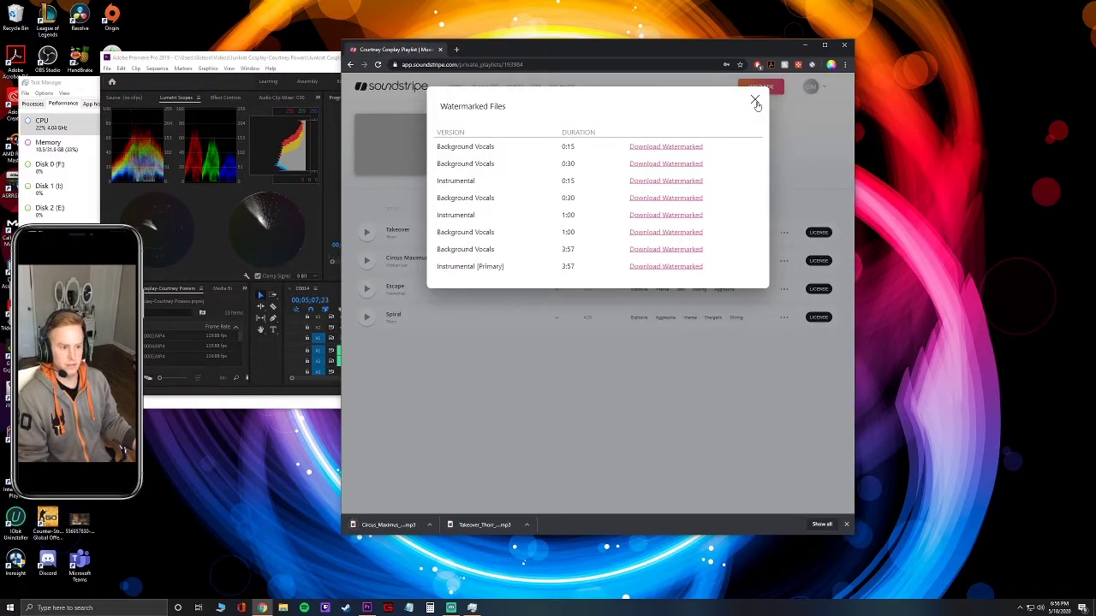
pyautogui.click(754, 101)
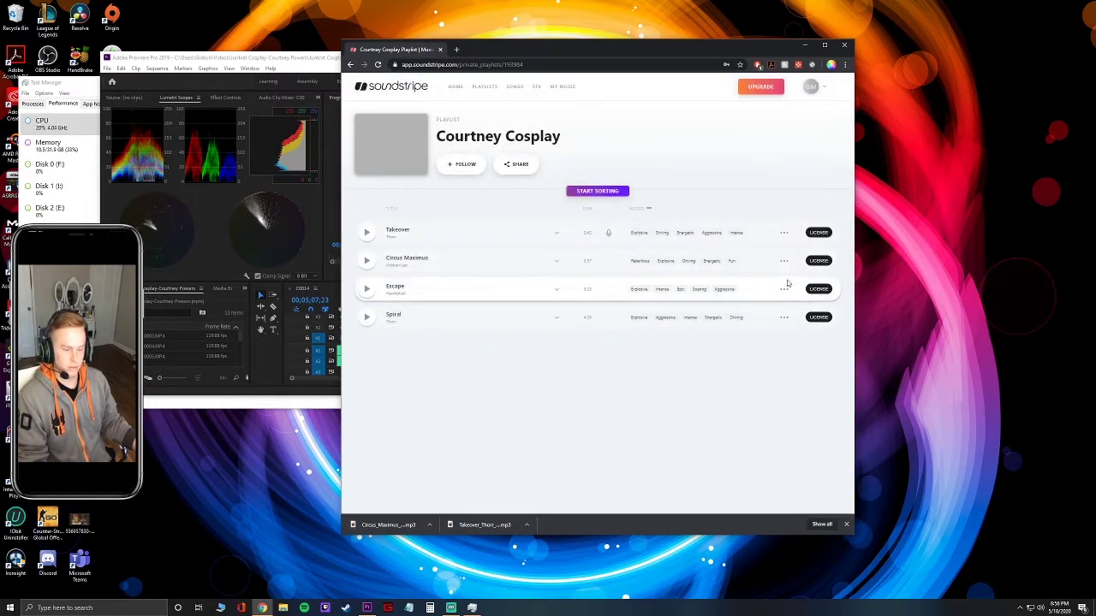
pyautogui.click(783, 291)
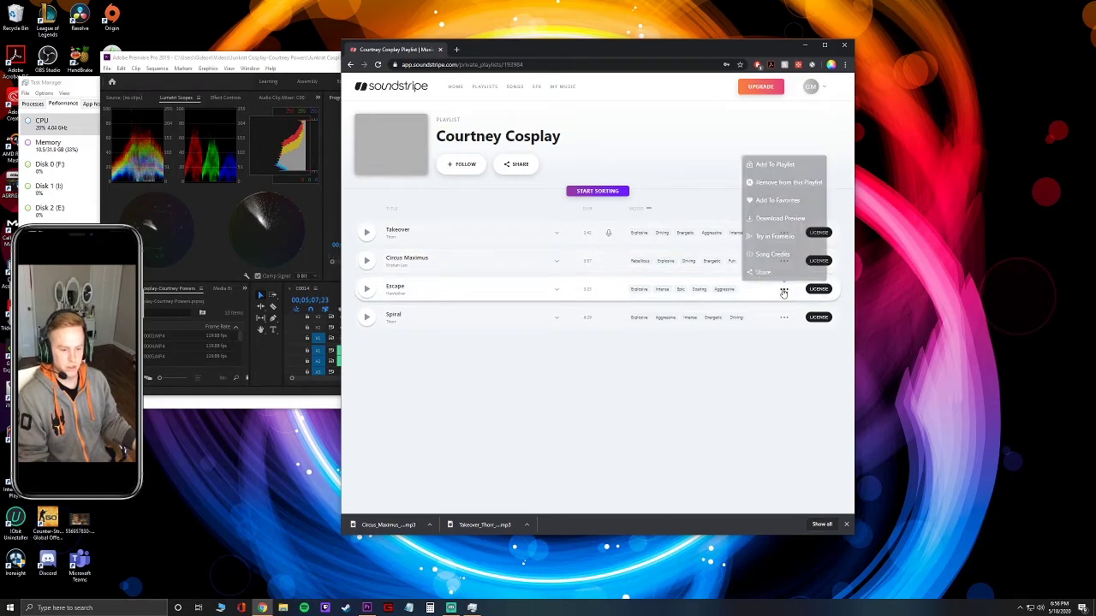
# Download the watermarked full 3:23 Escape instrumental.
pyautogui.click(767, 219)
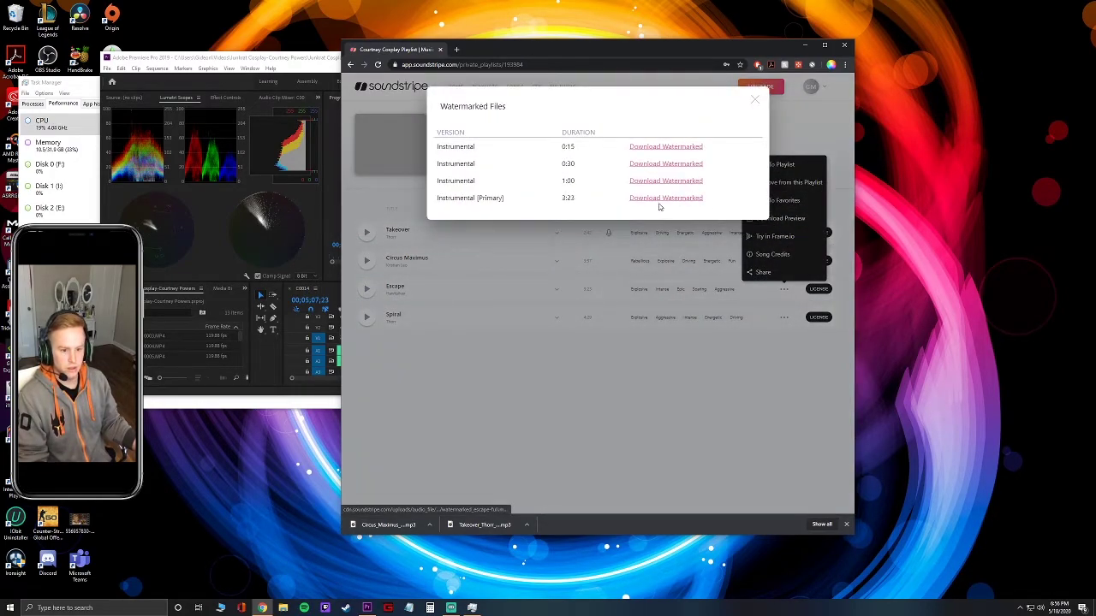
pyautogui.click(660, 202)
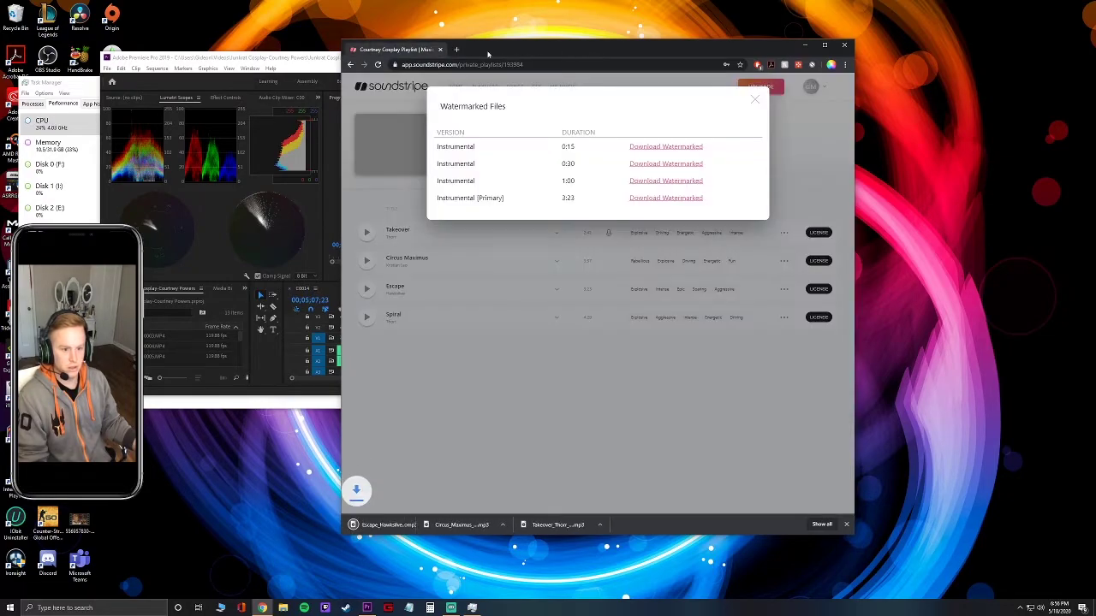
pyautogui.click(754, 100)
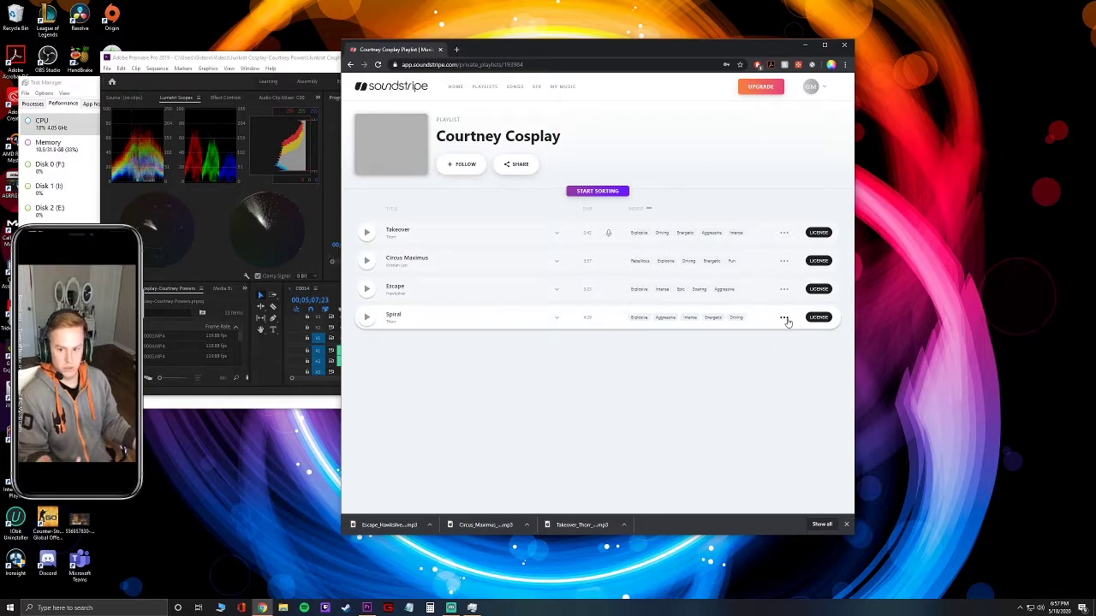
# Download a watermarked Spiral instrumental, then bring File Explorer forward.
pyautogui.click(784, 319)
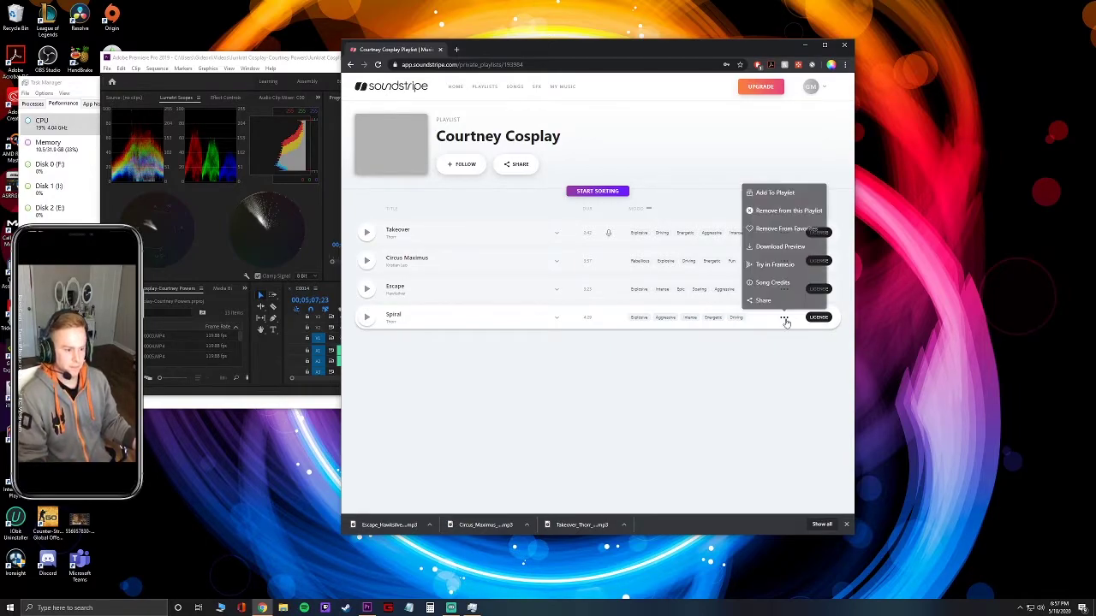
pyautogui.click(803, 248)
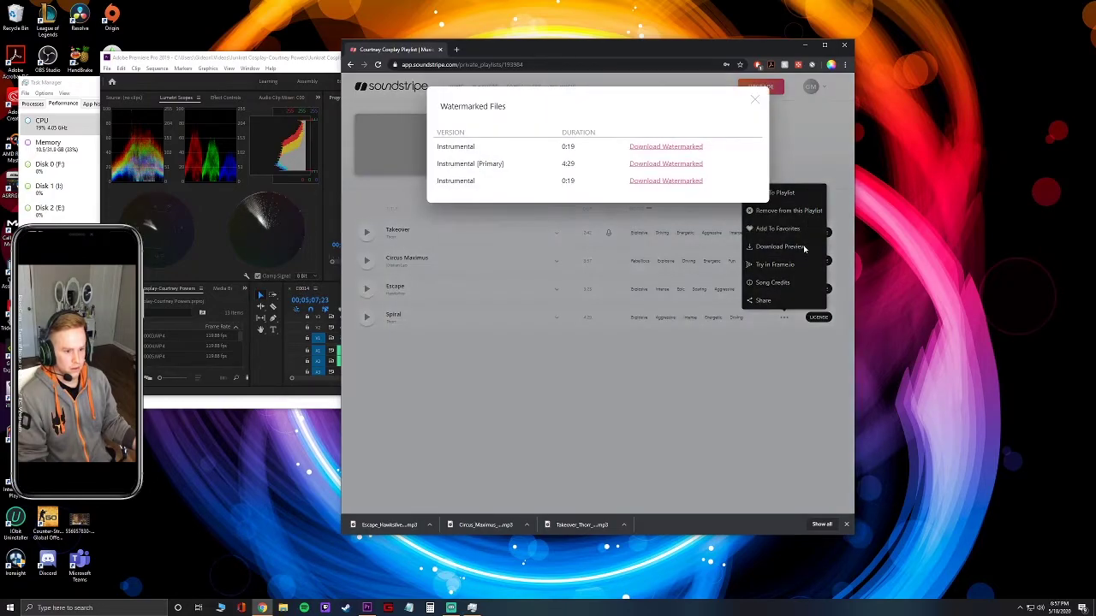
pyautogui.click(675, 179)
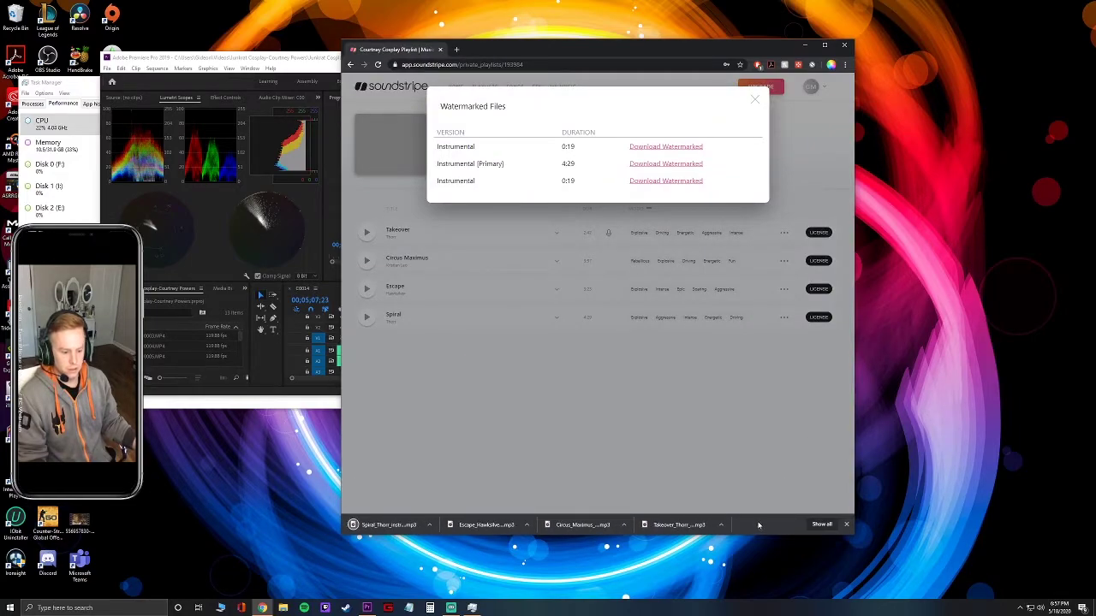
pyautogui.click(283, 608)
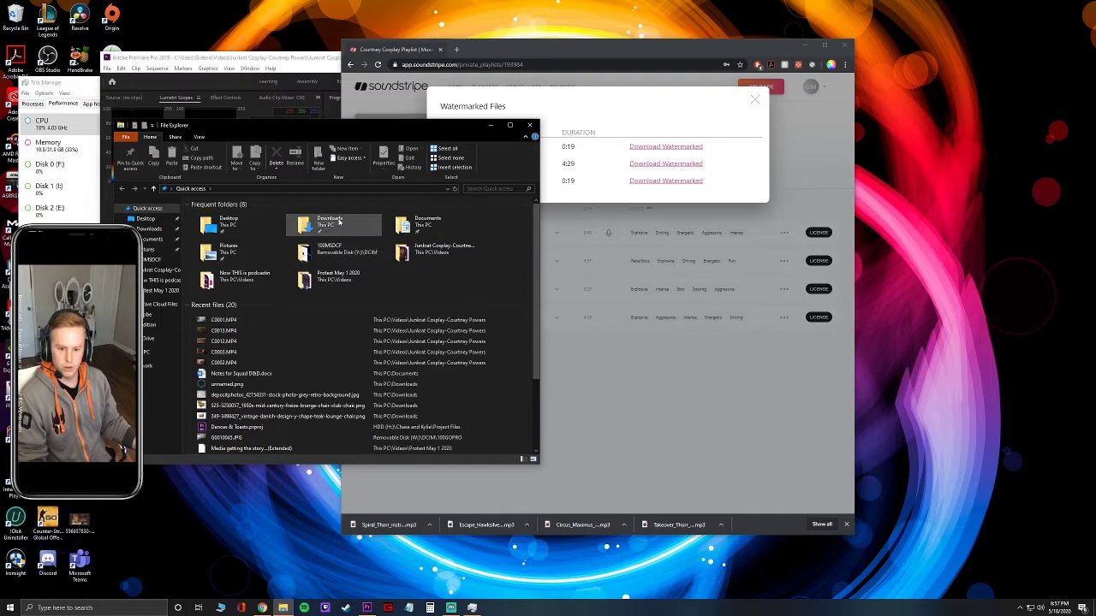
pyautogui.doubleClick(330, 222)
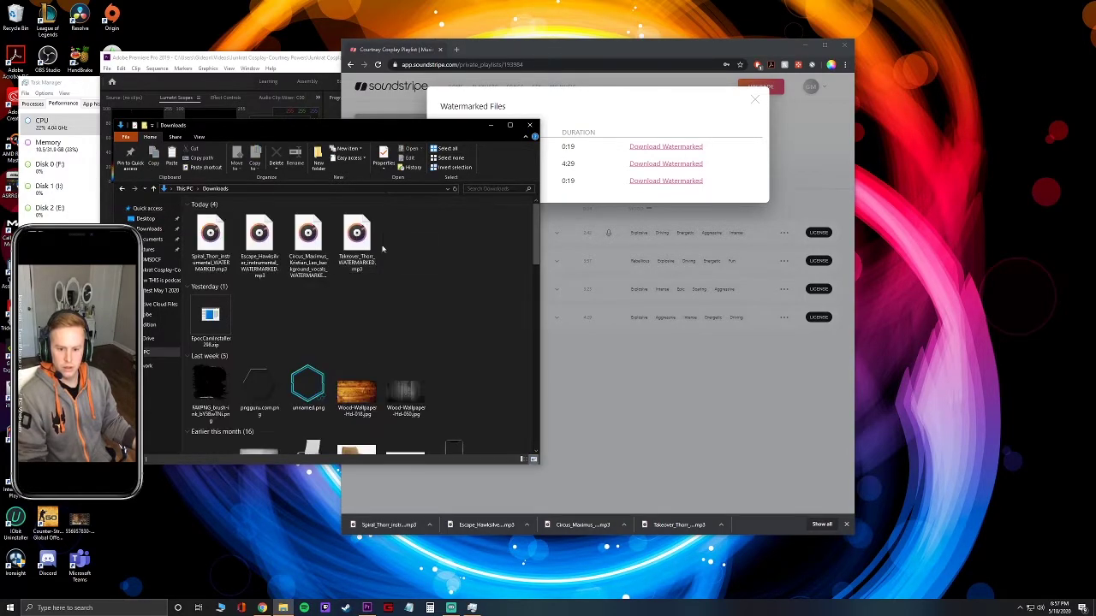
pyautogui.moveTo(395, 241); pyautogui.dragTo(184, 210)
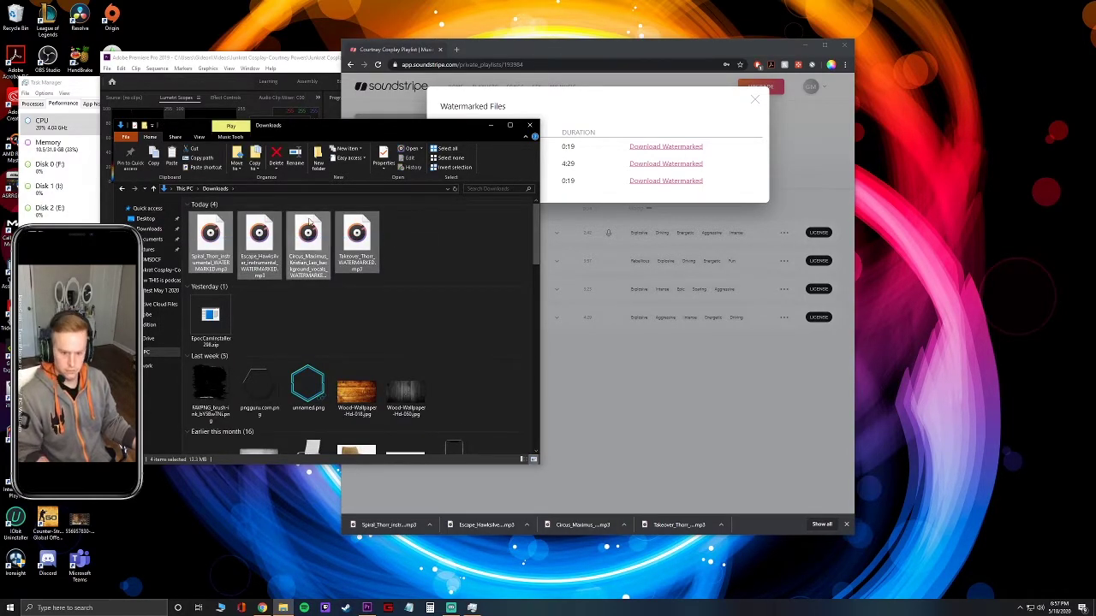
pyautogui.click(183, 189)
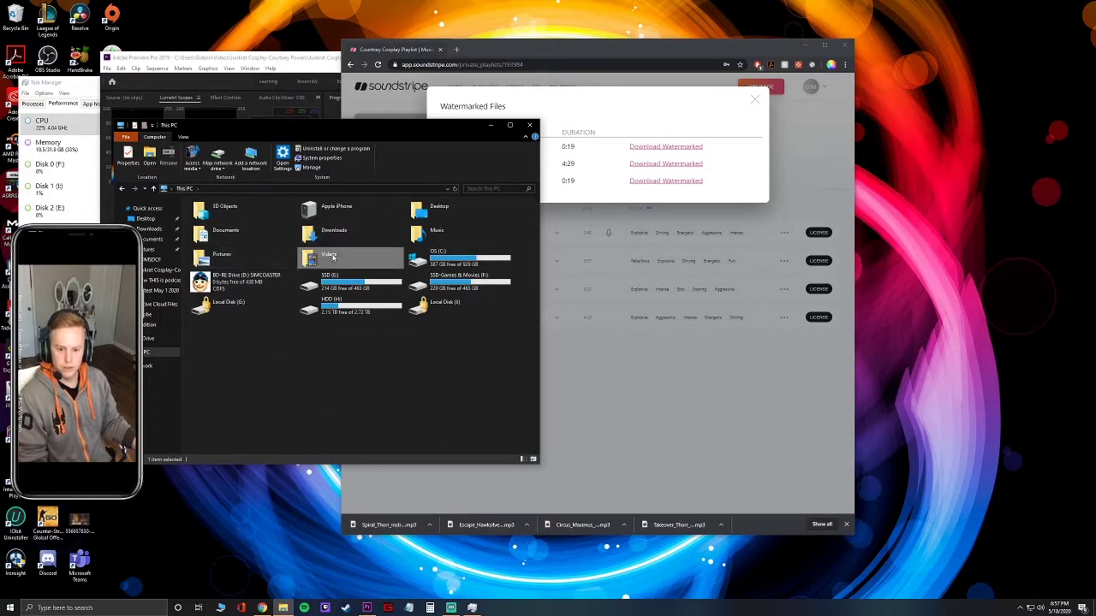
pyautogui.doubleClick(343, 252)
pyautogui.doubleClick(453, 225)
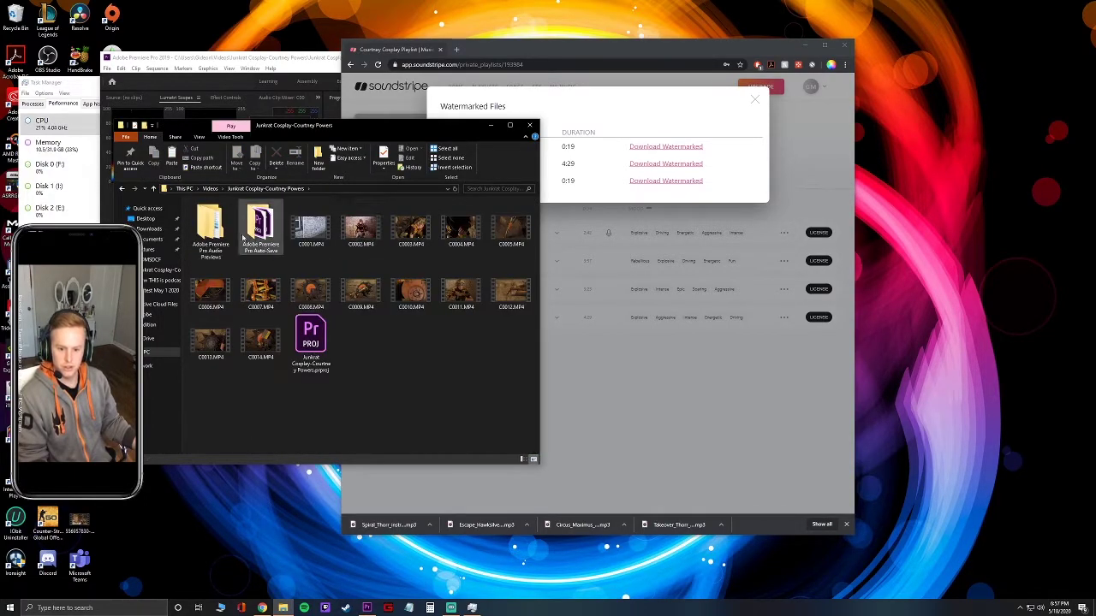
# Create a new folder named 'Song options' in that project folder.
pyautogui.rightClick(360, 343)
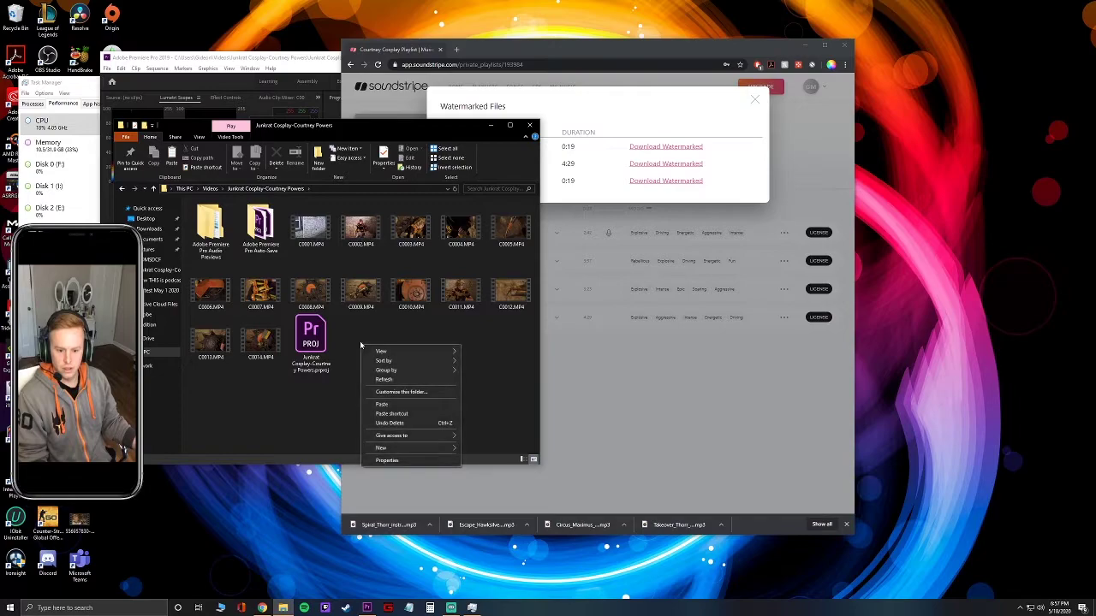
pyautogui.moveTo(408, 449)
pyautogui.click(484, 454)
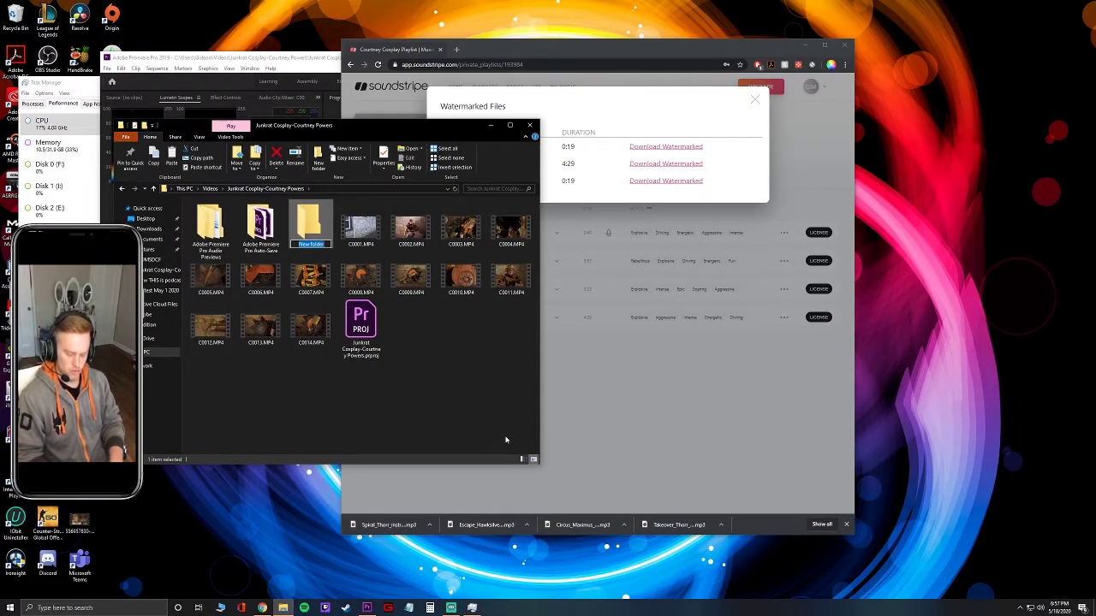
pyautogui.write('Song options')
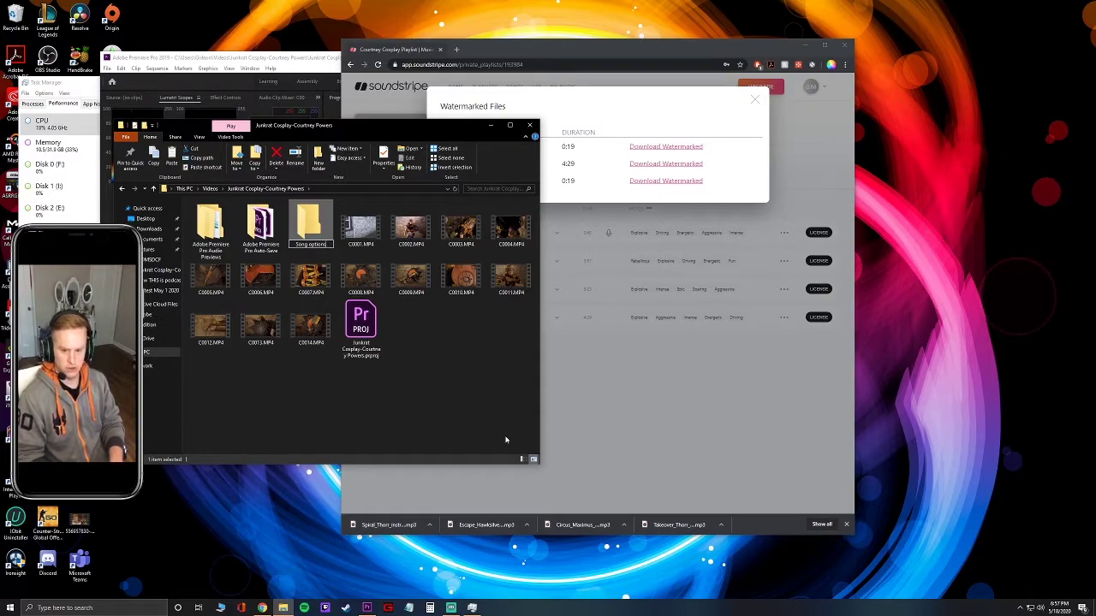
pyautogui.press('Return')
pyautogui.click(754, 100)
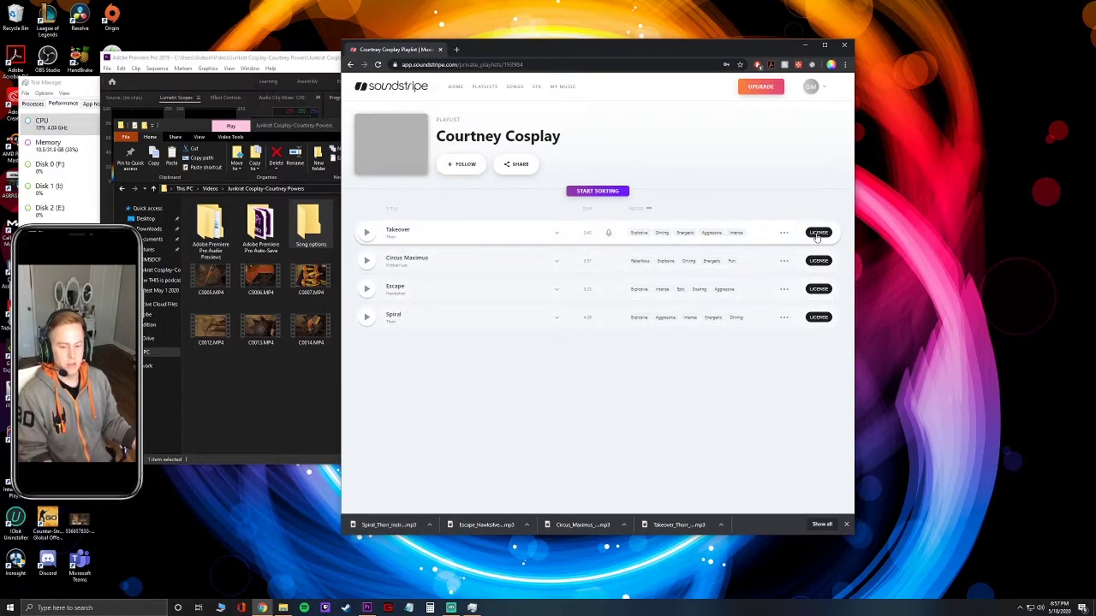
# Start a Soundstripe license for Takeover, then close it without generating one.
pyautogui.click(818, 233)
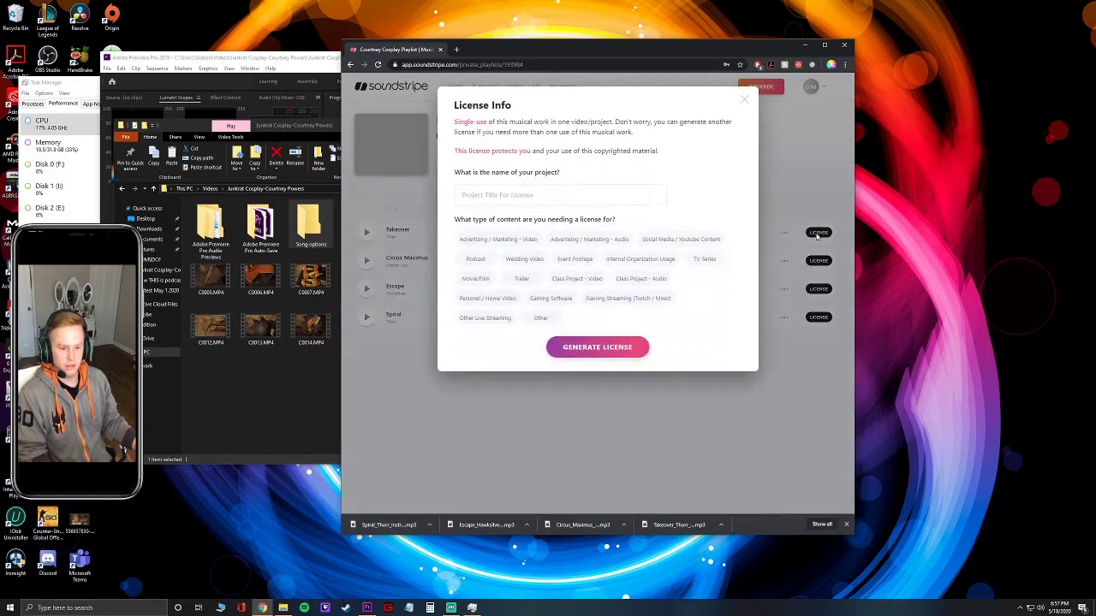
pyautogui.click(566, 198)
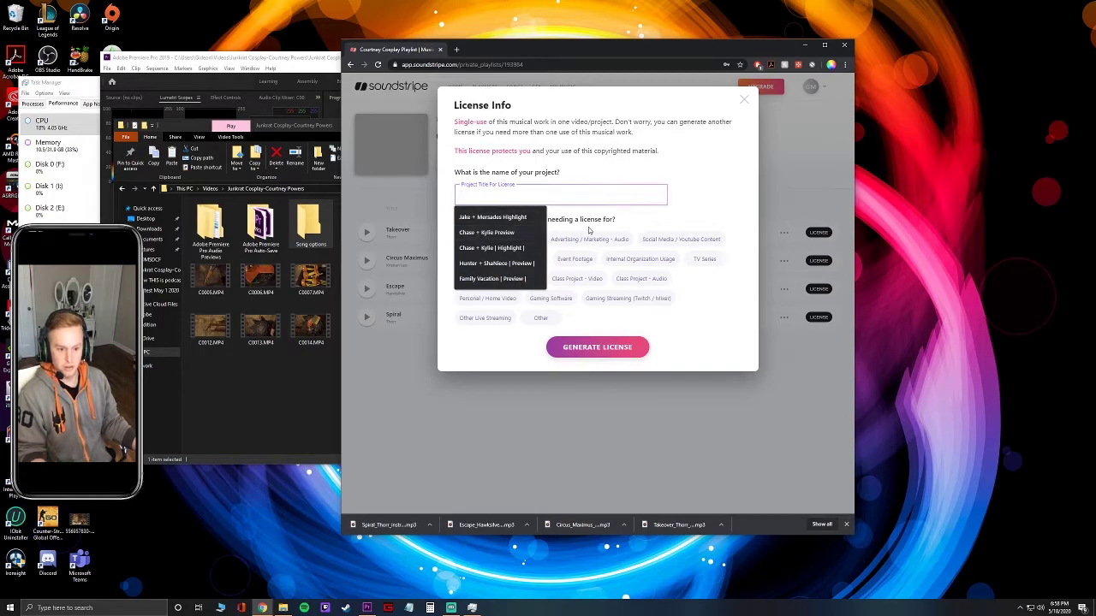
pyautogui.click(700, 180)
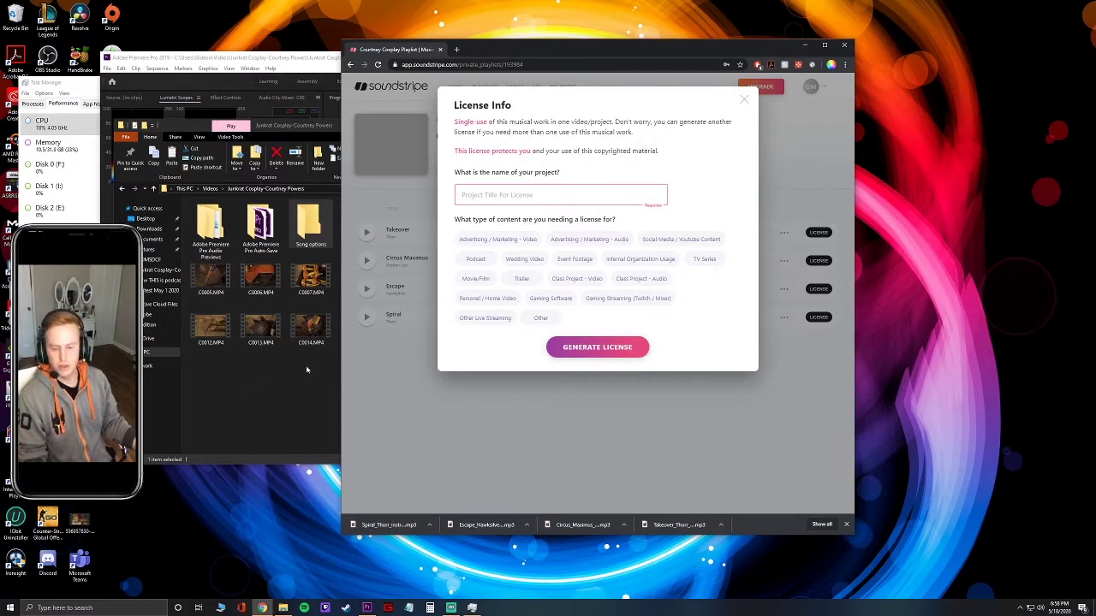
pyautogui.click(743, 99)
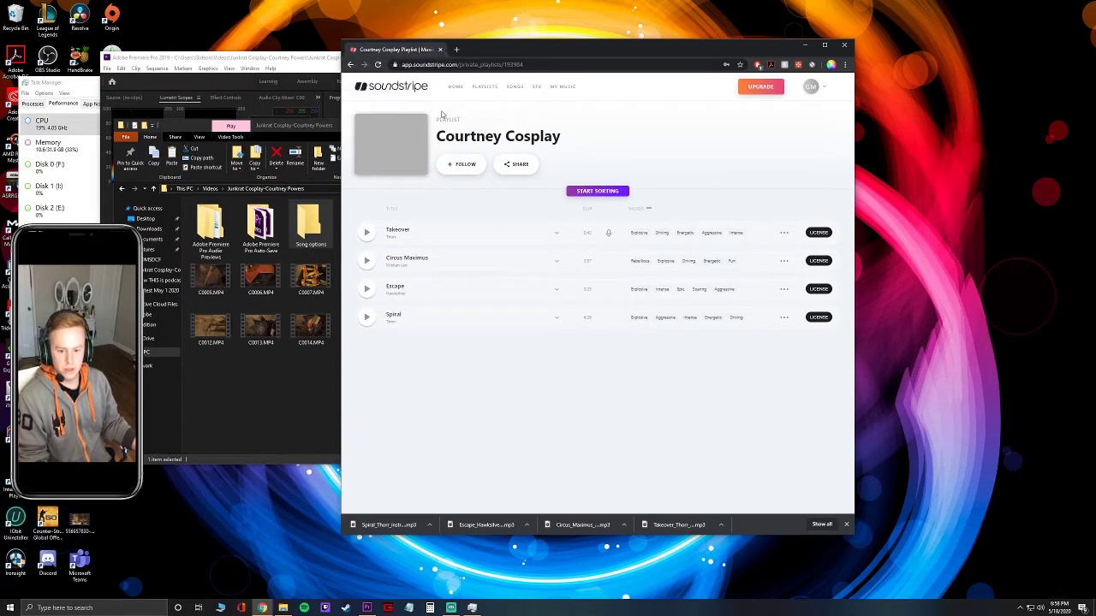
# Paste the four MP3s into Song options, then put the browser away and bring Premiere forward.
pyautogui.doubleClick(311, 216)
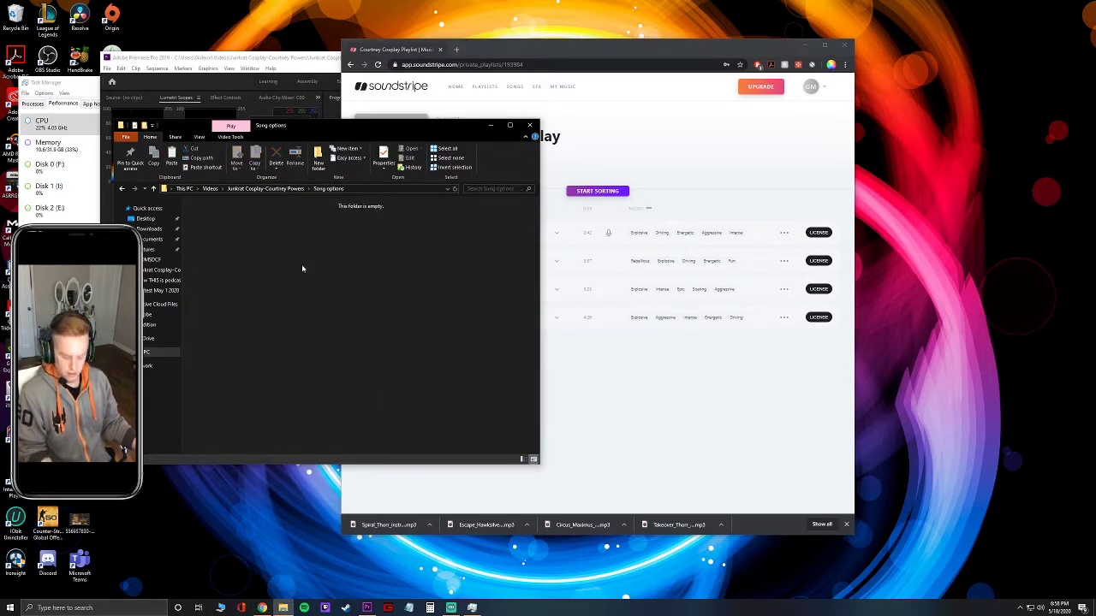
pyautogui.hotkey('ctrl', 'v')
pyautogui.click(416, 293)
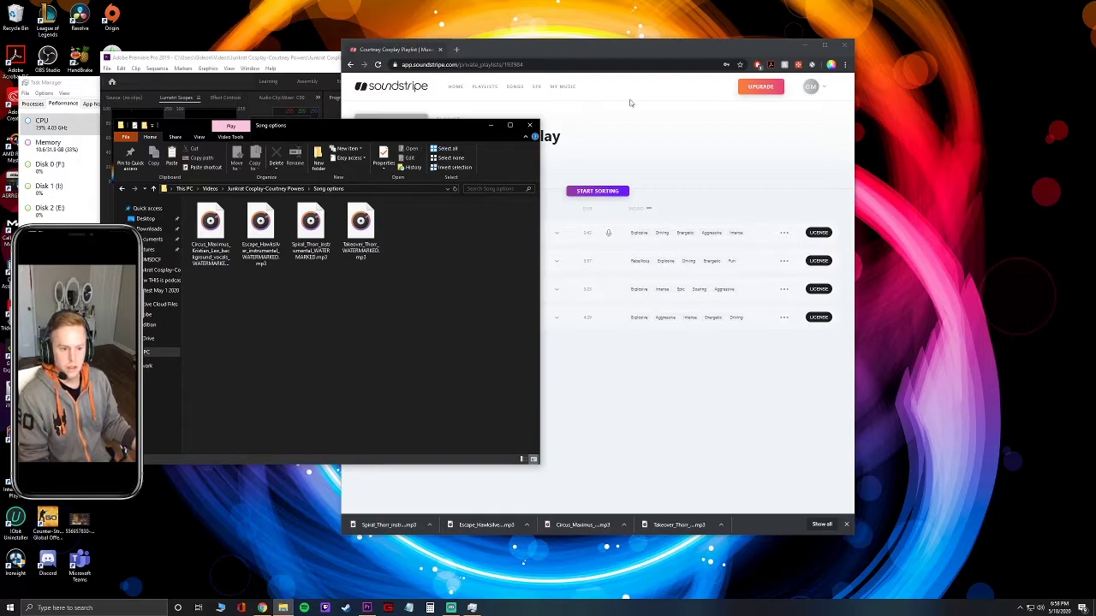
pyautogui.click(844, 44)
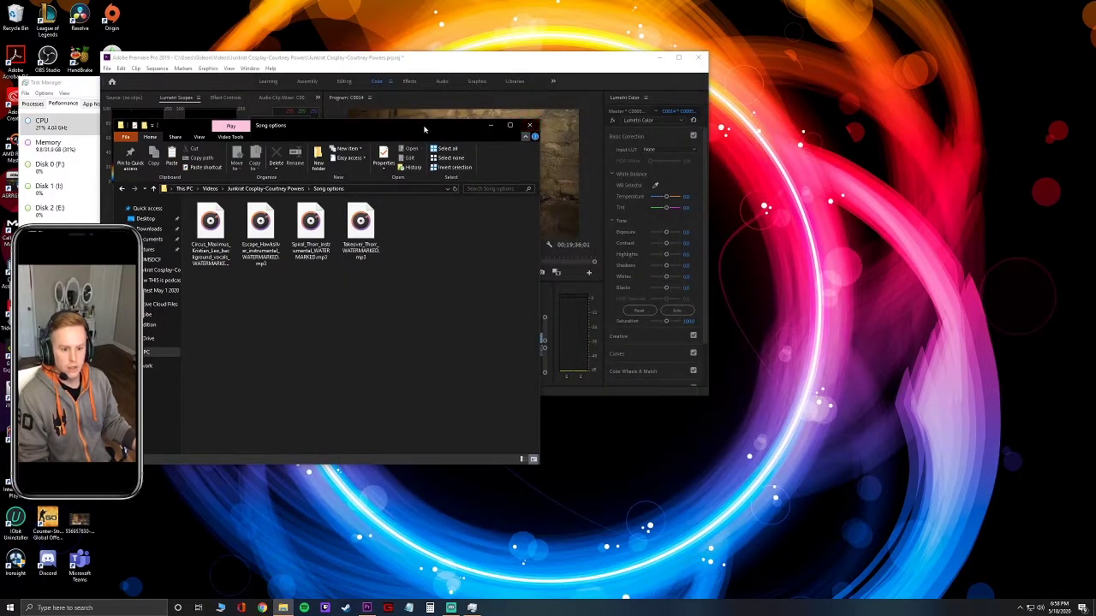
pyautogui.click(522, 65)
# Maximize Premiere Pro and bring the Song options folder back forward.
pyautogui.click(678, 57)
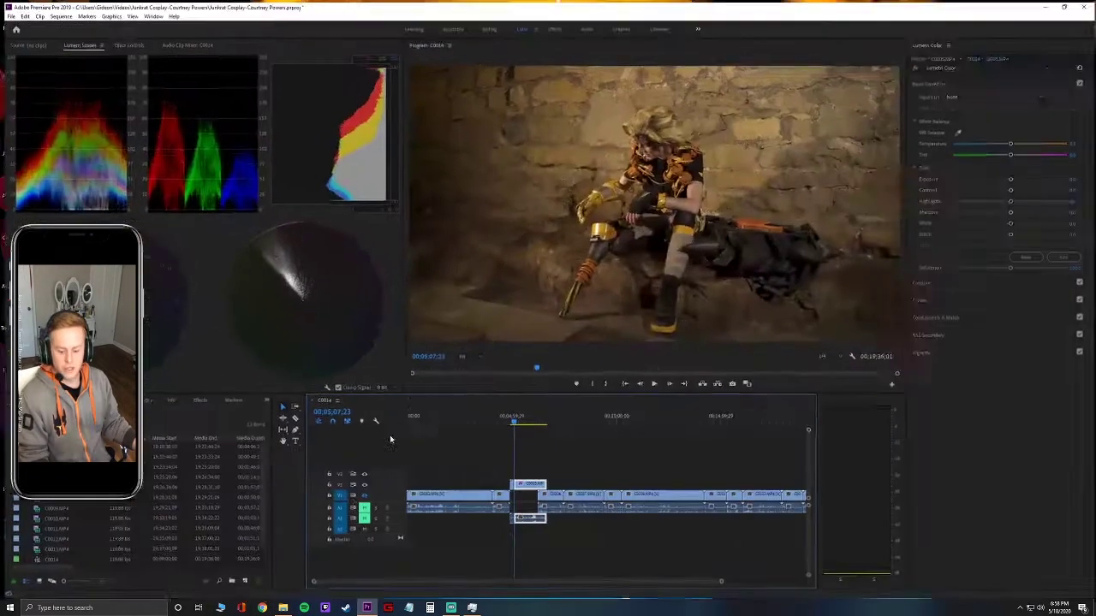
pyautogui.click(282, 608)
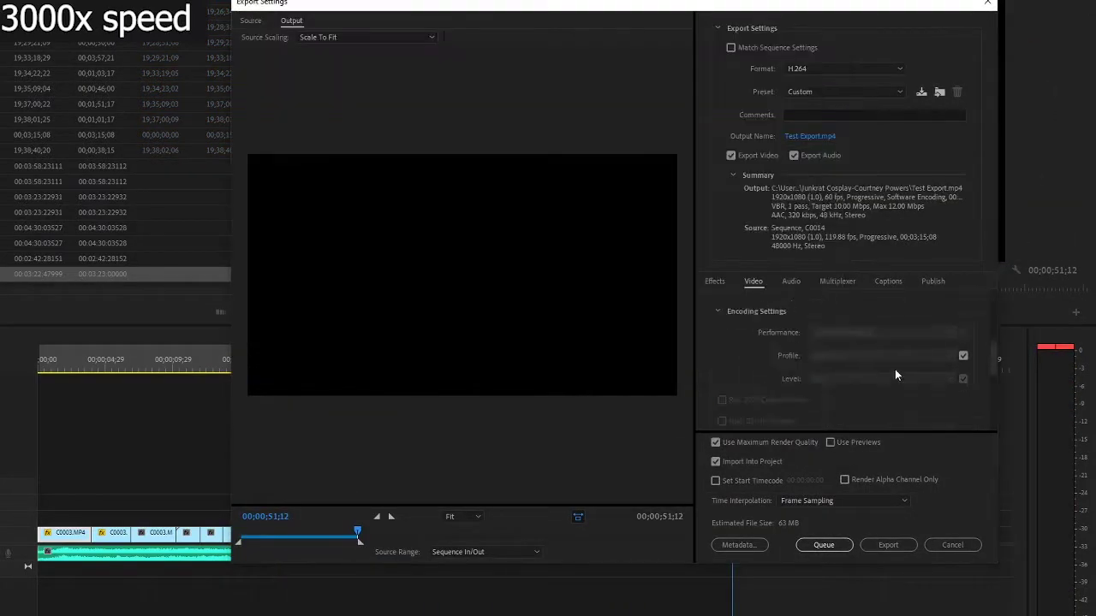
# Export the C0014 sequence to Test Export.mp4.
pyautogui.click(870, 549)
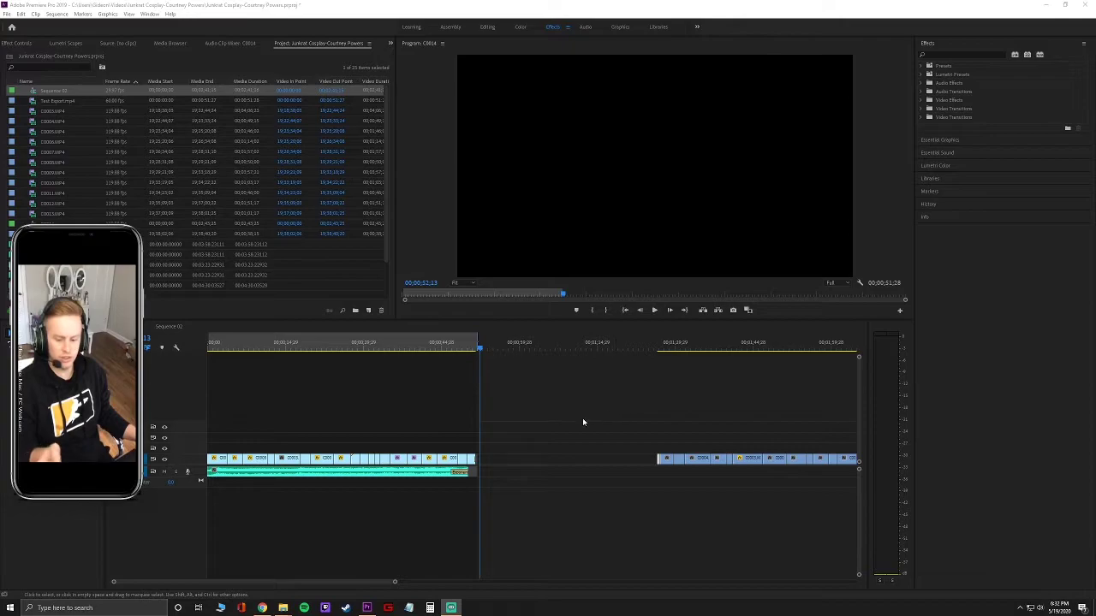
# Scrub back and forth through the C0014 clip, then switch the timeline to Sequence 02.
pyautogui.moveTo(370, 587); pyautogui.dragTo(462, 583)
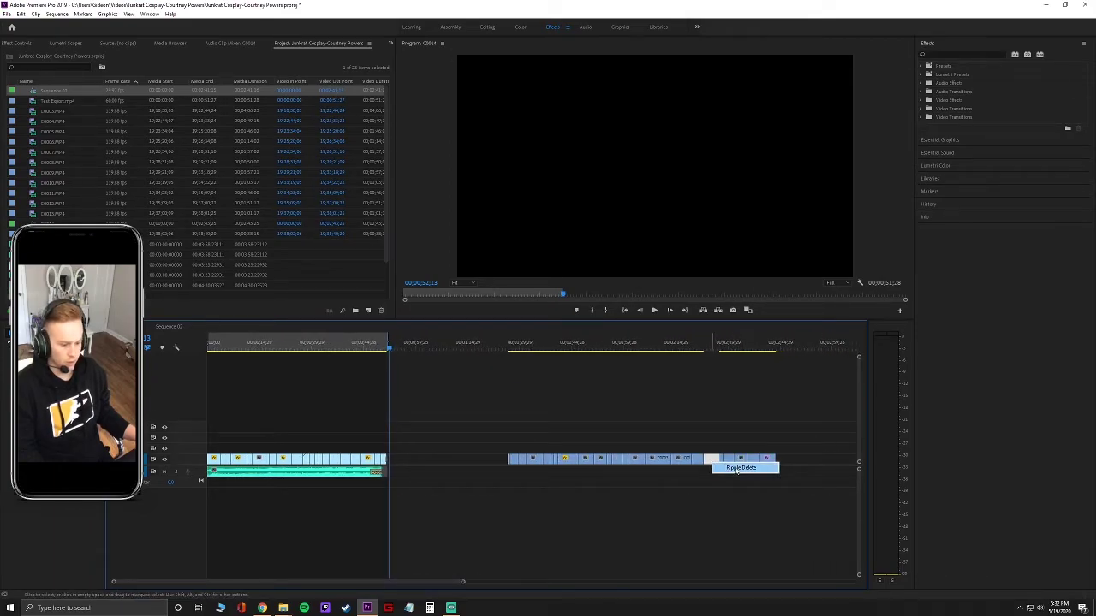
pyautogui.click(703, 350)
pyautogui.moveTo(669, 354); pyautogui.dragTo(497, 372)
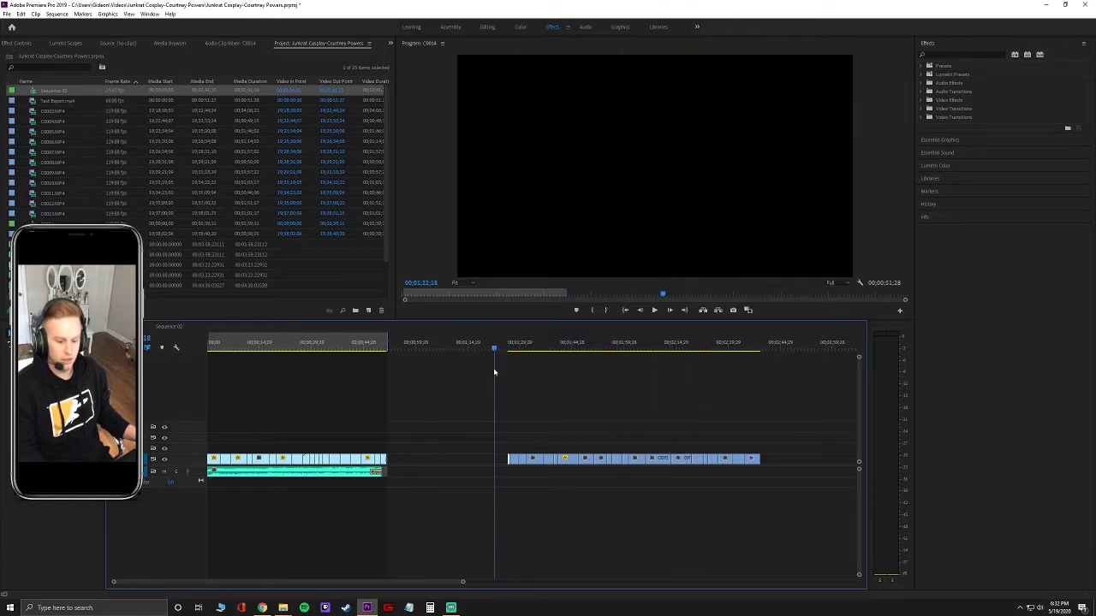
pyautogui.moveTo(481, 375); pyautogui.dragTo(504, 377)
pyautogui.moveTo(460, 443); pyautogui.dragTo(415, 431)
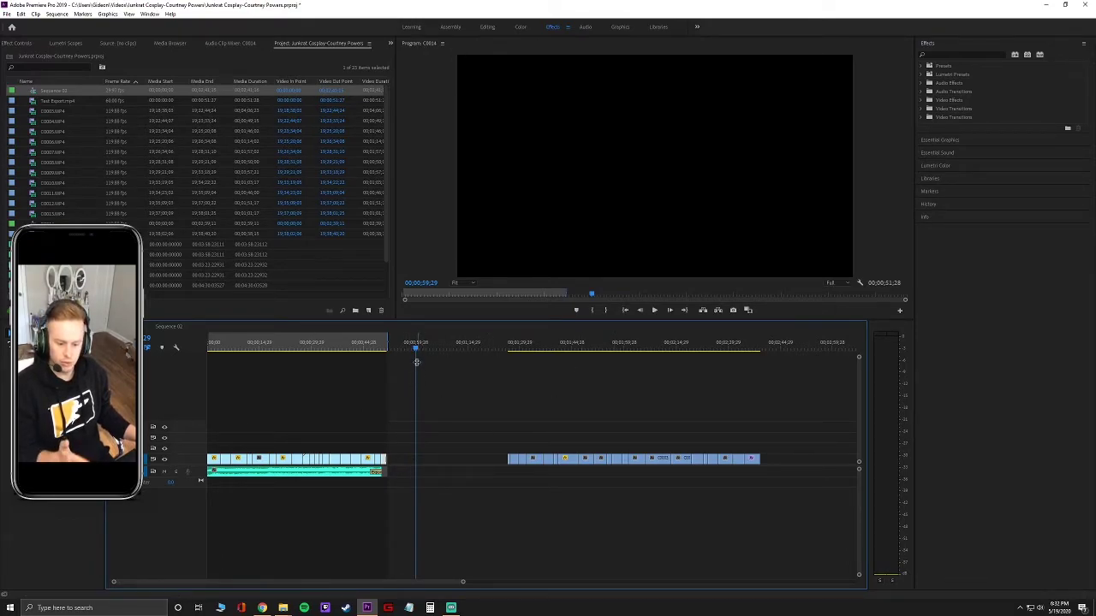
pyautogui.click(169, 327)
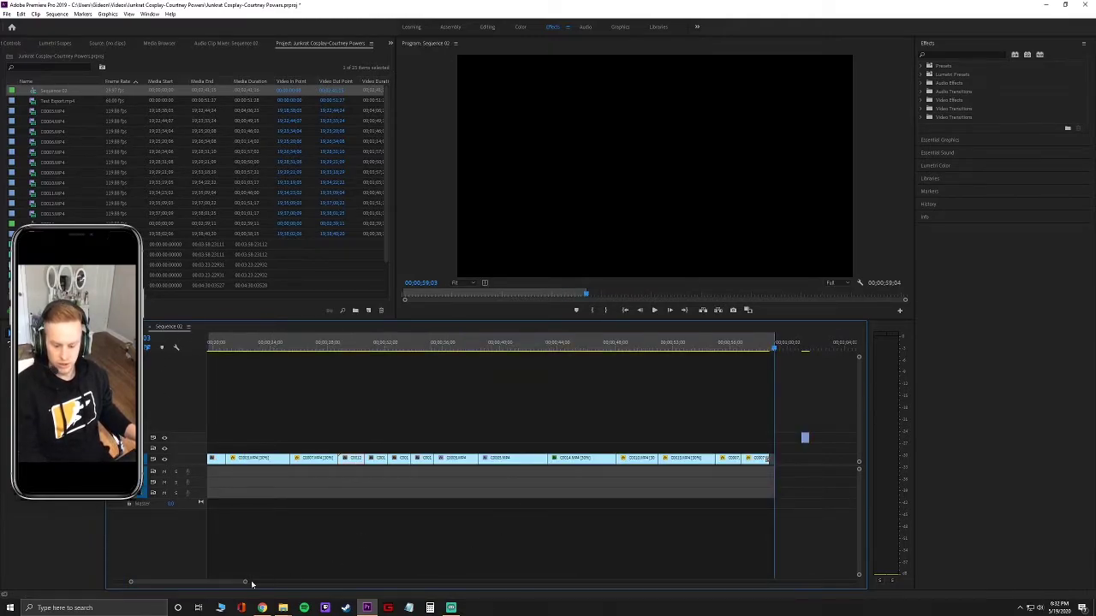
pyautogui.moveTo(246, 584); pyautogui.dragTo(267, 583)
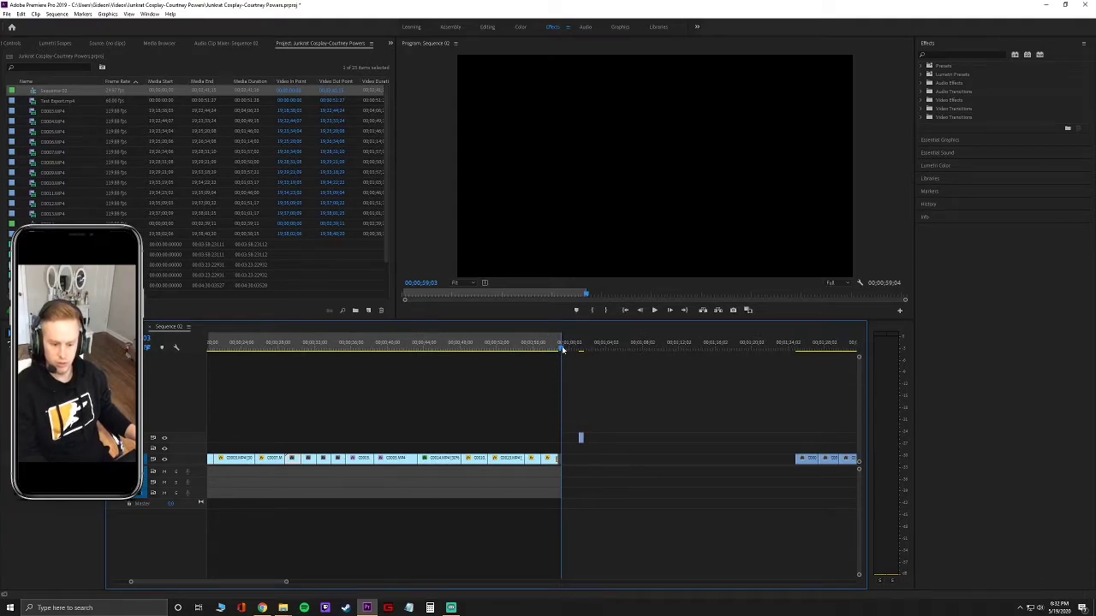
pyautogui.moveTo(562, 346)
pyautogui.mouseDown()
pyautogui.moveTo(582, 350)
pyautogui.moveTo(555, 351)
pyautogui.moveTo(565, 351)
pyautogui.mouseUp()
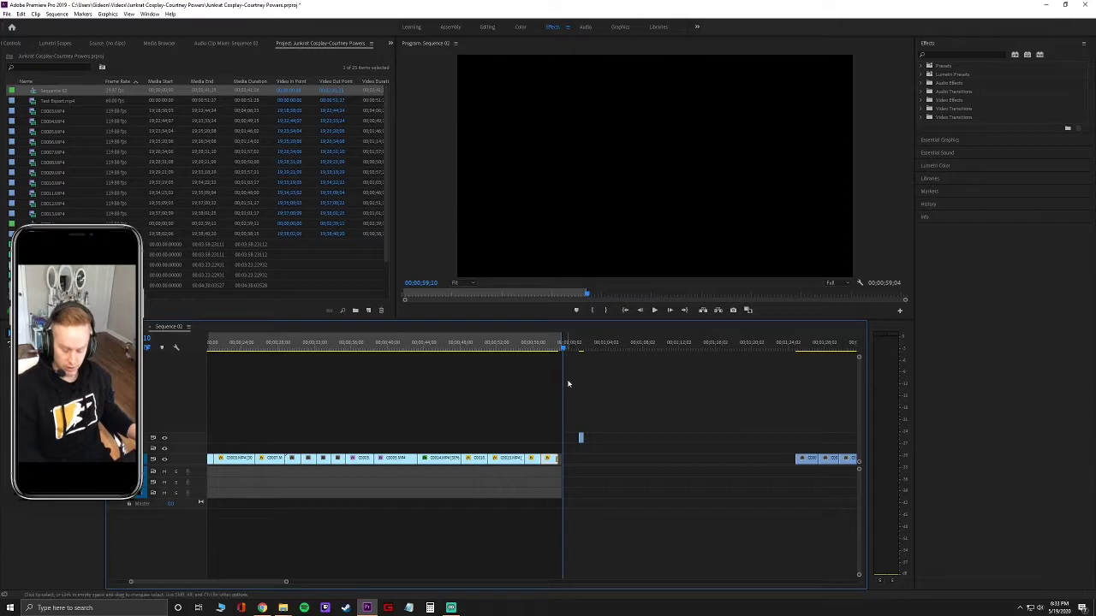
pyautogui.moveTo(565, 347); pyautogui.dragTo(486, 358)
pyautogui.click(565, 357)
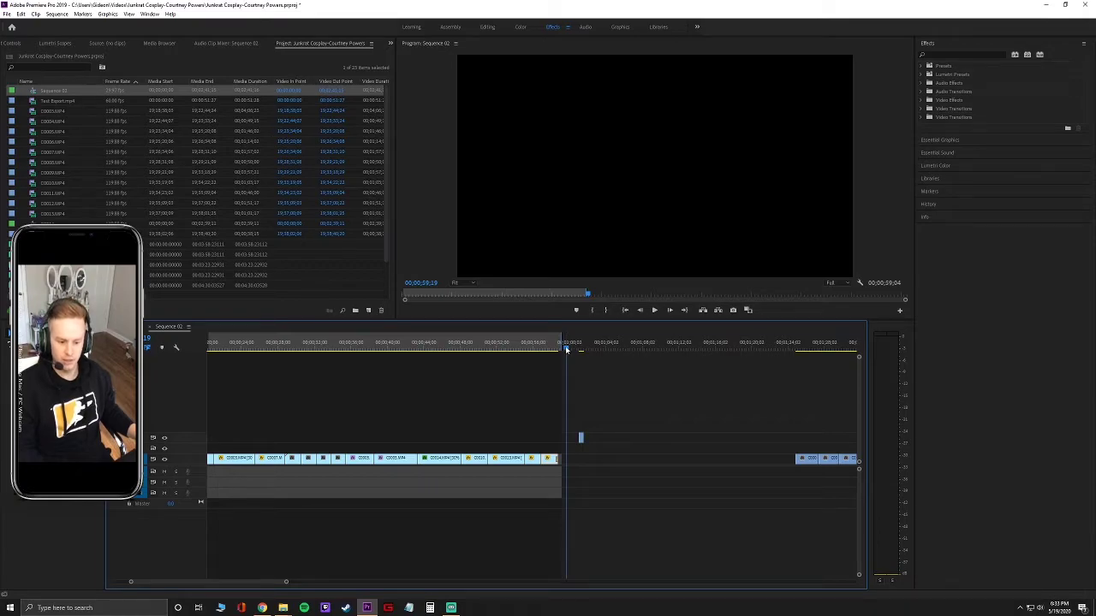
pyautogui.moveTo(565, 349)
pyautogui.mouseDown()
pyautogui.moveTo(511, 350)
pyautogui.moveTo(574, 352)
pyautogui.mouseUp()
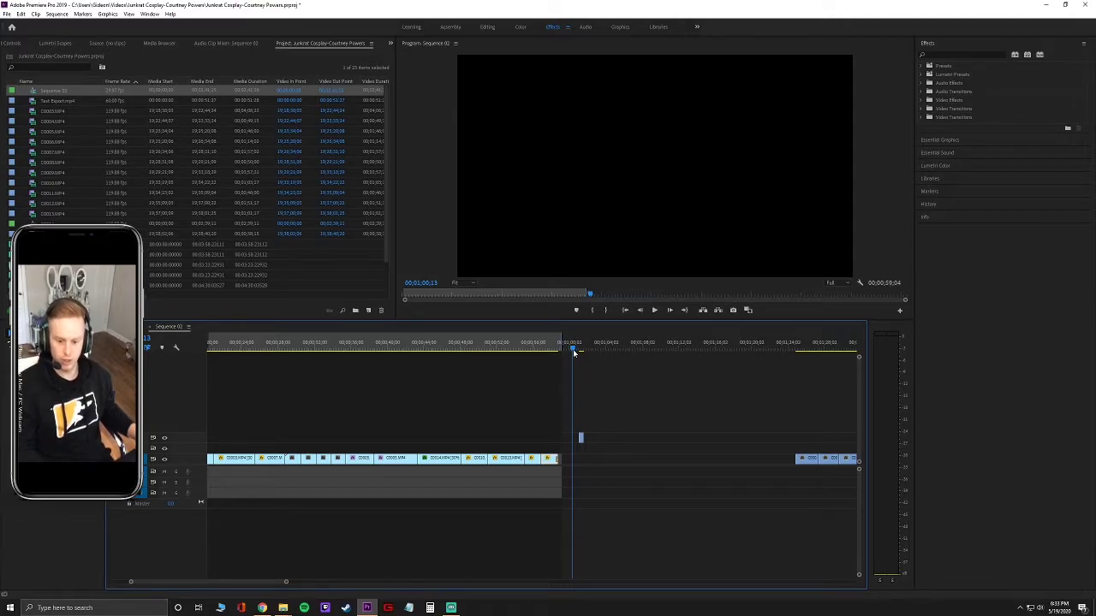
pyautogui.moveTo(573, 352); pyautogui.dragTo(572, 353)
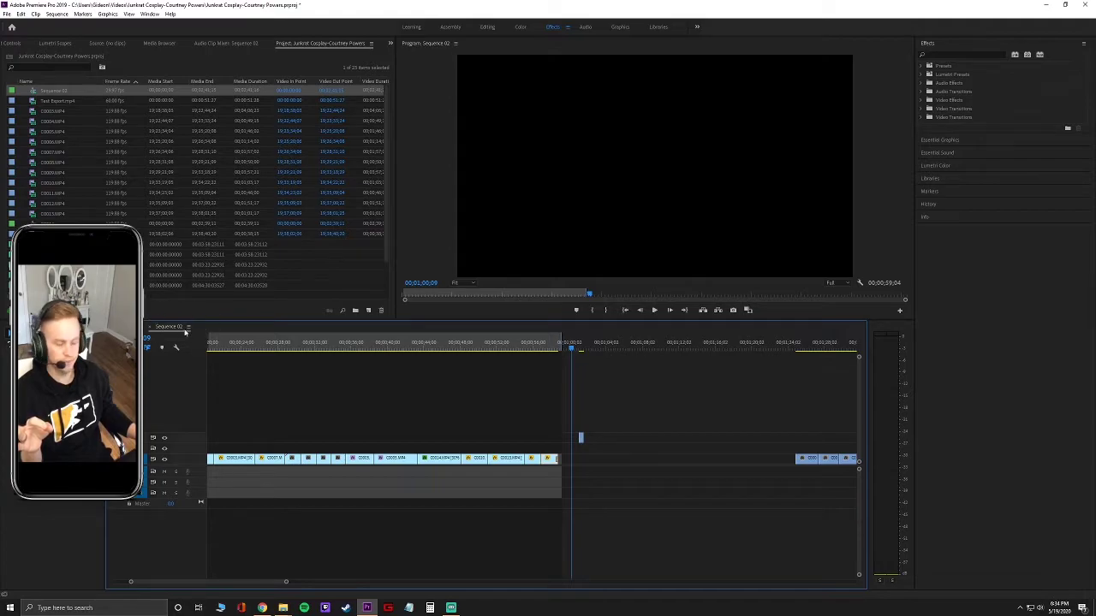
# Preview the C0014 sequence footage, then bring Sequence 02 back into the timeline.
pyautogui.click(159, 327)
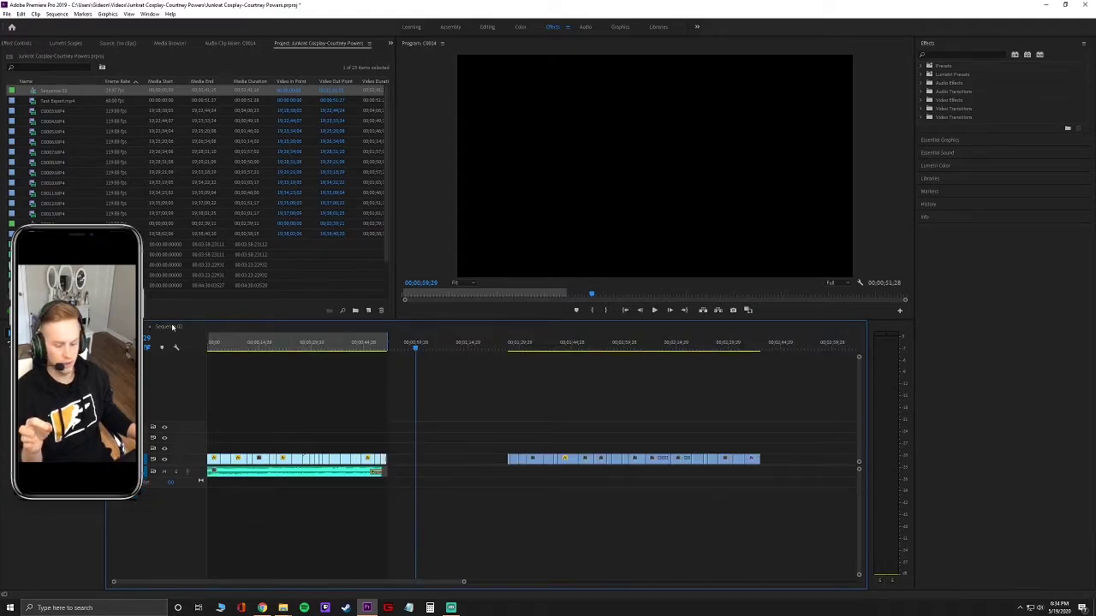
pyautogui.moveTo(415, 347); pyautogui.dragTo(385, 360)
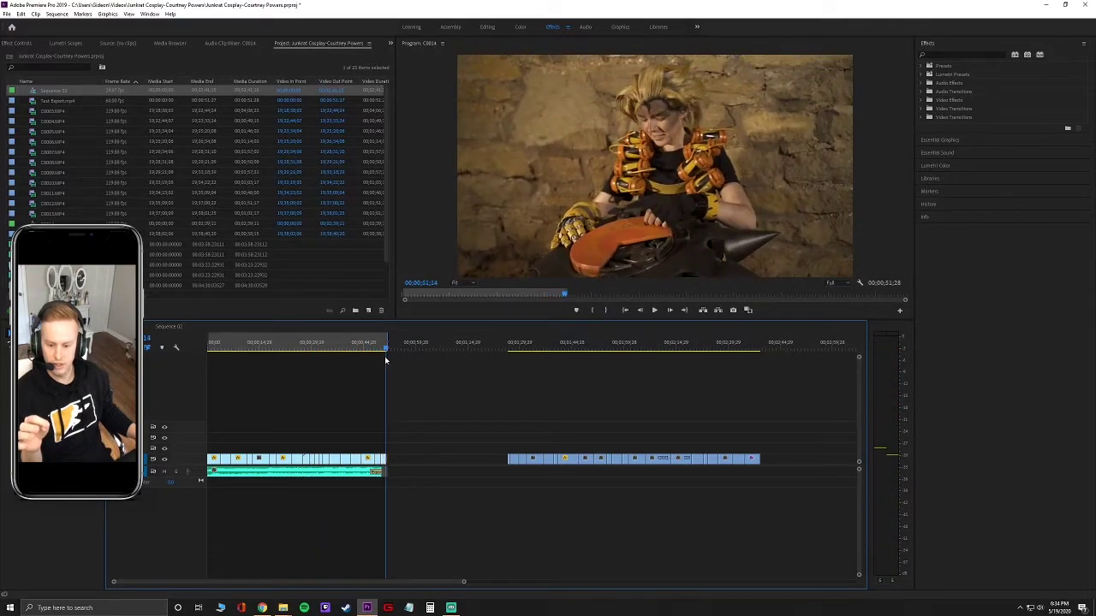
pyautogui.click(172, 328)
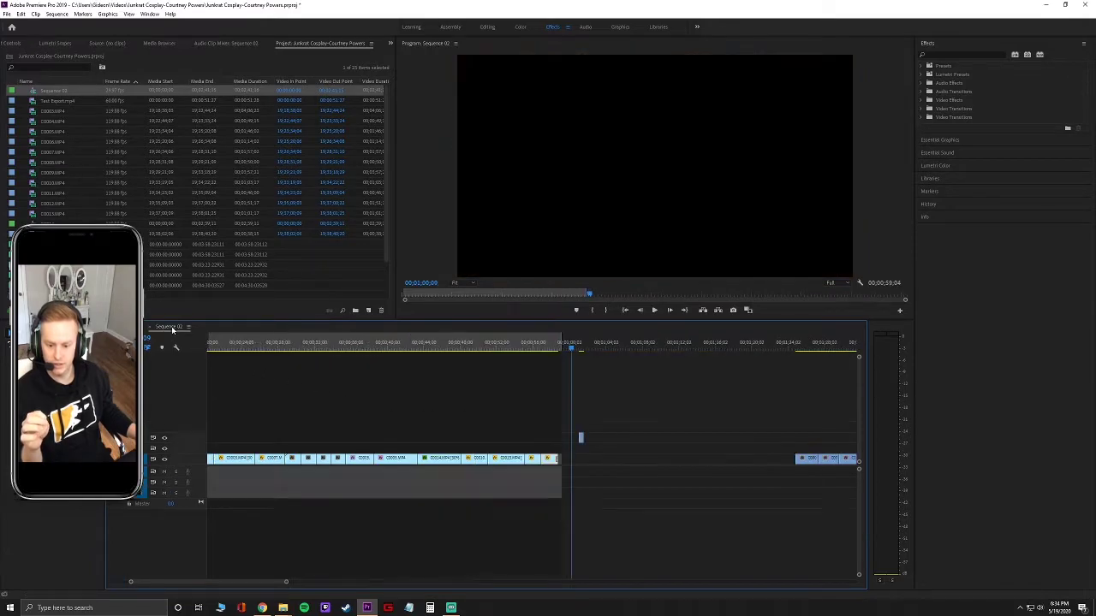
# Scrub Sequence 02 to locate the final frame of the clips, then return the playhead toward the start.
pyautogui.moveTo(571, 348); pyautogui.dragTo(556, 373)
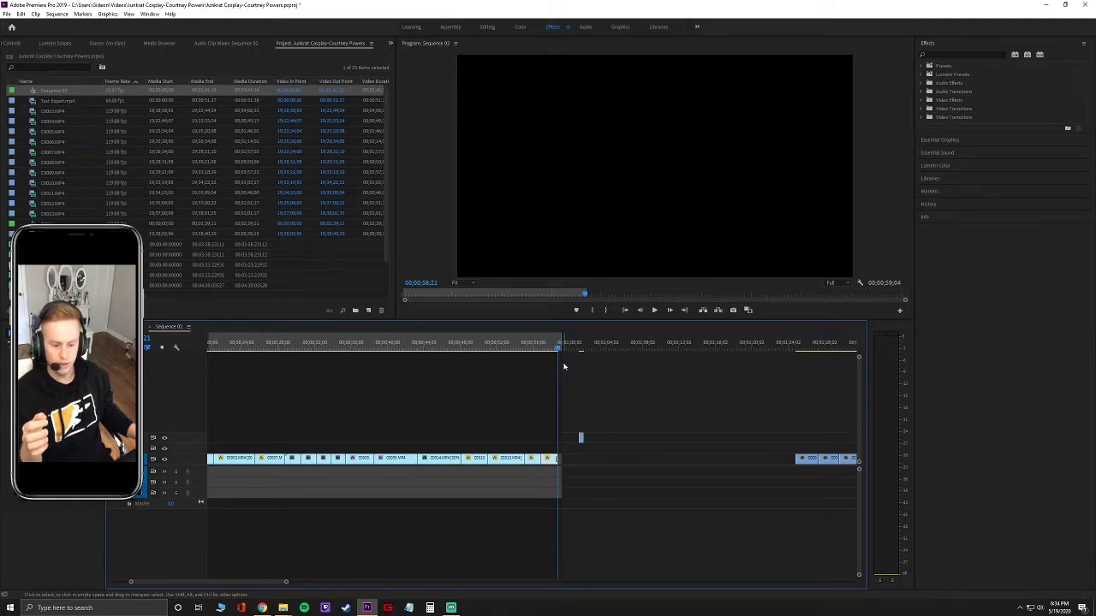
pyautogui.moveTo(558, 351); pyautogui.dragTo(560, 354)
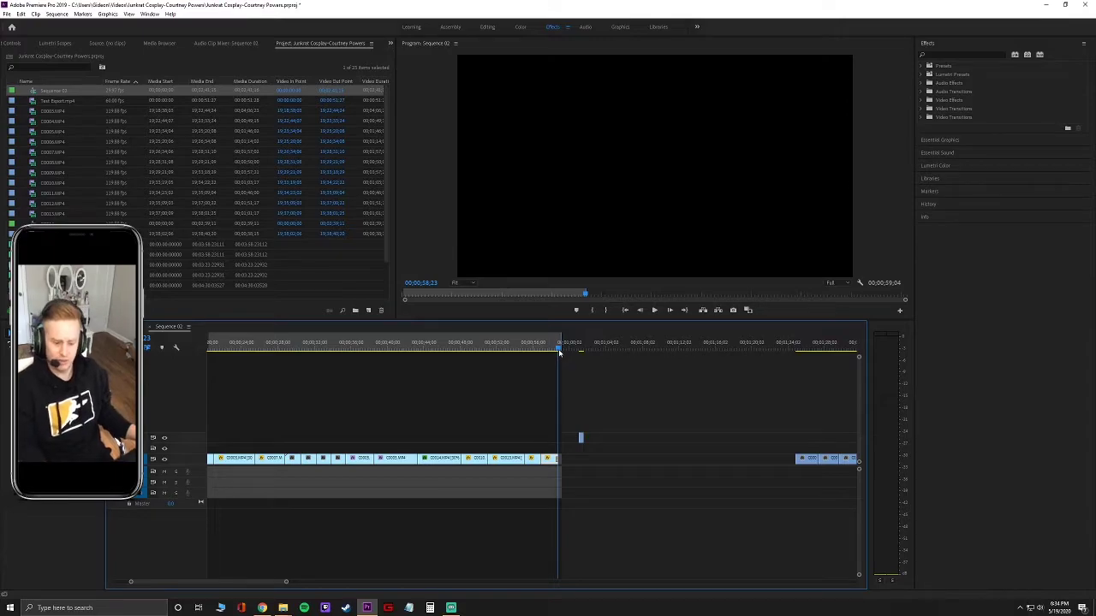
pyautogui.moveTo(559, 352); pyautogui.dragTo(561, 352)
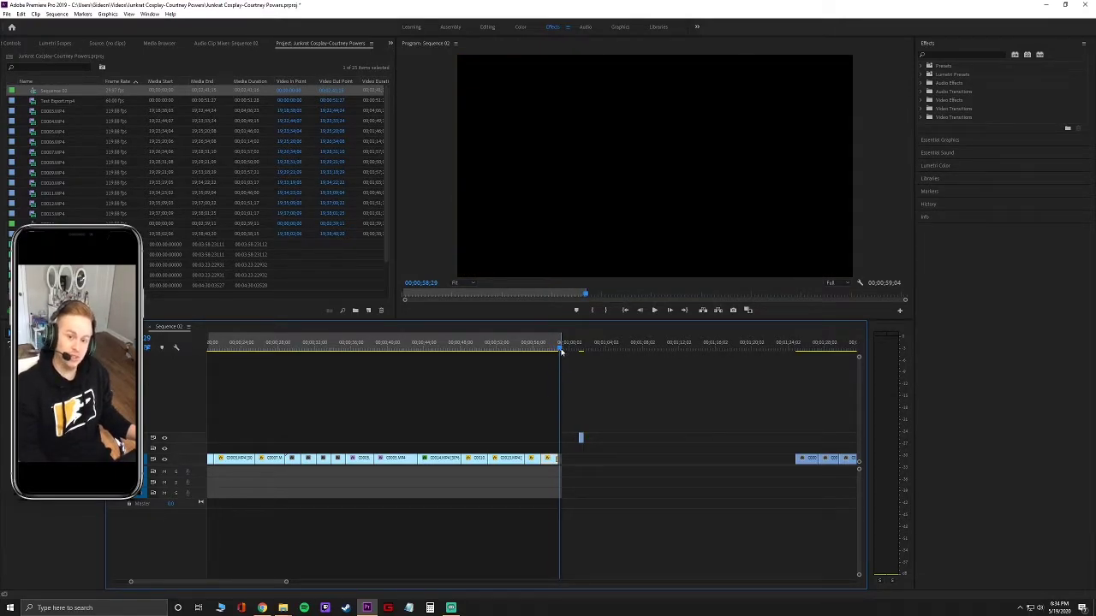
pyautogui.moveTo(562, 351); pyautogui.dragTo(563, 351)
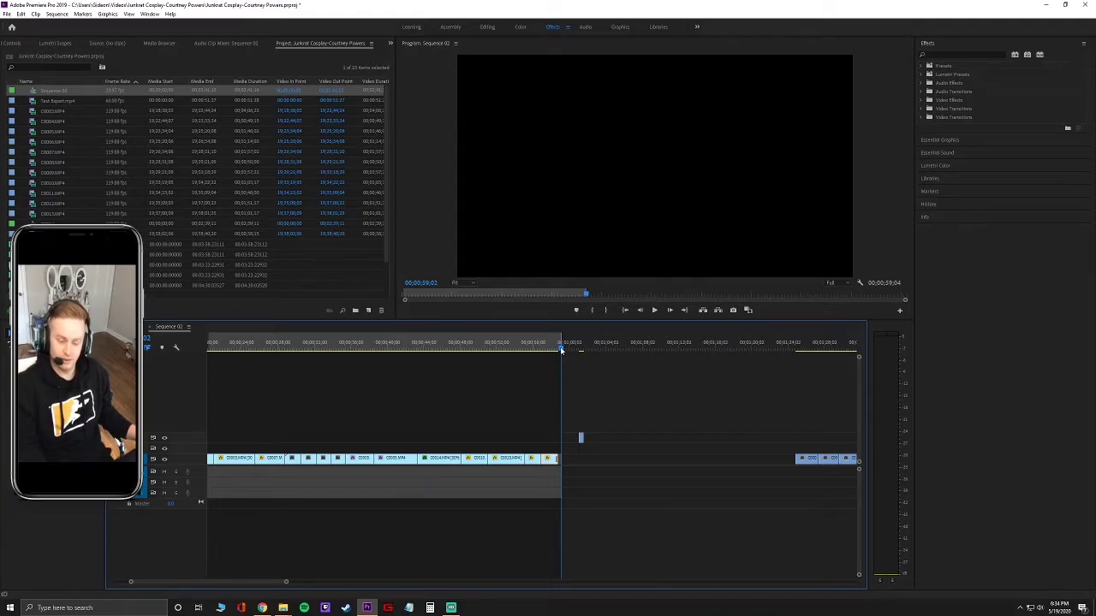
pyautogui.moveTo(560, 353)
pyautogui.mouseDown()
pyautogui.moveTo(542, 351)
pyautogui.moveTo(561, 354)
pyautogui.mouseUp()
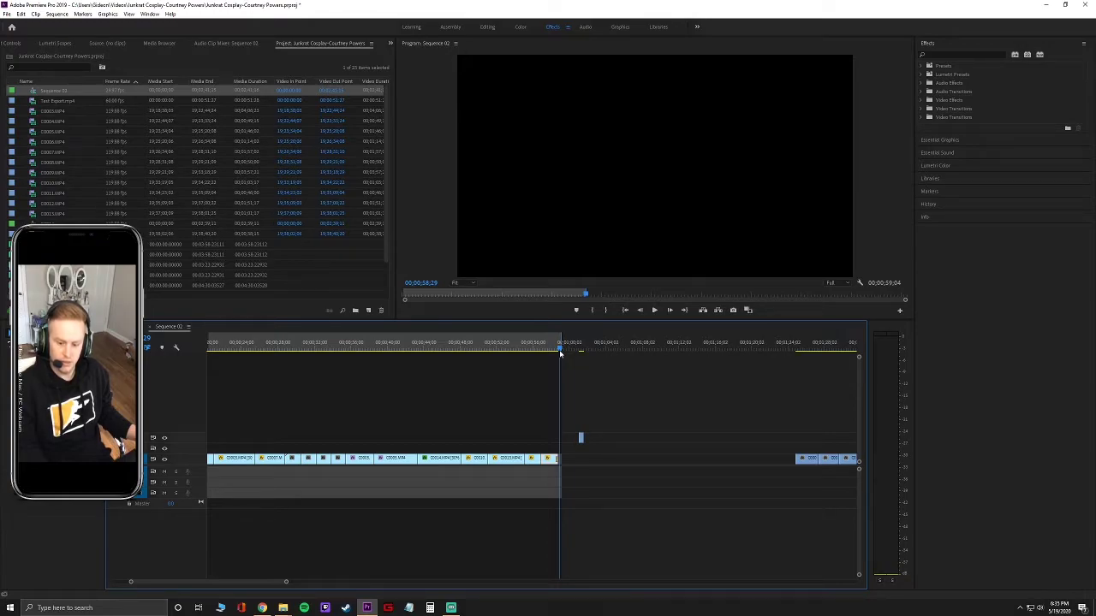
pyautogui.moveTo(560, 353); pyautogui.dragTo(559, 353)
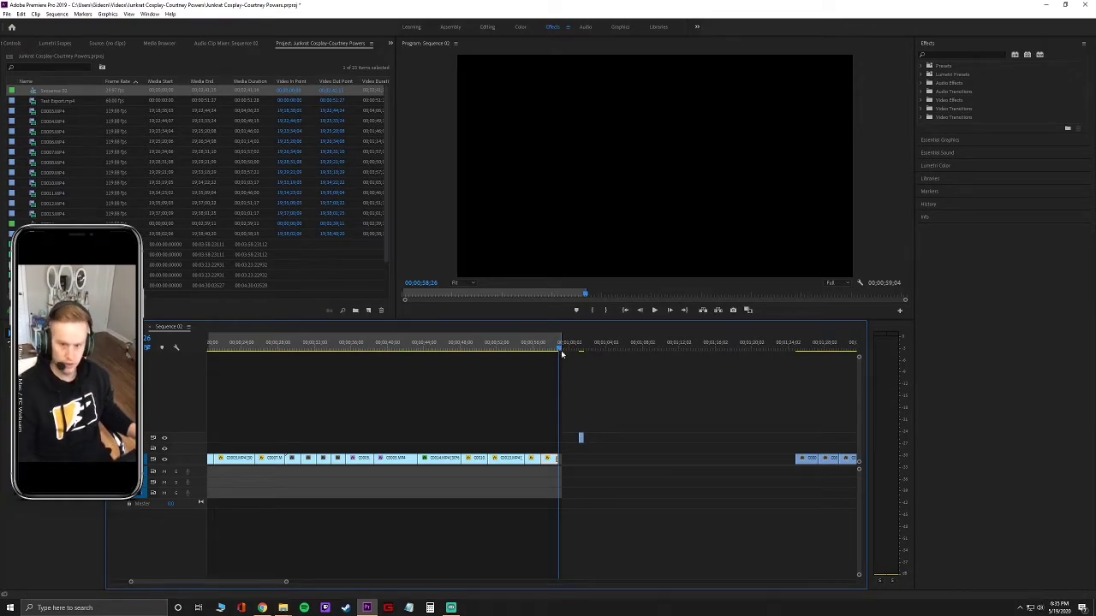
pyautogui.moveTo(561, 354); pyautogui.dragTo(163, 374)
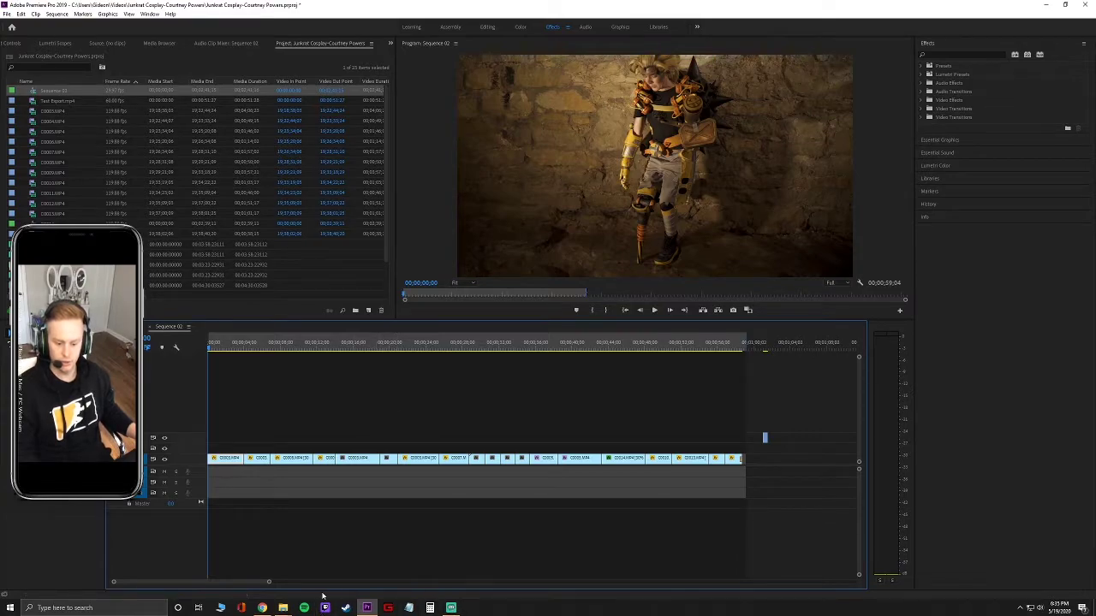
# Launch Notepad from the taskbar search, then play Sequence 02 from its beginning.
pyautogui.click(64, 609)
pyautogui.write('notepad')
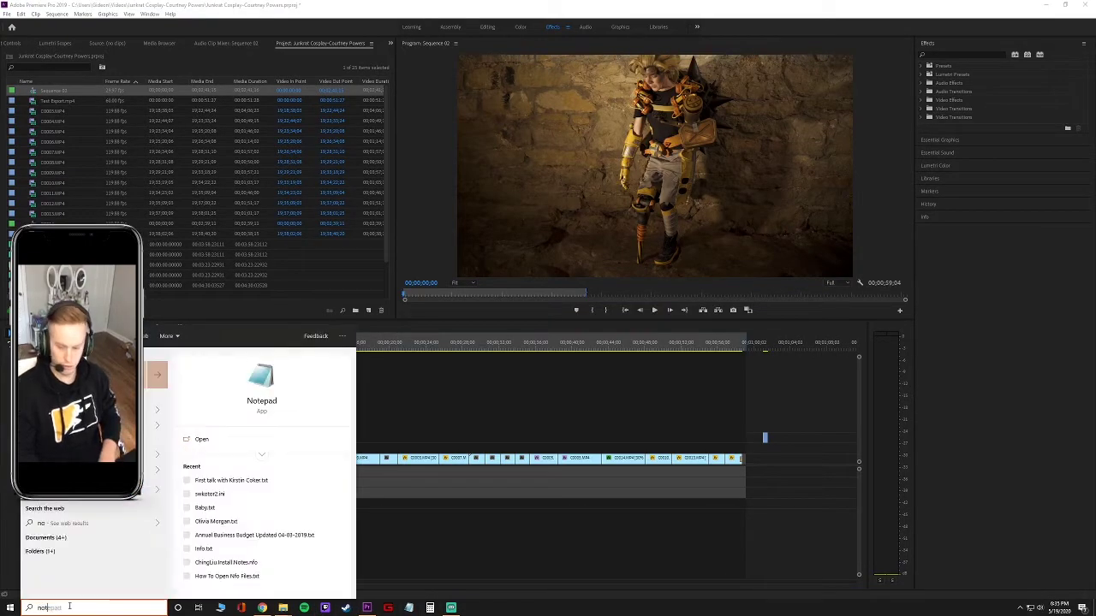
pyautogui.press('Return')
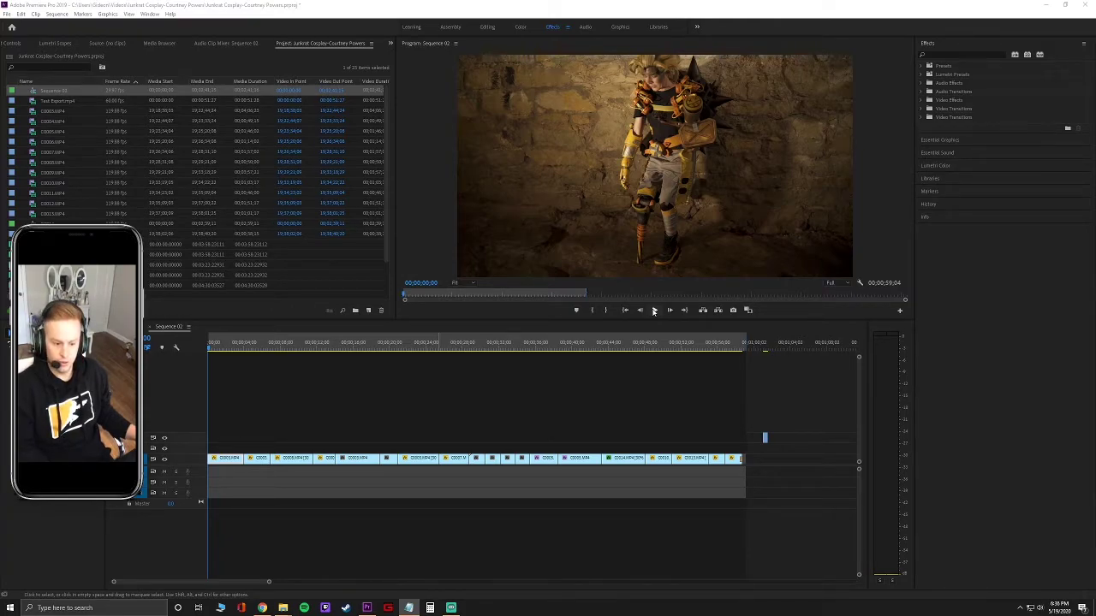
pyautogui.click(653, 311)
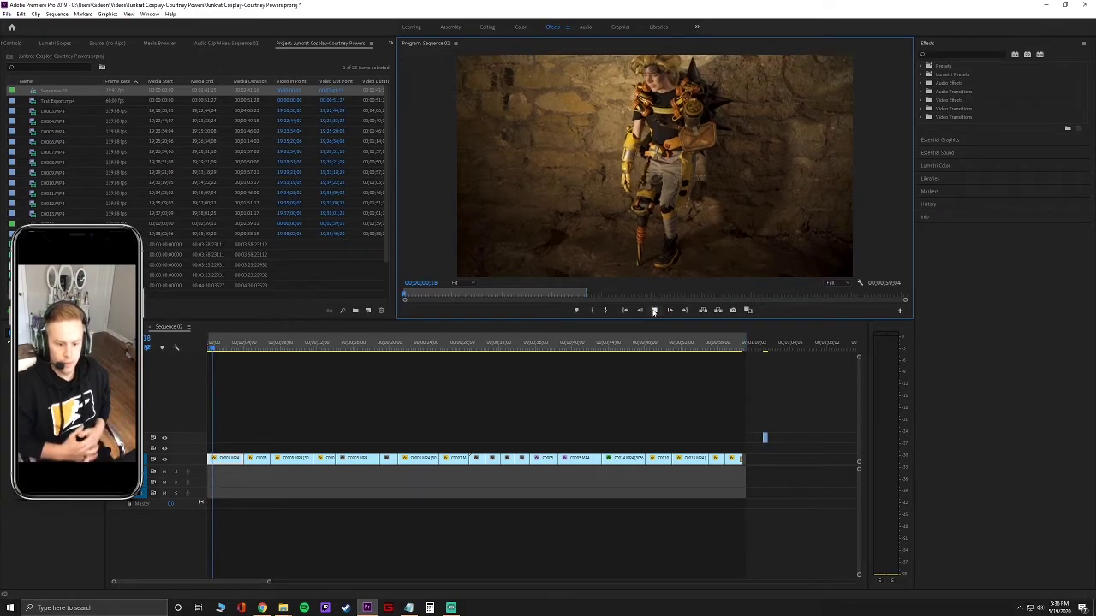
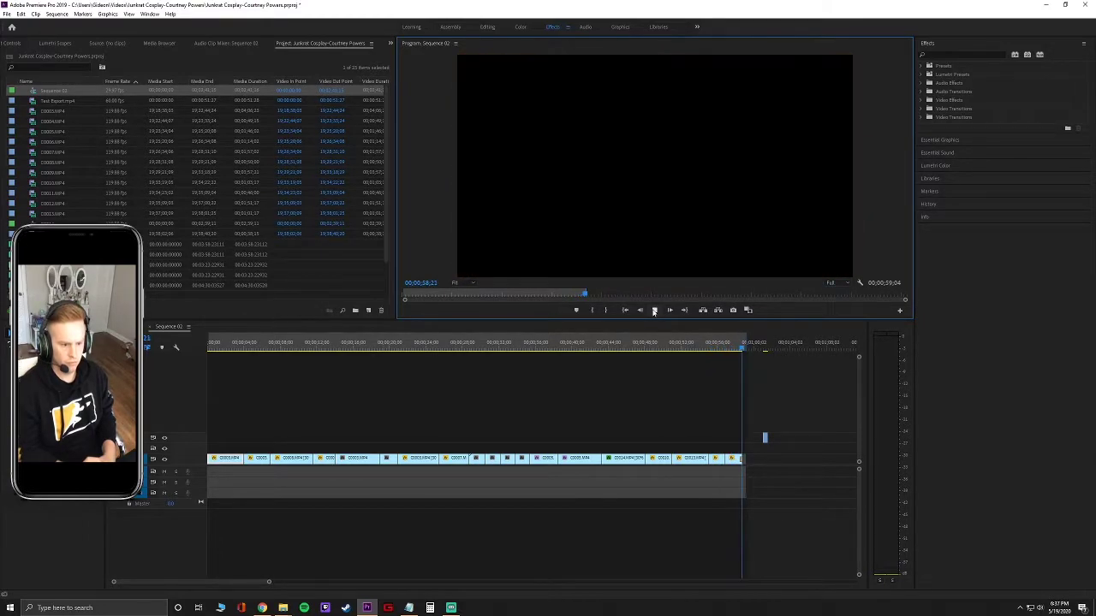
# Zoom into the end of Sequence 02 and drag the last clip's right edge to the sequence end.
pyautogui.click(654, 310)
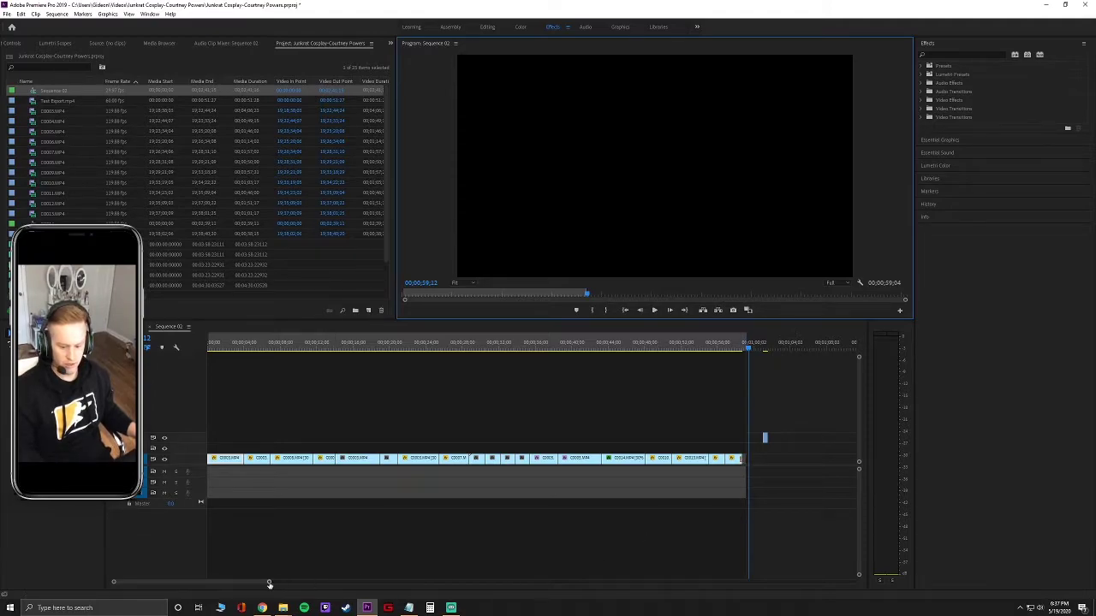
pyautogui.moveTo(269, 583); pyautogui.dragTo(210, 590)
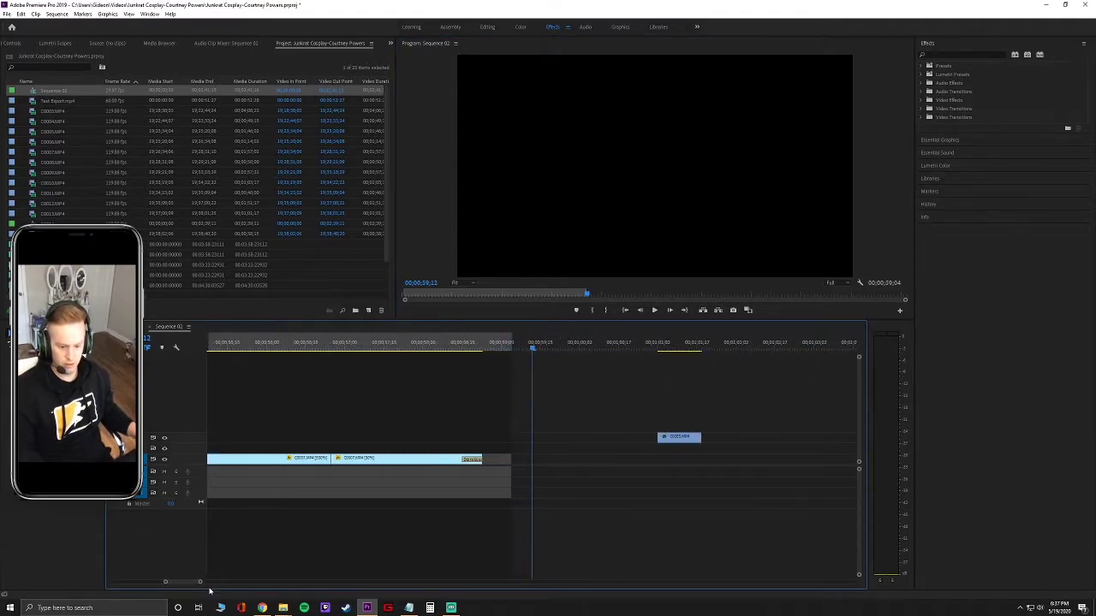
pyautogui.moveTo(480, 460); pyautogui.dragTo(510, 460)
pyautogui.click(511, 343)
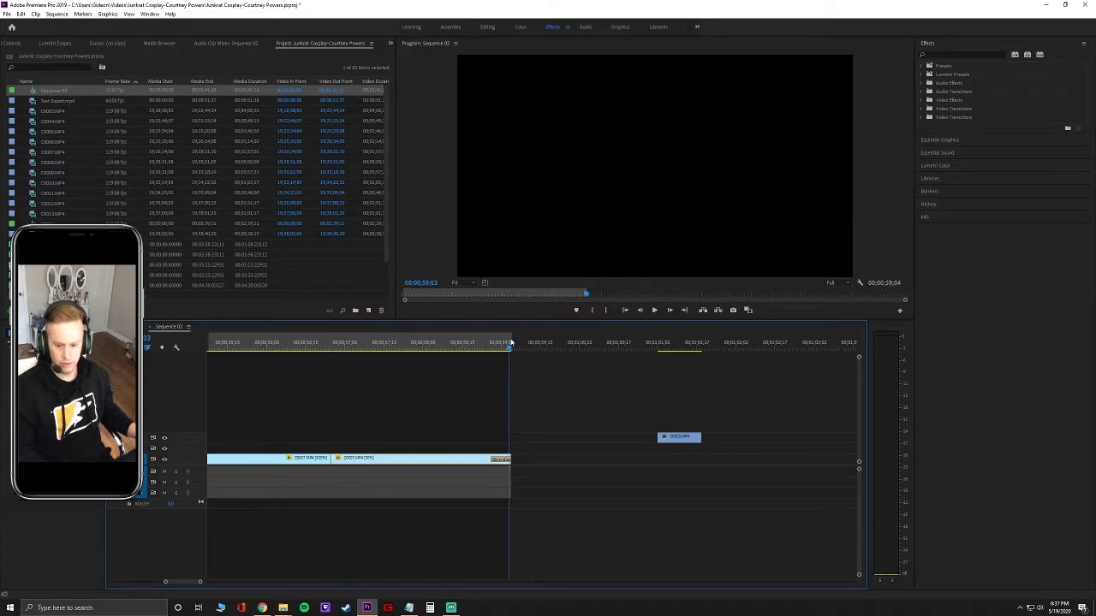
# Play back the extended ending from 54;27, zoom the timeline out, and scrub back toward the start.
pyautogui.moveTo(508, 348); pyautogui.dragTo(294, 344)
pyautogui.press('space')
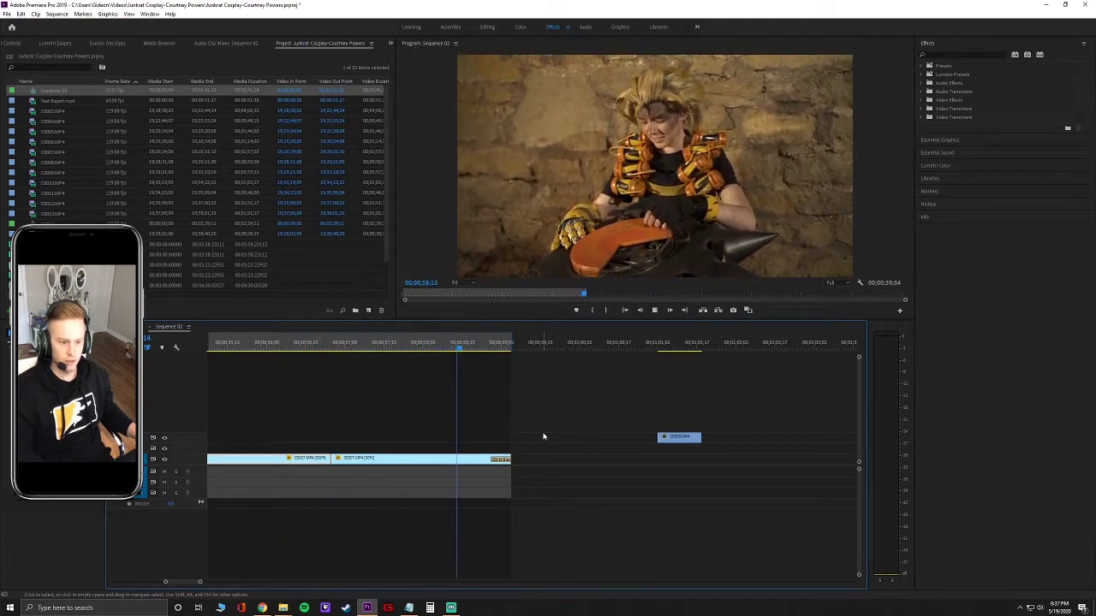
pyautogui.press('space')
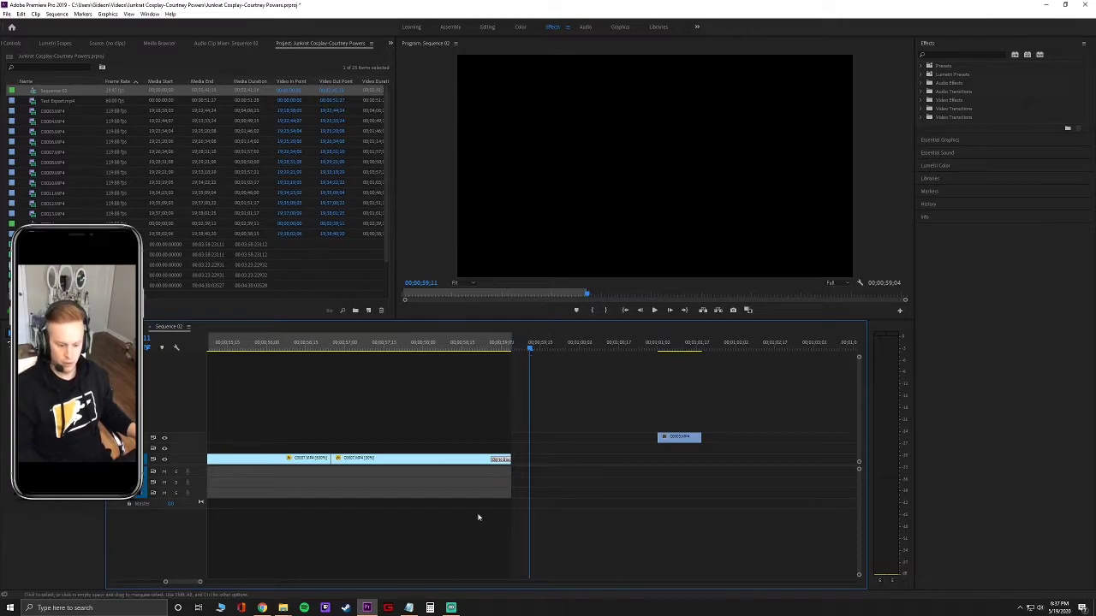
pyautogui.moveTo(201, 583); pyautogui.dragTo(241, 583)
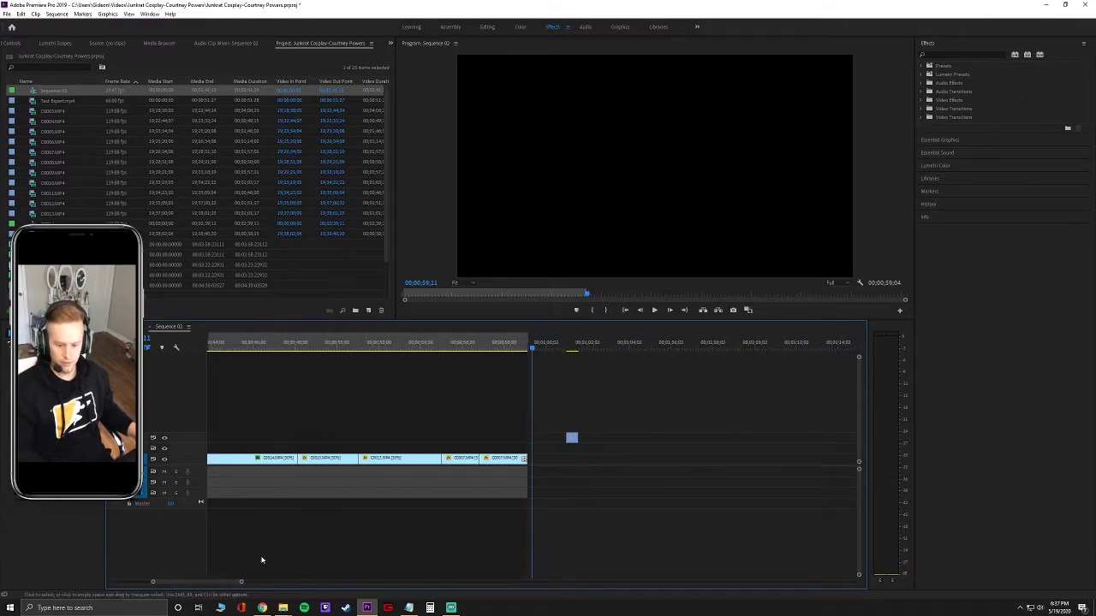
pyautogui.click(440, 349)
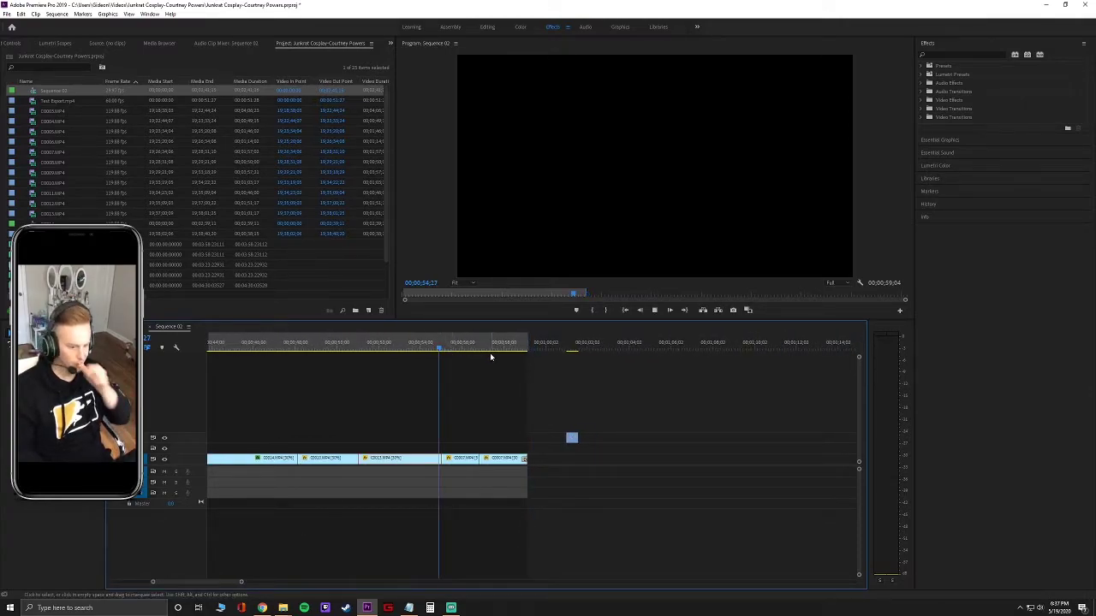
pyautogui.press('space')
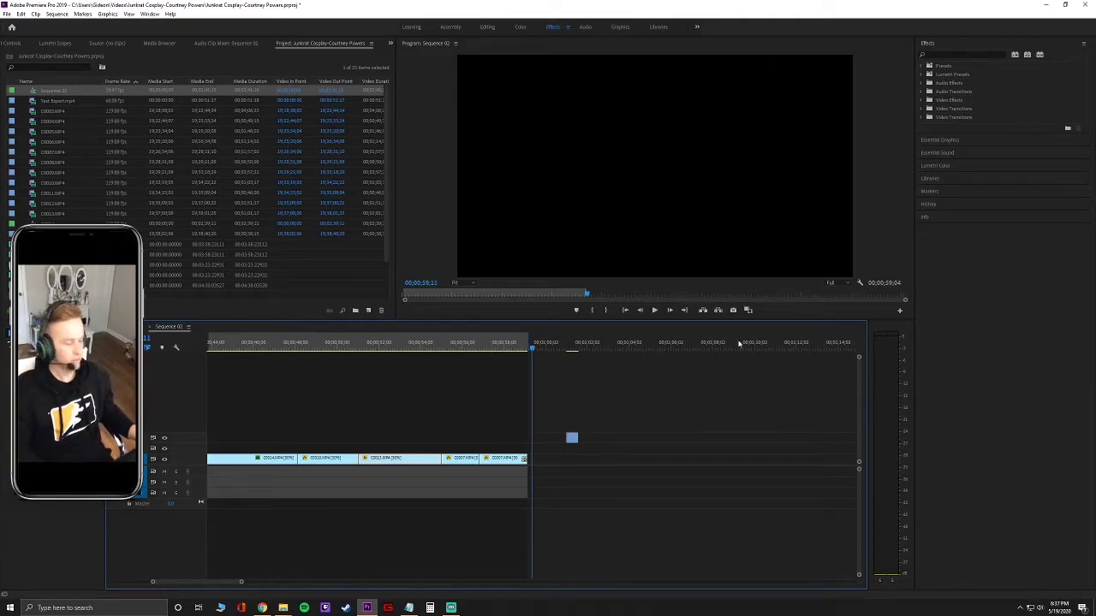
pyautogui.moveTo(242, 583); pyautogui.dragTo(286, 583)
pyautogui.moveTo(535, 343); pyautogui.dragTo(143, 383)
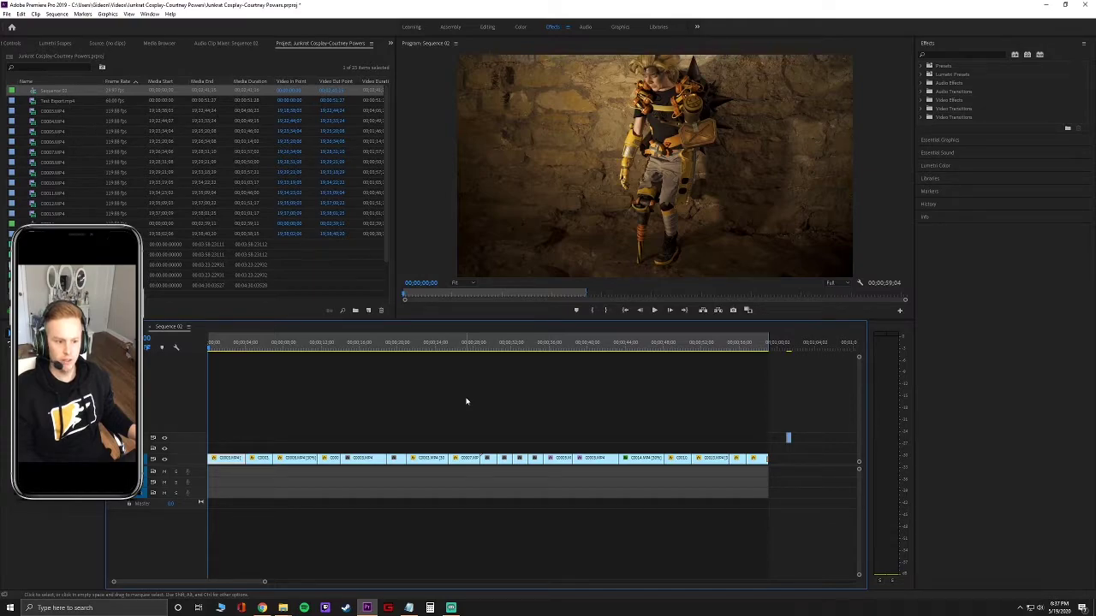
# Swap the Project panel's clip list for the Lumetri Scopes displays.
pyautogui.click(56, 44)
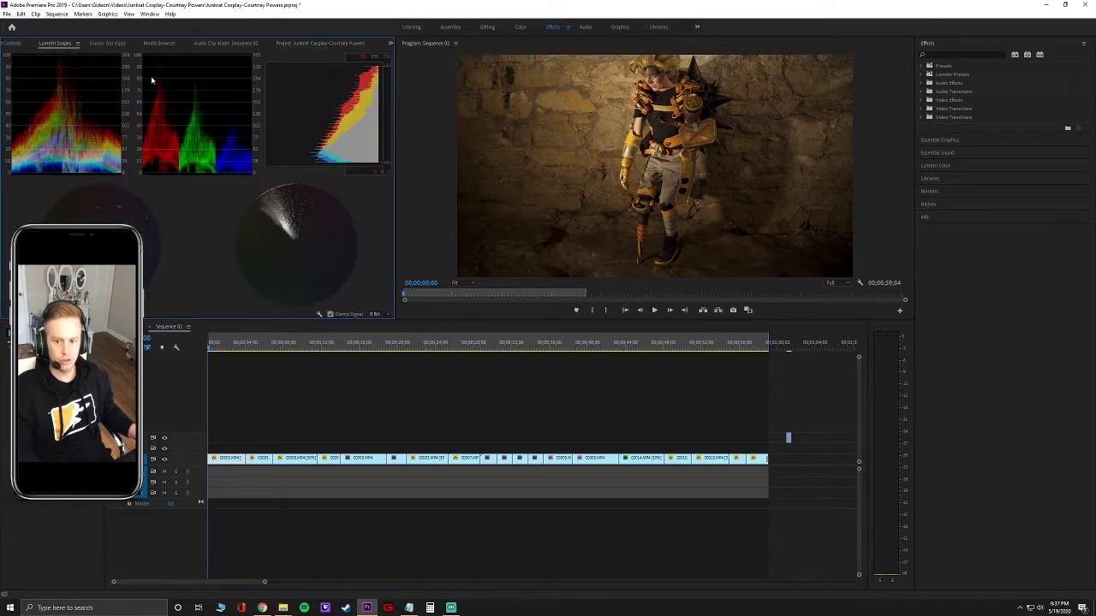
pyautogui.click(317, 44)
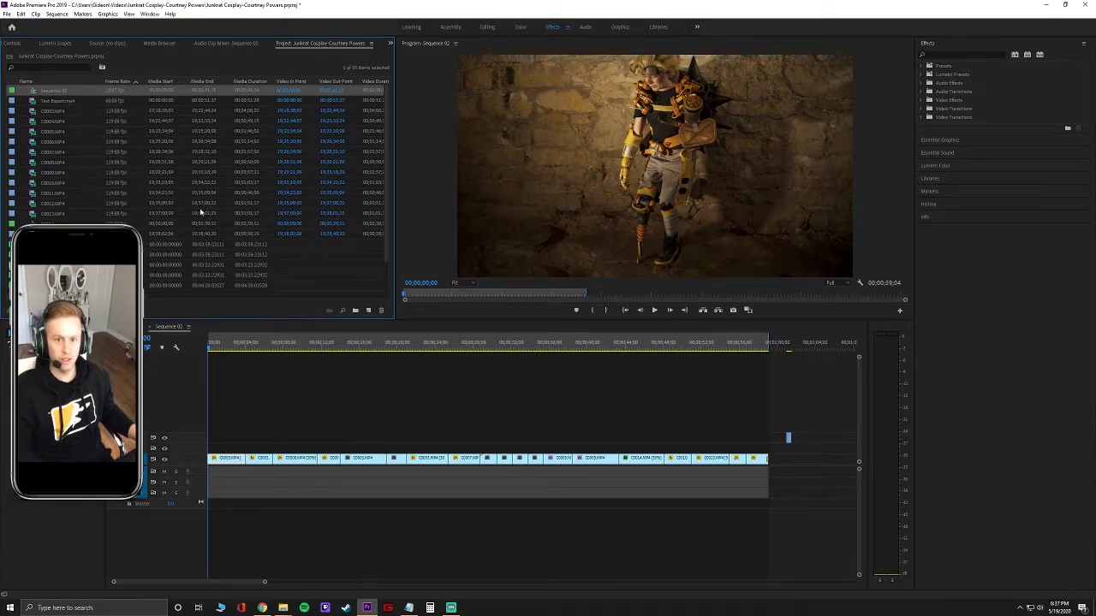
pyautogui.click(56, 43)
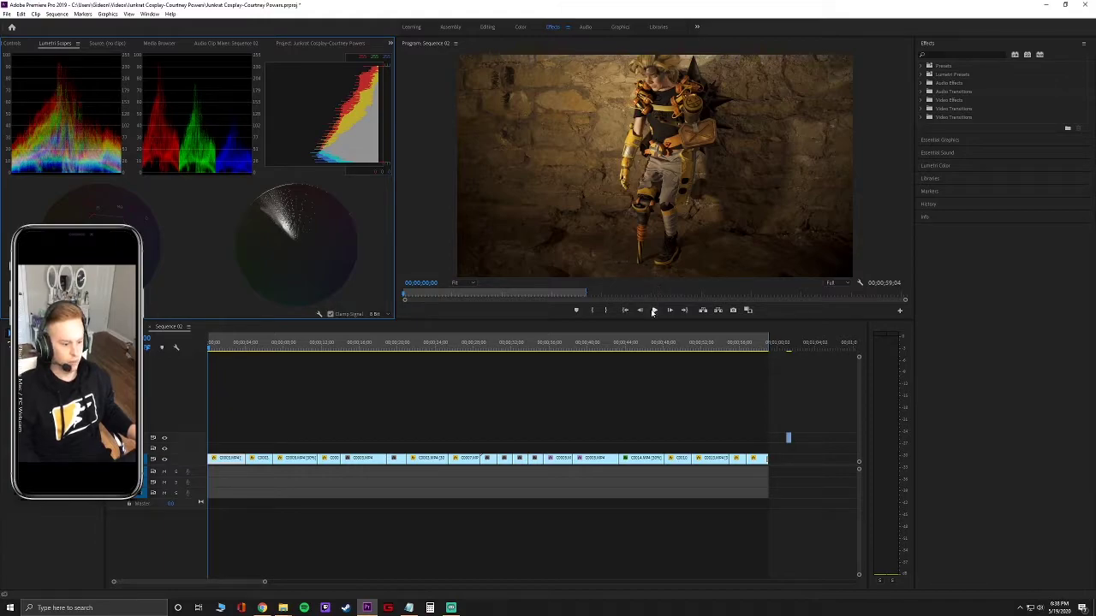
pyautogui.hotkey('alt', 'Tab')
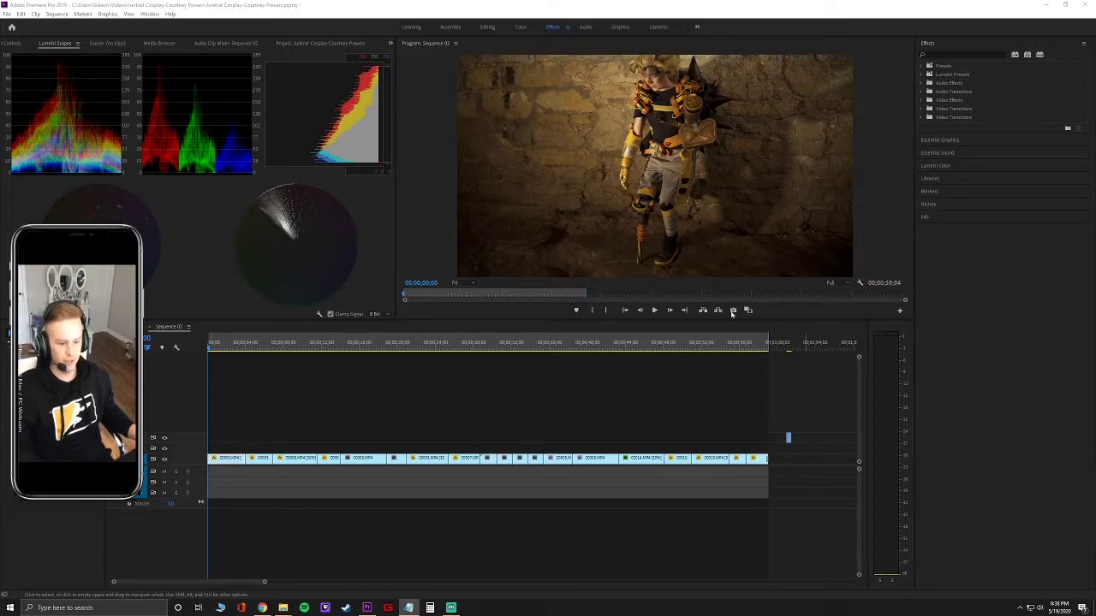
# Play Sequence 02 while watching the scopes and stop at 15;14.
pyautogui.click(657, 311)
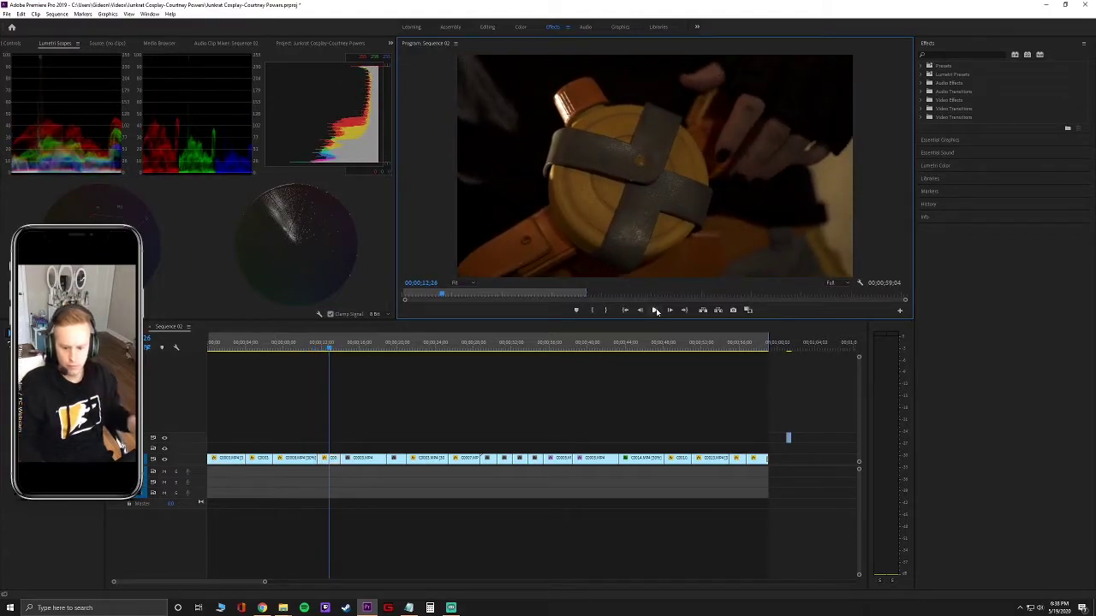
pyautogui.hotkey('alt', 'Tab')
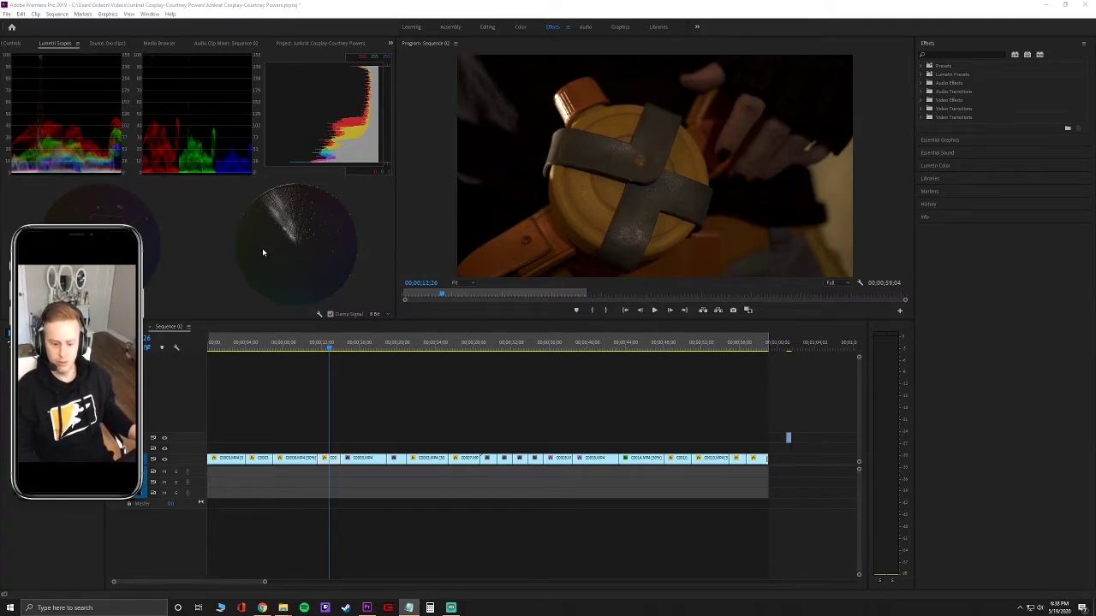
pyautogui.moveTo(329, 351)
pyautogui.mouseDown()
pyautogui.moveTo(282, 353)
pyautogui.moveTo(326, 354)
pyautogui.mouseUp()
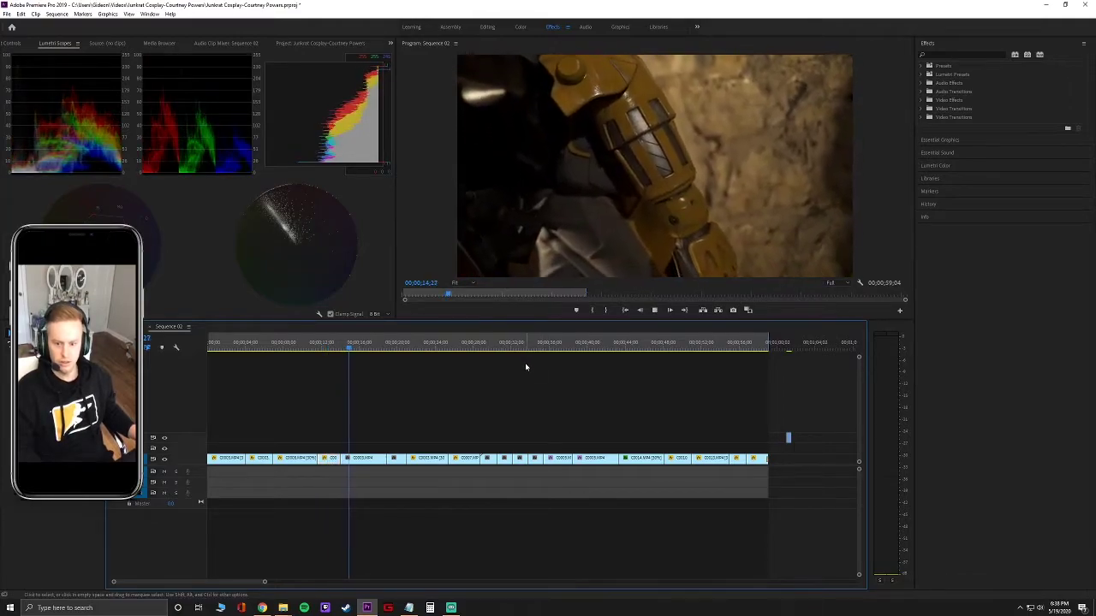
pyautogui.press('space')
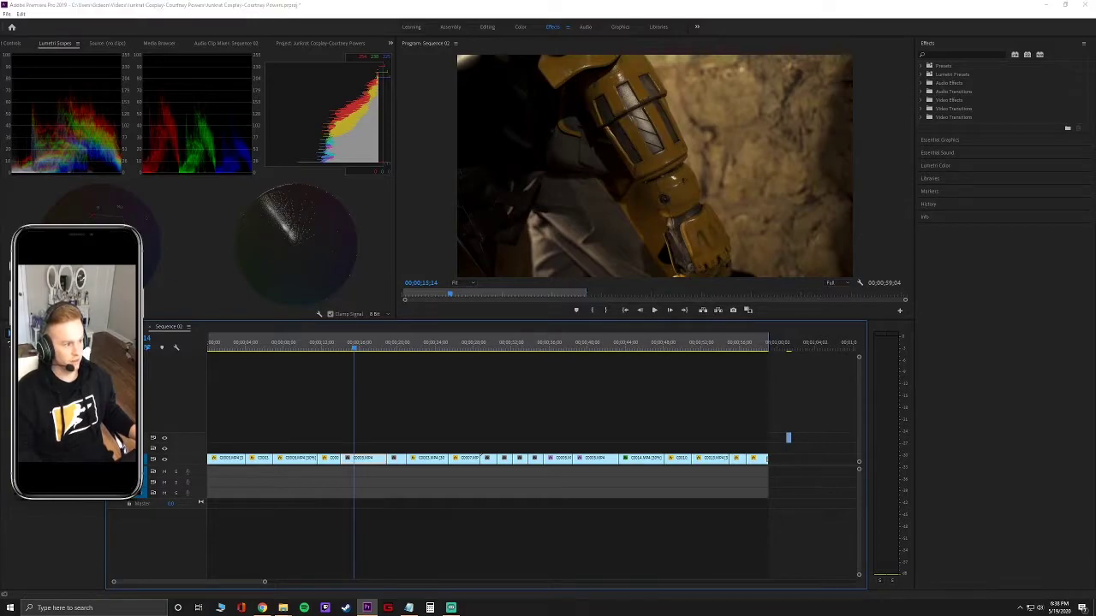
pyautogui.hotkey('alt', 'Tab')
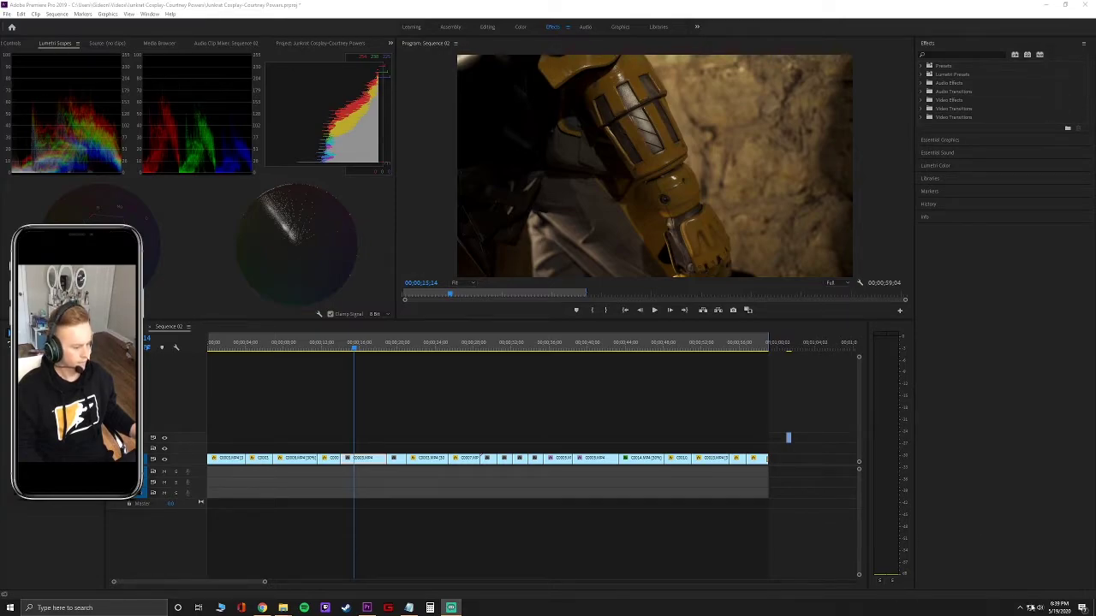
# Open the tray's playback device list and select Digital Audio (S/PDIF).
pyautogui.click(1040, 608)
pyautogui.click(1023, 567)
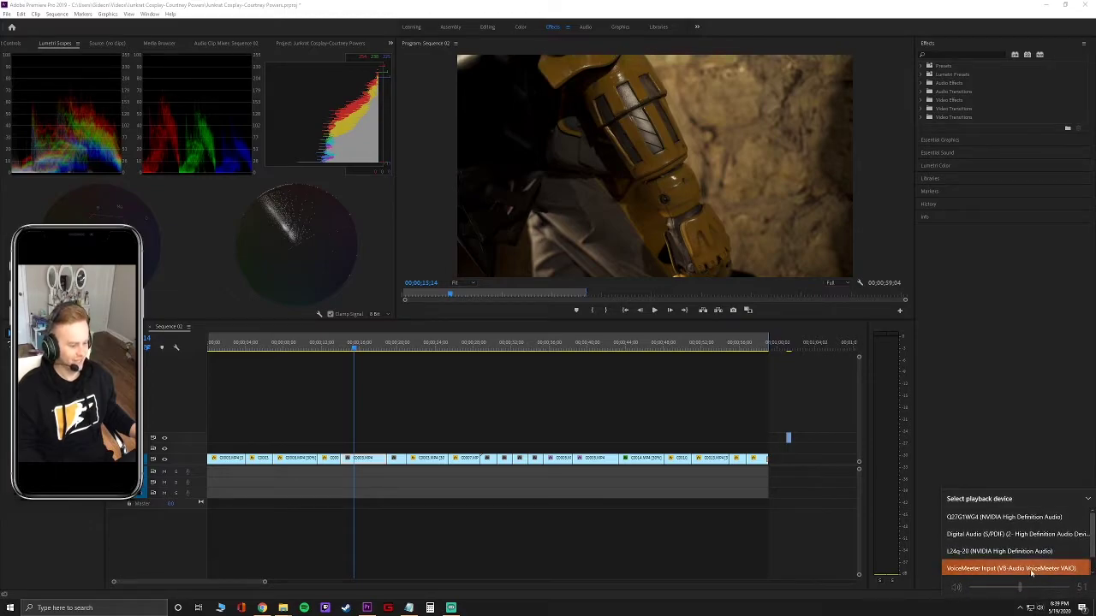
pyautogui.scroll(-2, 1032, 570)
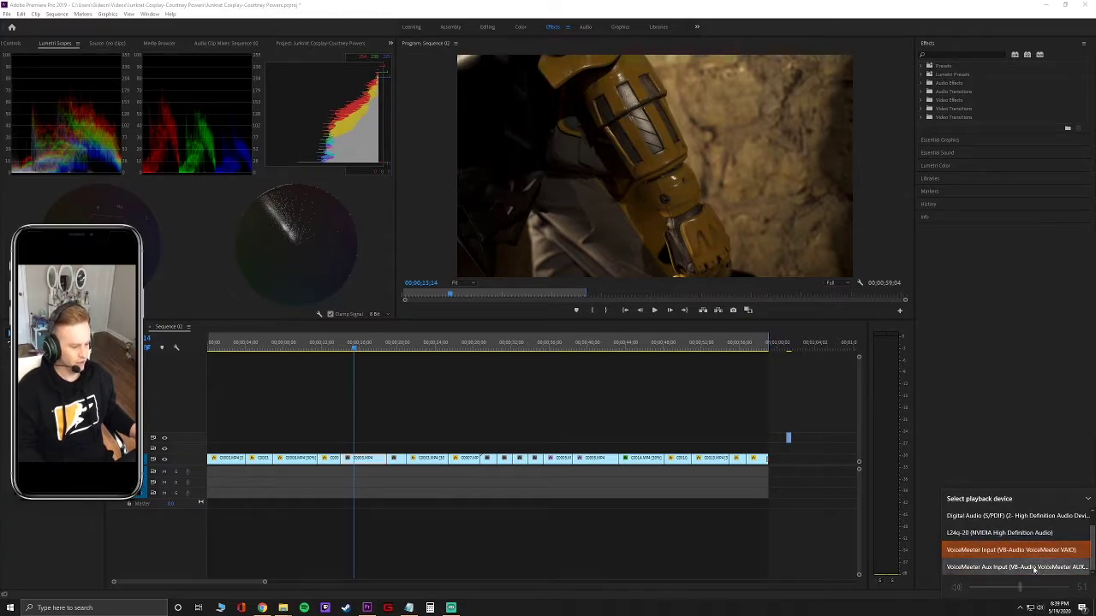
pyautogui.scroll(1, 1033, 567)
pyautogui.scroll(-1, 1033, 561)
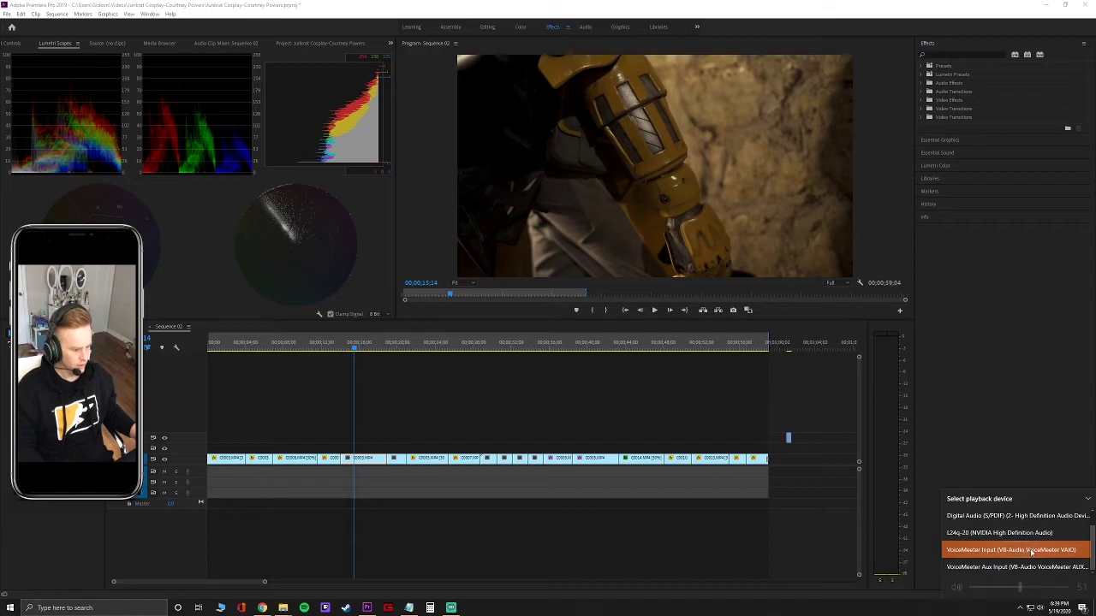
pyautogui.scroll(1, 1031, 552)
pyautogui.click(1046, 537)
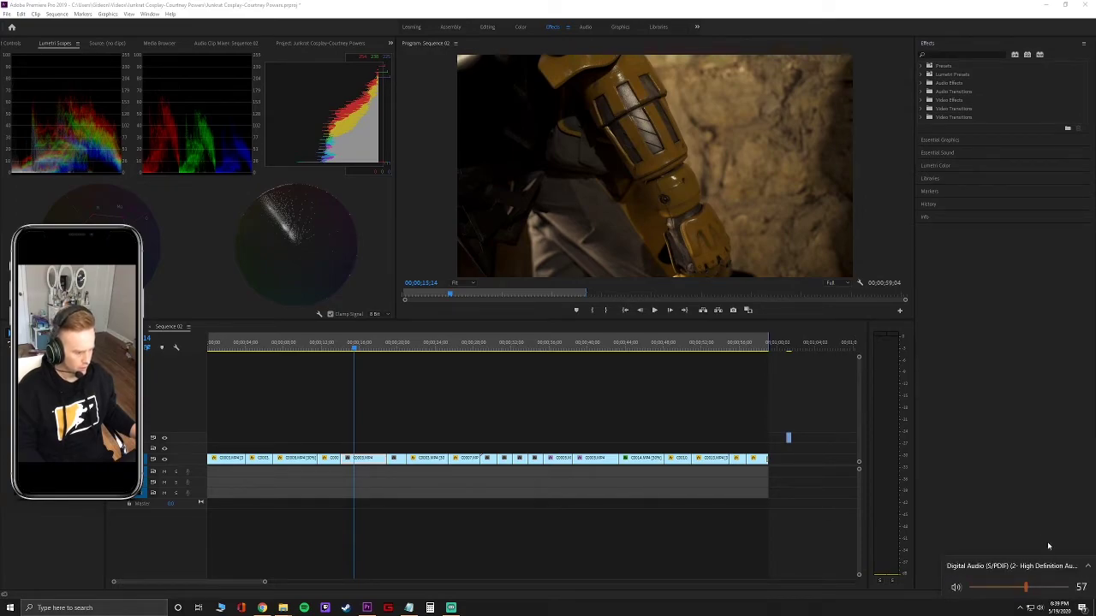
# Switch sound output to Headphones (Xbox Controller) and set its volume to 55.
pyautogui.click(1043, 566)
pyautogui.scroll(-1, 1042, 563)
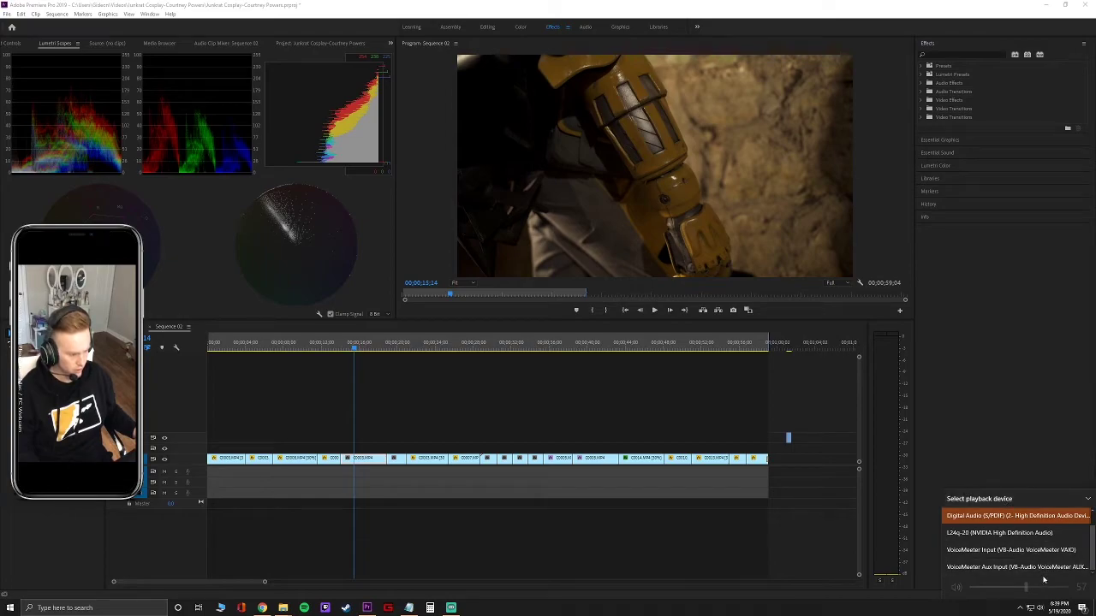
pyautogui.click(1093, 514)
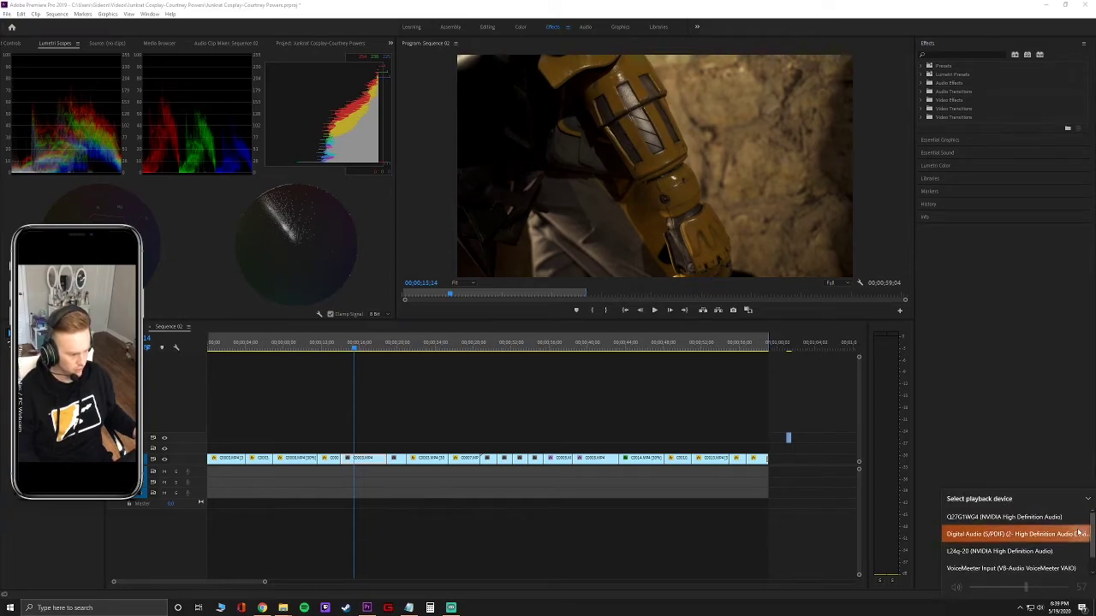
pyautogui.click(1077, 532)
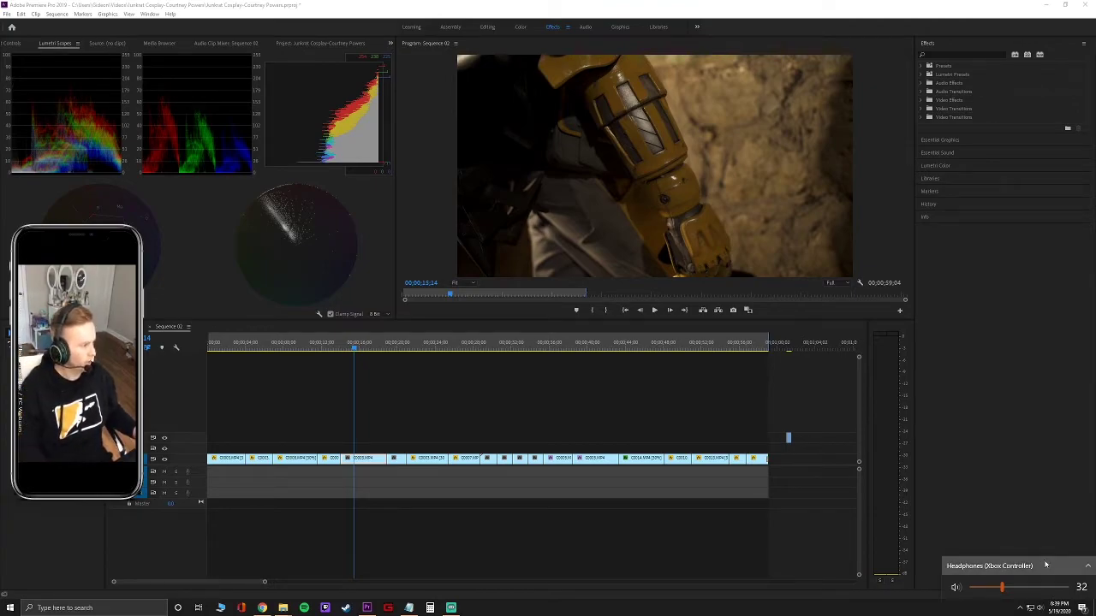
pyautogui.click(1026, 586)
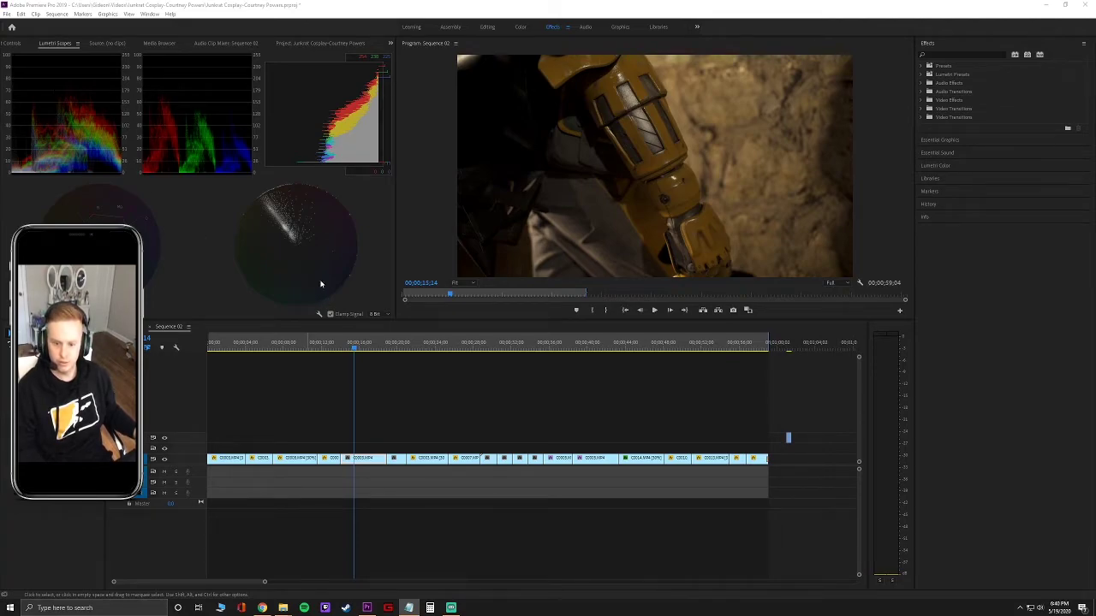
# Play Sequence 02 from 16;07, pausing at 23;03, then jump back to the start.
pyautogui.click(360, 349)
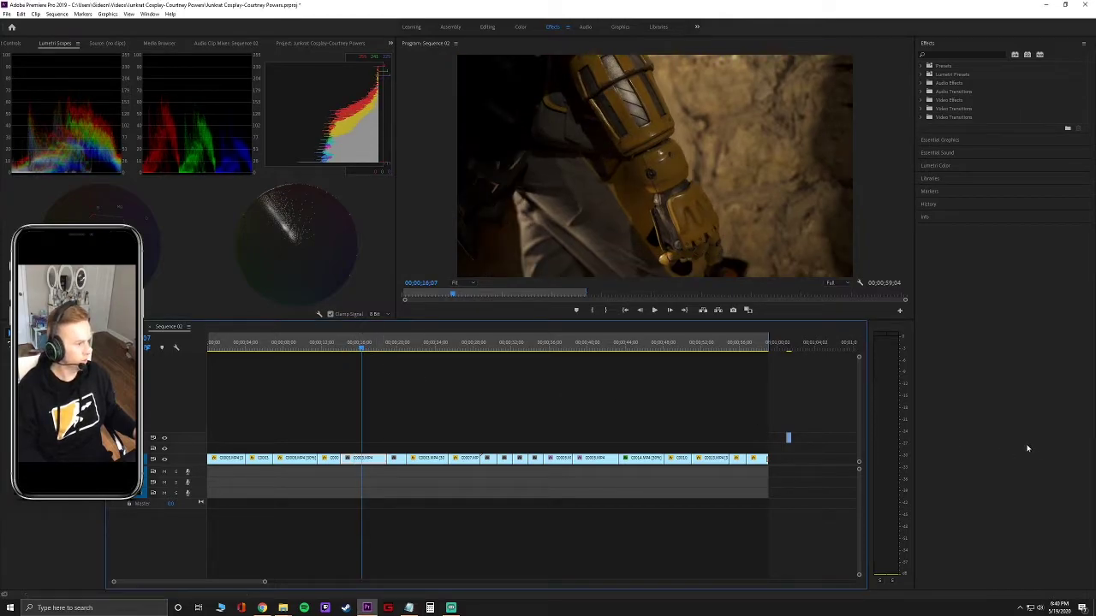
pyautogui.press('space')
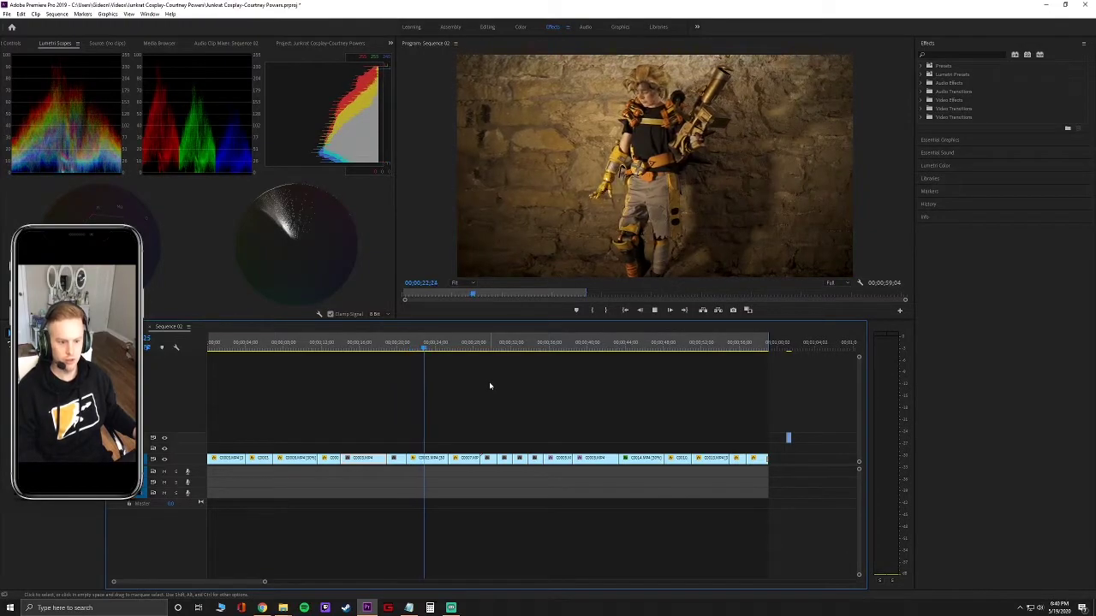
pyautogui.press('space')
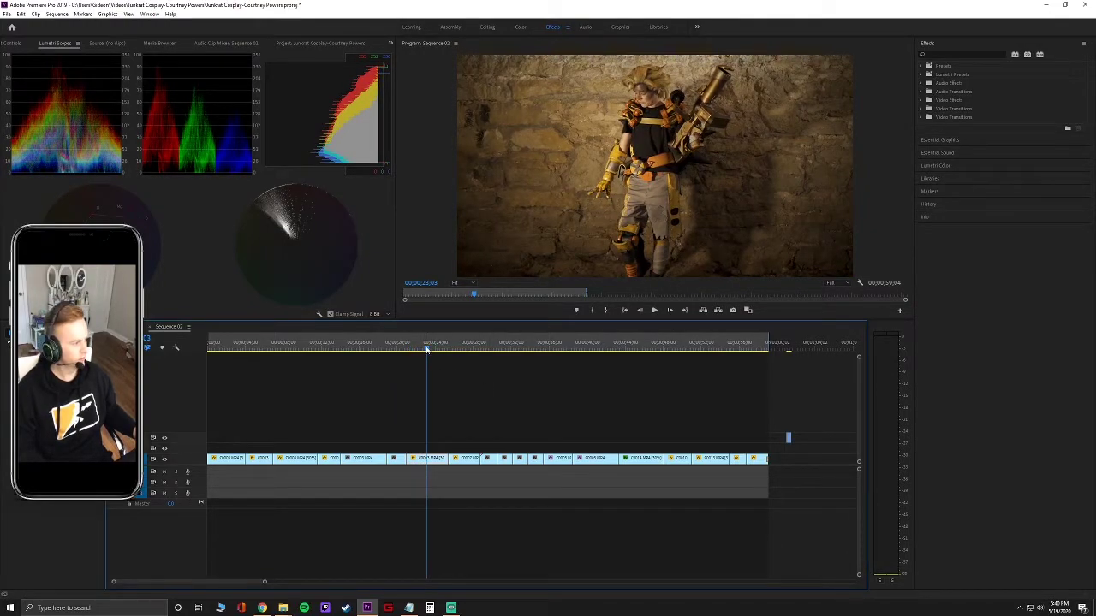
pyautogui.press('space')
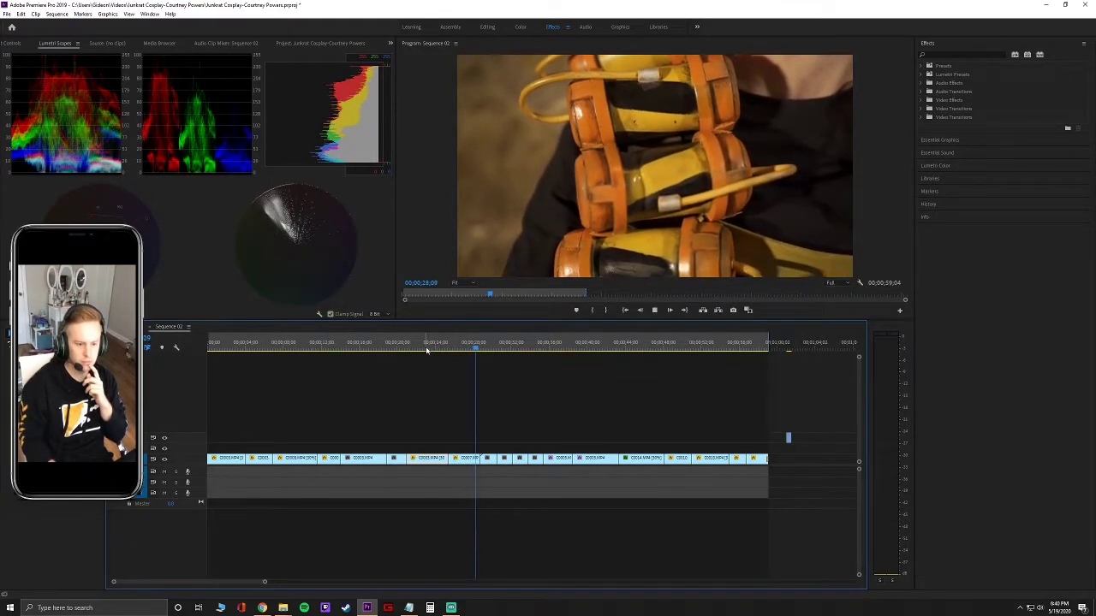
pyautogui.press('space')
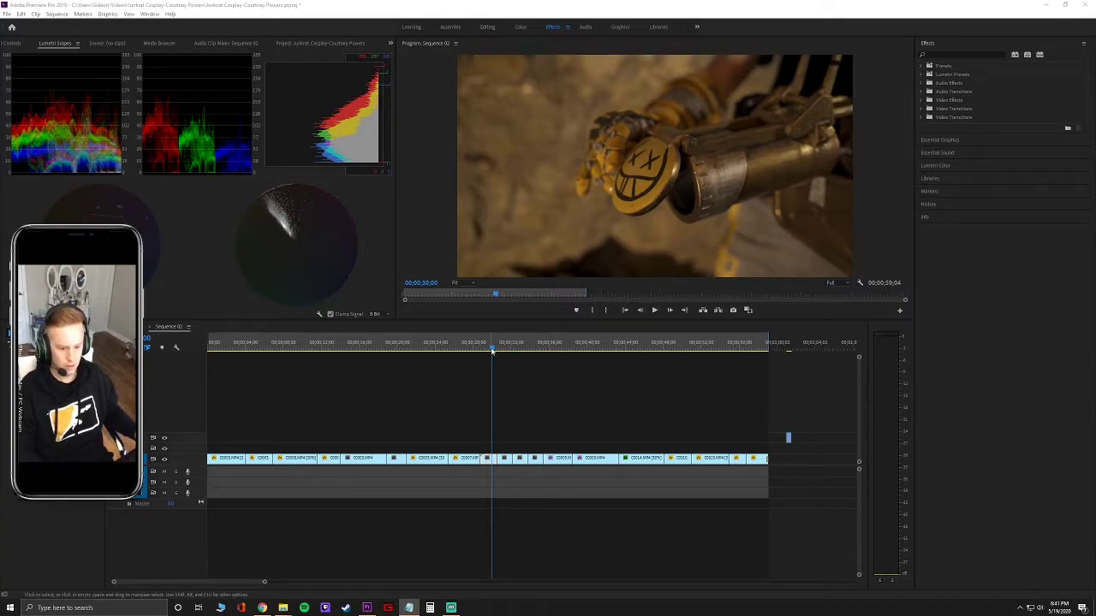
pyautogui.click(542, 365)
pyautogui.press('space')
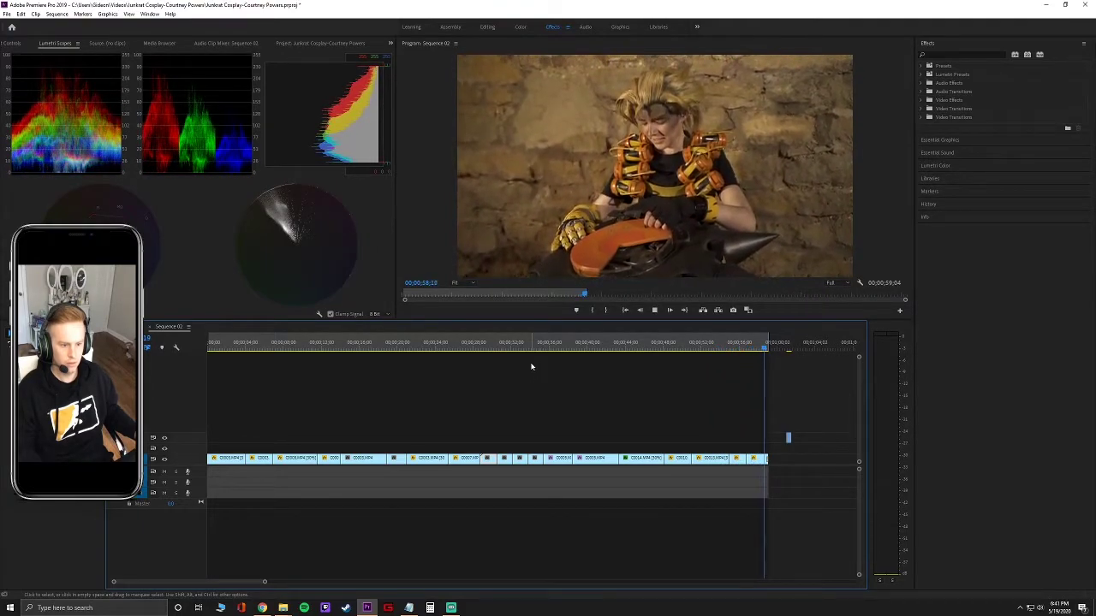
pyautogui.press('Home')
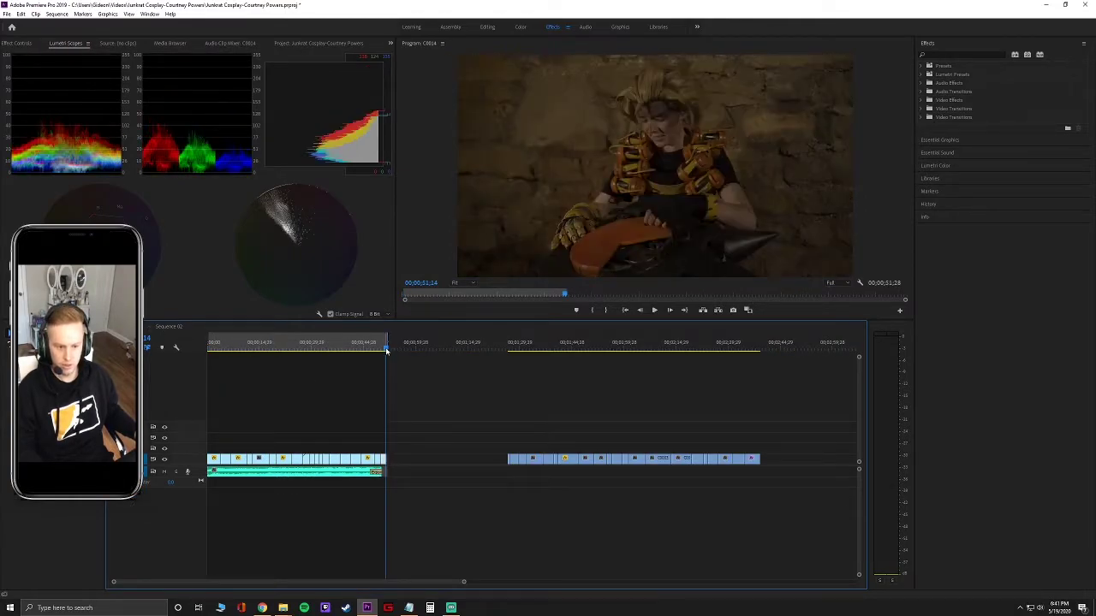
pyautogui.moveTo(386, 350); pyautogui.dragTo(203, 359)
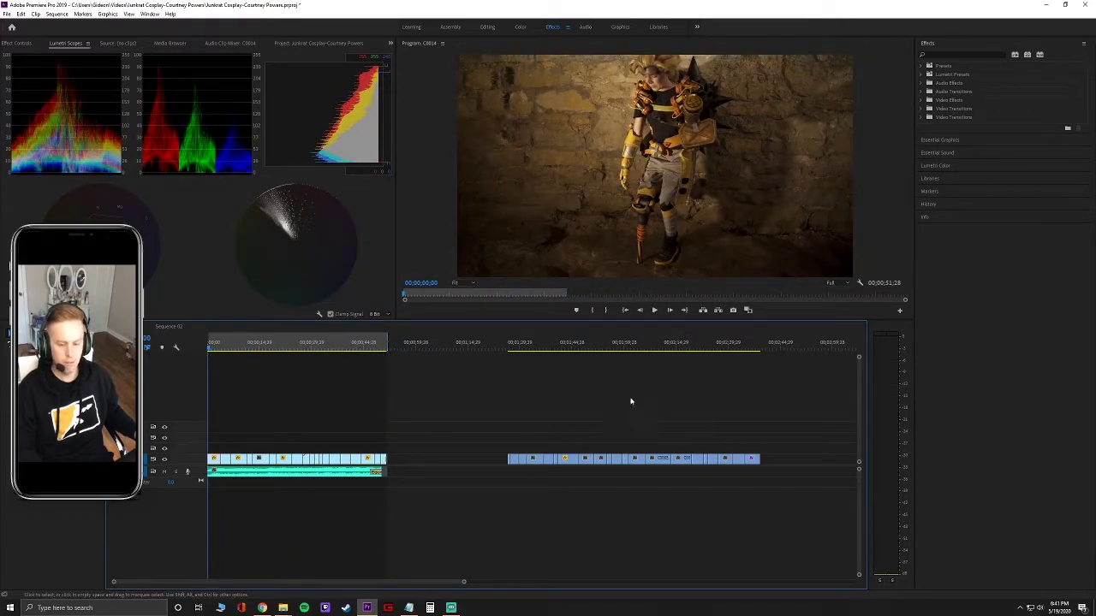
pyautogui.press('space')
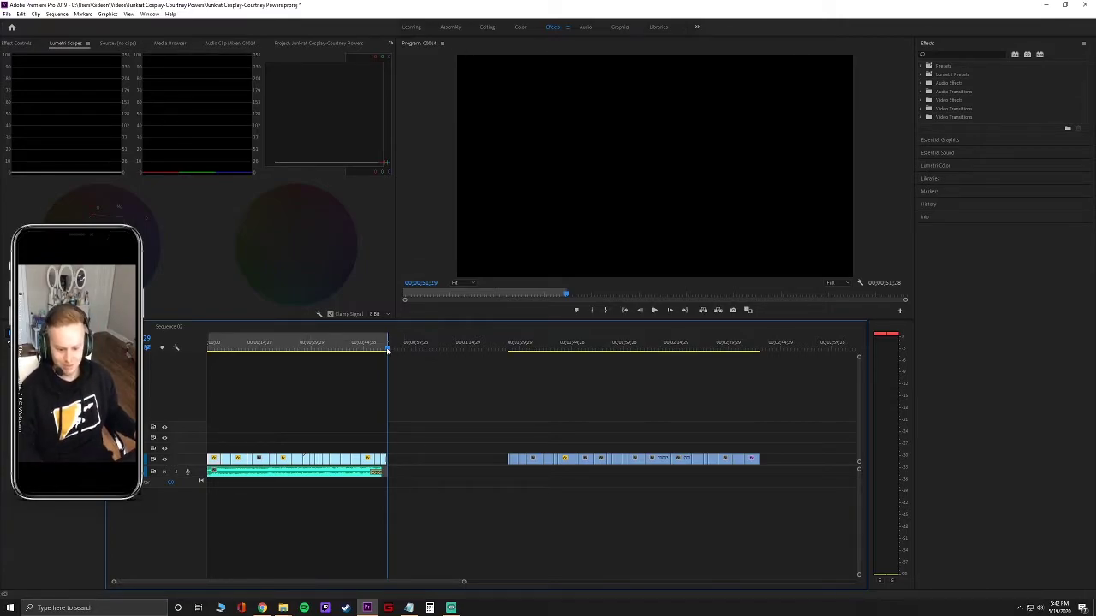
pyautogui.moveTo(387, 349); pyautogui.dragTo(202, 353)
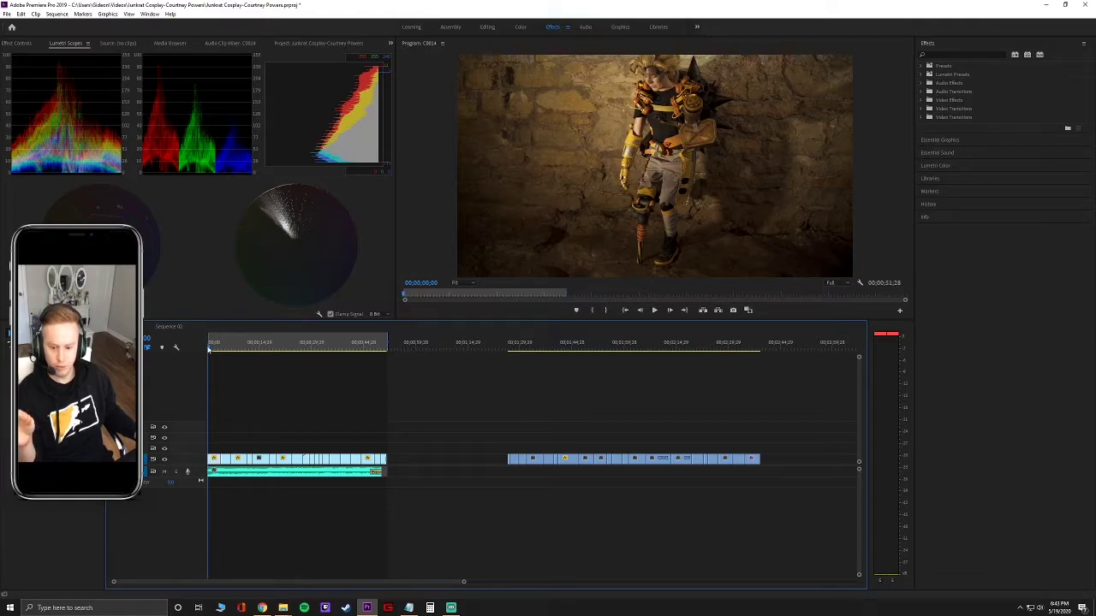
pyautogui.moveTo(210, 349); pyautogui.dragTo(281, 355)
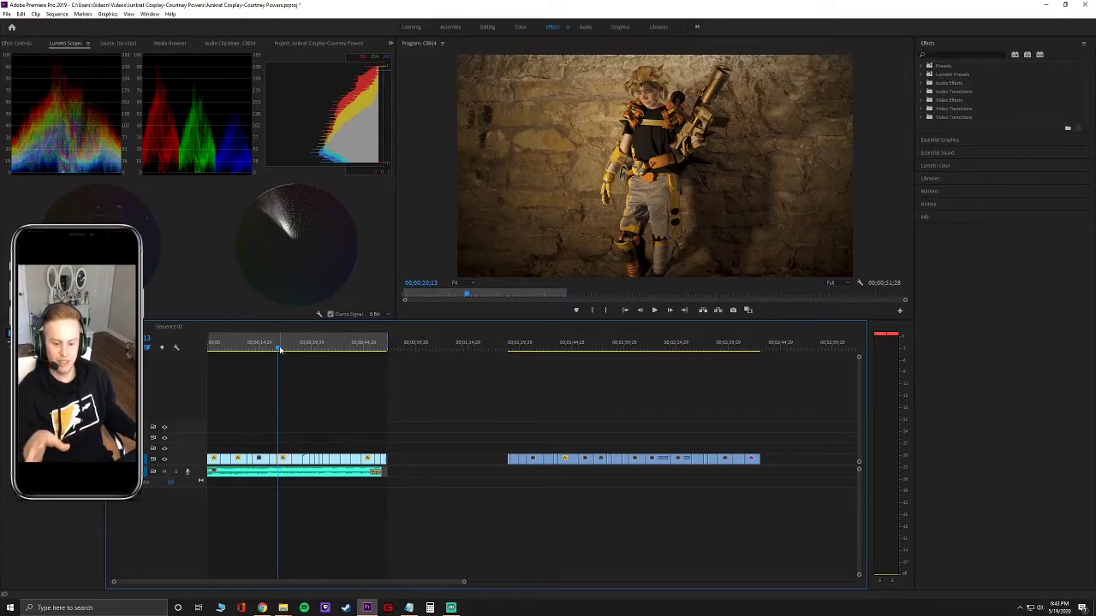
pyautogui.moveTo(498, 456); pyautogui.dragTo(739, 461)
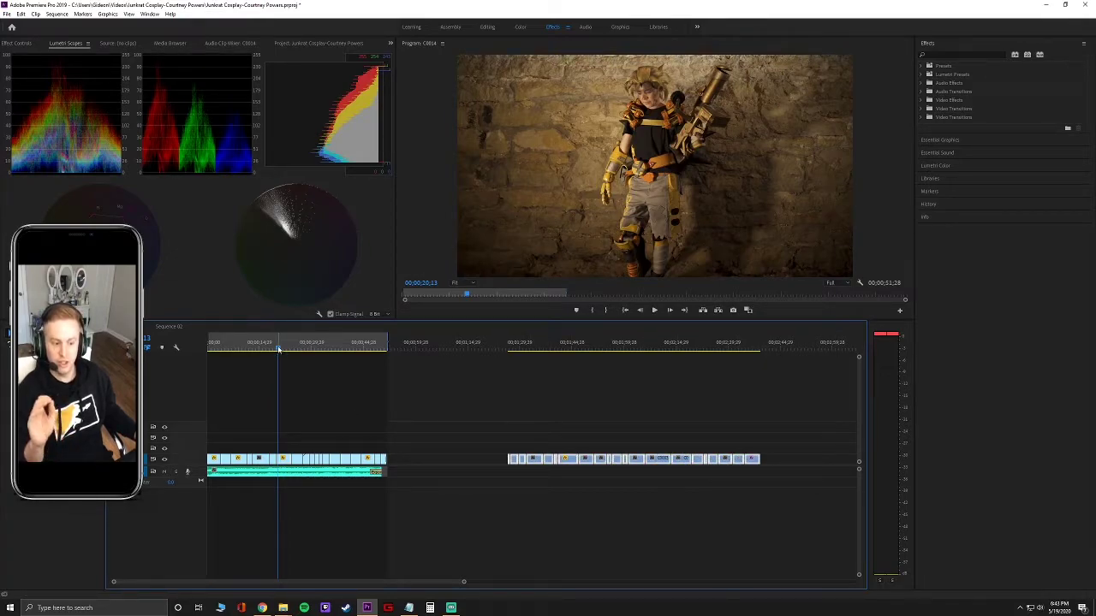
pyautogui.moveTo(278, 350); pyautogui.dragTo(342, 362)
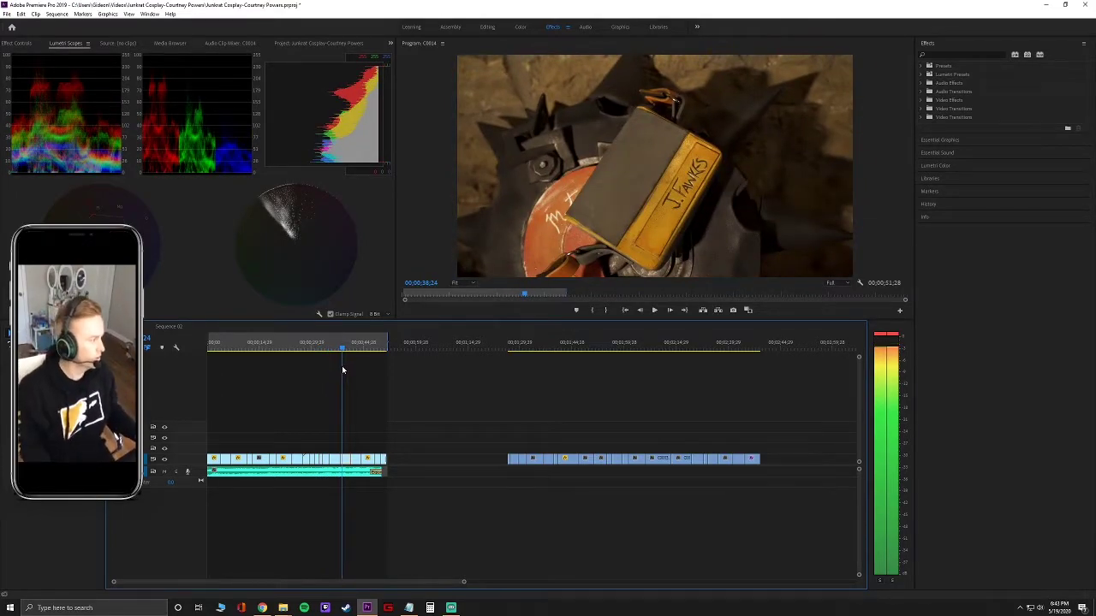
pyautogui.moveTo(342, 370); pyautogui.dragTo(363, 376)
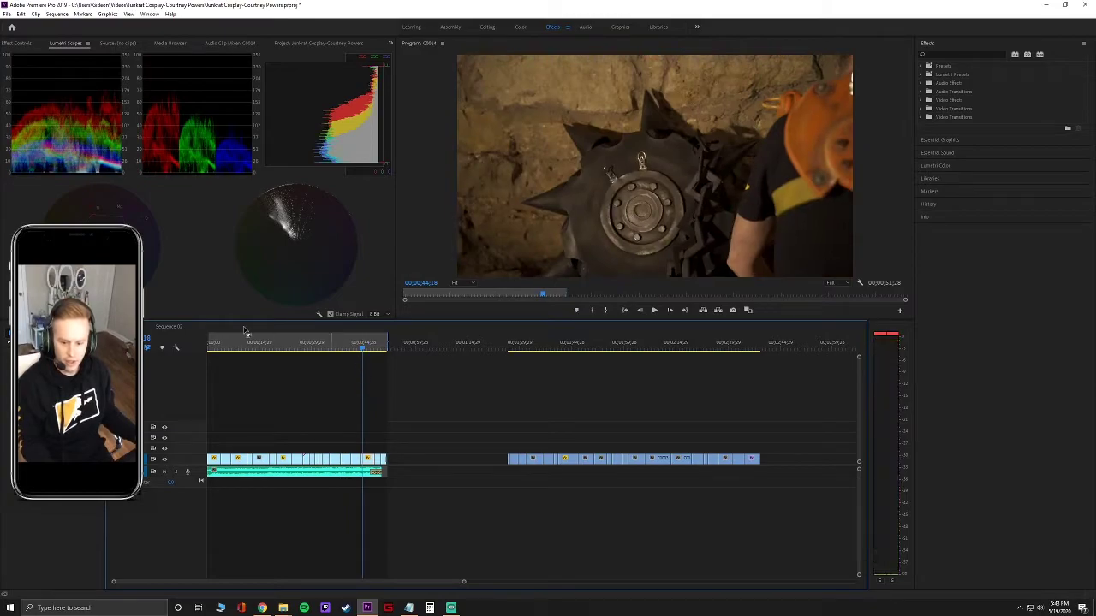
pyautogui.click(168, 327)
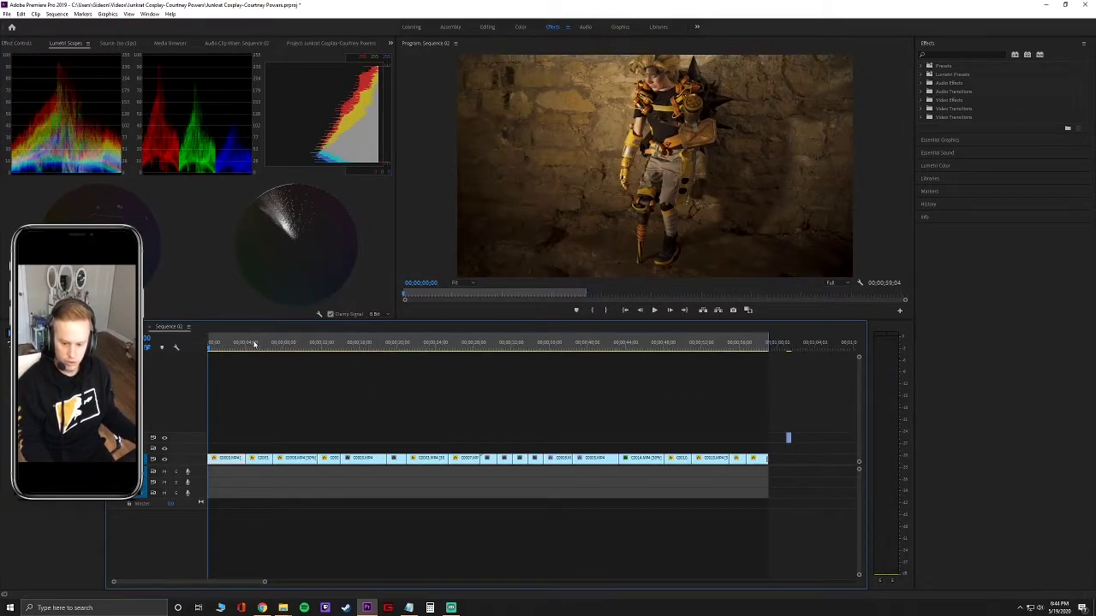
# Scrub forward and back through Sequence 02's clips, ending around the 12-second mark.
pyautogui.moveTo(208, 351); pyautogui.dragTo(525, 355)
pyautogui.moveTo(614, 366); pyautogui.dragTo(669, 352)
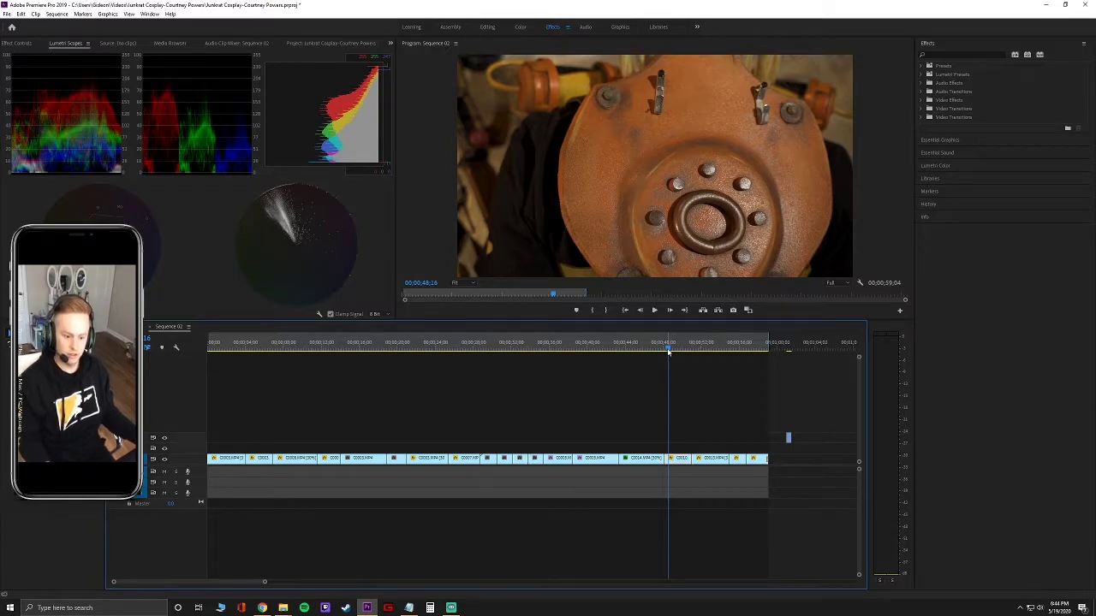
pyautogui.moveTo(669, 351); pyautogui.dragTo(231, 348)
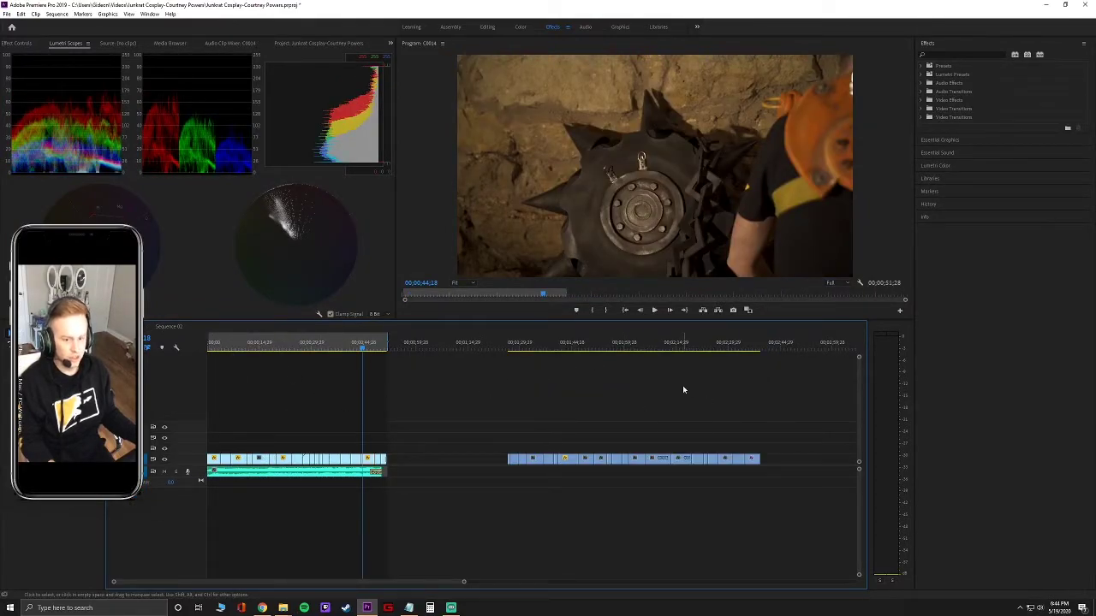
pyautogui.click(168, 327)
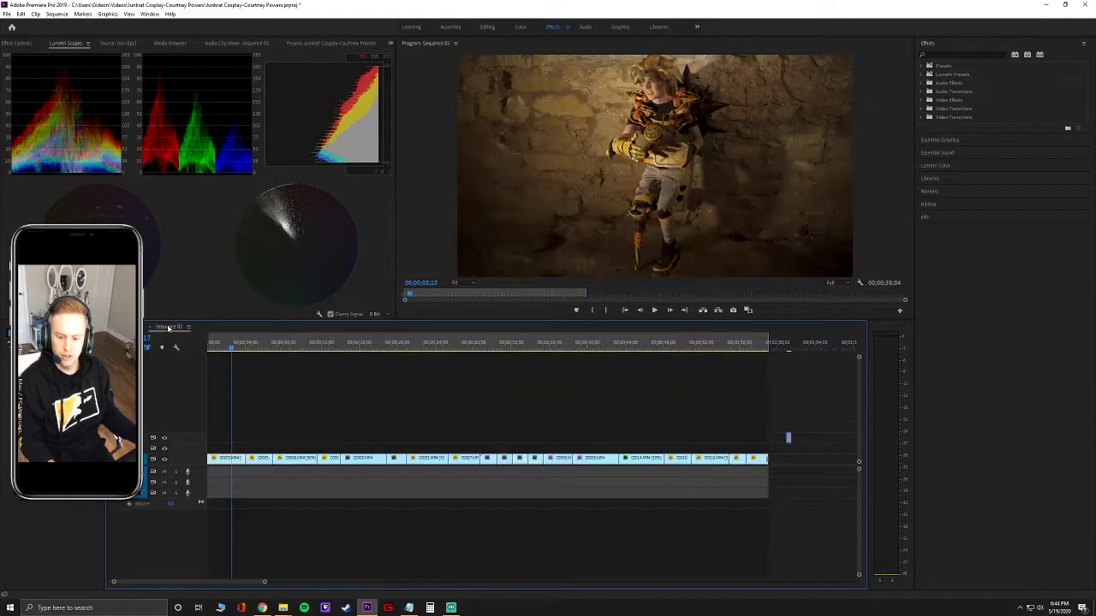
pyautogui.moveTo(230, 349); pyautogui.dragTo(304, 353)
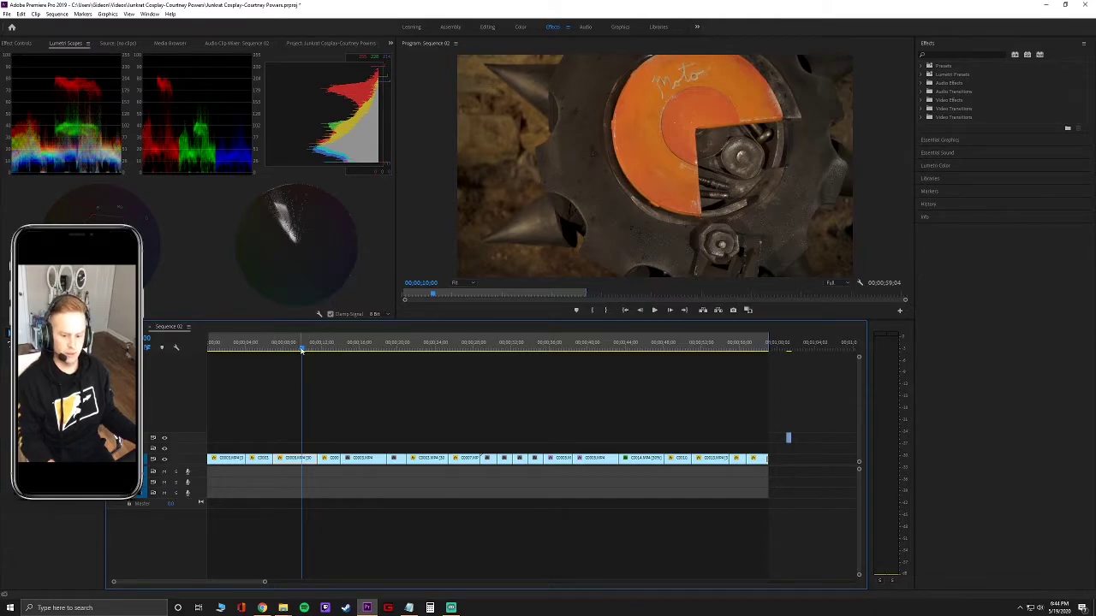
pyautogui.moveTo(301, 351); pyautogui.dragTo(768, 377)
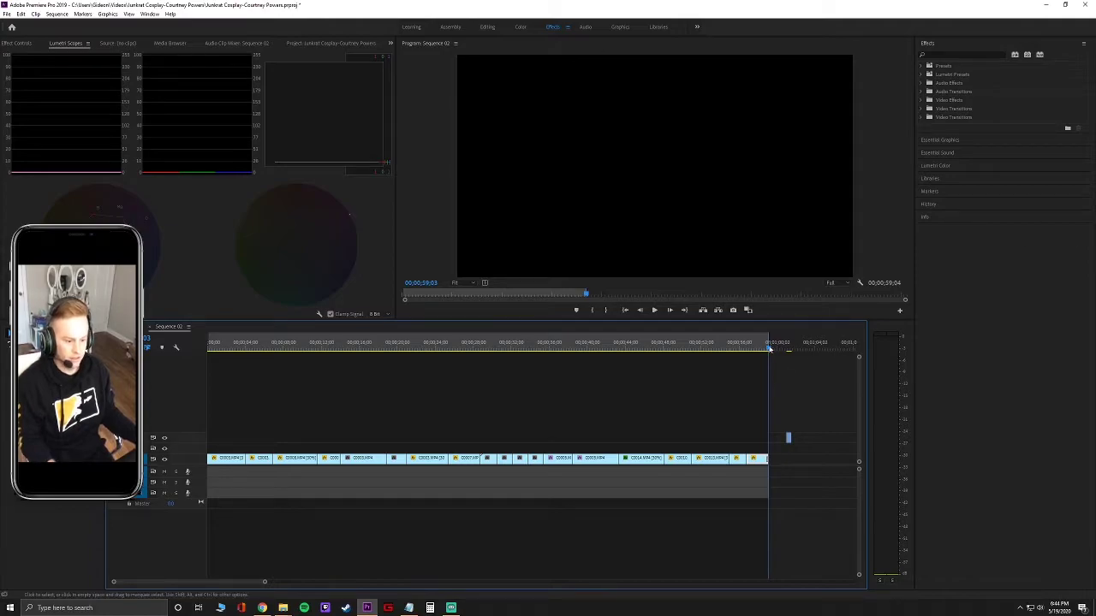
pyautogui.moveTo(768, 376); pyautogui.dragTo(369, 399)
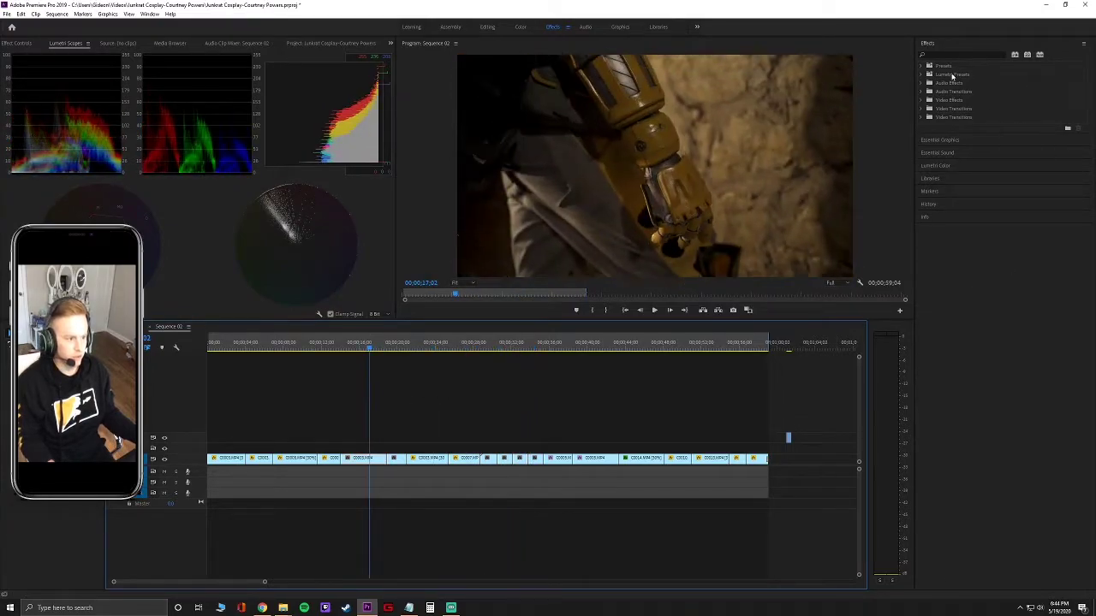
# Switch to the Color workspace and raise Exposure on the arm shot.
pyautogui.click(516, 27)
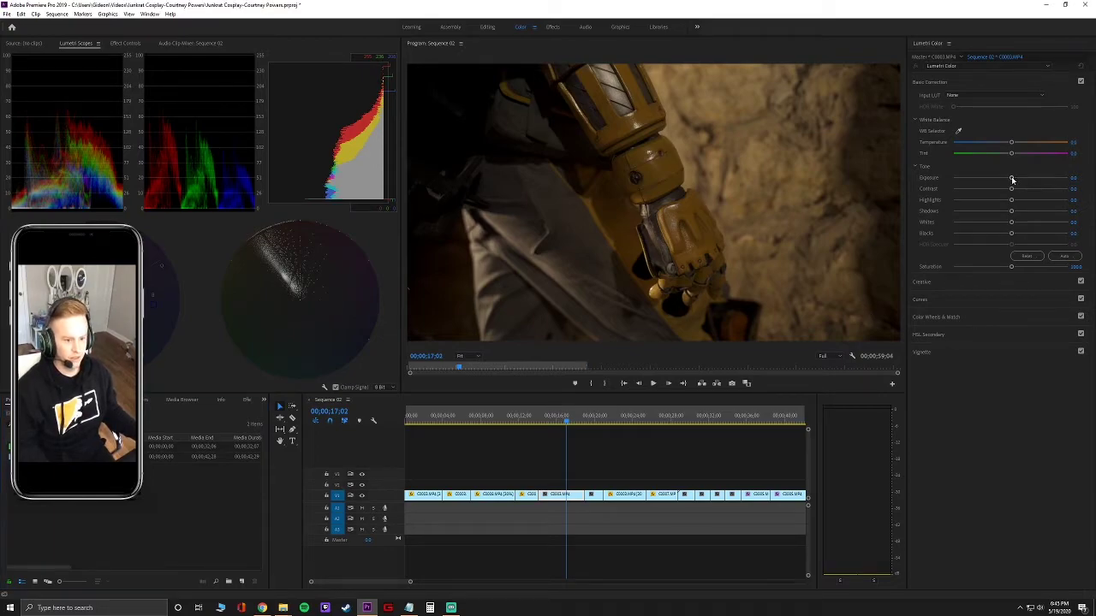
pyautogui.click(1011, 179)
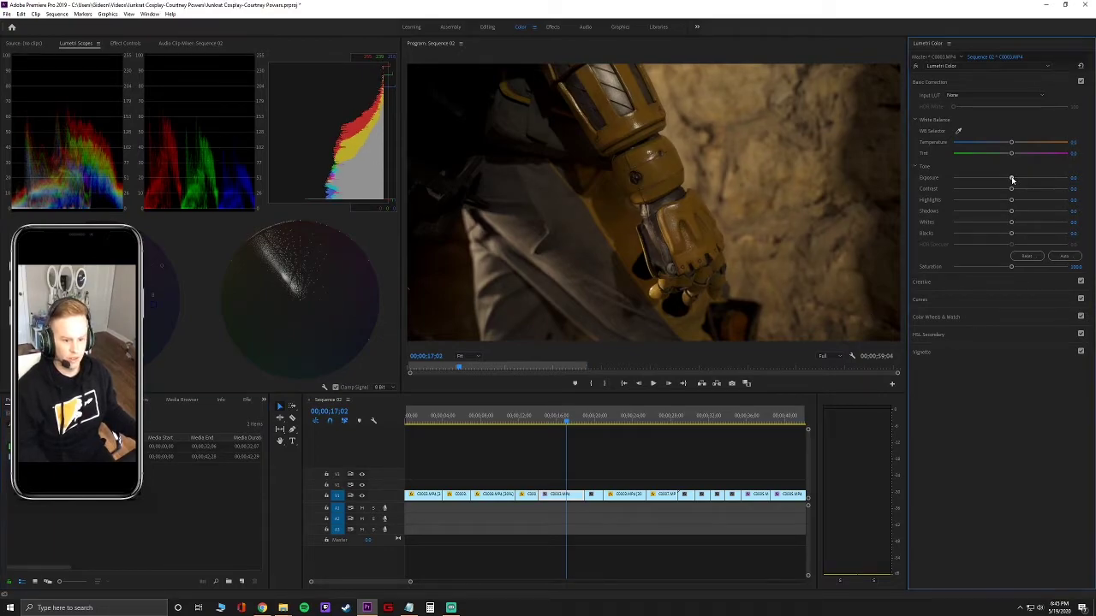
pyautogui.moveTo(1013, 179); pyautogui.dragTo(1037, 179)
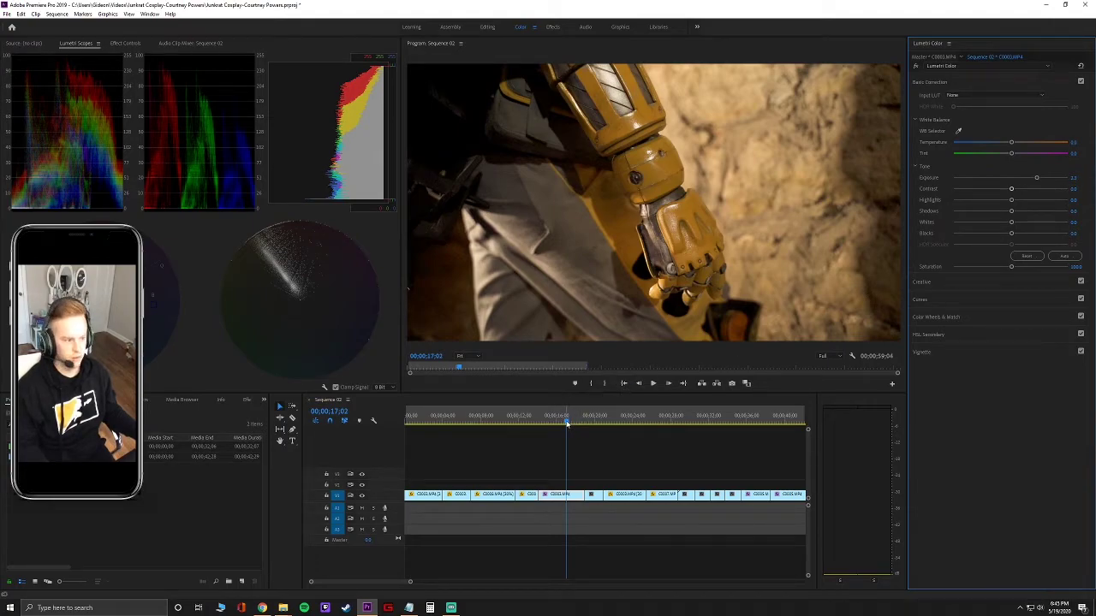
# Enter a higher Exposure for the canteen shot, then play the sequence to check the grade.
pyautogui.moveTo(566, 424); pyautogui.dragTo(521, 425)
pyautogui.click(1075, 178)
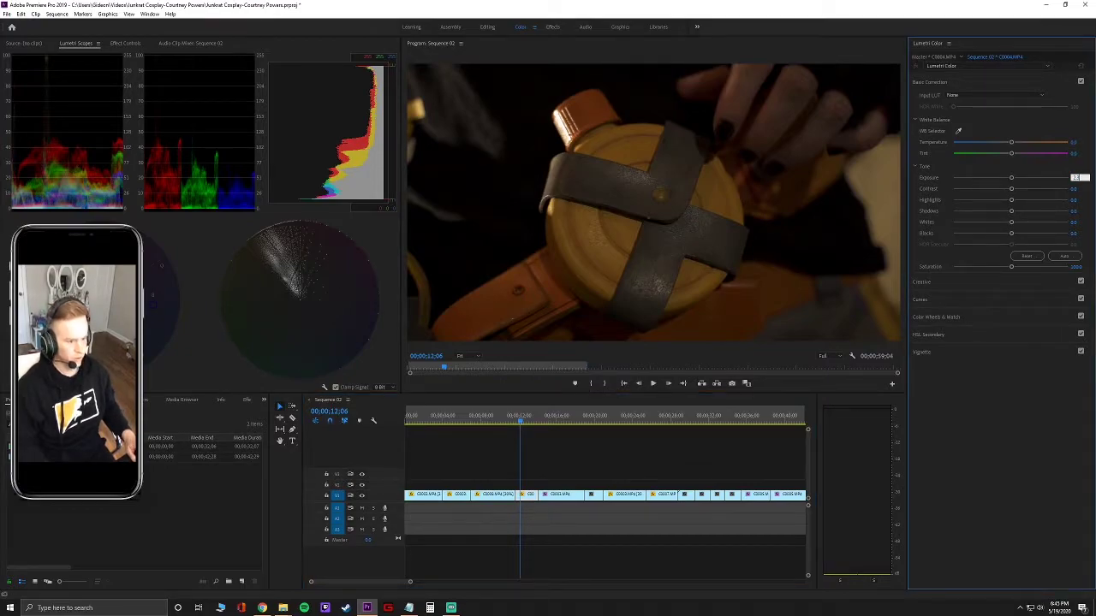
pyautogui.press('Tab')
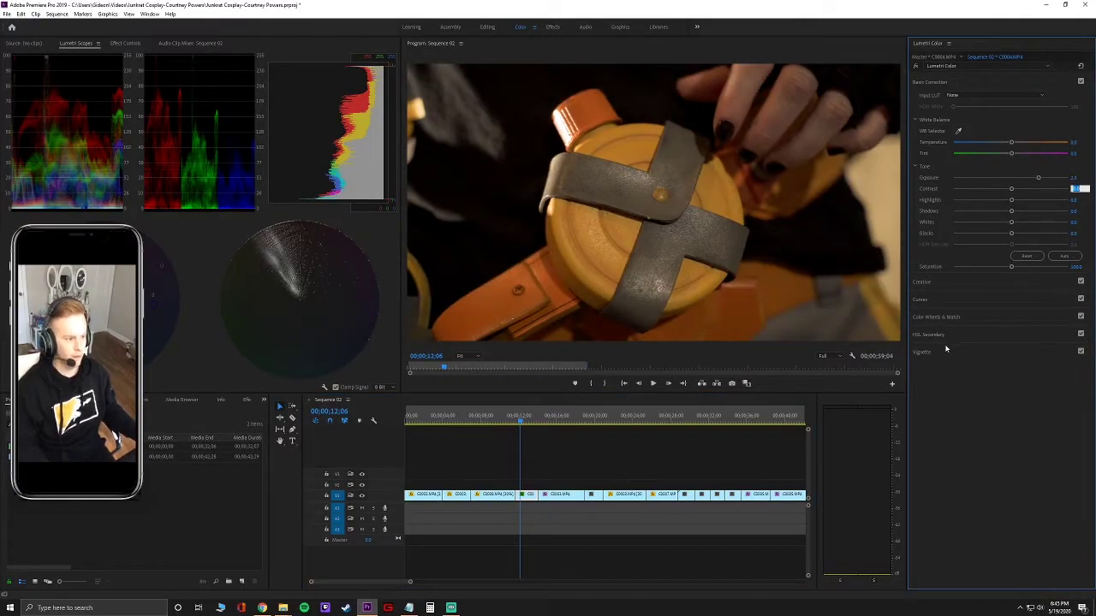
pyautogui.click(410, 583)
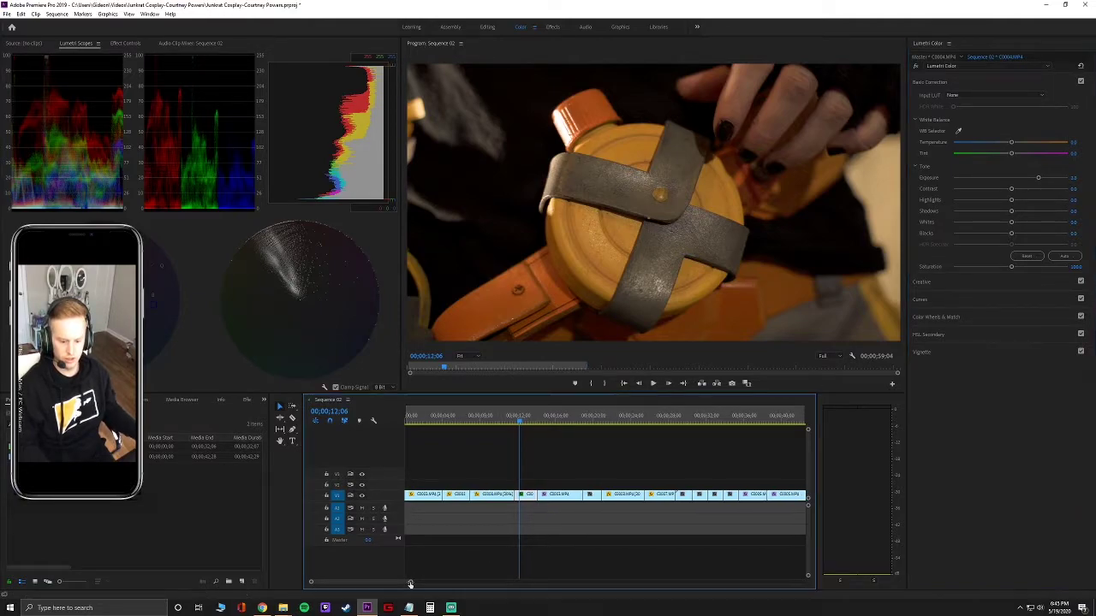
pyautogui.moveTo(410, 583); pyautogui.dragTo(422, 583)
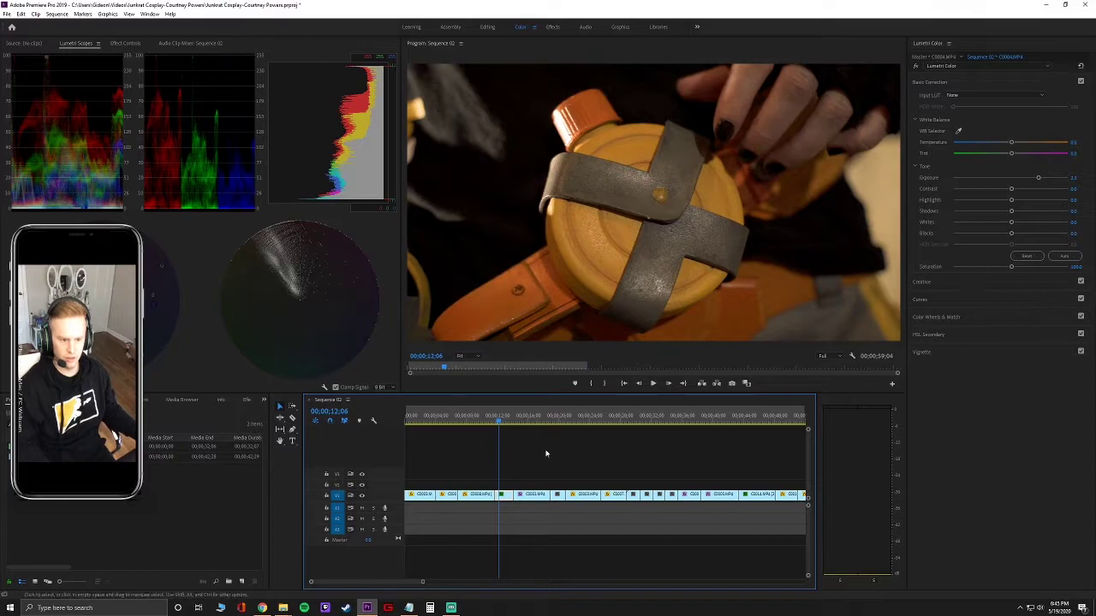
pyautogui.press('space')
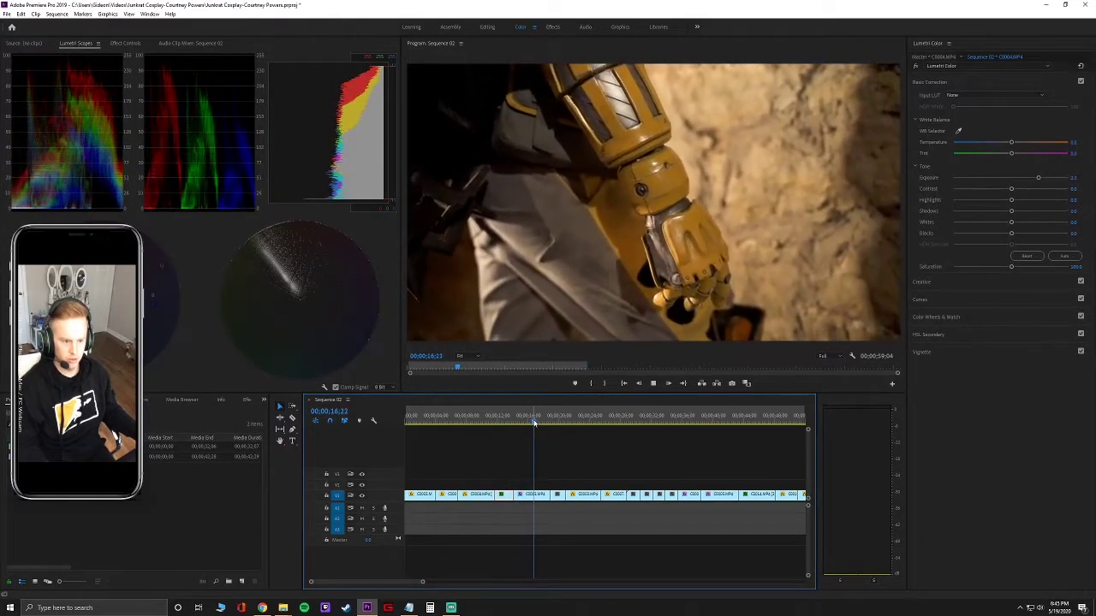
# On the smiley-face drum close-up, try Exposure 2, undo it, then set Exposure to 1.5.
pyautogui.moveTo(535, 422); pyautogui.dragTo(636, 428)
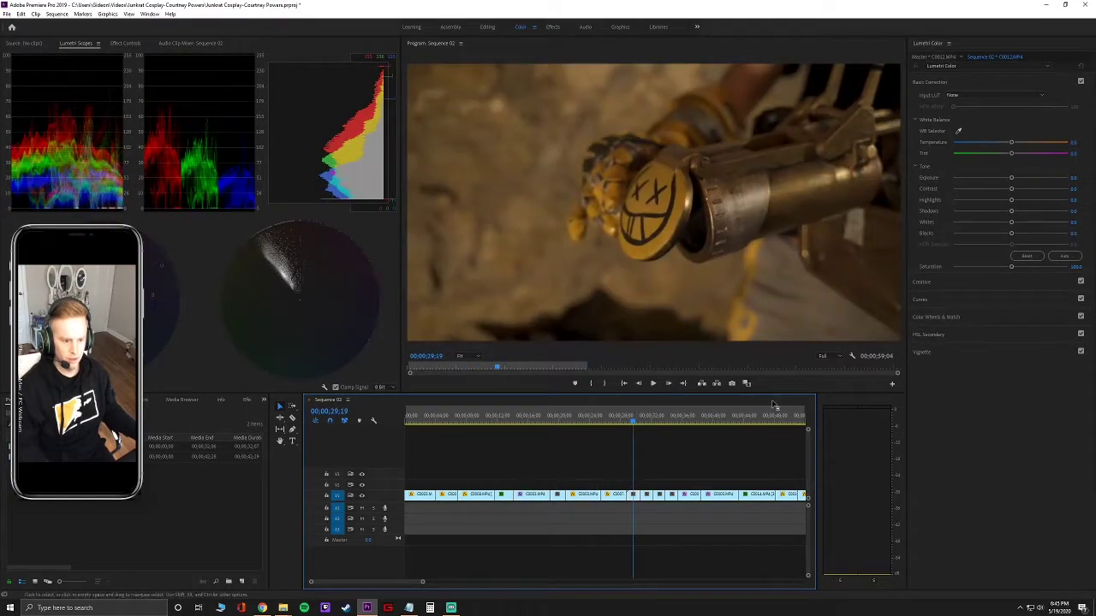
pyautogui.click(1075, 178)
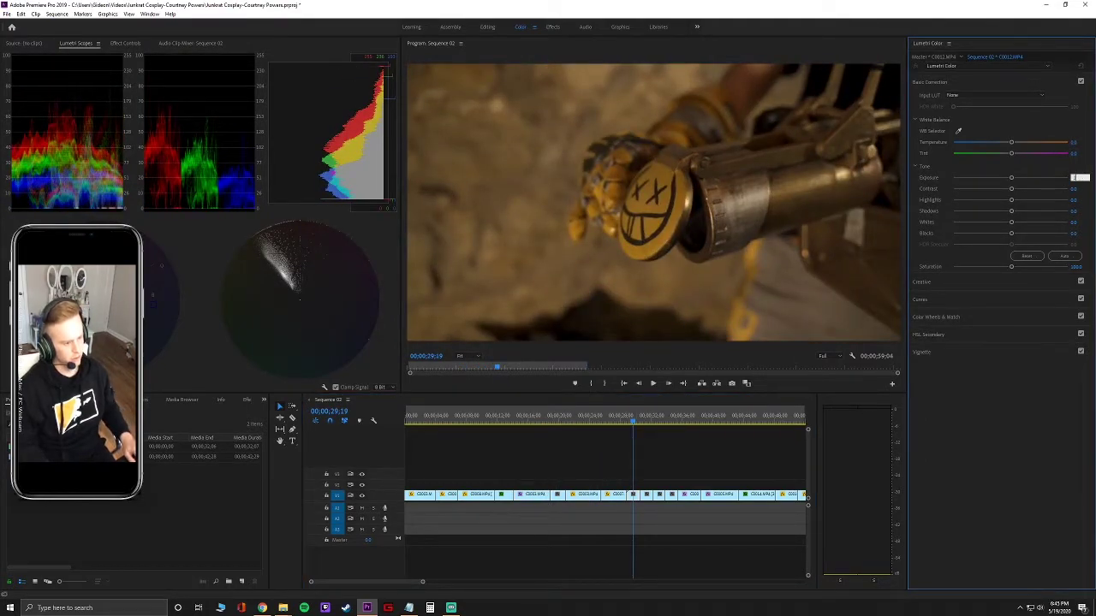
pyautogui.write('2')
pyautogui.press('Tab')
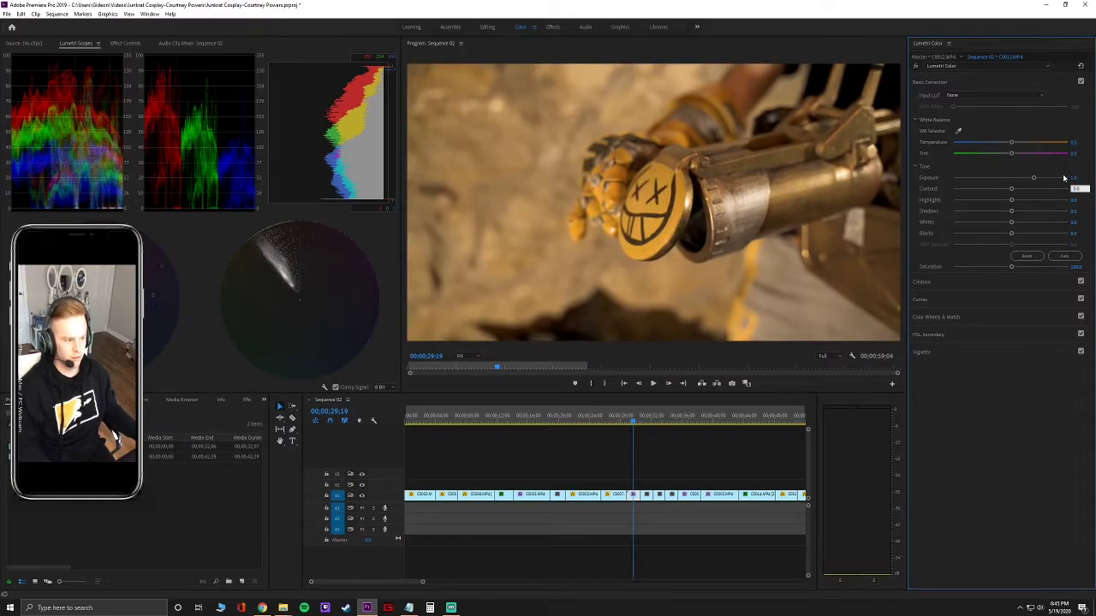
pyautogui.hotkey('ctrl', 'z')
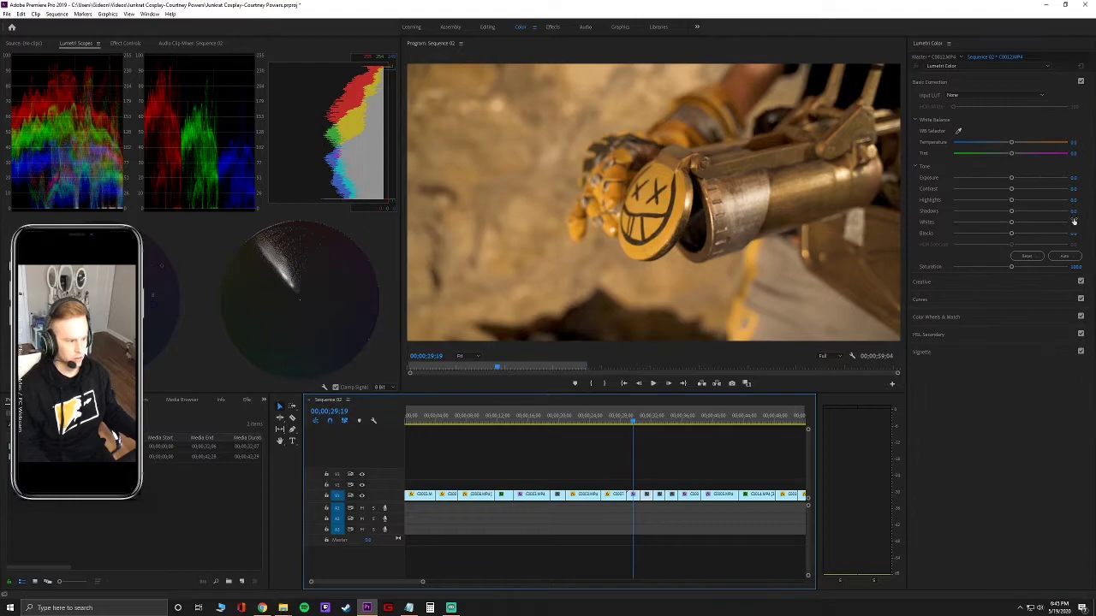
pyautogui.click(1075, 178)
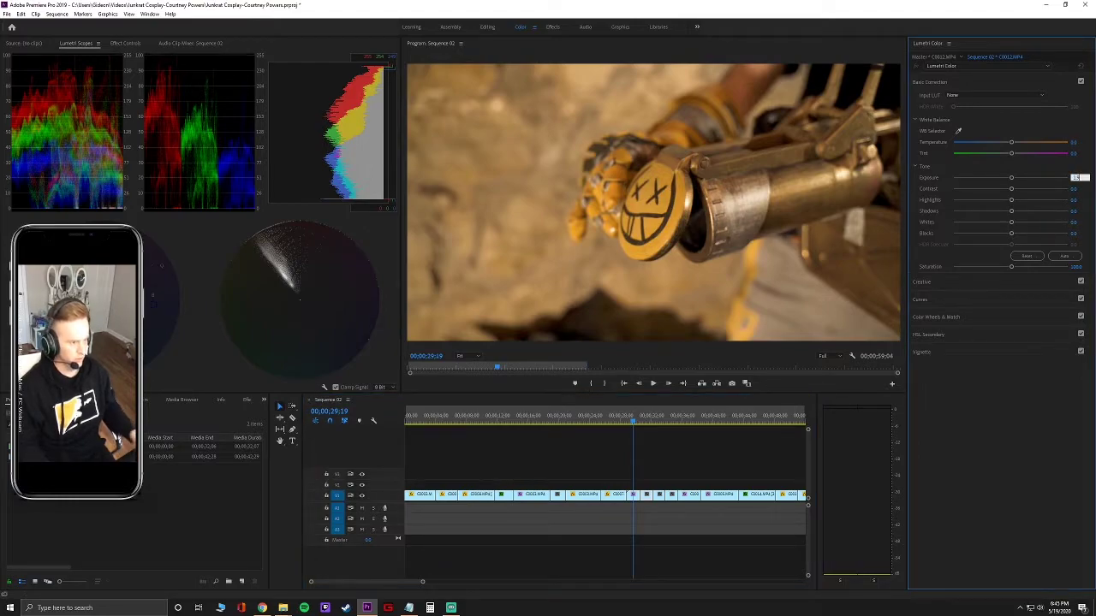
pyautogui.click(1073, 177)
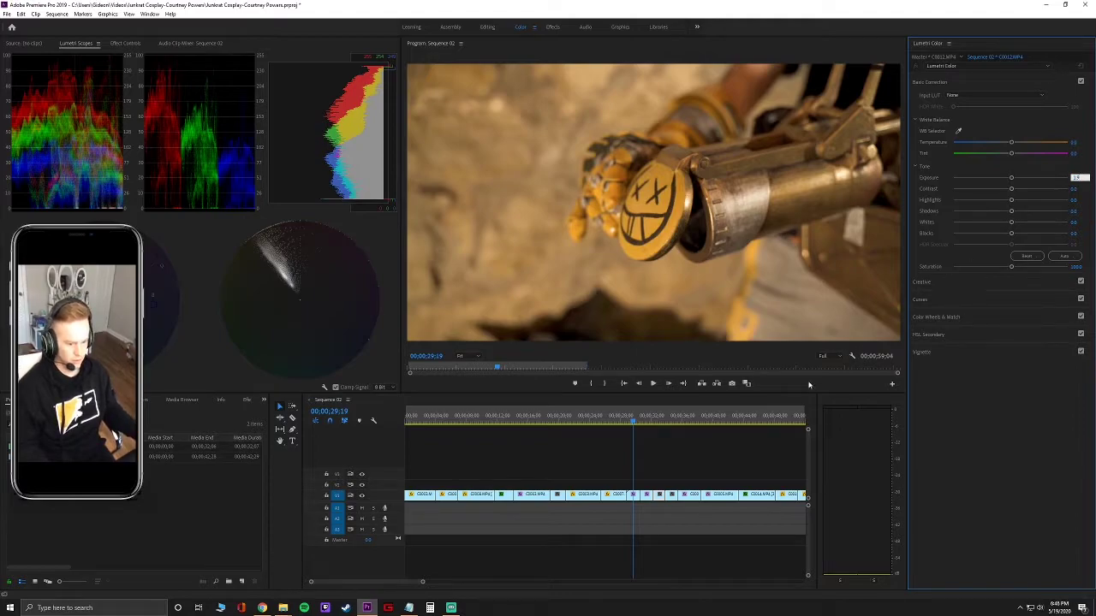
pyautogui.press('Return')
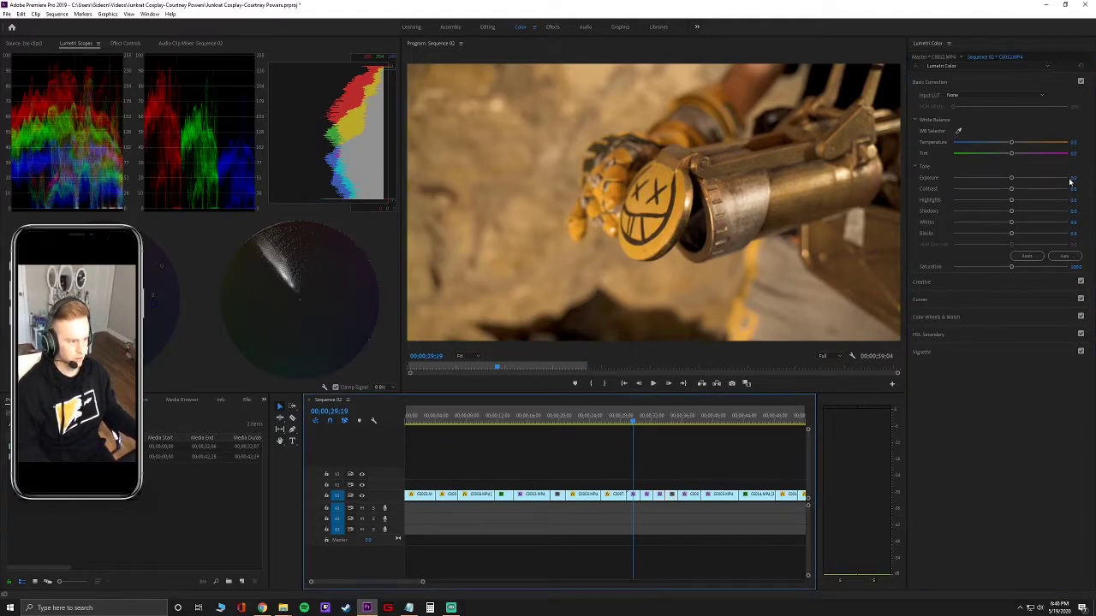
pyautogui.click(1072, 178)
pyautogui.write('1.5')
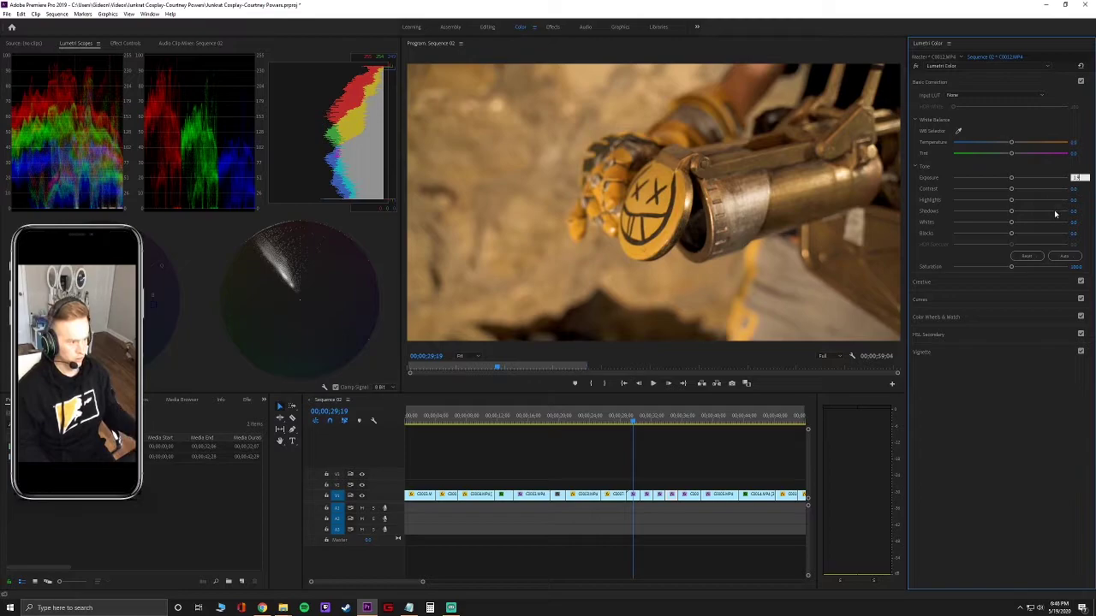
pyautogui.press('Return')
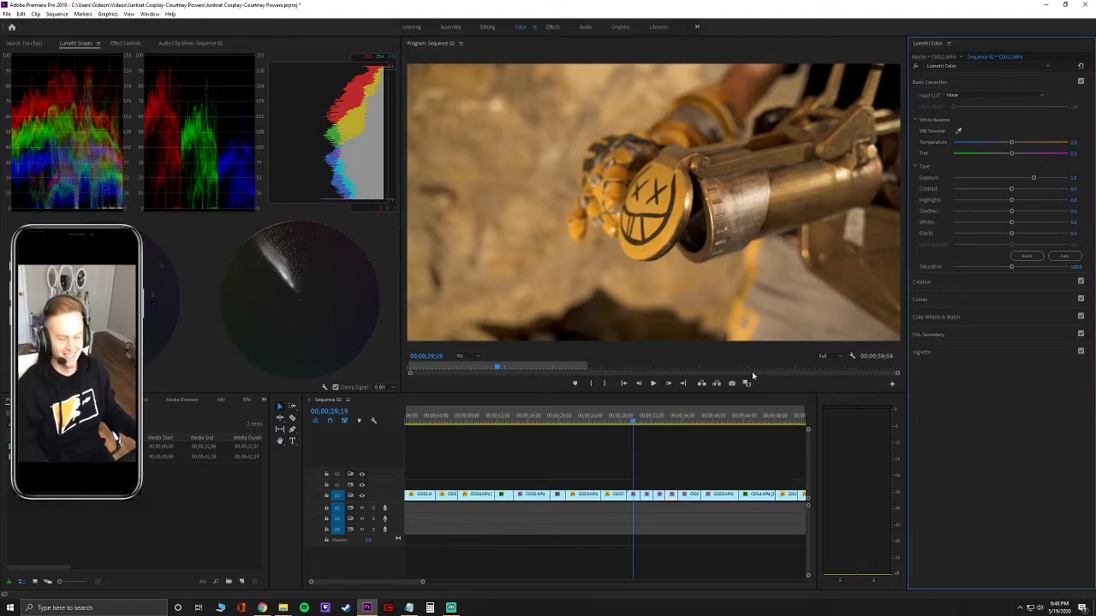
# Replay from 28;24 and 27;04, stopping on the launcher-barrel shot.
pyautogui.click(626, 421)
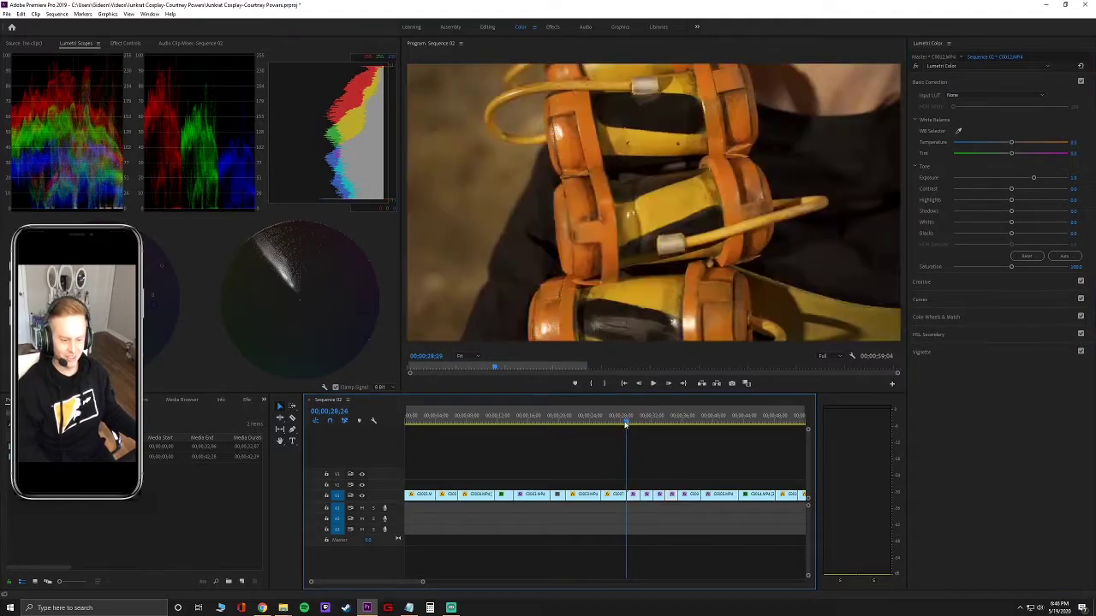
pyautogui.press('space')
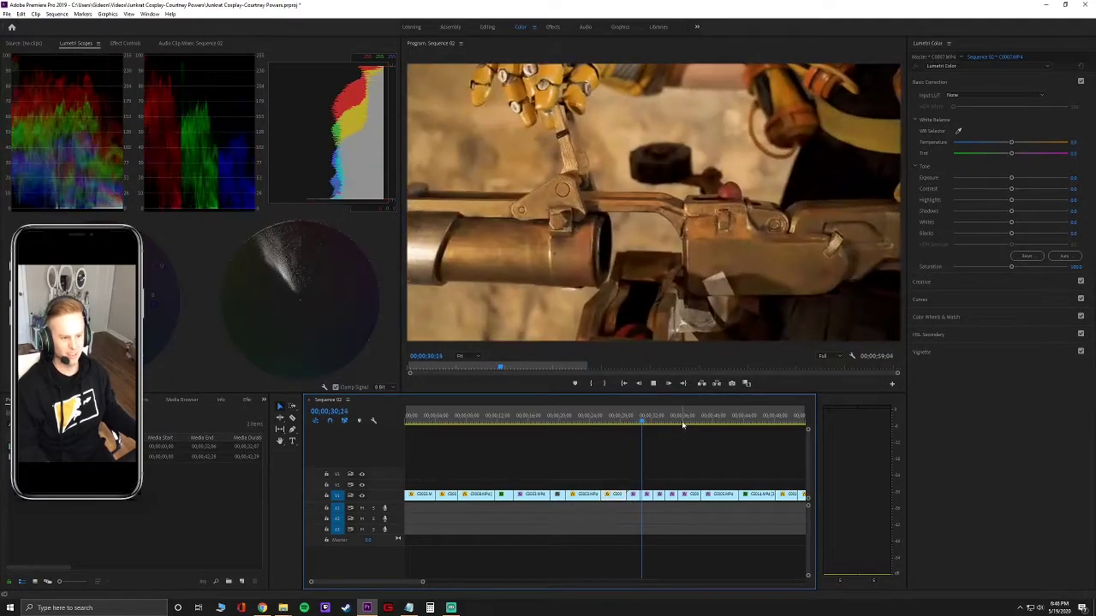
pyautogui.press('space')
pyautogui.click(613, 421)
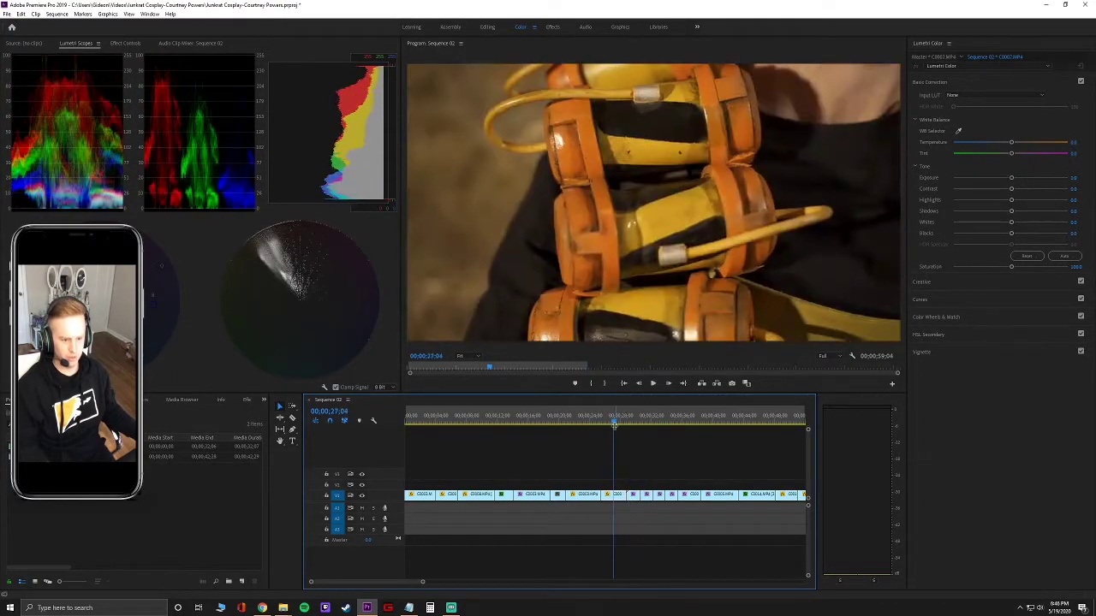
pyautogui.press('space')
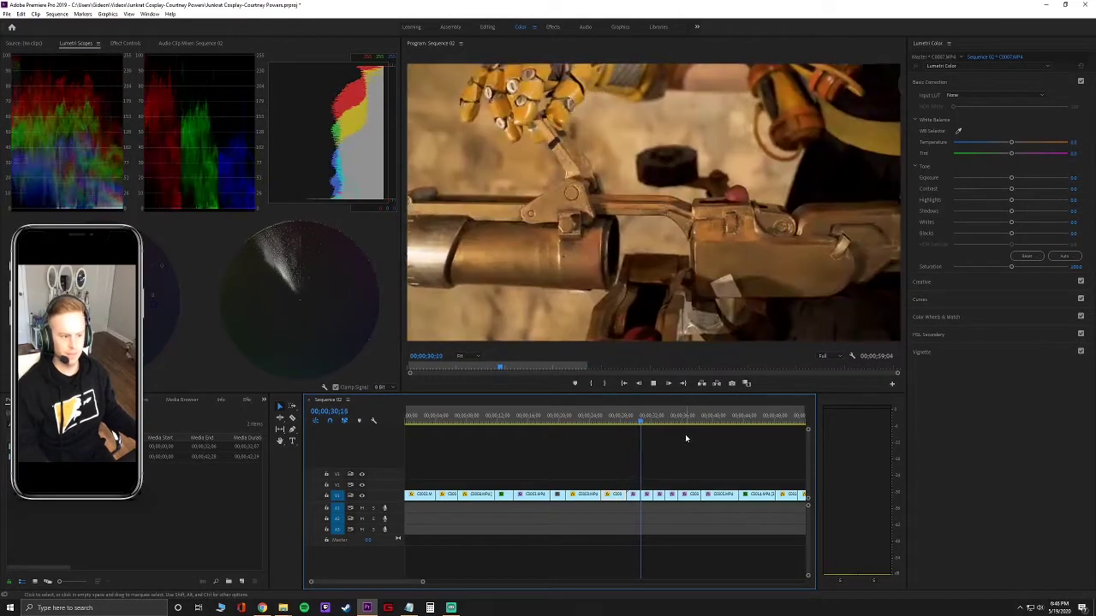
pyautogui.press('space')
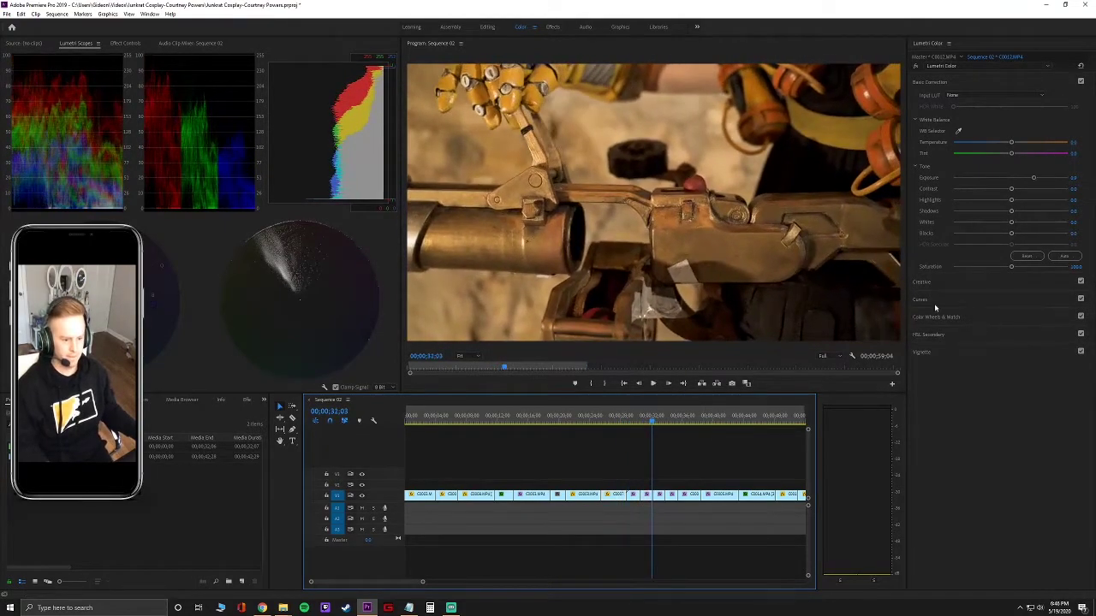
# Set the barrel shot's Exposure to 0.9, then change it to 1.5.
pyautogui.click(1079, 178)
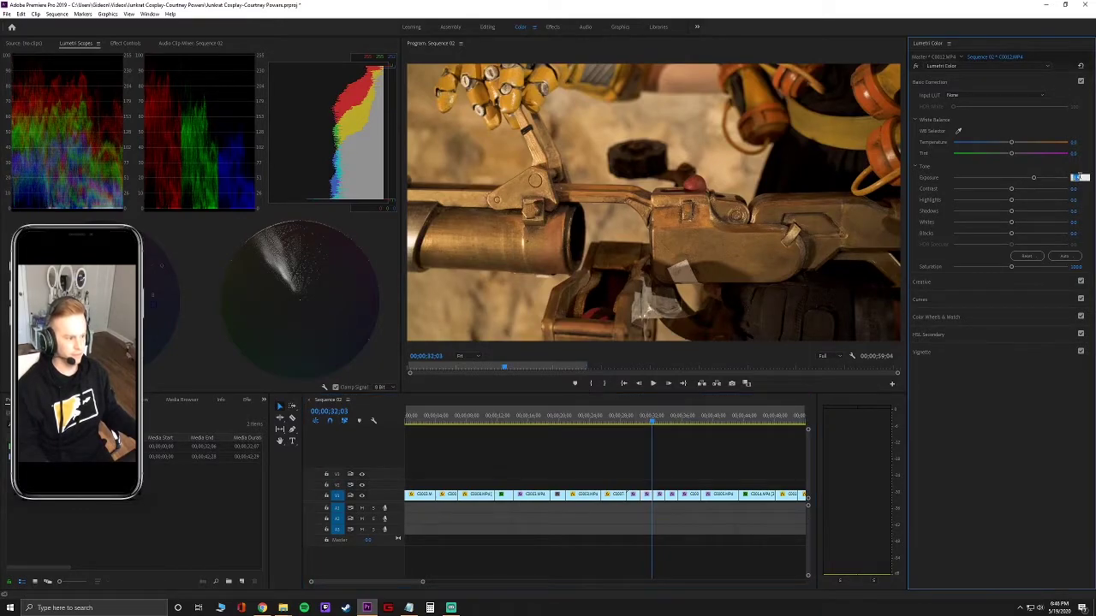
pyautogui.write('0.9')
pyautogui.press('Tab')
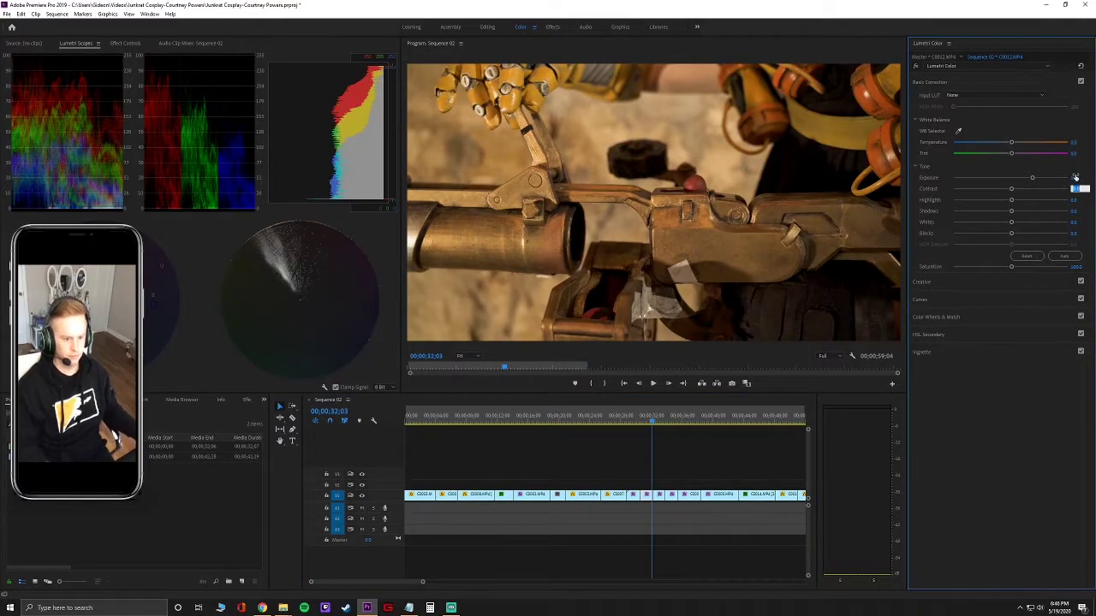
pyautogui.click(1078, 177)
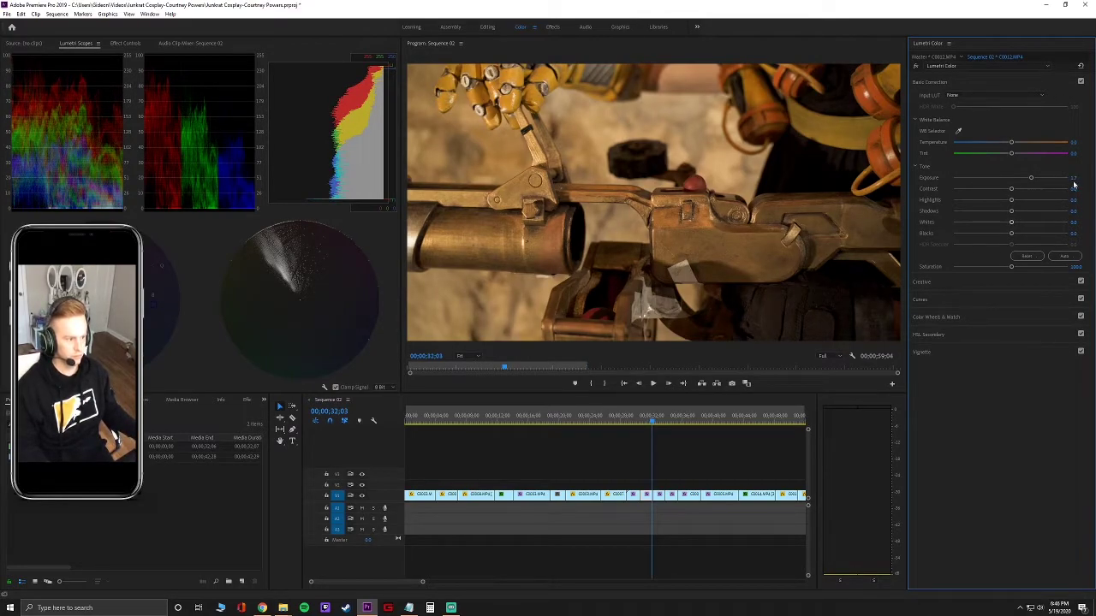
pyautogui.click(1079, 177)
pyautogui.write('1.5')
pyautogui.press('Tab')
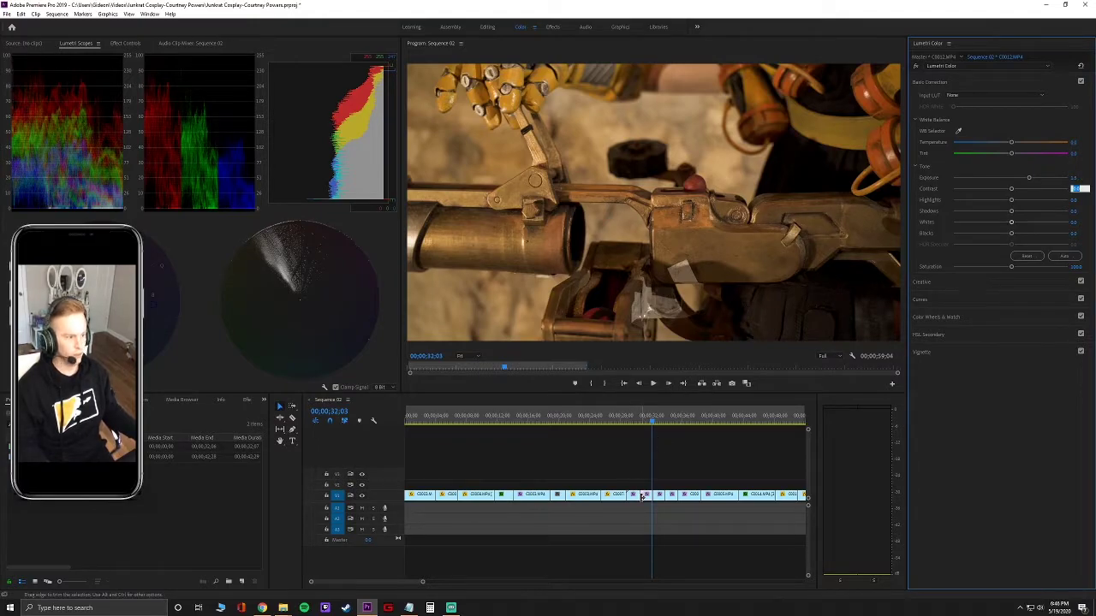
pyautogui.click(642, 497)
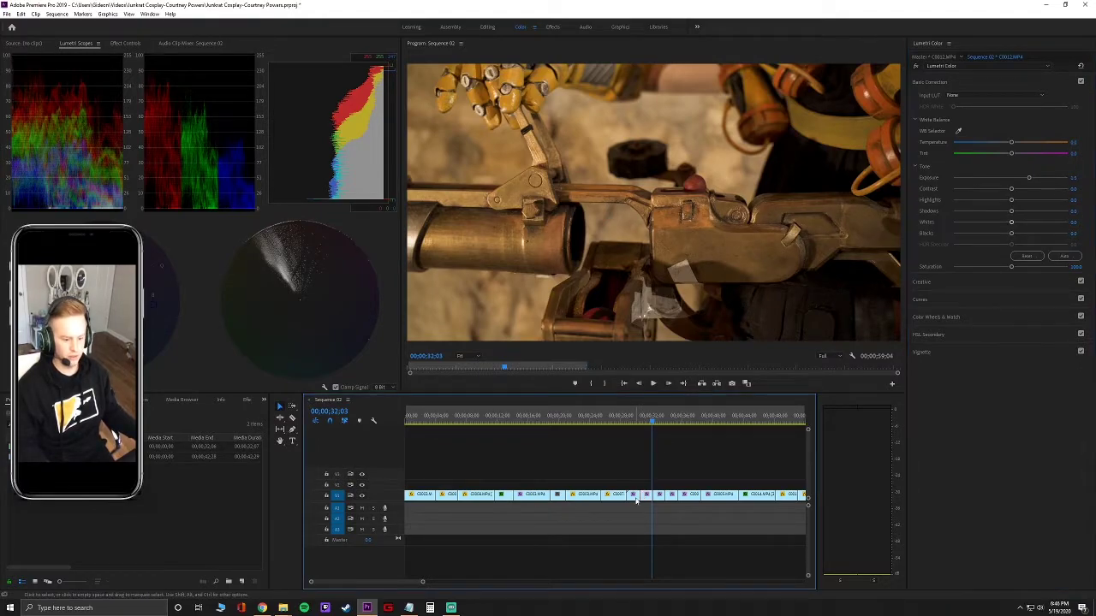
# Re-enter and confirm Exposure 1.5 three more times in Lumetri Color.
pyautogui.click(1078, 179)
pyautogui.write('1.5')
pyautogui.press('Tab')
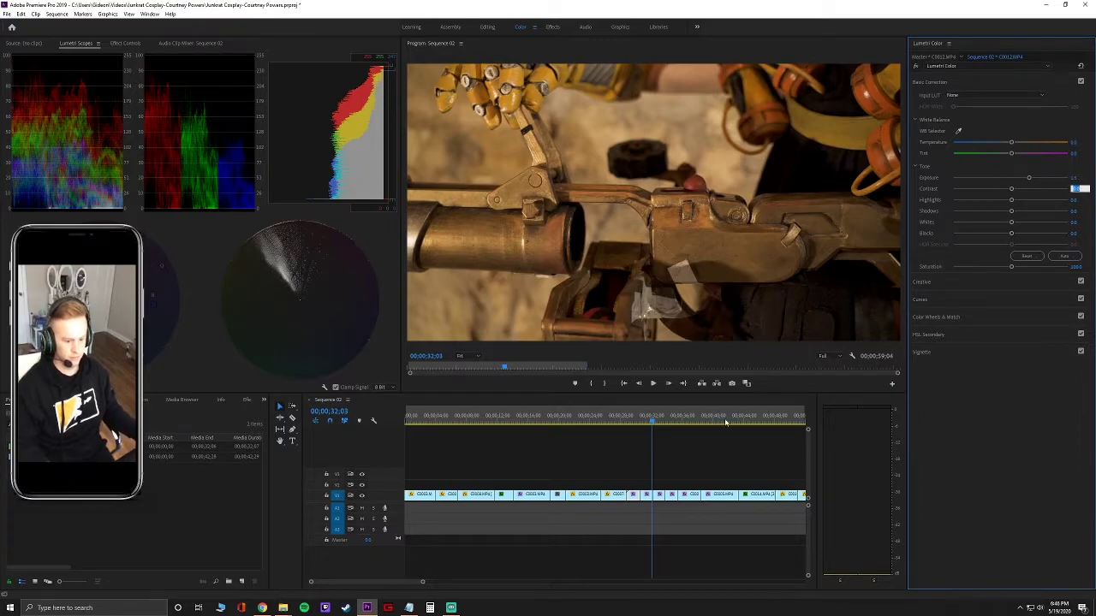
pyautogui.click(648, 503)
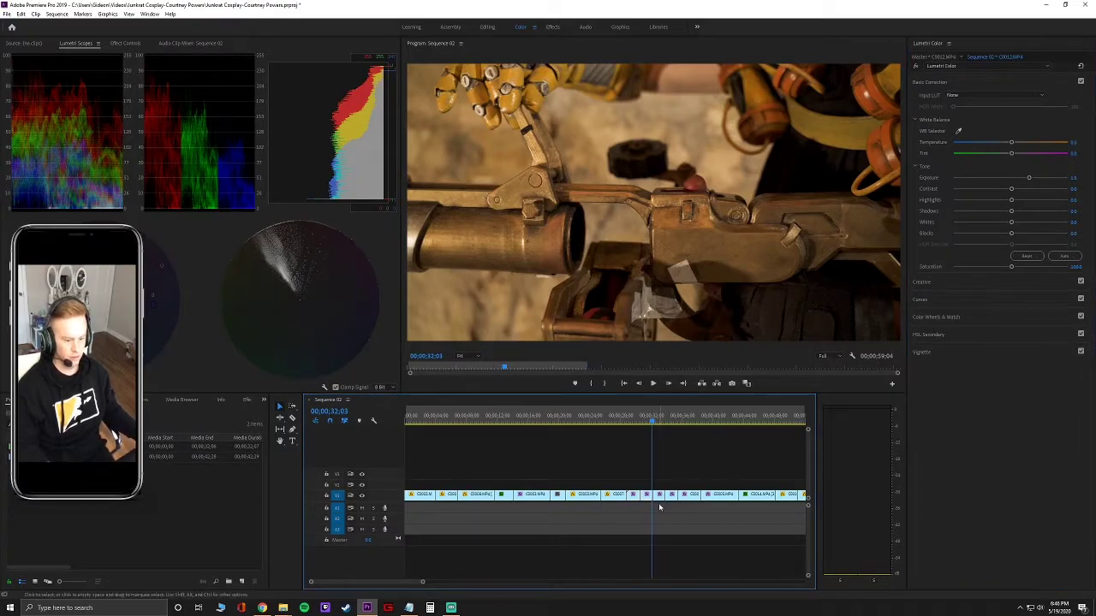
pyautogui.click(1072, 179)
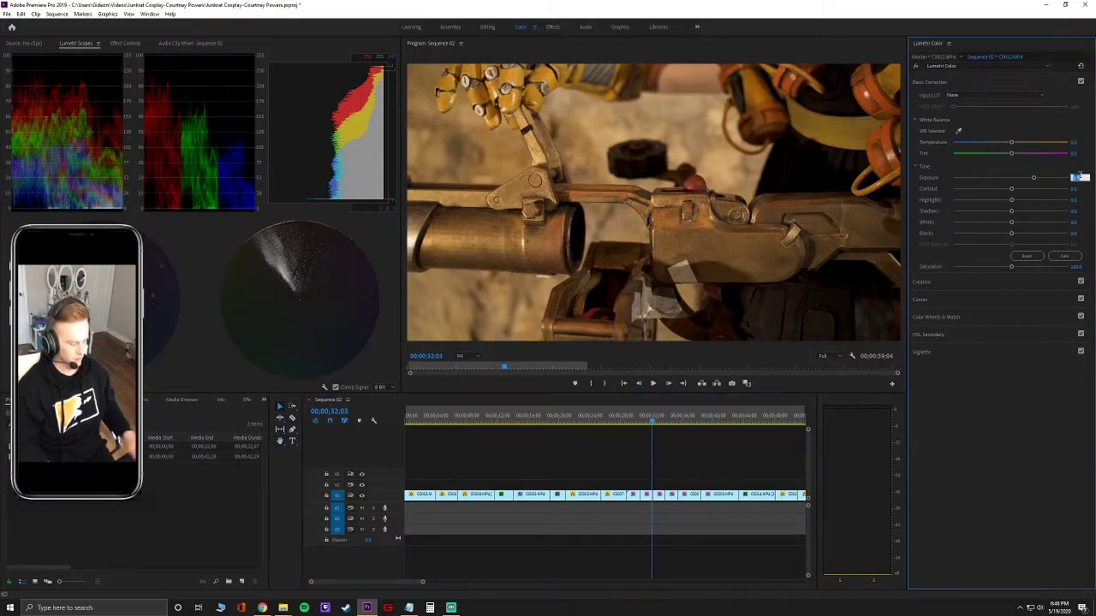
pyautogui.write('1.5')
pyautogui.press('Tab')
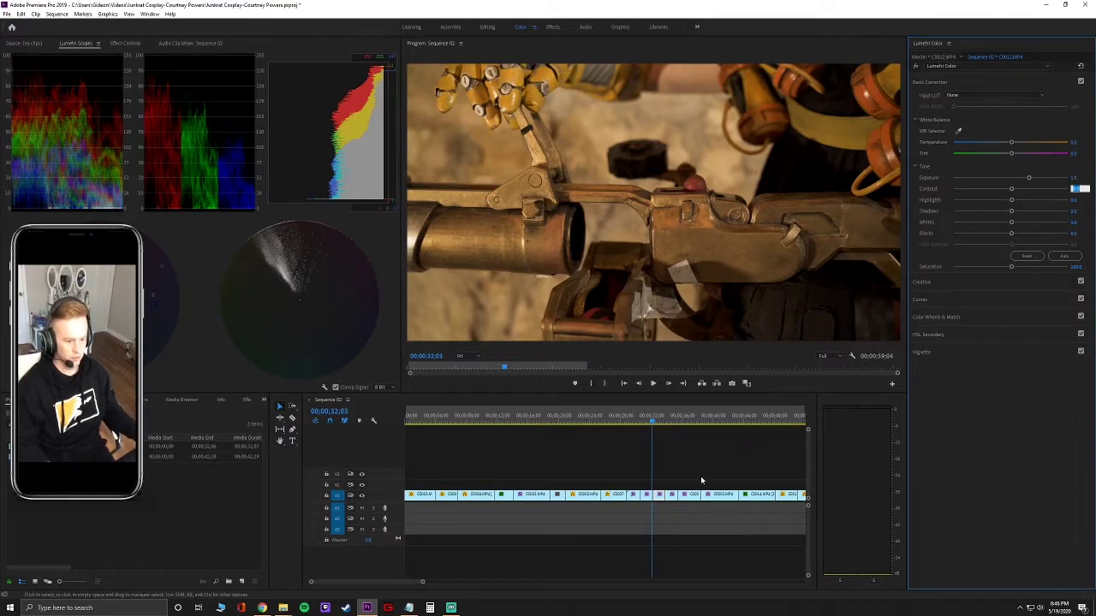
pyautogui.click(674, 500)
pyautogui.click(1076, 177)
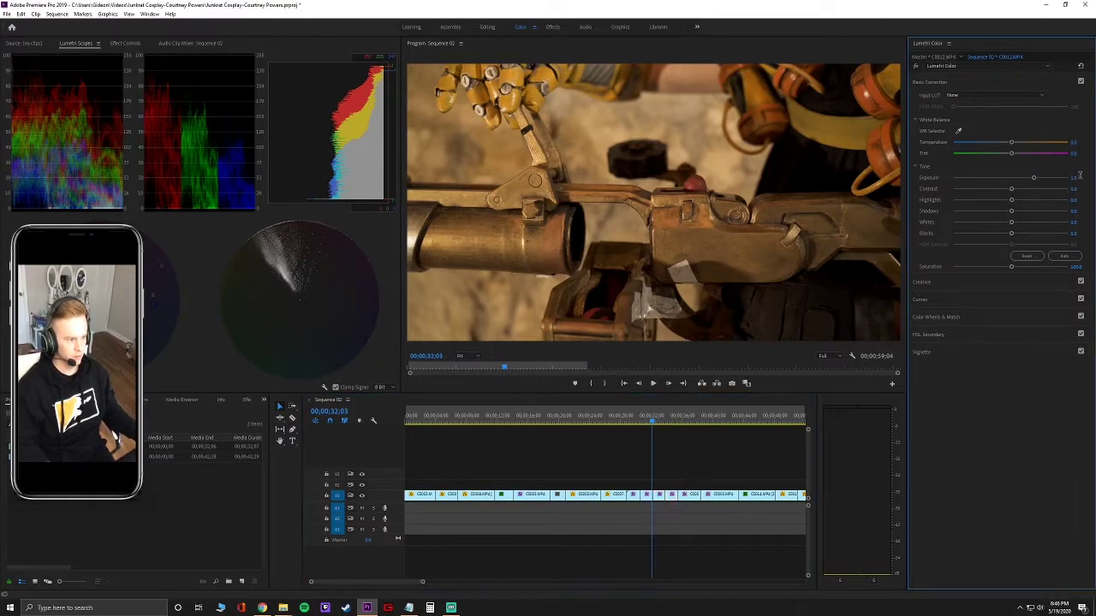
pyautogui.write('1.5')
pyautogui.press('Tab')
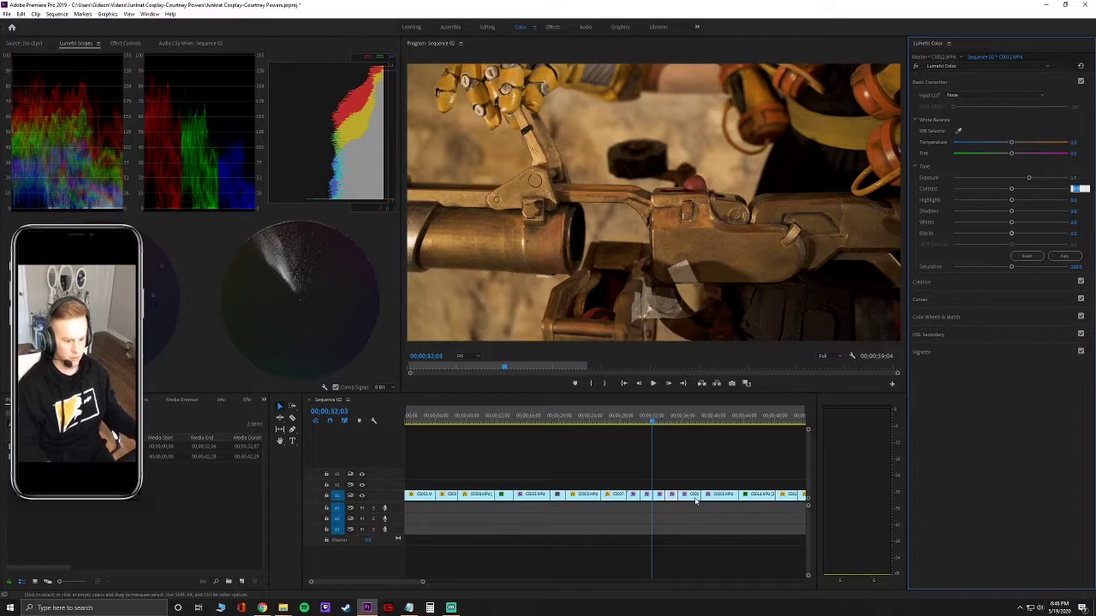
# Select clip C0006, play from 32;03 to 35;26, scrub to about 30;29, and widen the Timeline panel.
pyautogui.click(795, 456)
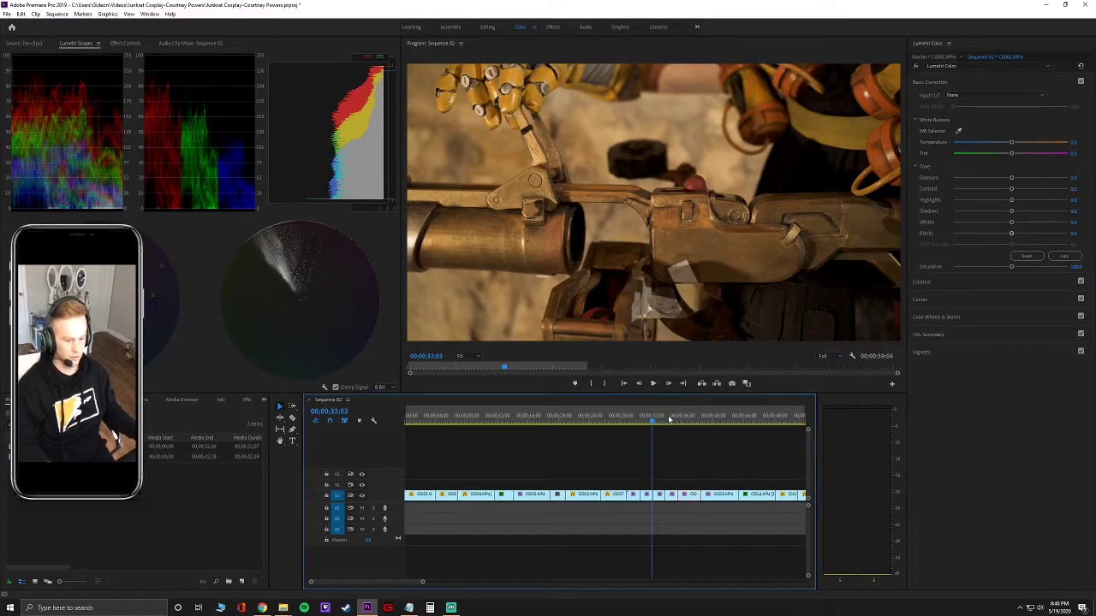
pyautogui.press('space')
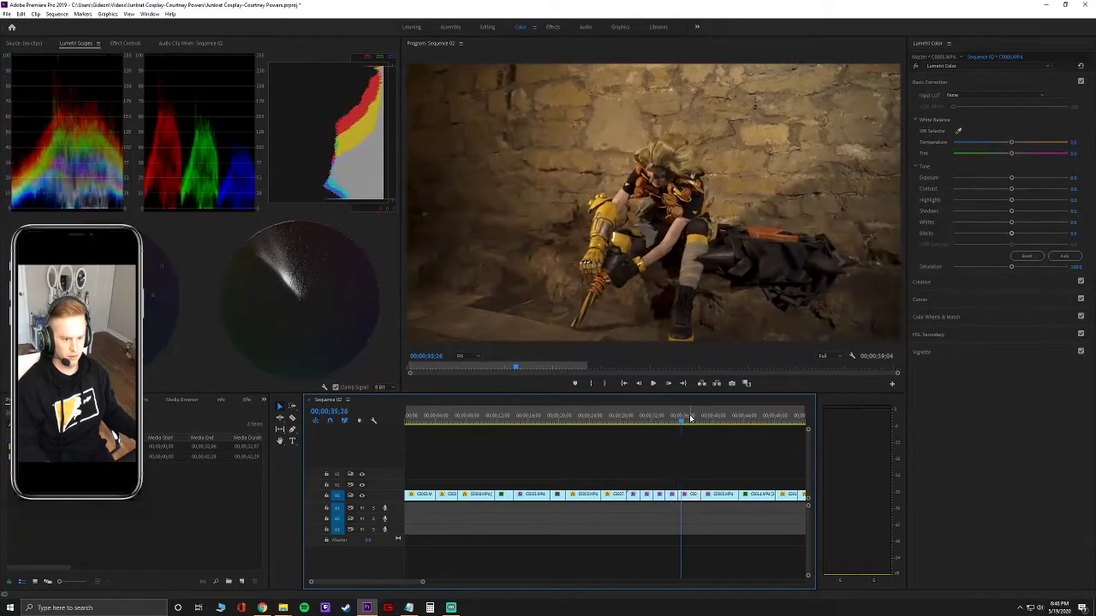
pyautogui.press('space')
pyautogui.moveTo(680, 423); pyautogui.dragTo(629, 432)
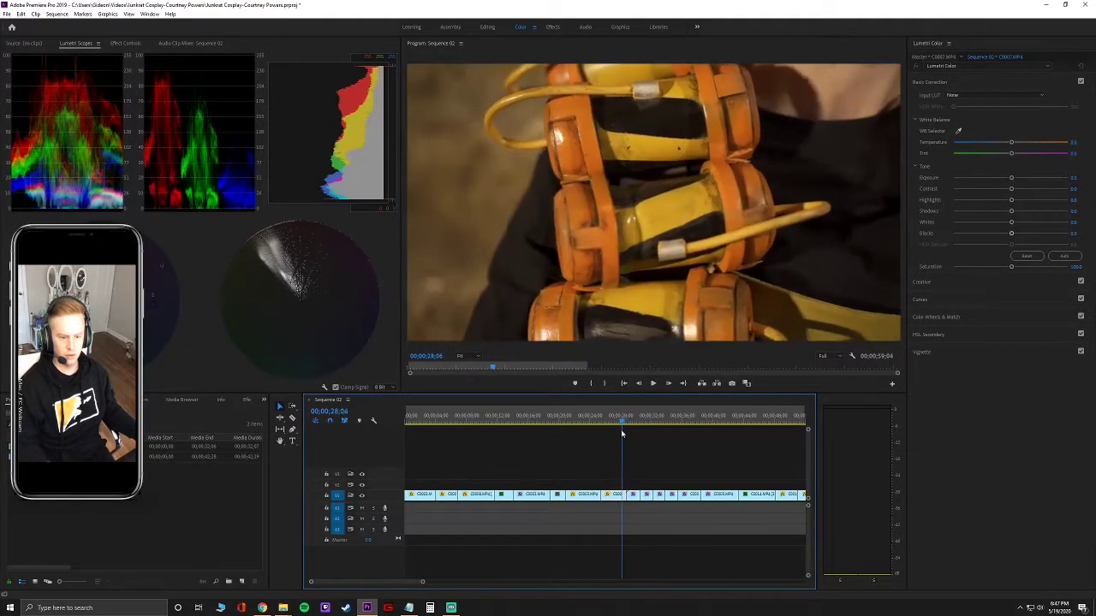
pyautogui.moveTo(628, 434); pyautogui.dragTo(703, 432)
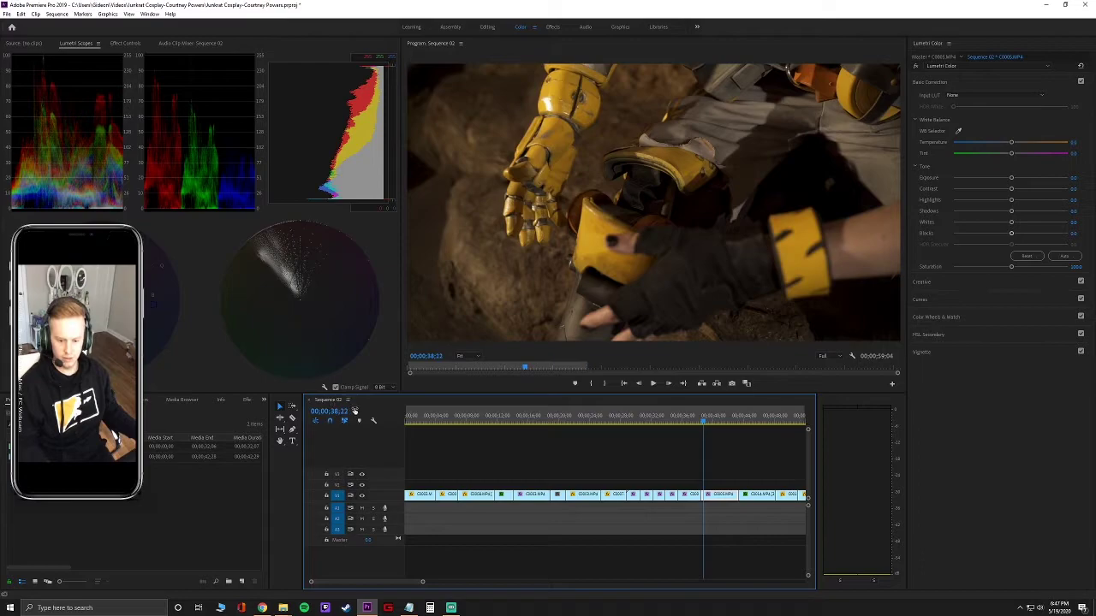
pyautogui.moveTo(301, 482); pyautogui.dragTo(236, 479)
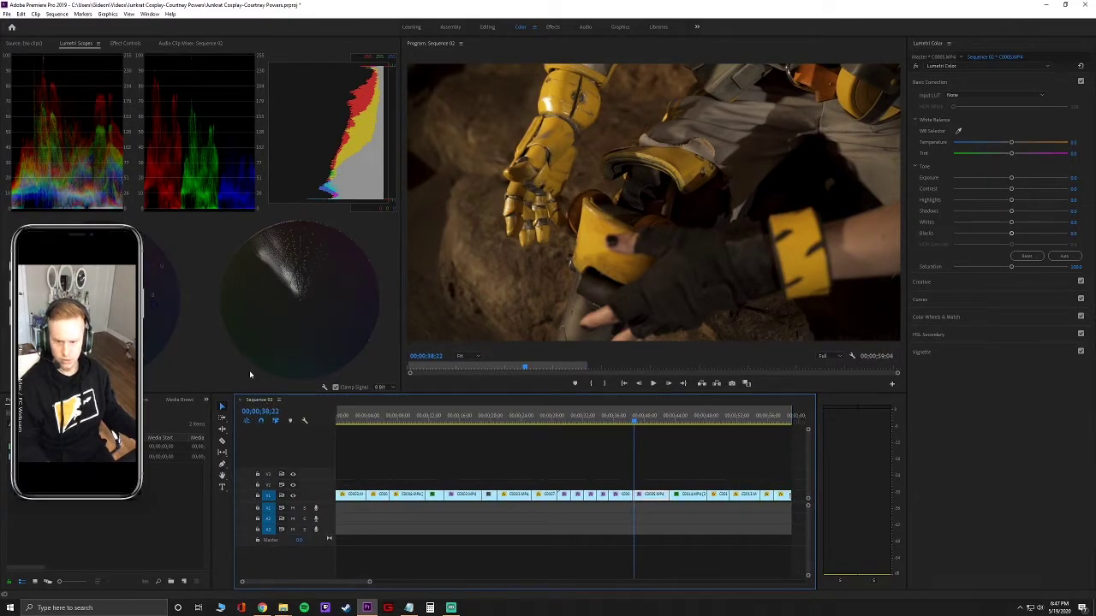
# Switch from the Editing workspace to the Assembly workspace and dismiss the timeline panel menu.
pyautogui.click(24, 43)
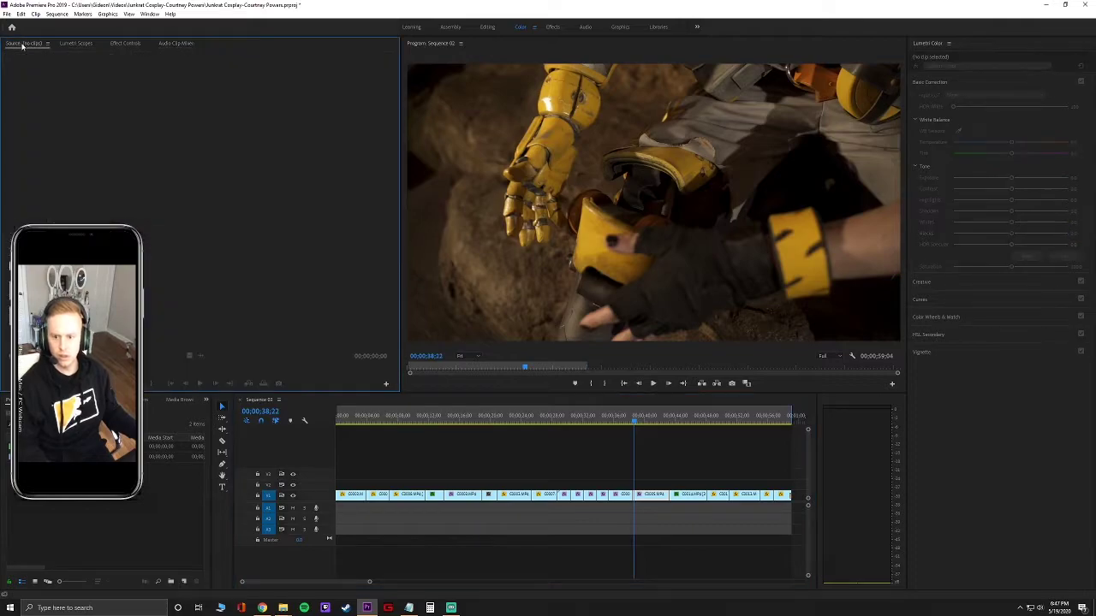
pyautogui.click(487, 28)
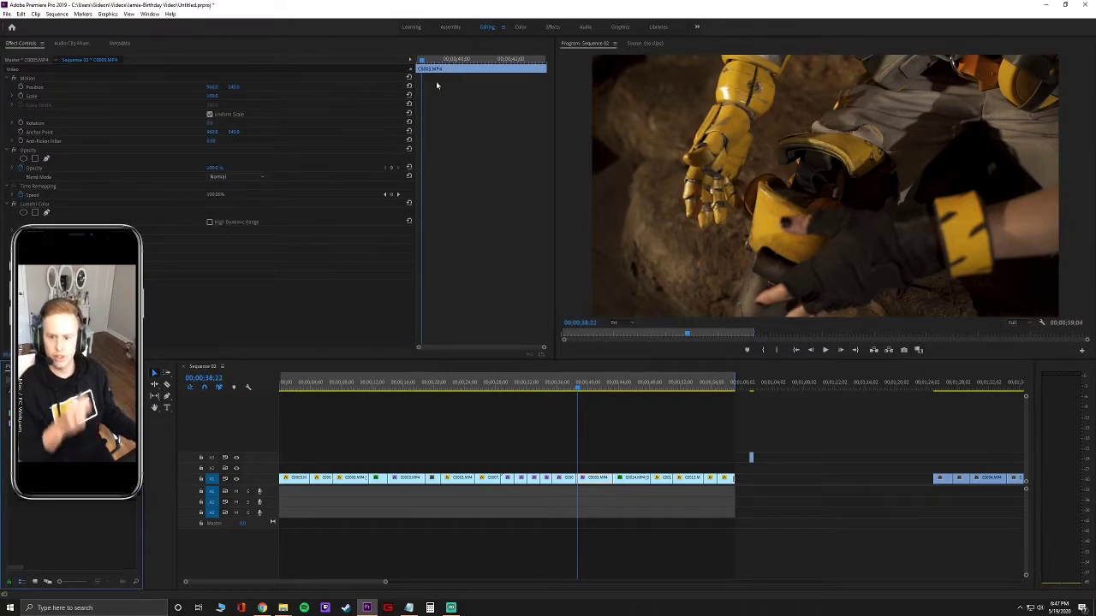
pyautogui.click(450, 28)
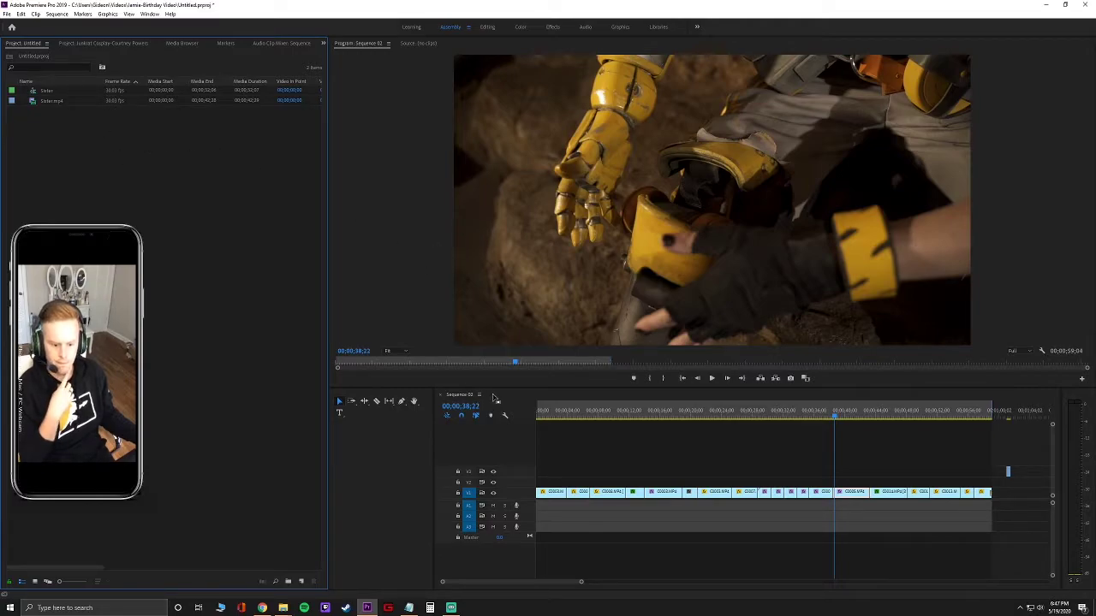
pyautogui.click(453, 397)
pyautogui.click(479, 395)
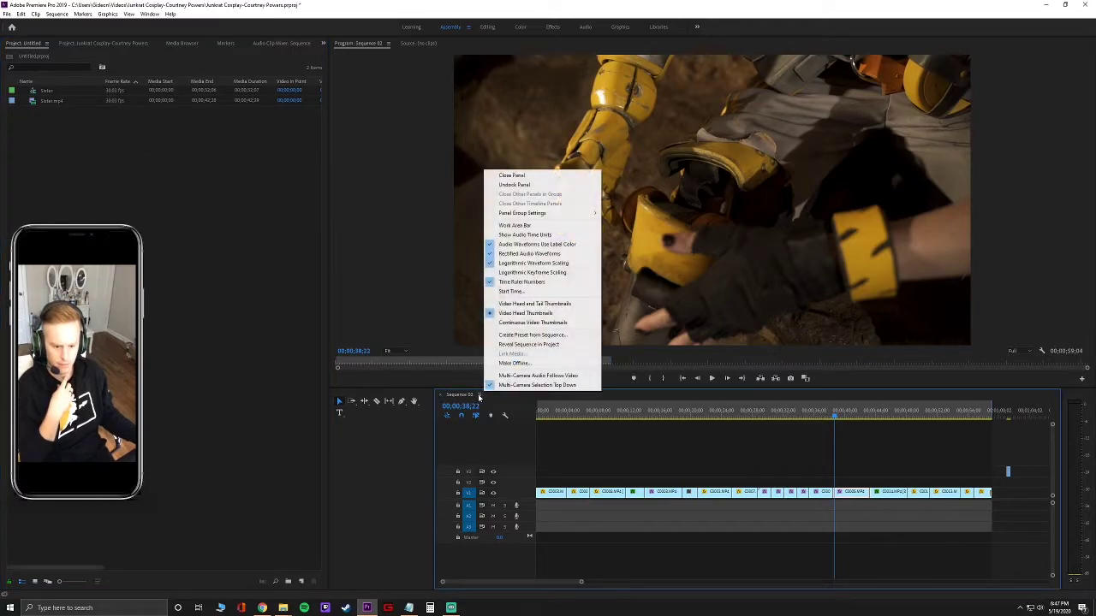
pyautogui.click(400, 445)
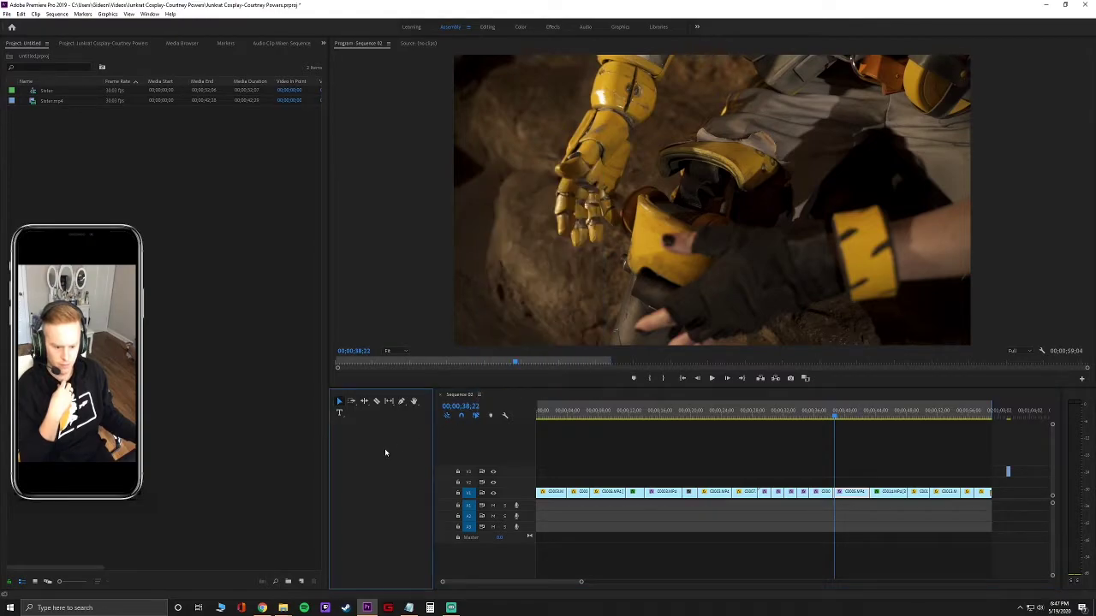
# Scrub back through Sequence 02, then show the Junkrat Cosplay project's clip list.
pyautogui.click(582, 582)
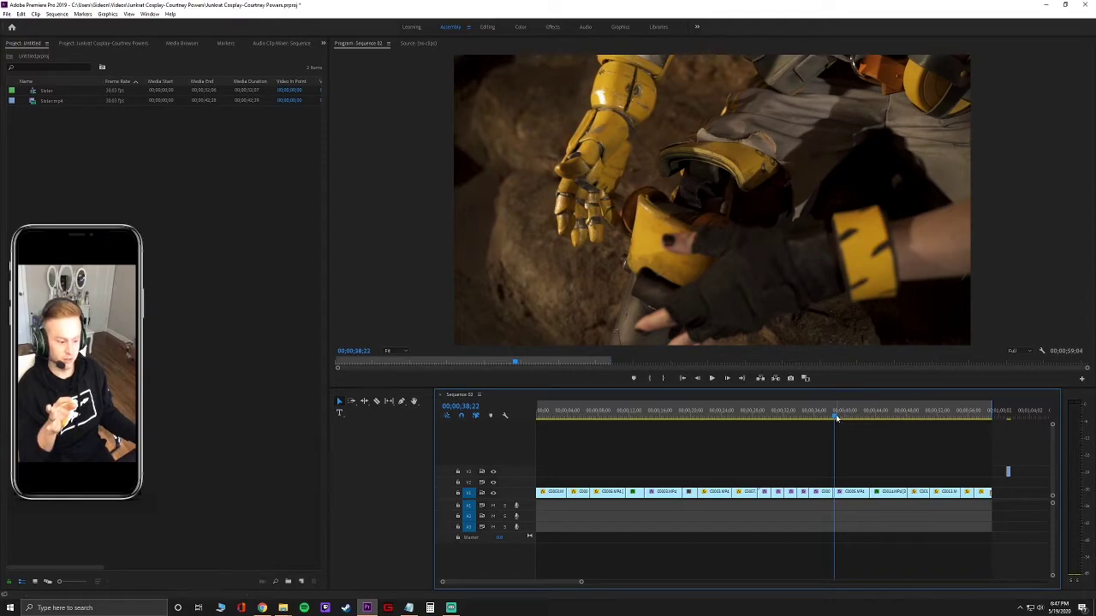
pyautogui.moveTo(837, 419); pyautogui.dragTo(771, 418)
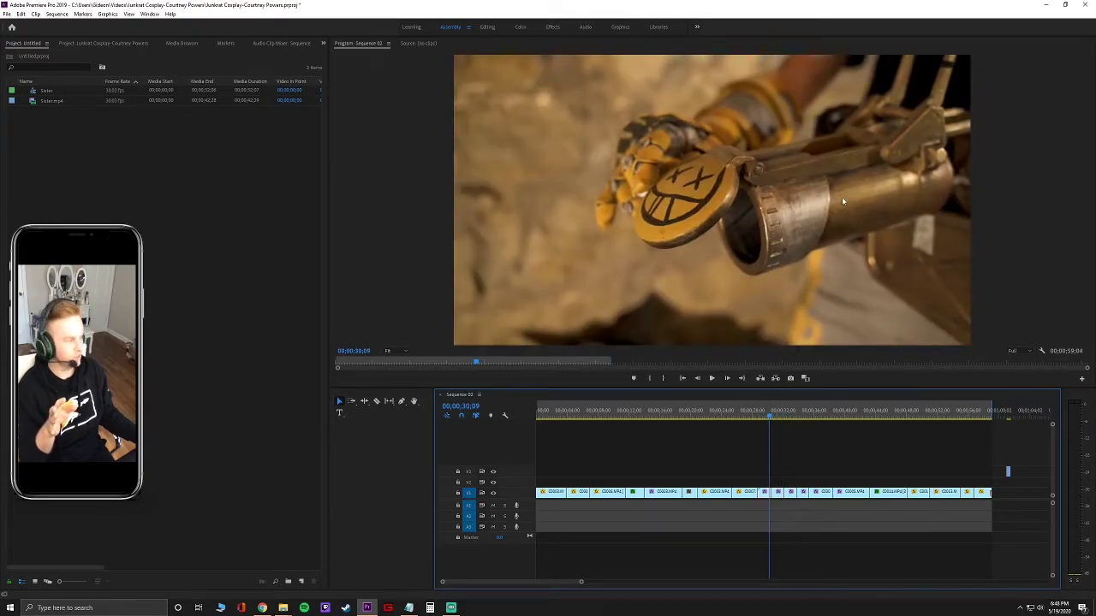
pyautogui.click(102, 43)
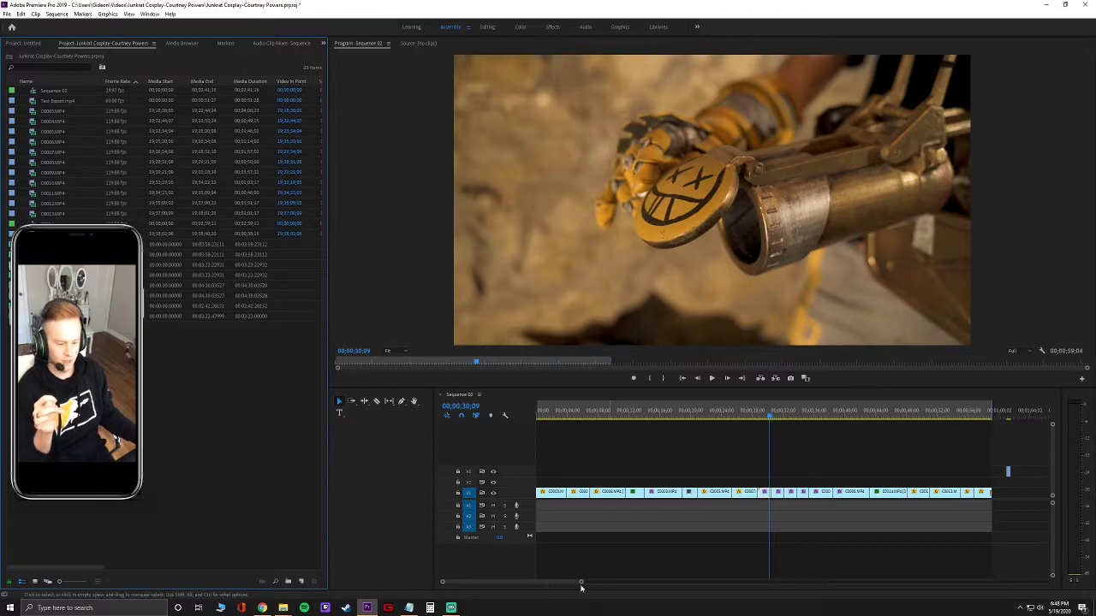
# Open sequence C0014 from the Project panel, scrub through it, and switch to the Color workspace.
pyautogui.moveTo(581, 582); pyautogui.dragTo(606, 582)
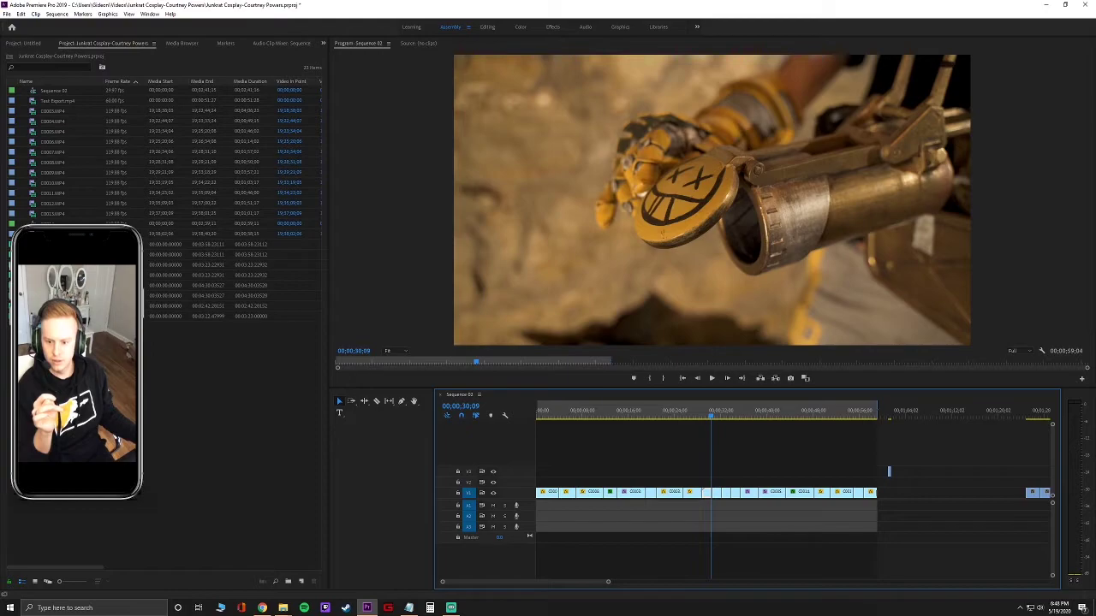
pyautogui.click(53, 225)
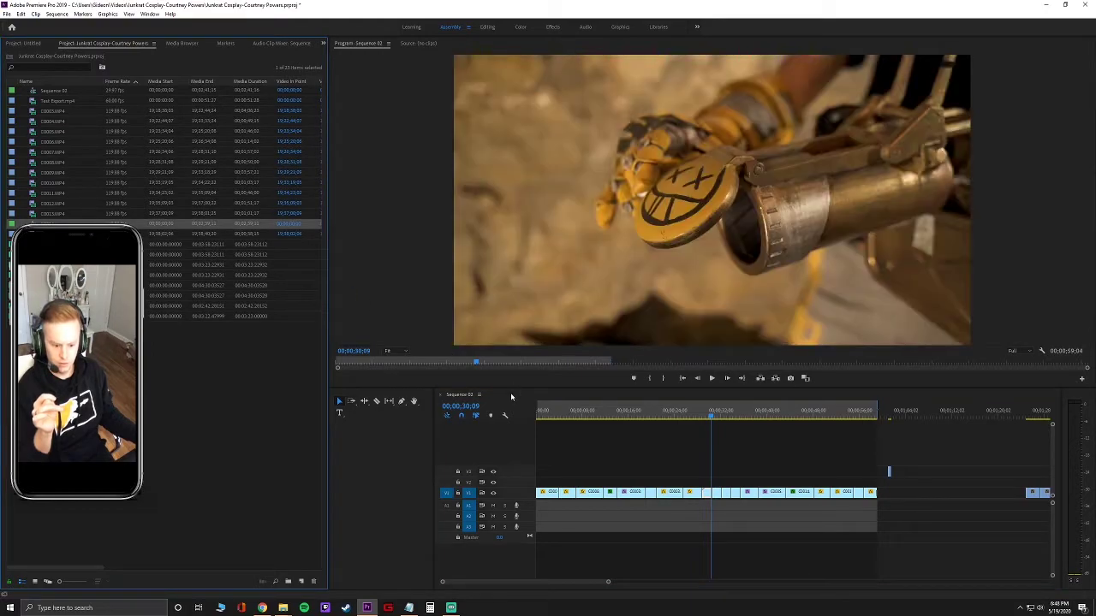
pyautogui.click(43, 222)
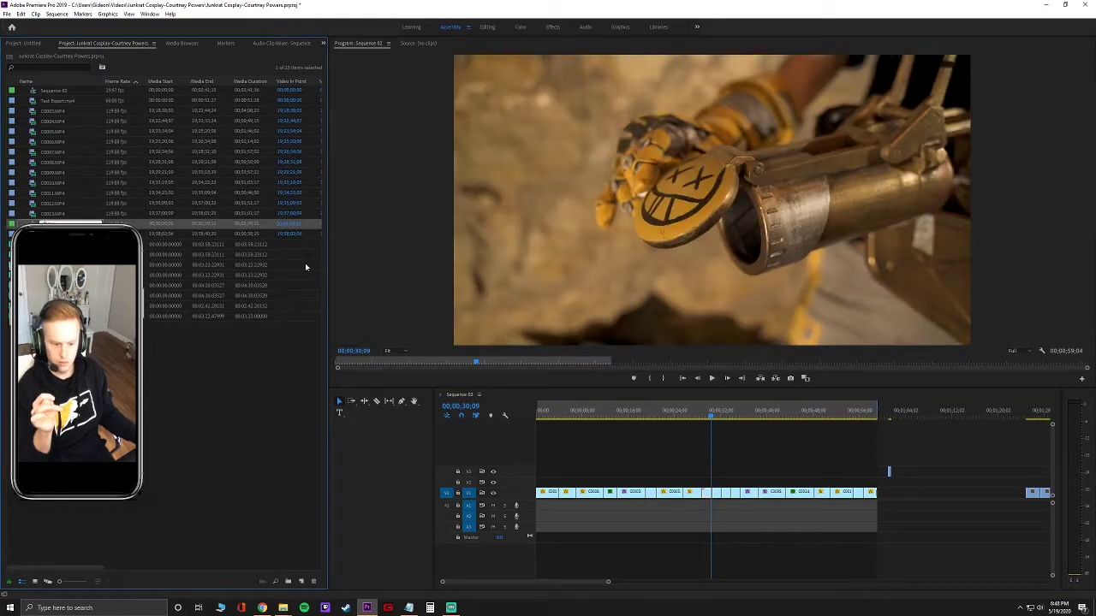
pyautogui.click(82, 368)
pyautogui.doubleClick(33, 224)
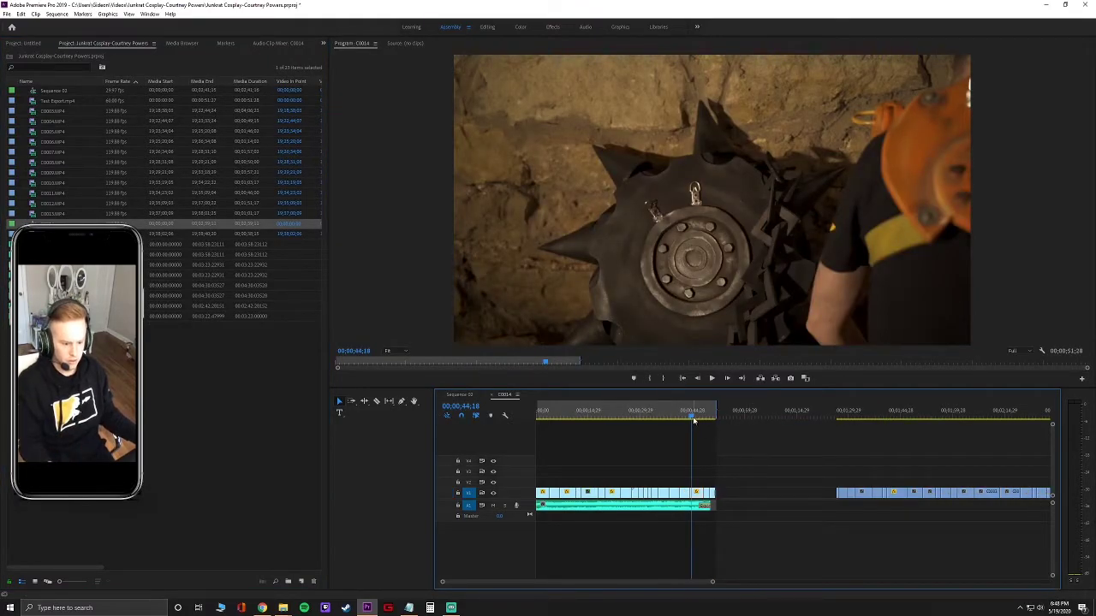
pyautogui.moveTo(693, 417); pyautogui.dragTo(579, 428)
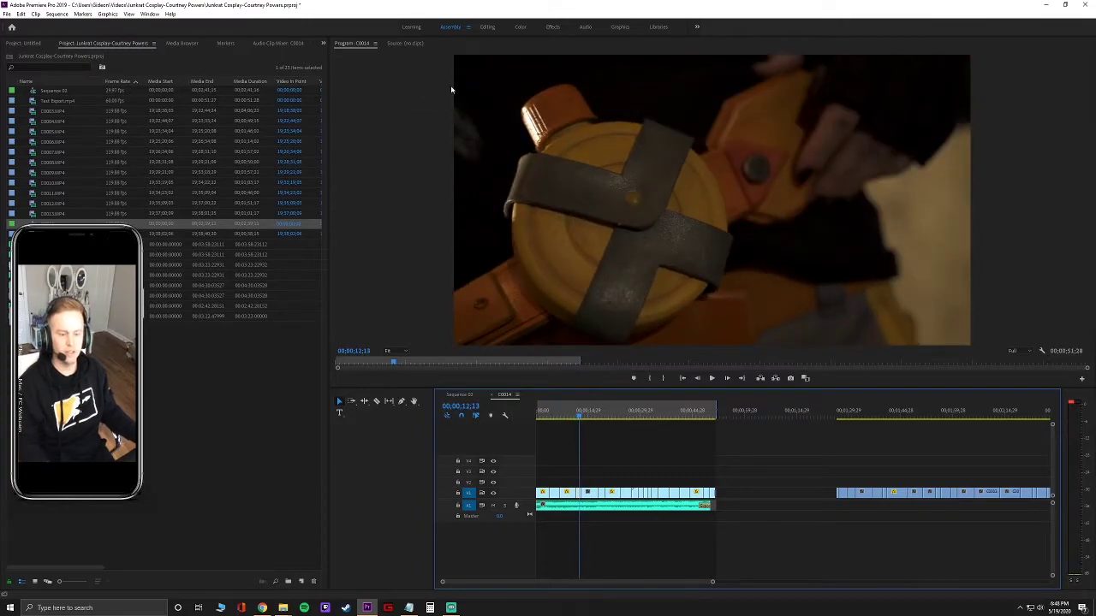
pyautogui.click(486, 28)
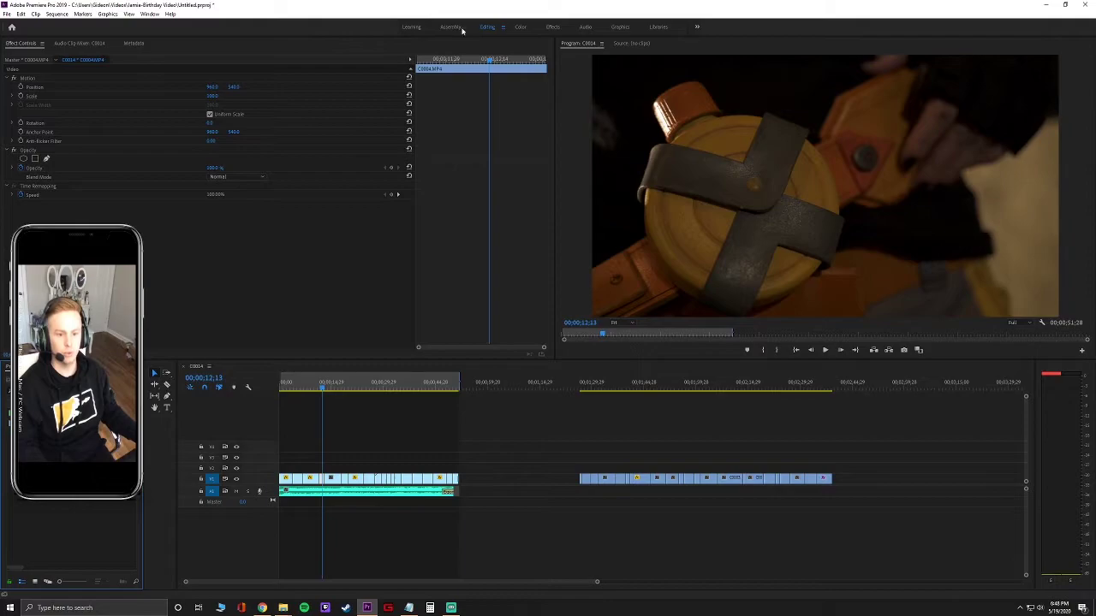
pyautogui.click(454, 27)
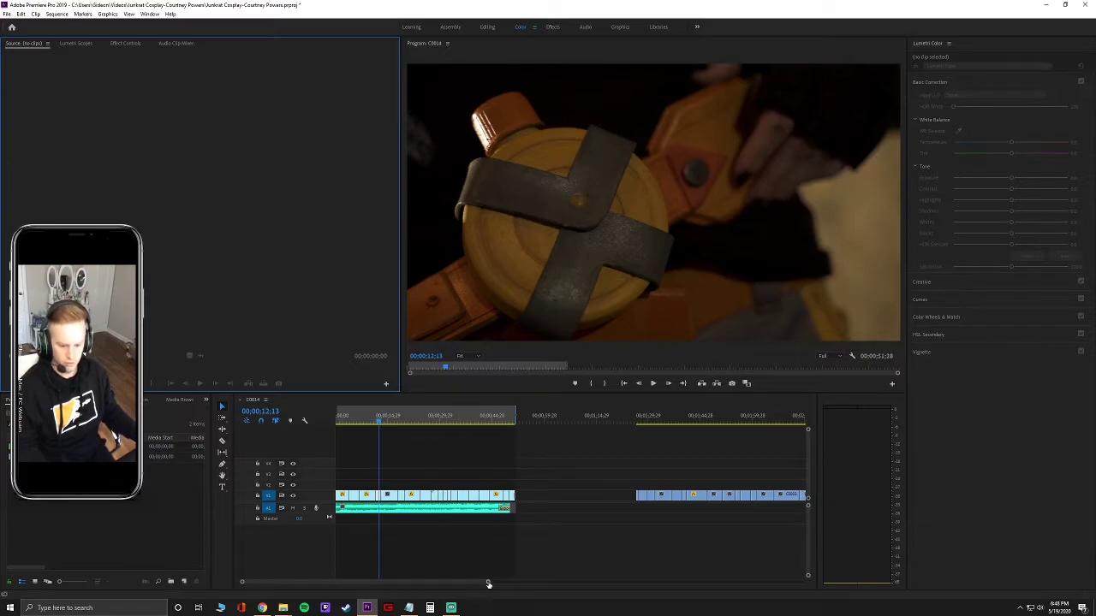
# Raise Lumetri exposure to 1 on the first dark clip and 2.5 on the next.
pyautogui.moveTo(487, 583); pyautogui.dragTo(448, 585)
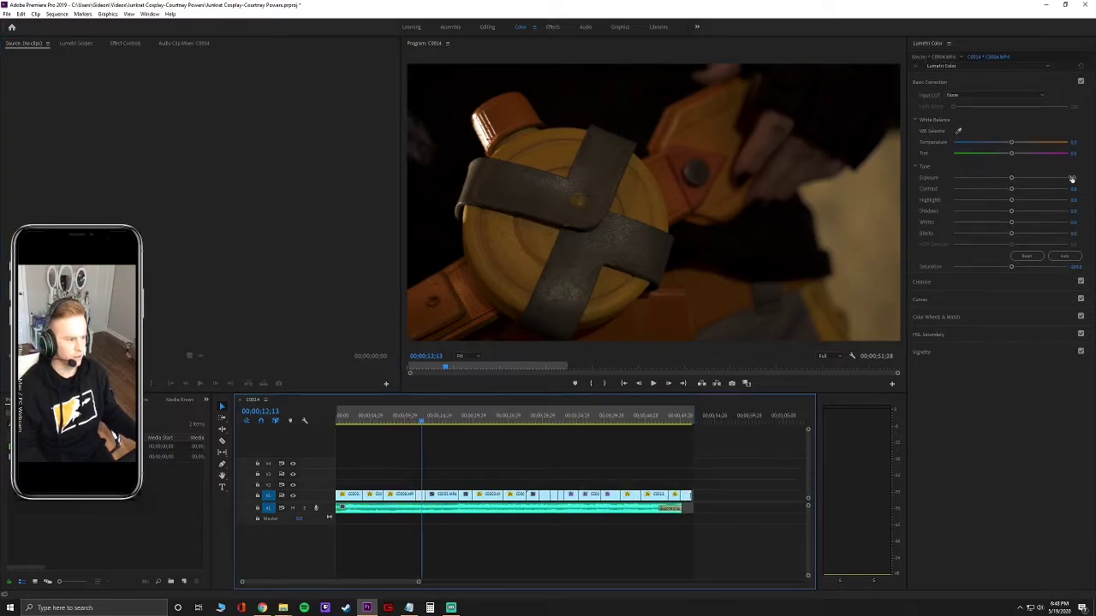
pyautogui.click(1076, 177)
pyautogui.write('1')
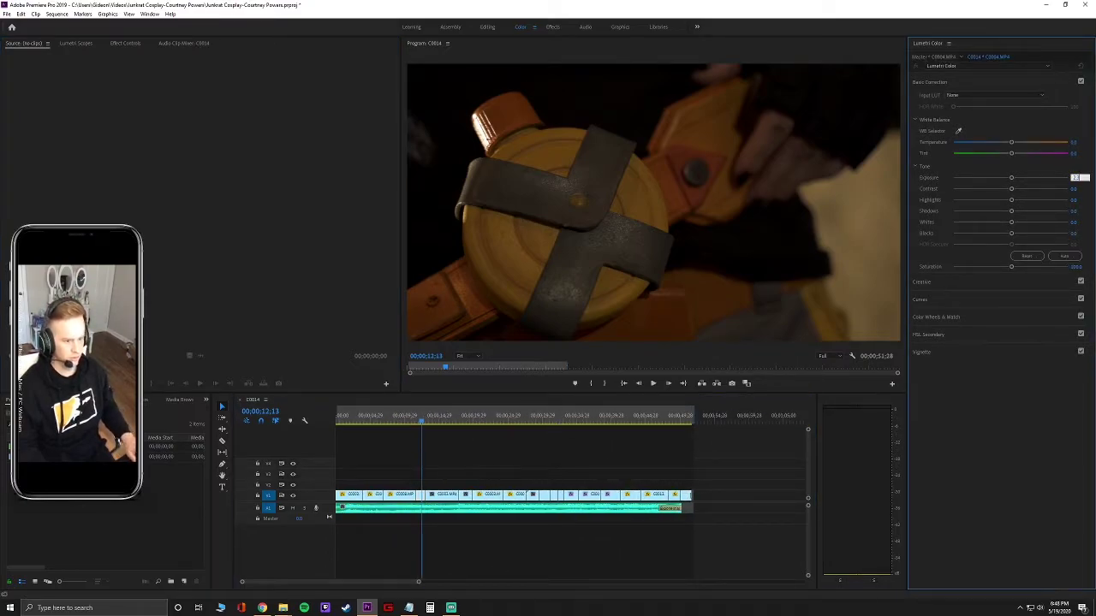
pyautogui.press('Tab')
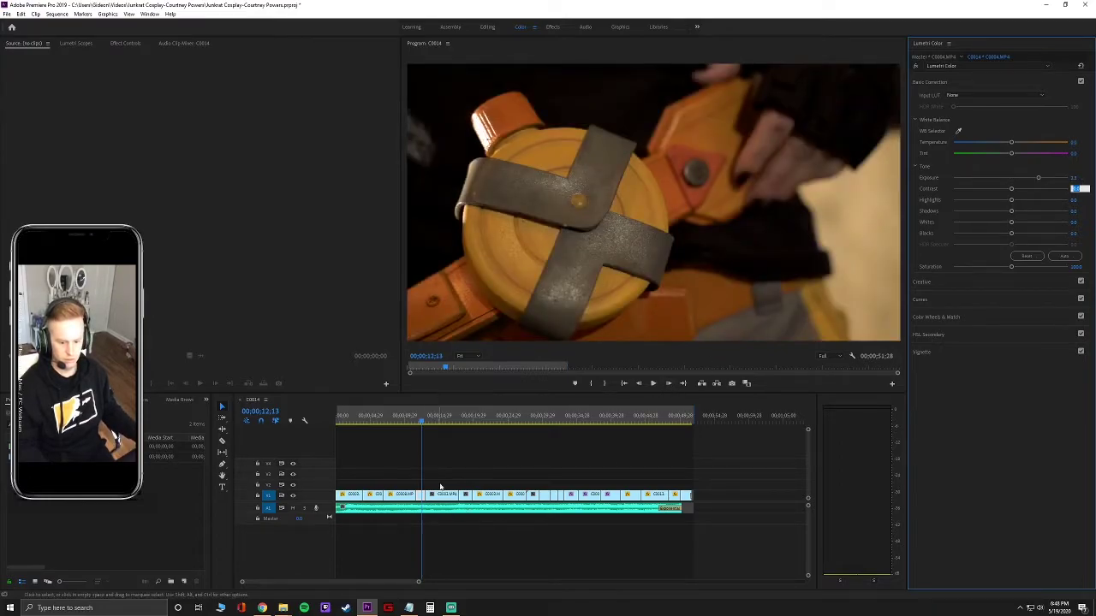
pyautogui.moveTo(421, 419); pyautogui.dragTo(437, 425)
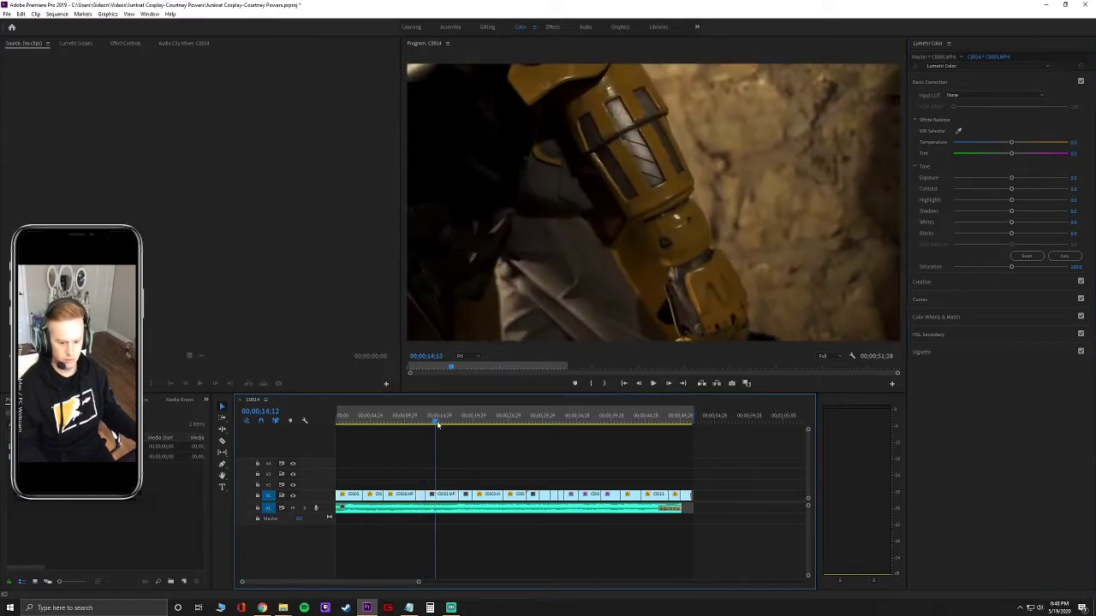
pyautogui.click(1075, 177)
pyautogui.write('2.5')
pyautogui.press('Tab')
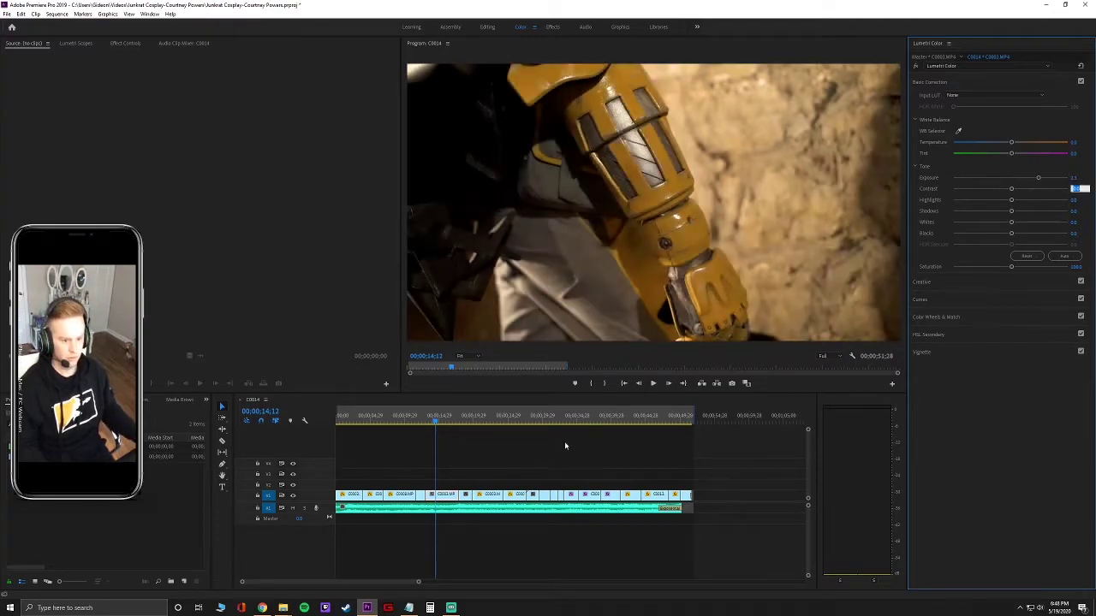
# Set a later clip's exposure to 2.5, preview playback, then set exposure 1.5.
pyautogui.moveTo(437, 426); pyautogui.dragTo(532, 425)
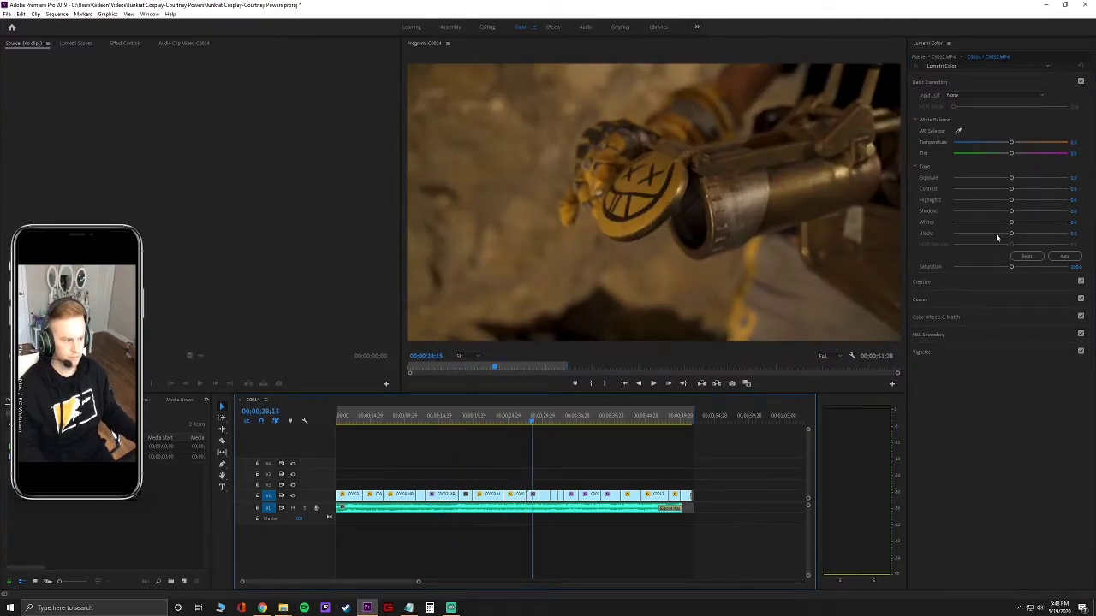
pyautogui.click(1075, 178)
pyautogui.write('2.5')
pyautogui.press('Tab')
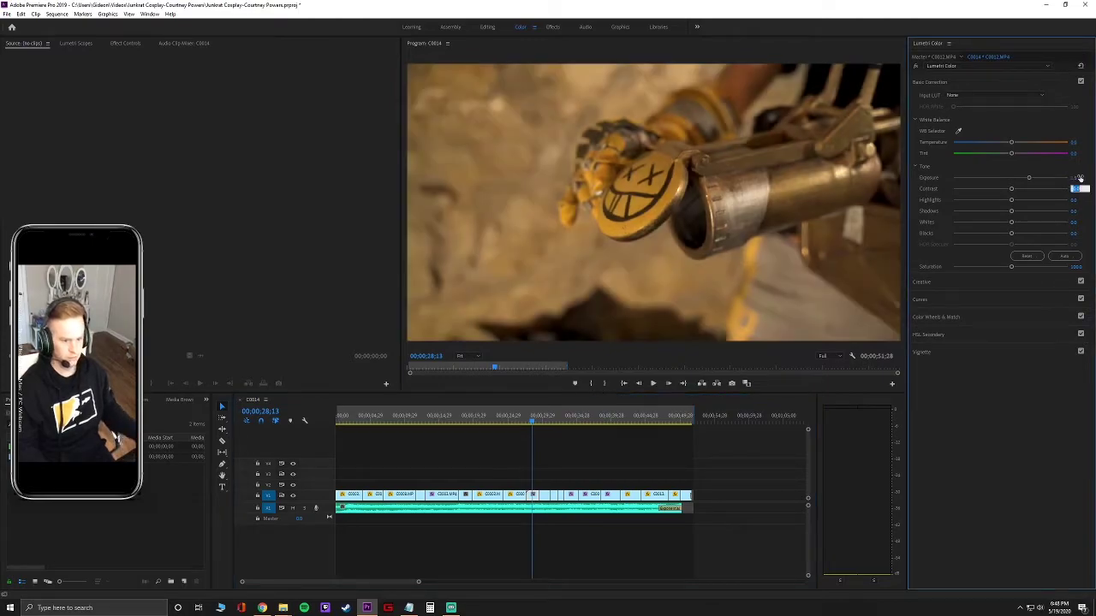
pyautogui.click(536, 426)
pyautogui.press('space')
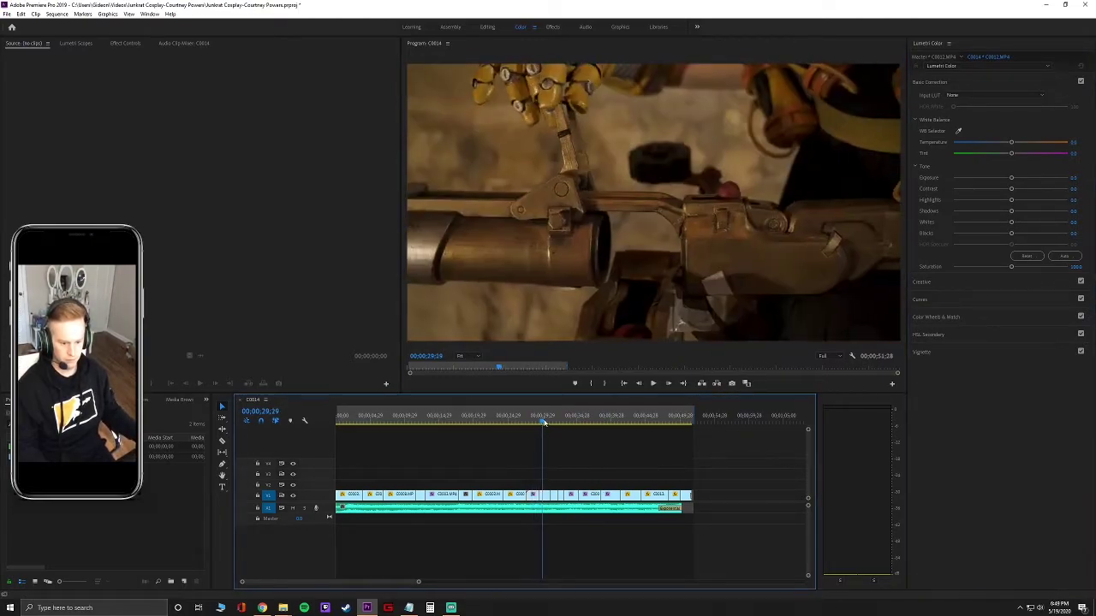
pyautogui.click(1079, 177)
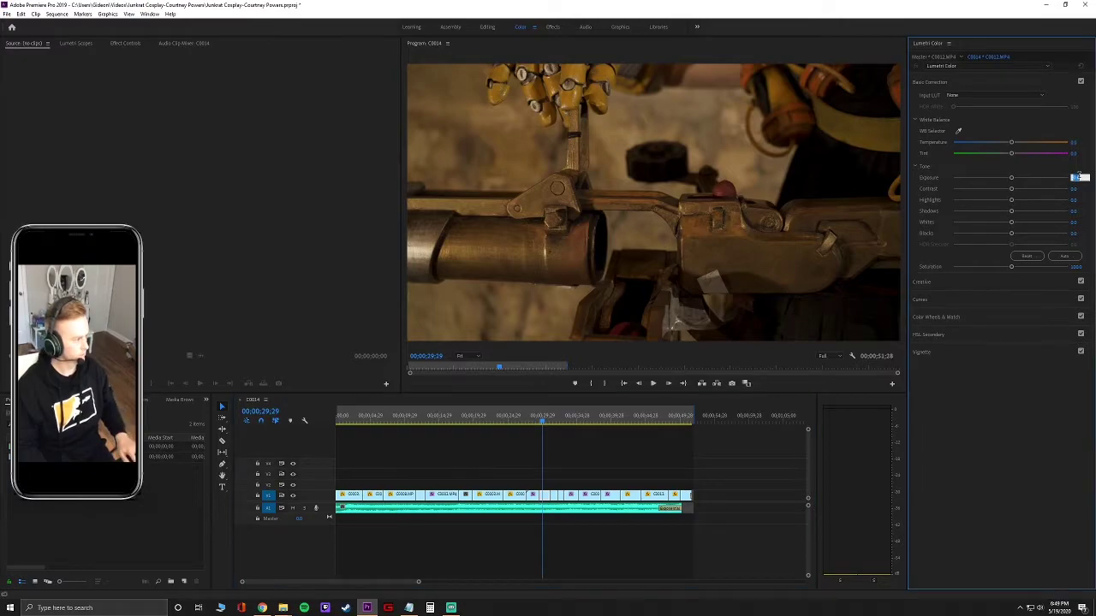
pyautogui.write('1.5')
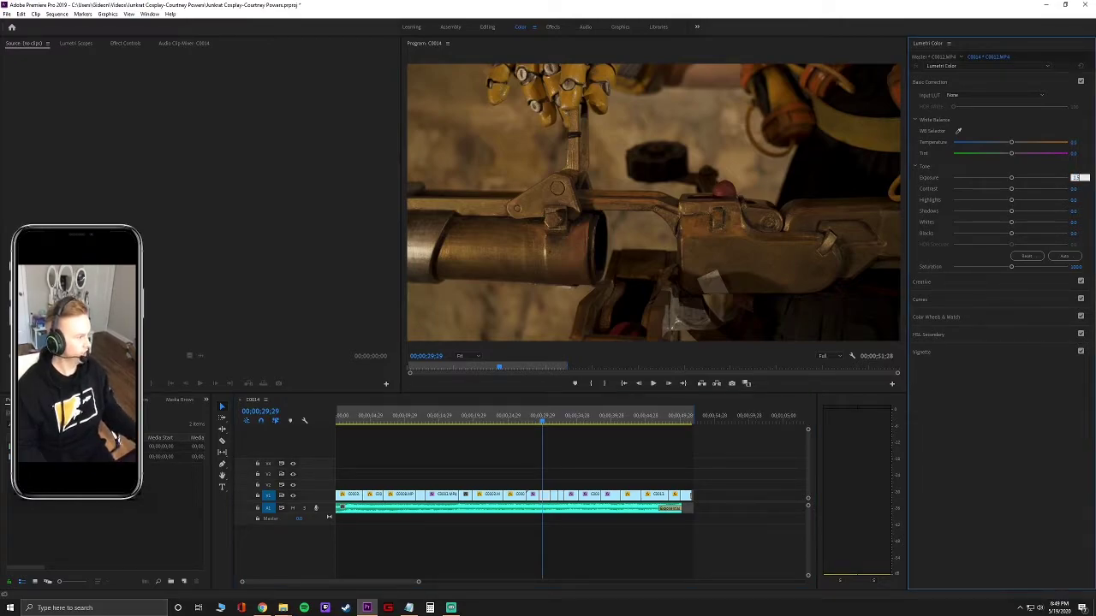
pyautogui.press('Tab')
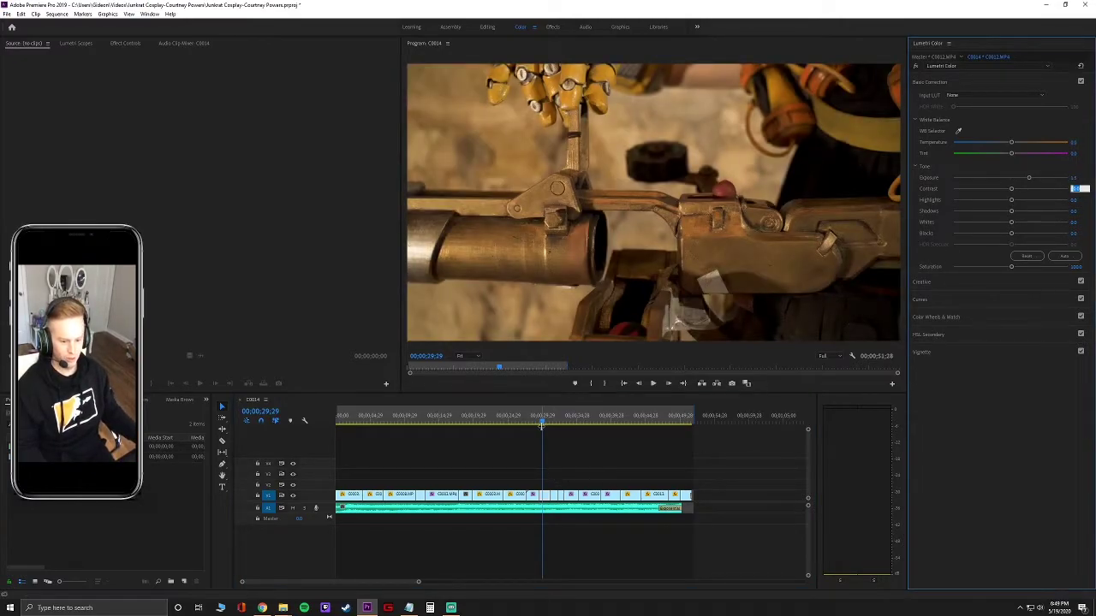
# Give the next two darker launcher-barrel clips an exposure of 1.5 each.
pyautogui.click(541, 423)
pyautogui.moveTo(541, 423); pyautogui.dragTo(553, 424)
pyautogui.click(1072, 177)
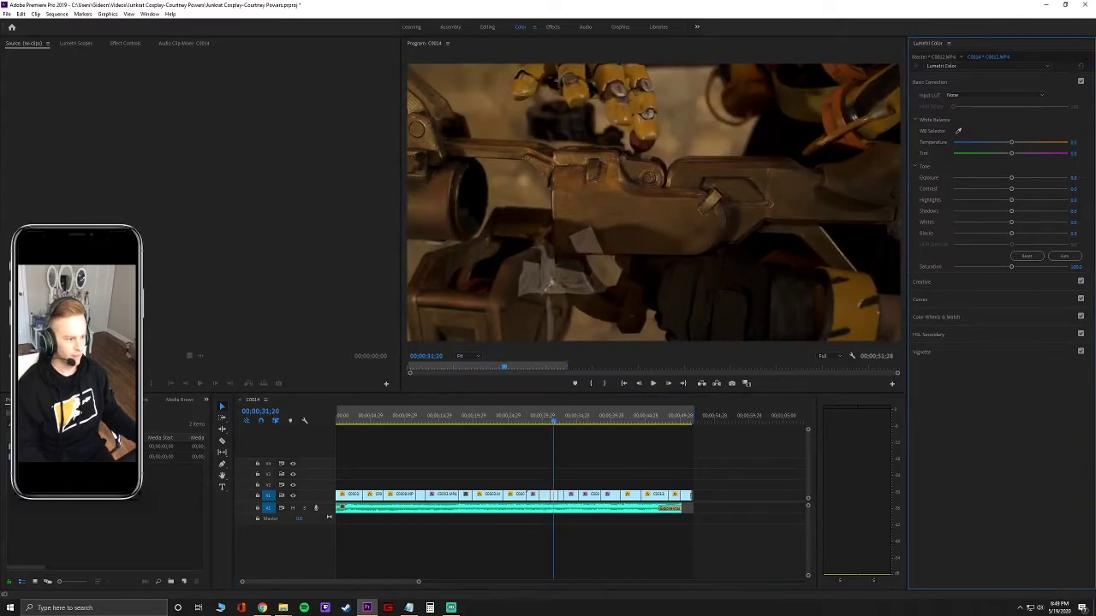
pyautogui.write('1.5')
pyautogui.press('Tab')
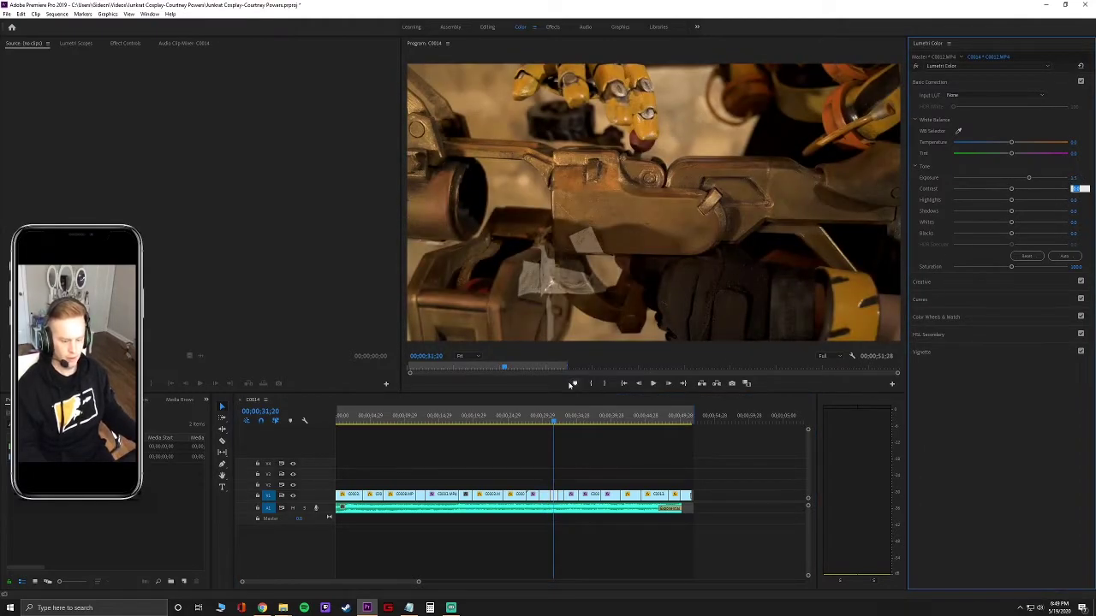
pyautogui.moveTo(555, 424); pyautogui.dragTo(561, 425)
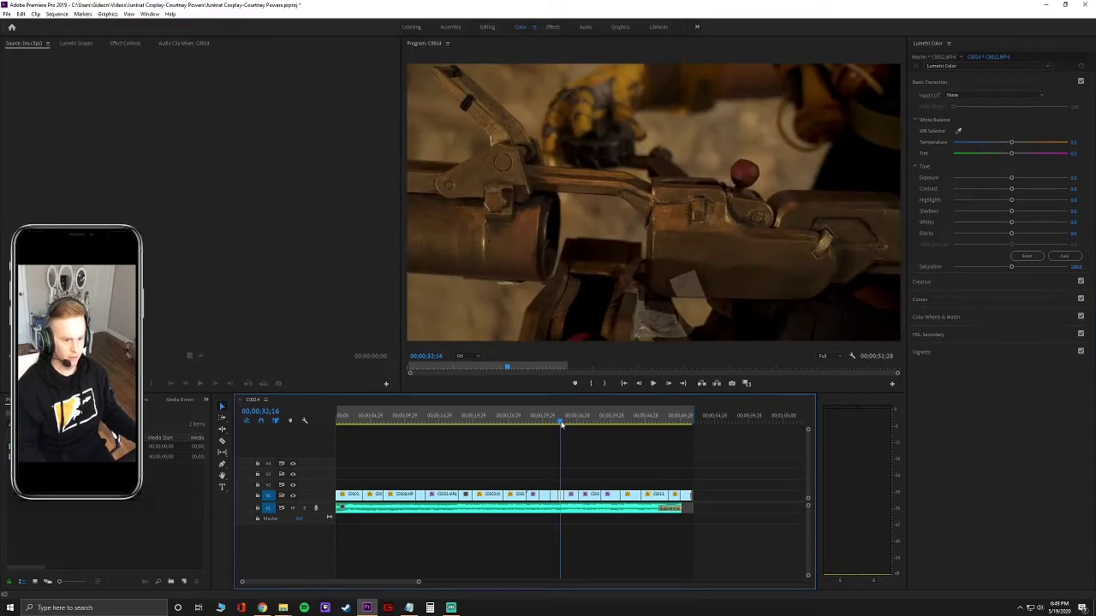
pyautogui.click(1072, 178)
pyautogui.write('1')
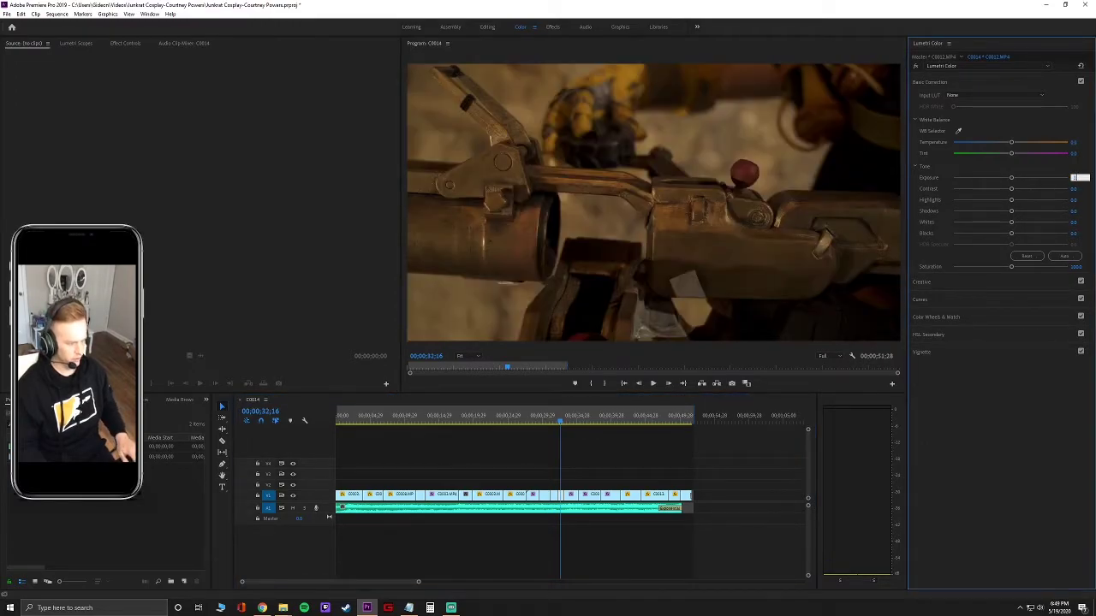
pyautogui.write('.5')
pyautogui.press('Tab')
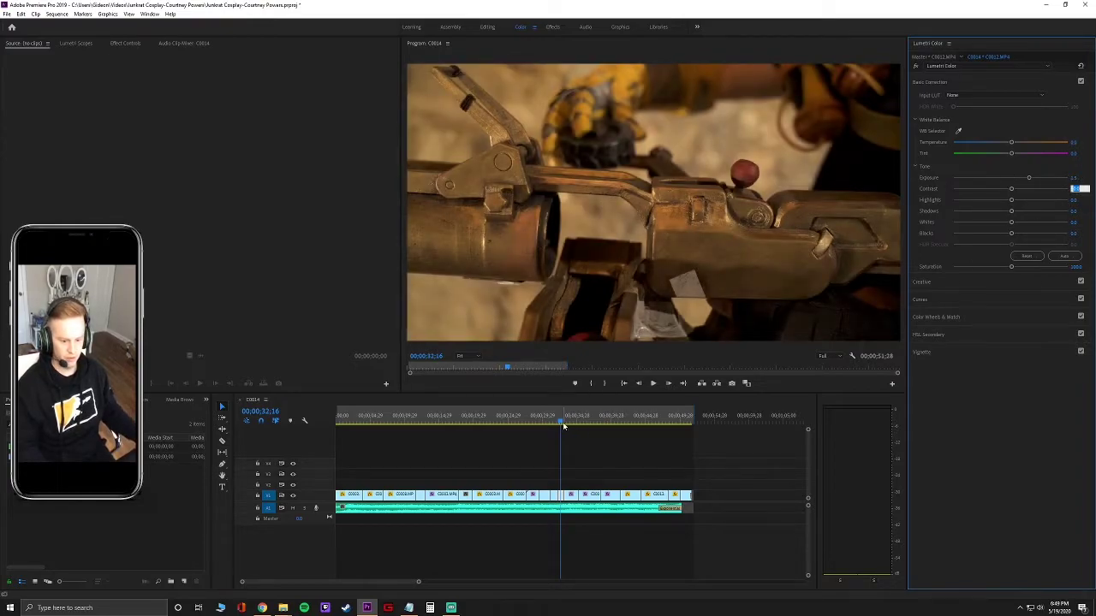
pyautogui.moveTo(561, 420); pyautogui.dragTo(566, 425)
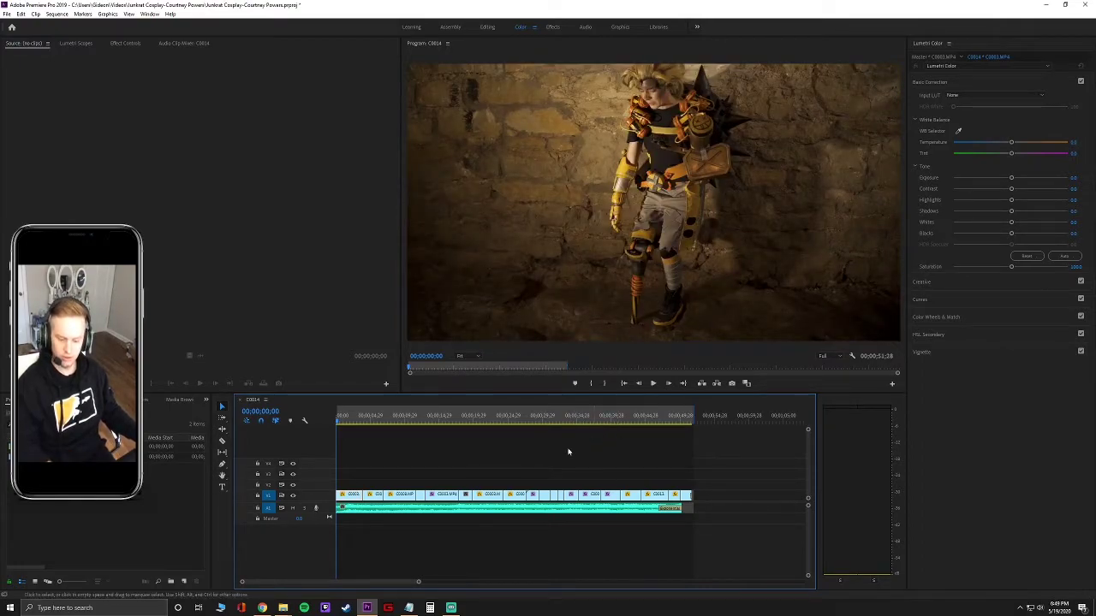
pyautogui.click(653, 383)
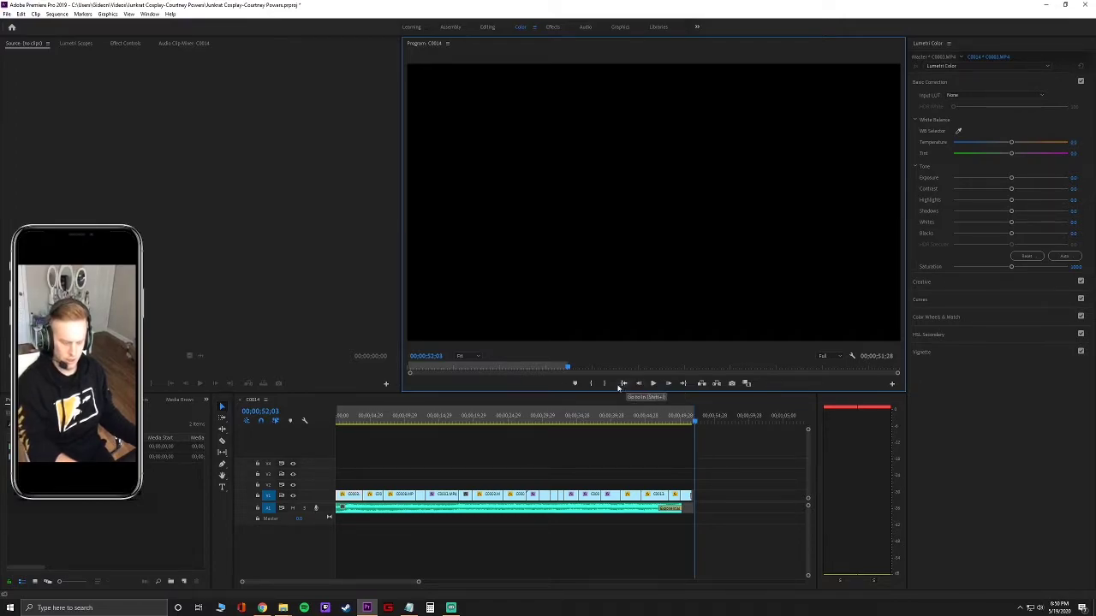
pyautogui.hotkey('ctrl', 'm')
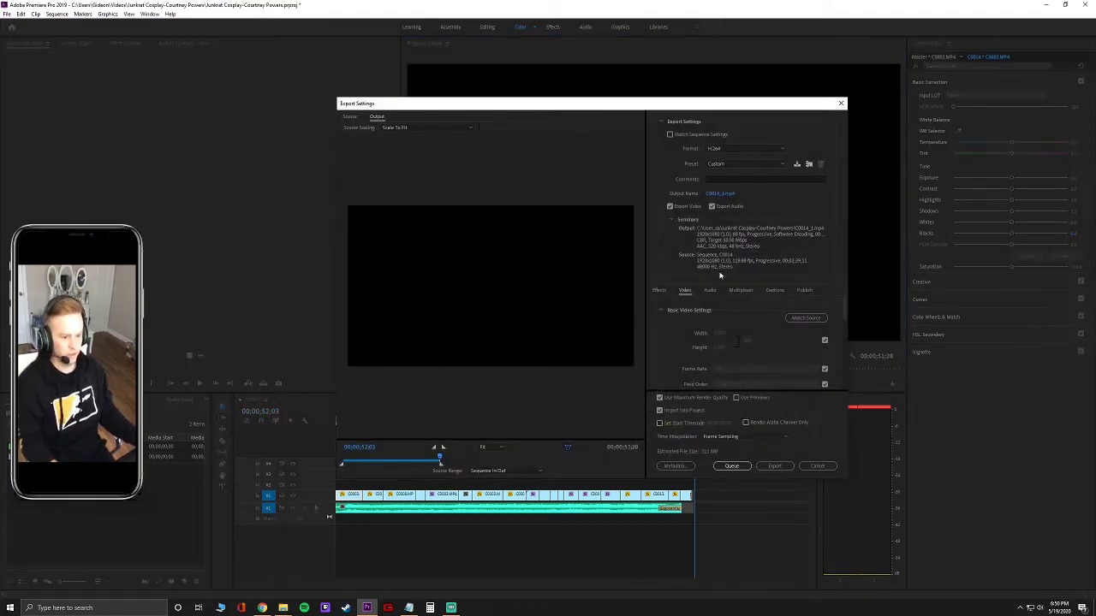
pyautogui.click(720, 193)
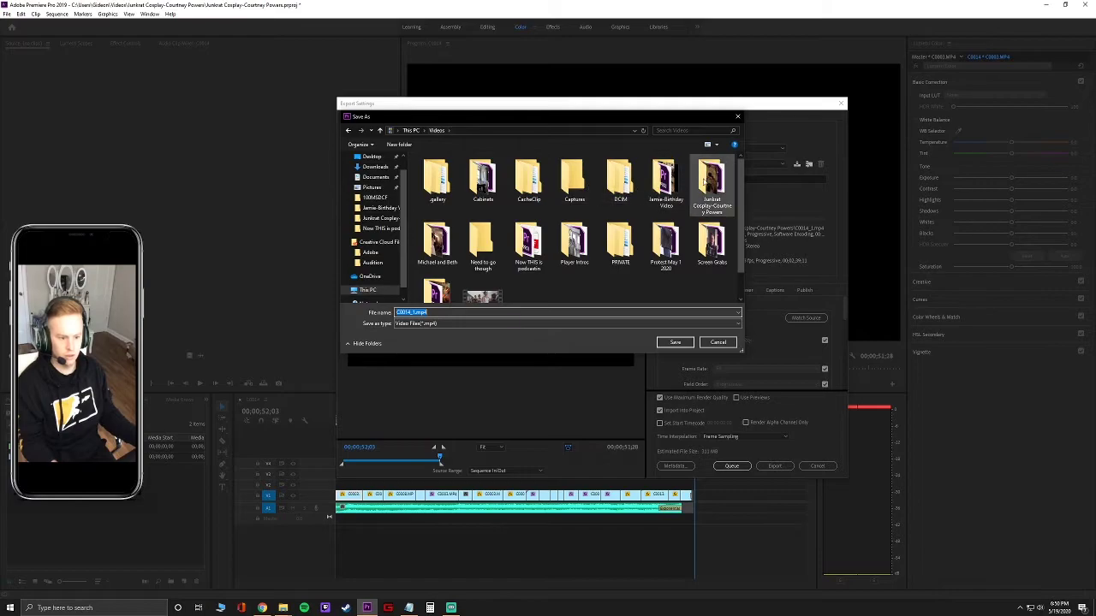
pyautogui.doubleClick(709, 184)
pyautogui.scroll(-1, 671, 283)
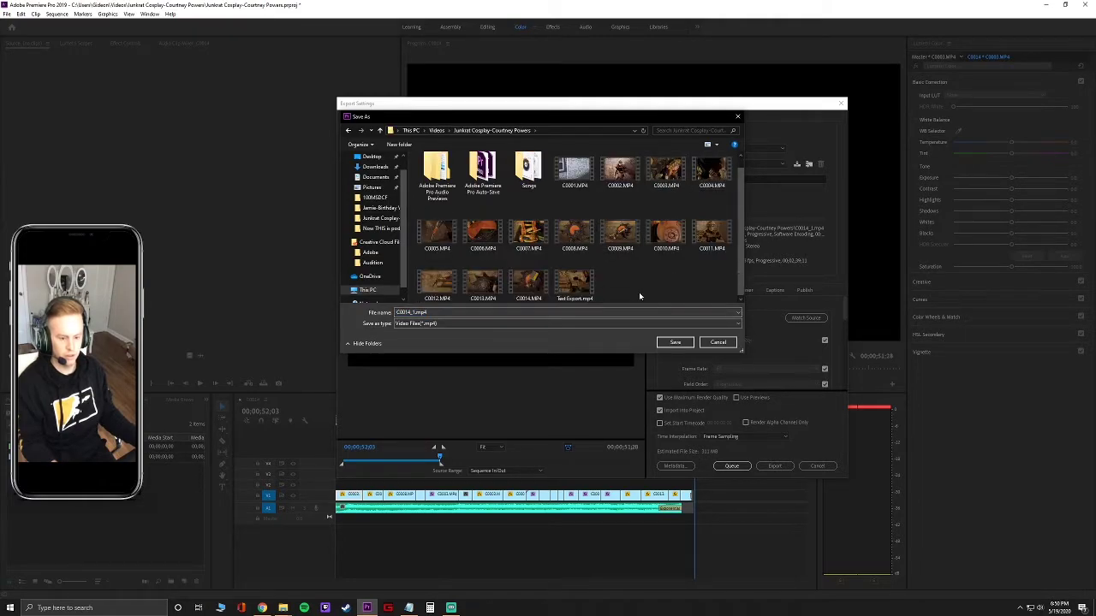
# Name the output file Junkrat Cosplay-With Music.mp4 and save it.
pyautogui.click(513, 312)
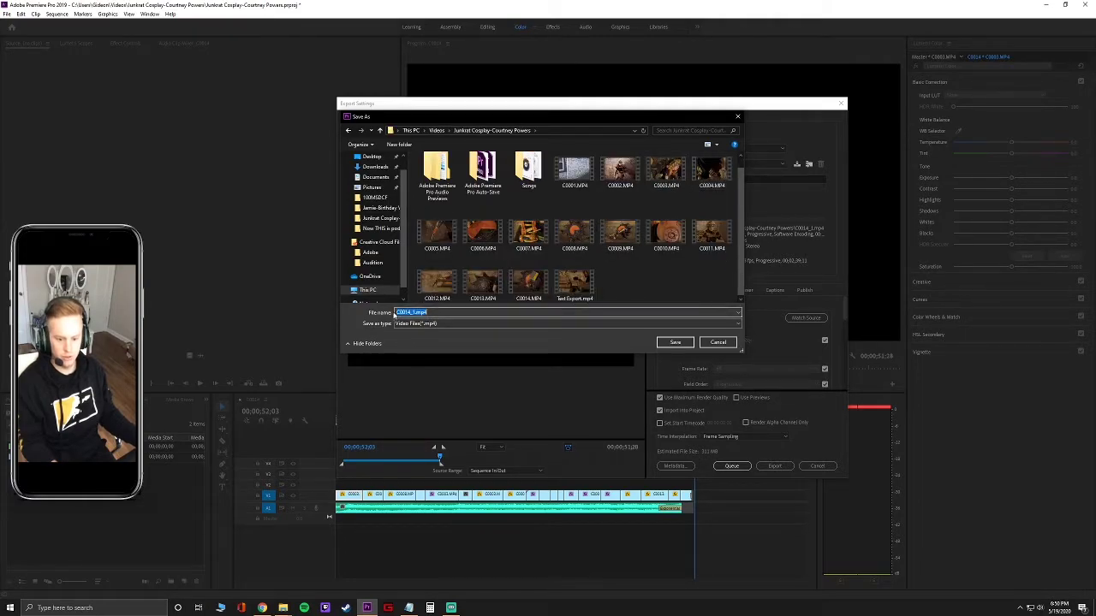
pyautogui.press('BackSpace')
pyautogui.hotkey('ctrl', 'z')
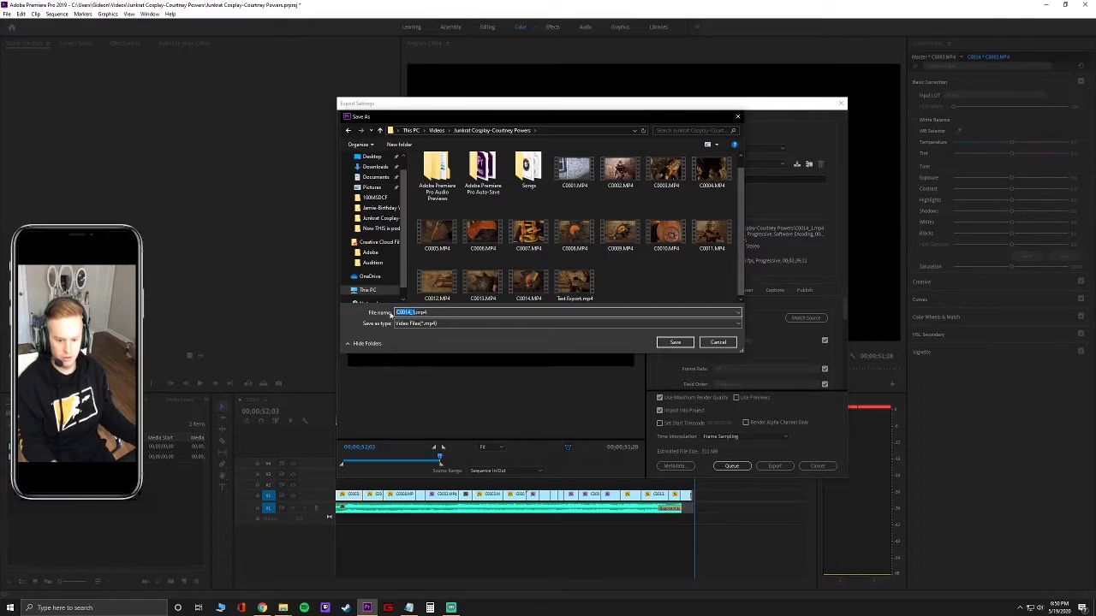
pyautogui.write('Junkrat.mp4 Cosplay')
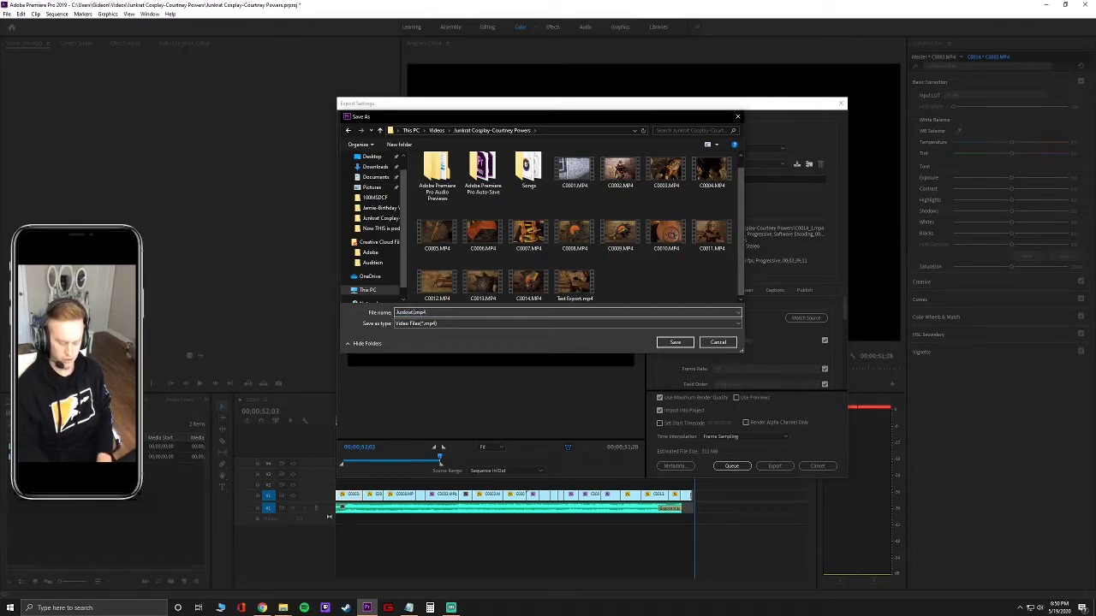
pyautogui.write(' -')
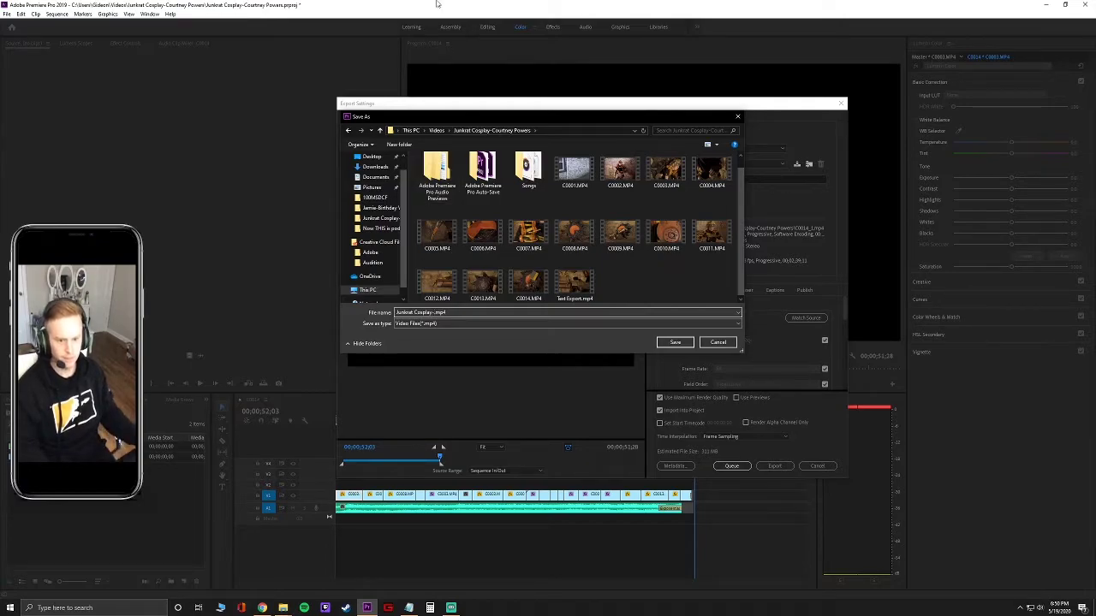
pyautogui.click(331, 59)
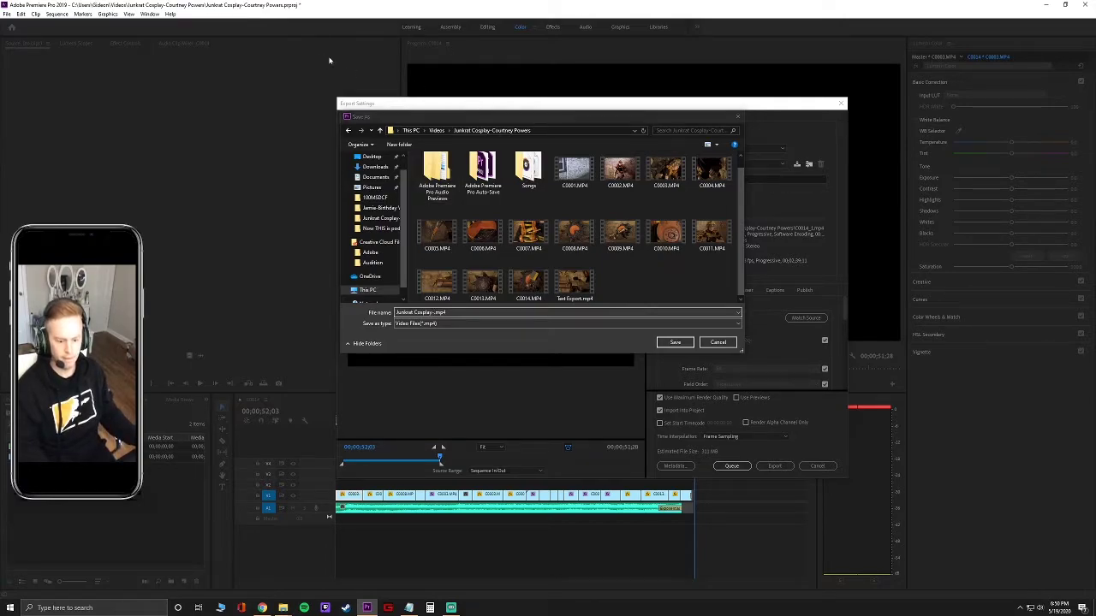
pyautogui.click(535, 100)
pyautogui.write('Cosplay-With M')
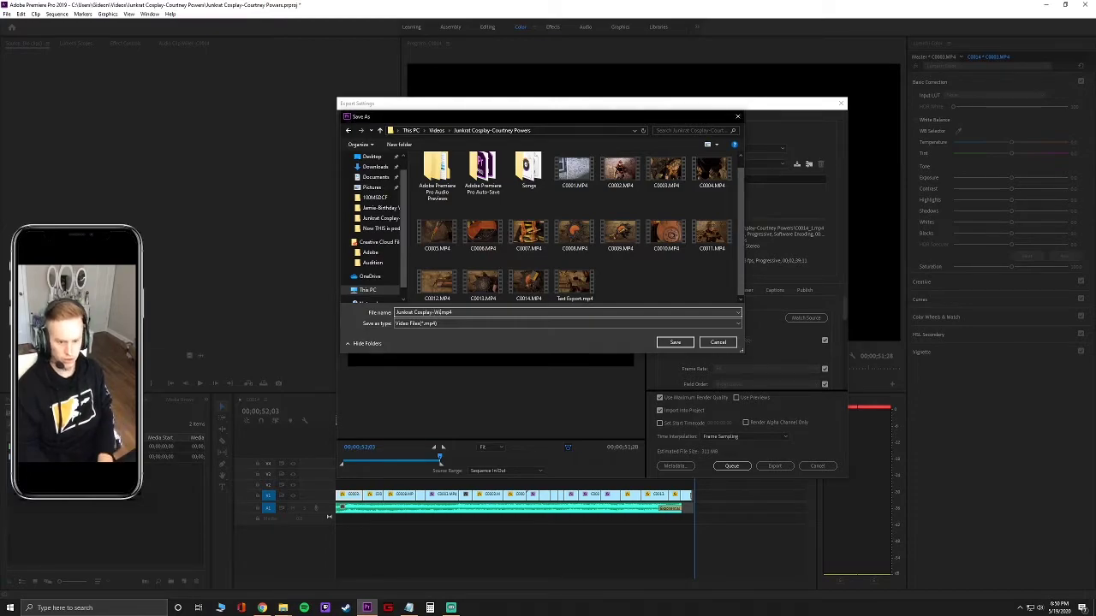
pyautogui.write('usic')
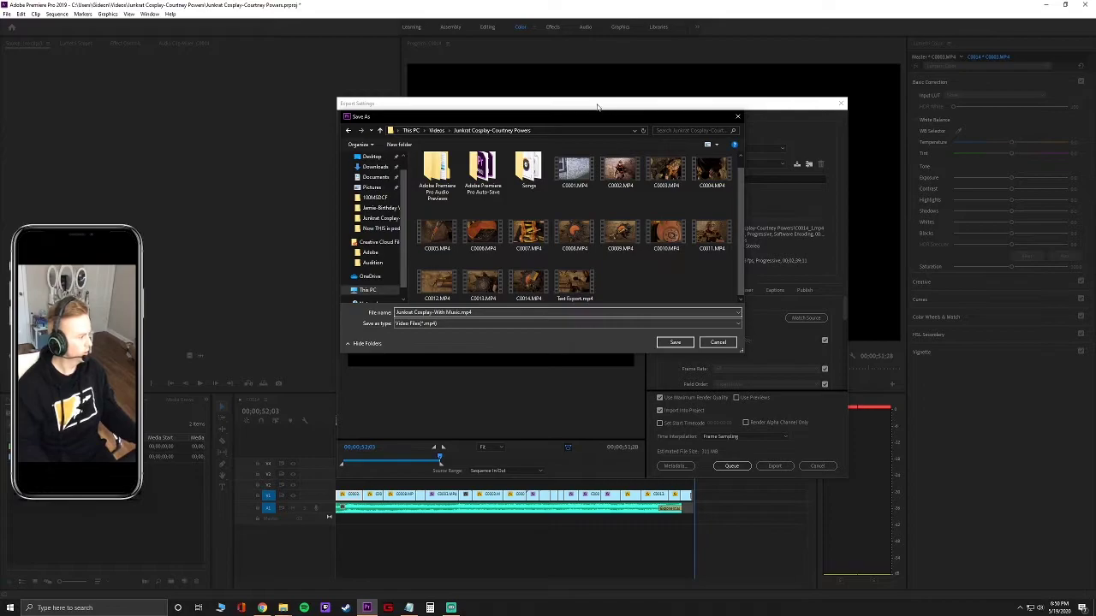
pyautogui.click(674, 341)
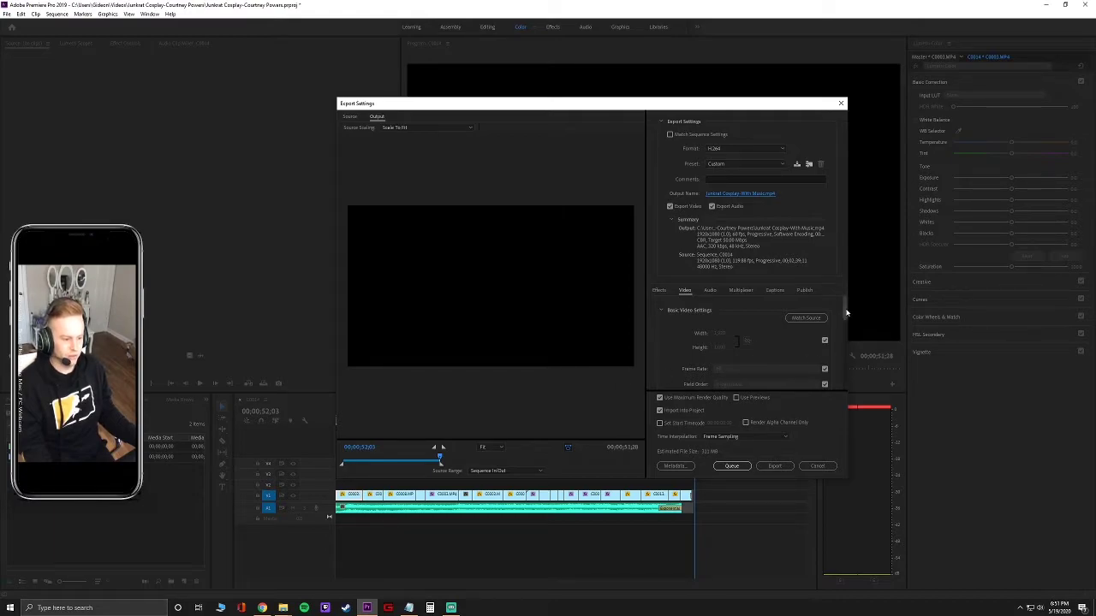
pyautogui.moveTo(843, 306); pyautogui.dragTo(838, 339)
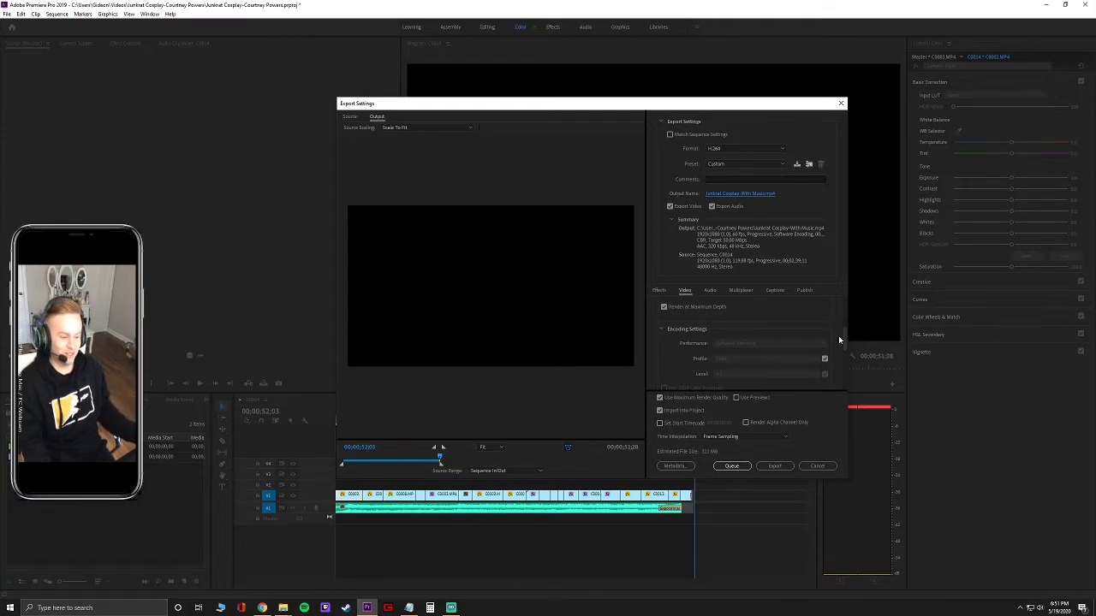
pyautogui.moveTo(845, 336); pyautogui.dragTo(847, 339)
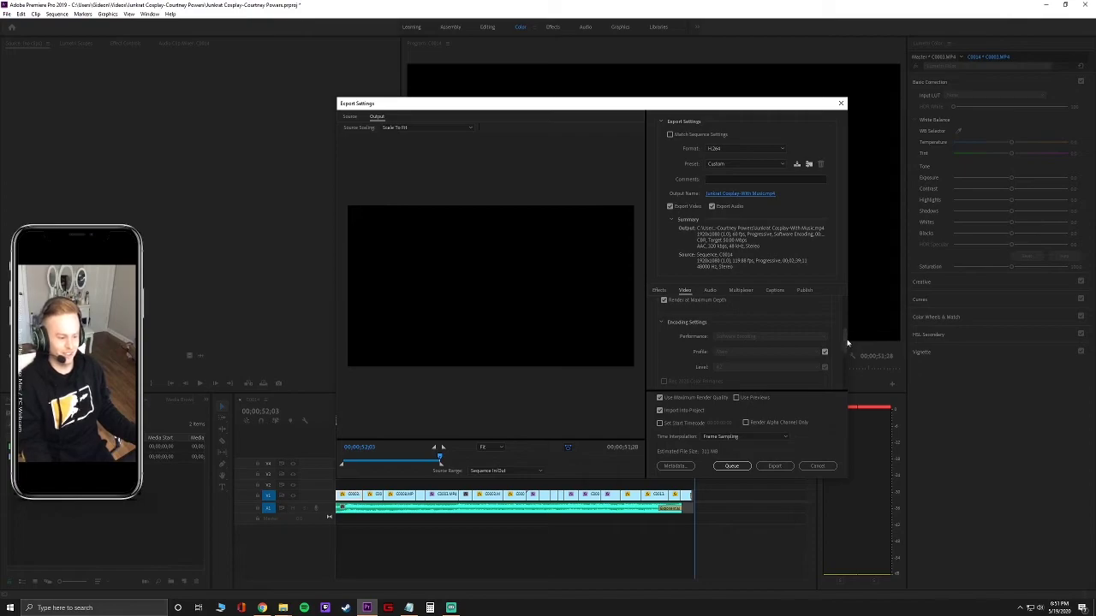
pyautogui.scroll(-1, 846, 342)
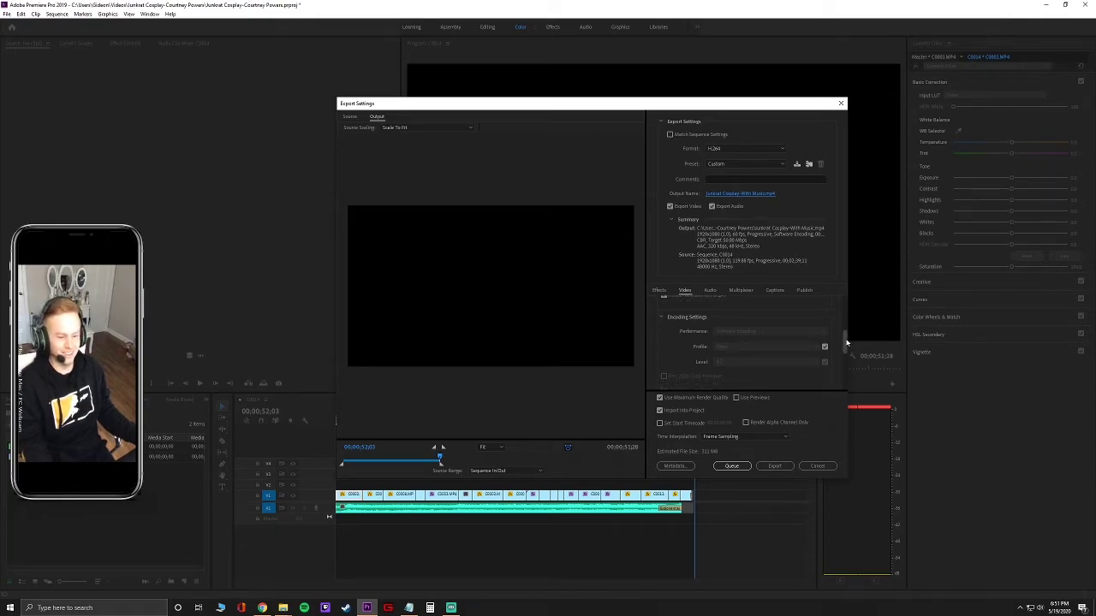
pyautogui.moveTo(847, 342); pyautogui.dragTo(841, 381)
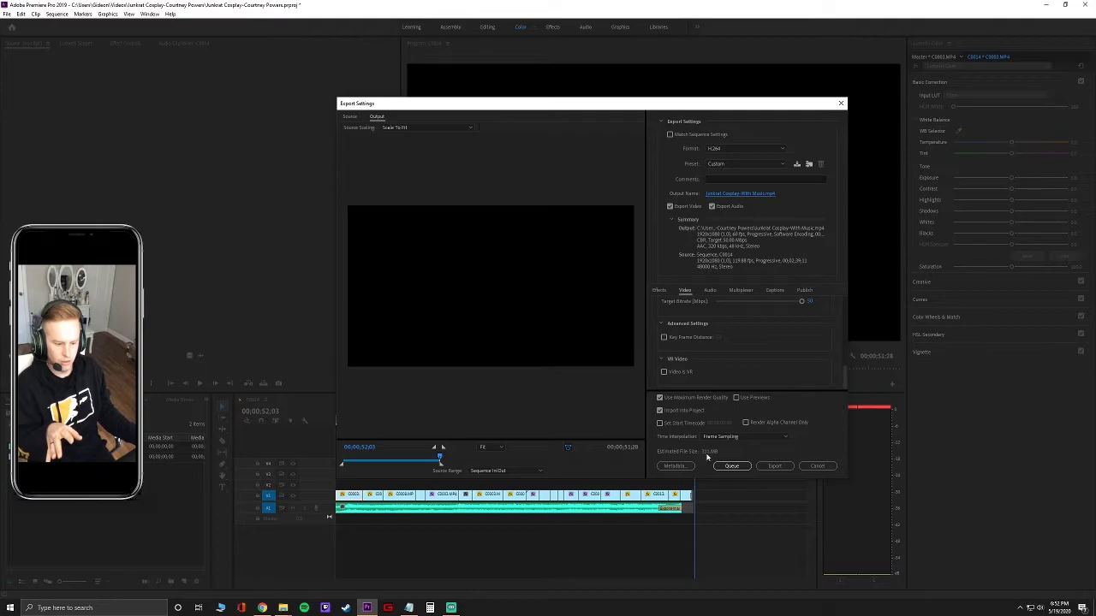
# Scrub the export preview back to about 36 seconds, then queue the export to Media Encoder.
pyautogui.moveTo(845, 383); pyautogui.dragTo(846, 375)
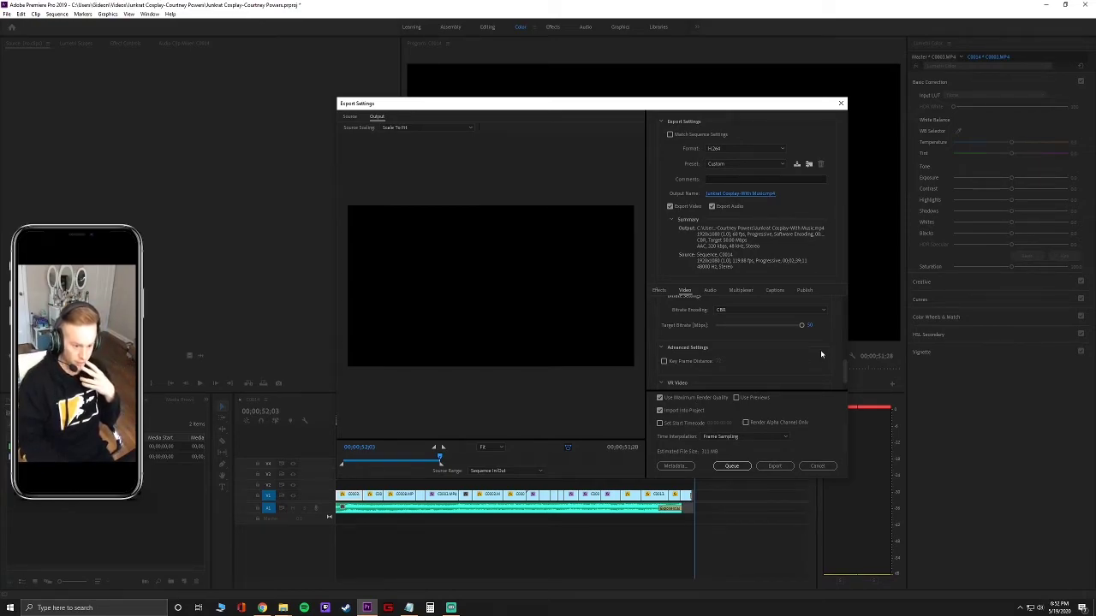
pyautogui.click(434, 459)
pyautogui.moveTo(434, 459); pyautogui.dragTo(418, 460)
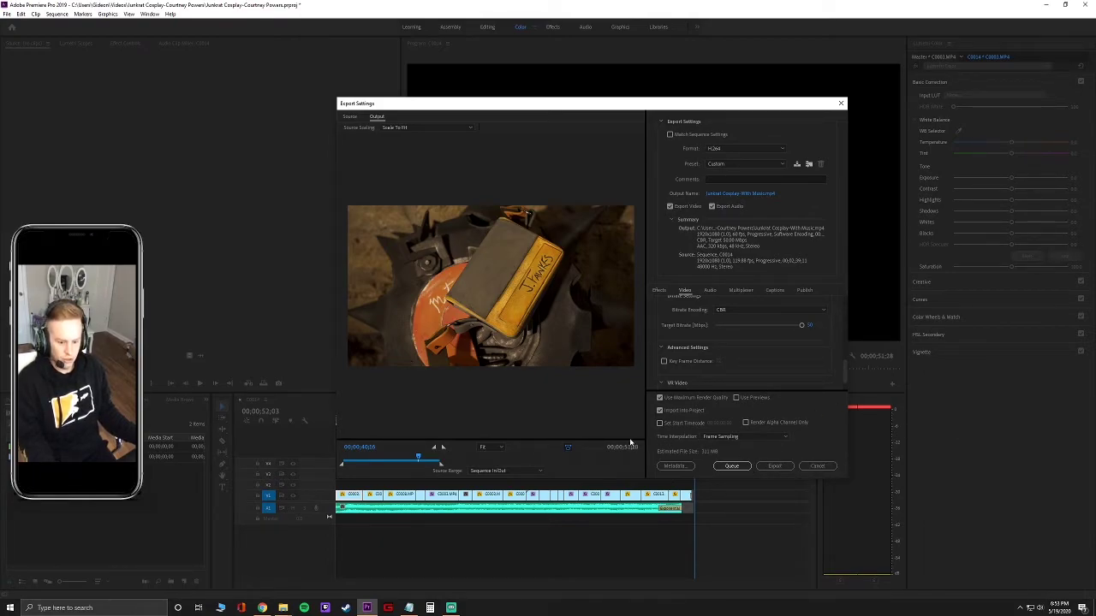
pyautogui.click(732, 465)
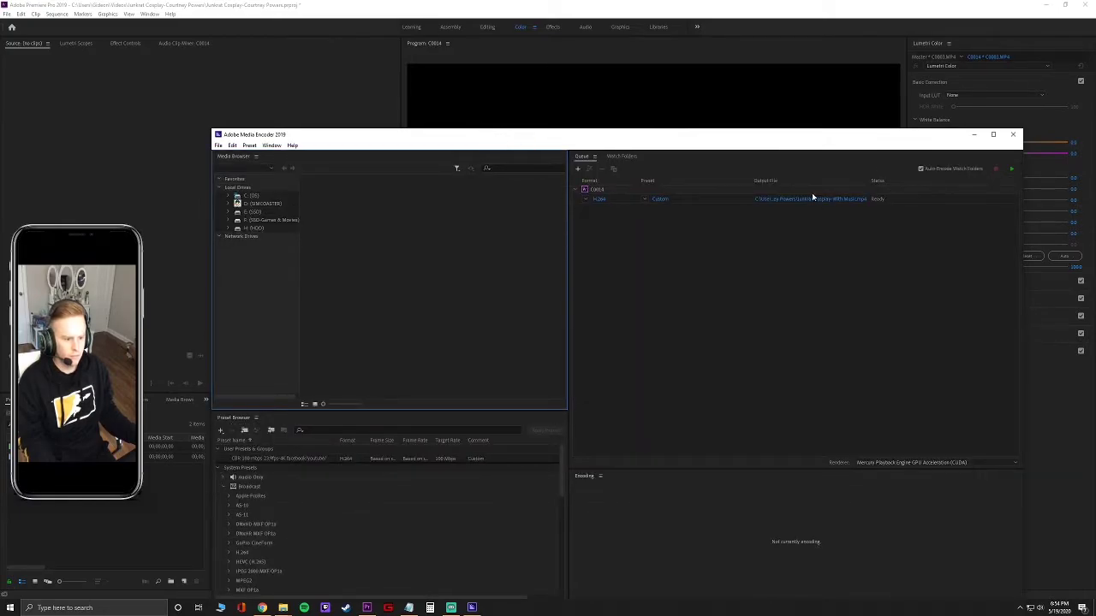
# Keep the Junkrat Cosplay-With Music.mp4 output, start the encoding queue, and minimize Media Encoder.
pyautogui.click(783, 199)
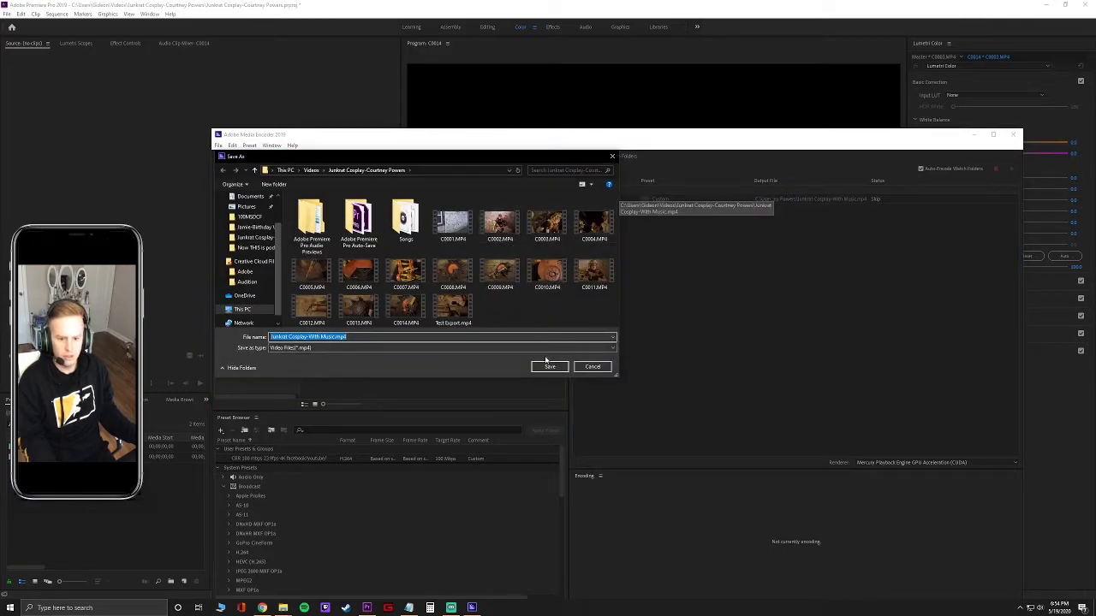
pyautogui.click(548, 368)
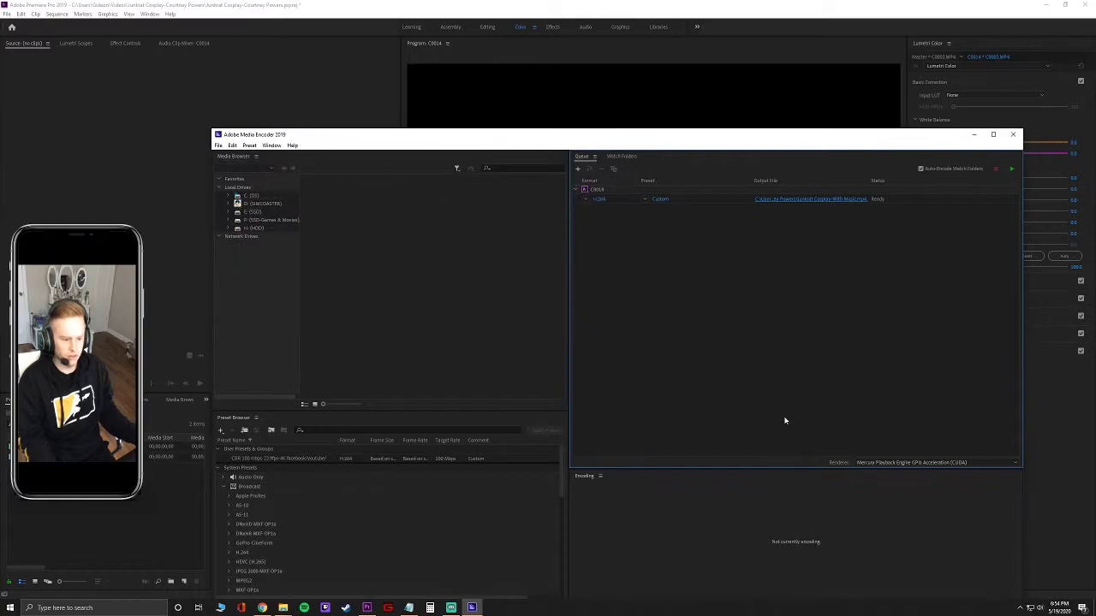
pyautogui.moveTo(760, 138); pyautogui.dragTo(739, 66)
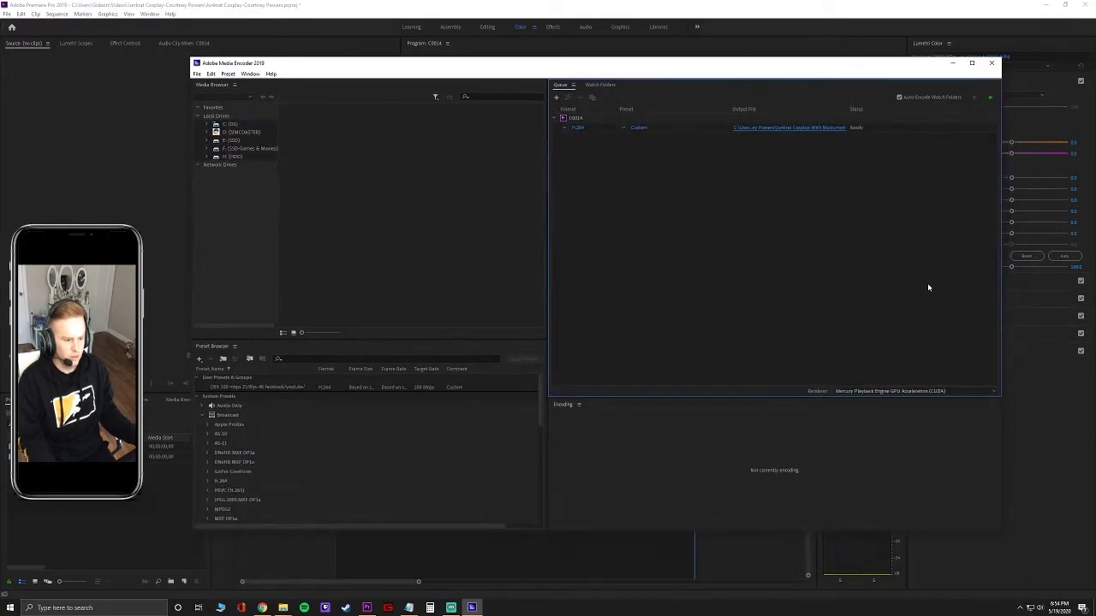
pyautogui.click(989, 98)
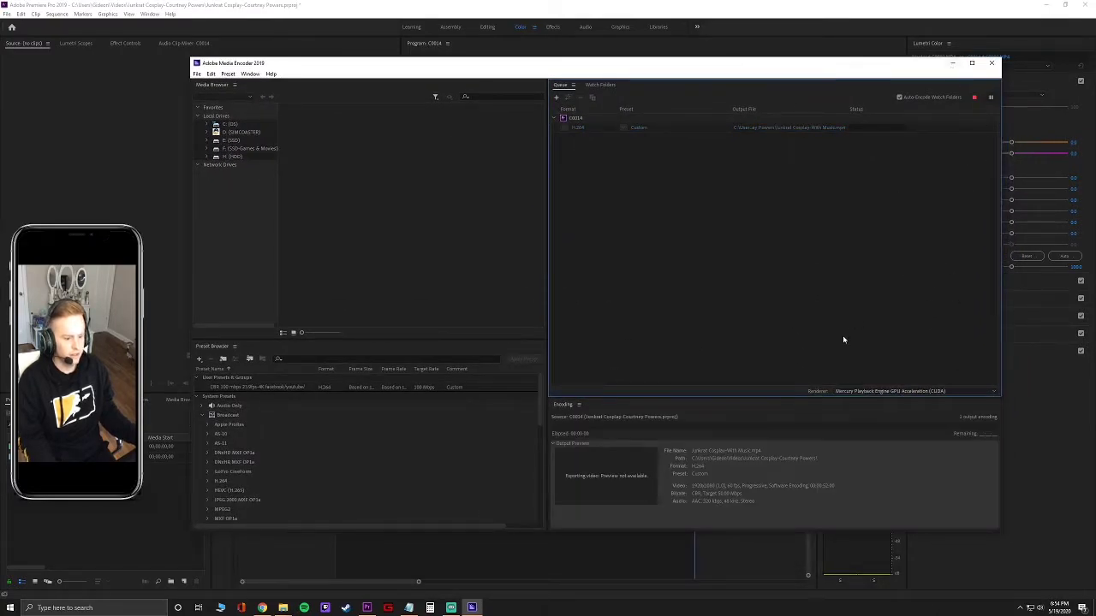
pyautogui.click(952, 63)
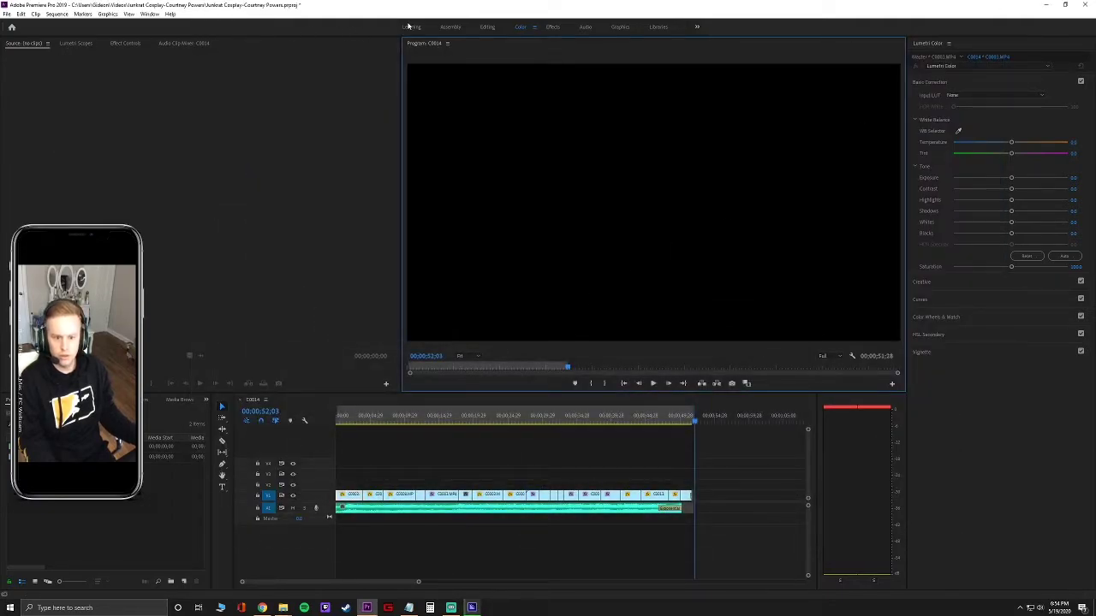
# Open Sequence 02 in the Assembly workspace, scrub to about 35 seconds, and play it.
pyautogui.click(450, 26)
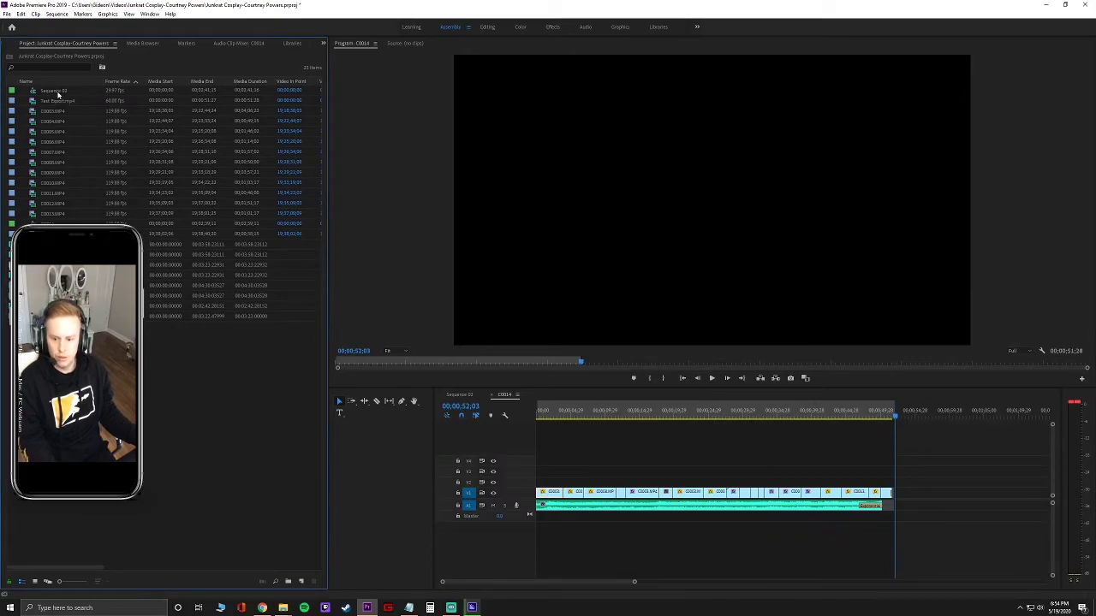
pyautogui.doubleClick(58, 93)
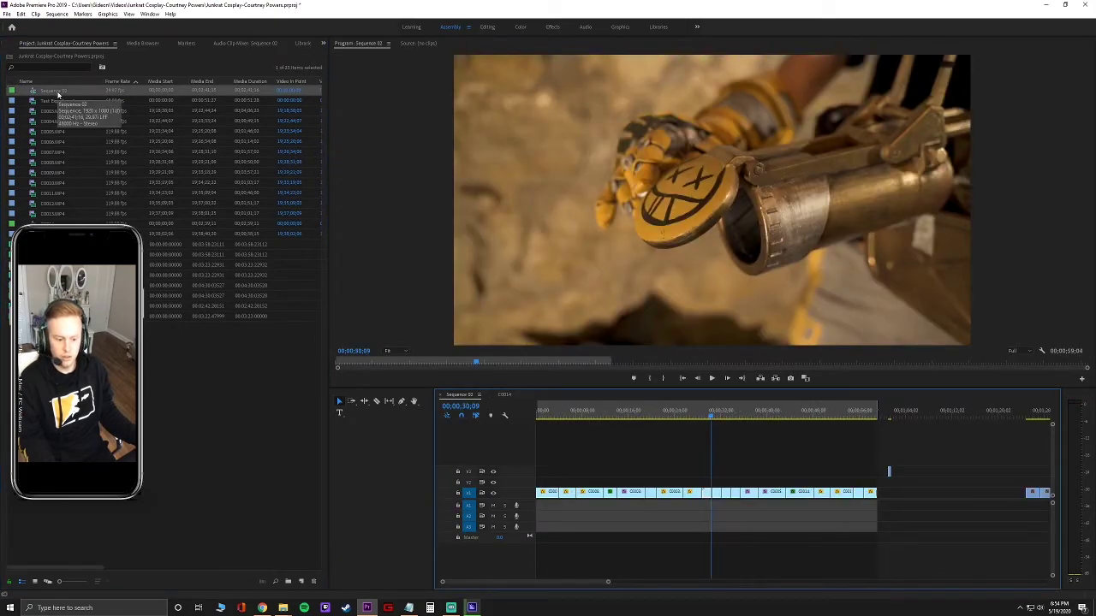
pyautogui.moveTo(711, 418); pyautogui.dragTo(518, 432)
pyautogui.press('space')
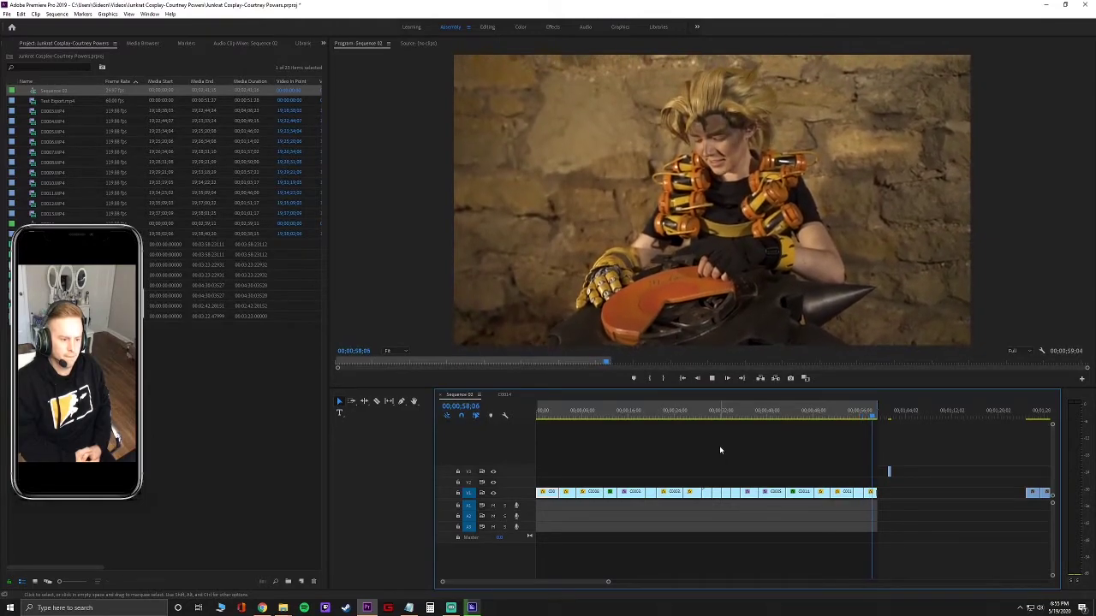
# Stop playback and set the Sequence 02 export to save as Junkrat Cosplay-No Music.mp4.
pyautogui.press('space')
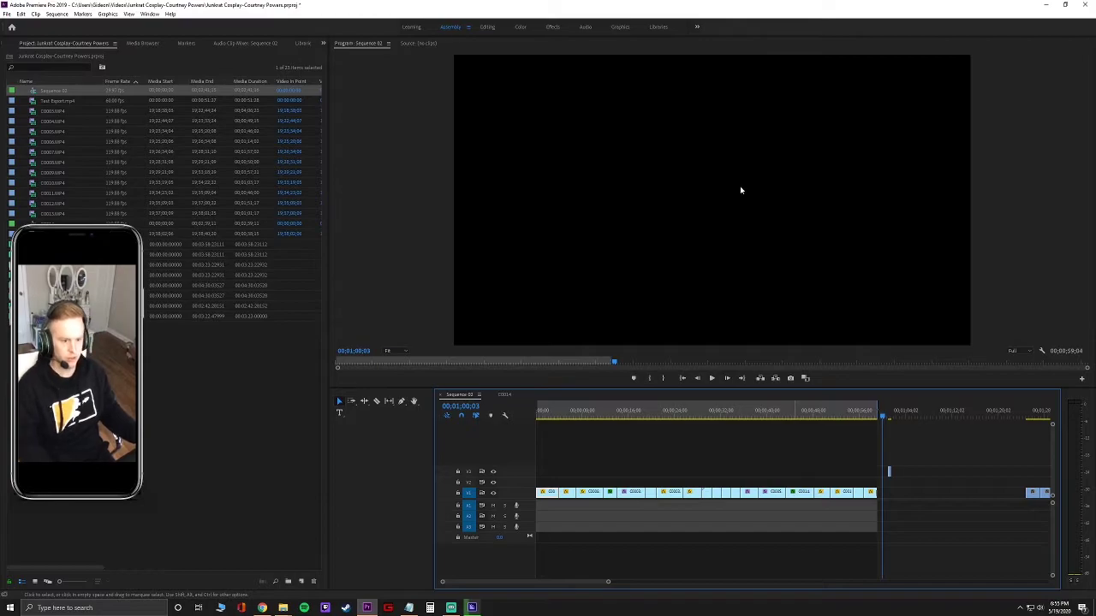
pyautogui.hotkey('ctrl', 'm')
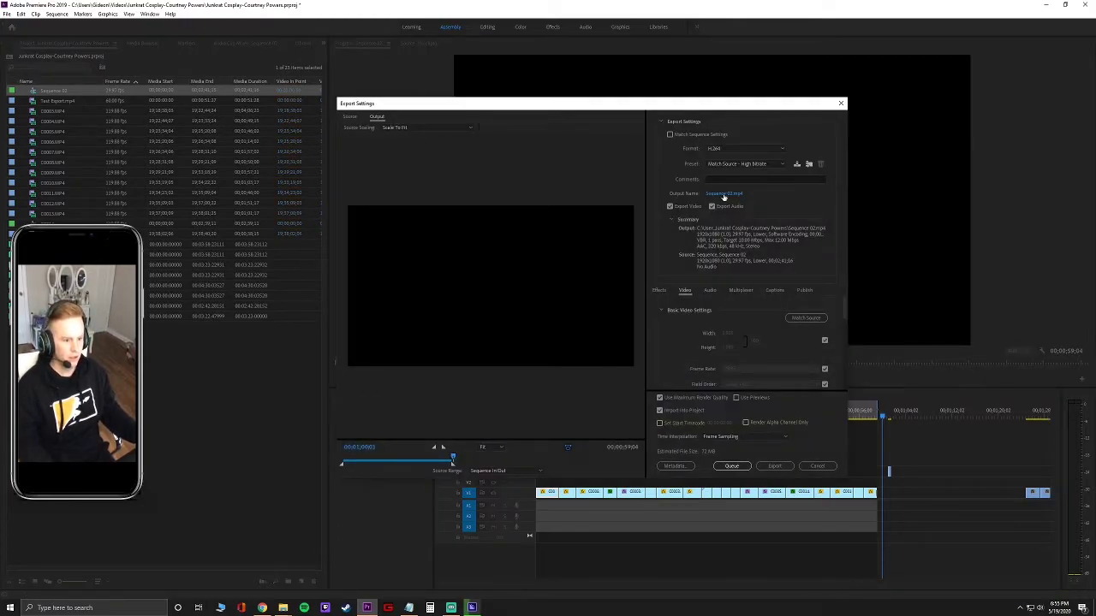
pyautogui.click(724, 194)
pyautogui.scroll(-1, 620, 294)
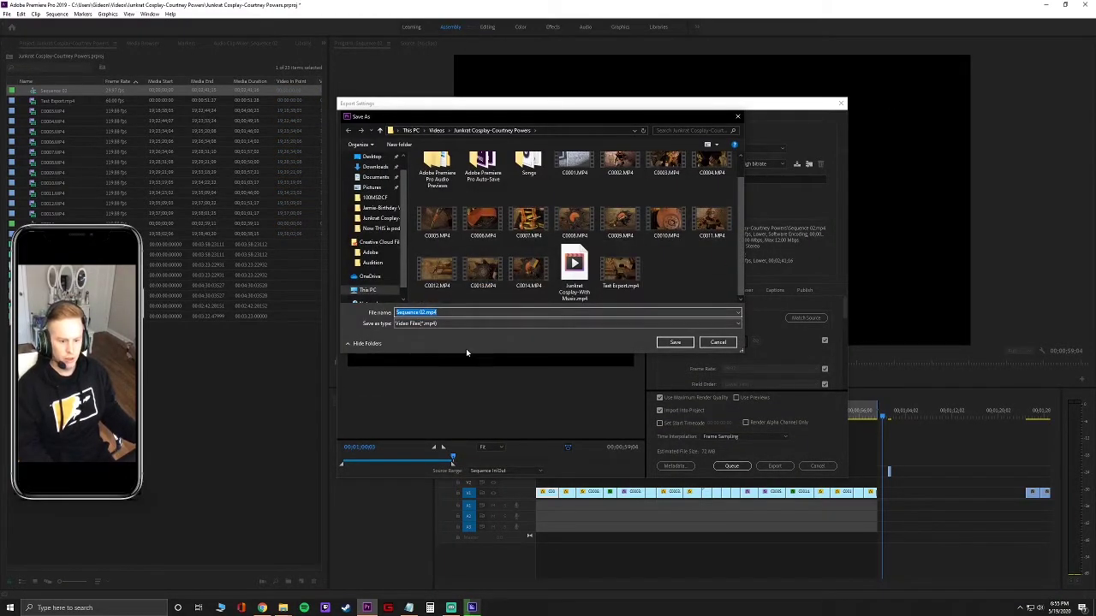
pyautogui.write('nkrat')
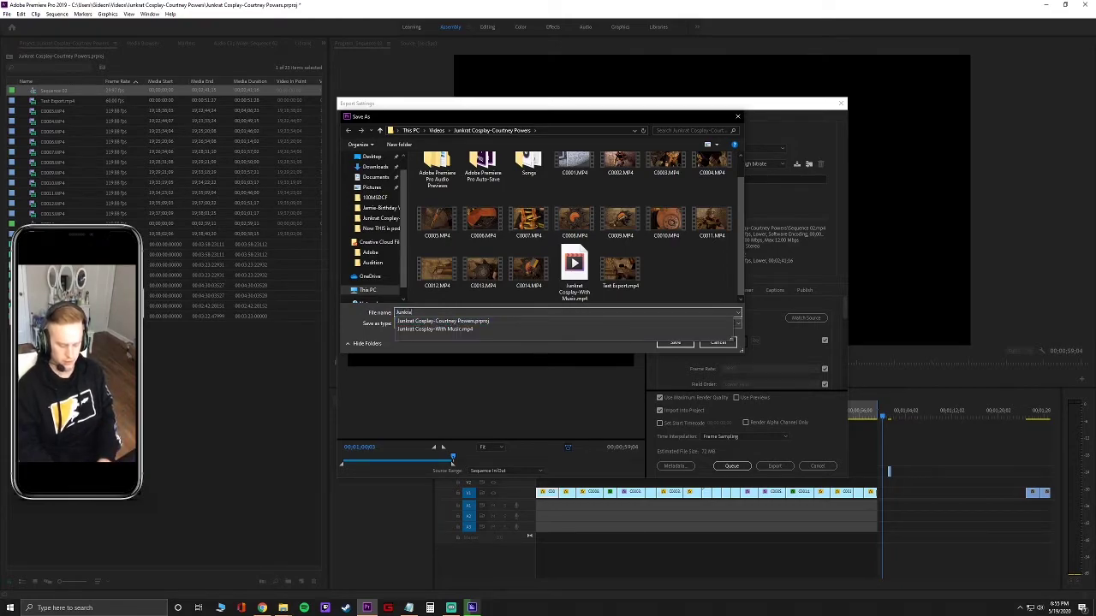
pyautogui.write(' Cosplay-Court')
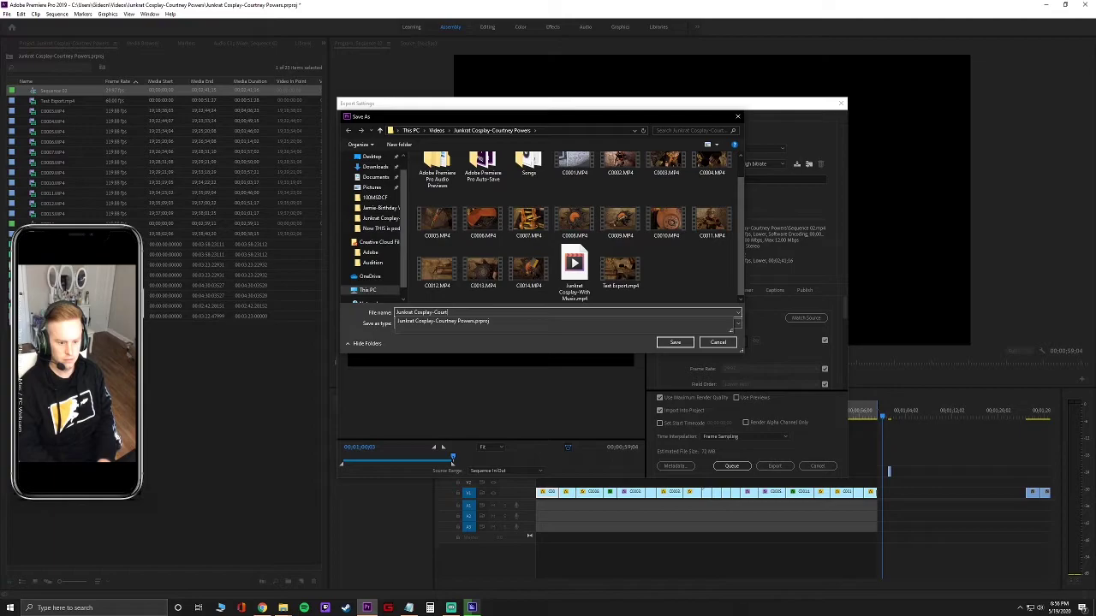
pyautogui.press('BackSpace')
pyautogui.press('BackSpace')
pyautogui.press('BackSpace')
pyautogui.press('BackSpace')
pyautogui.press('BackSpace')
pyautogui.write('No')
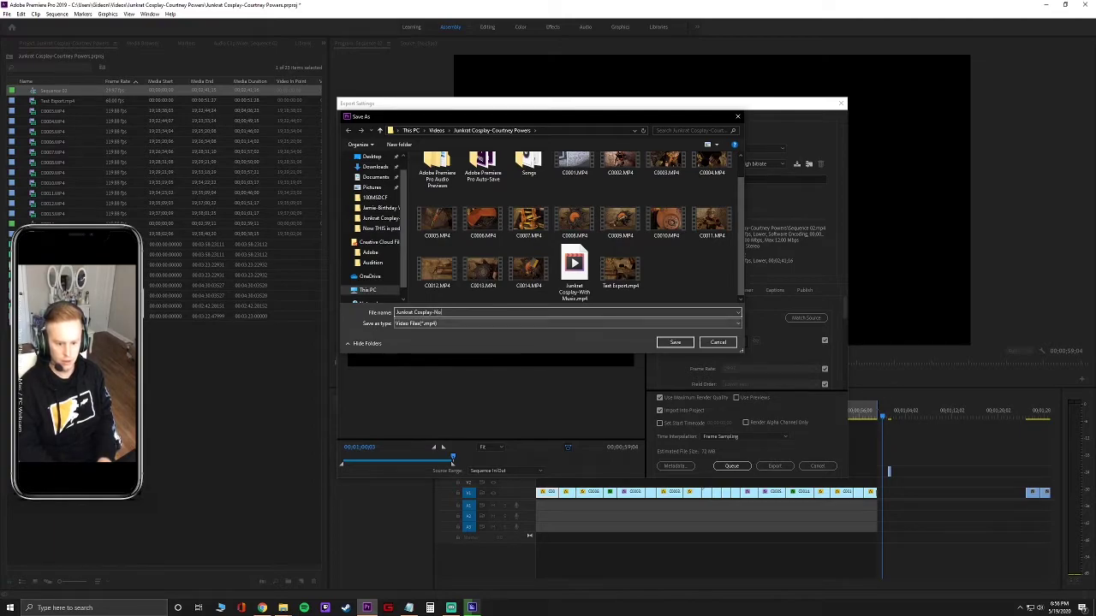
pyautogui.write(' Mus')
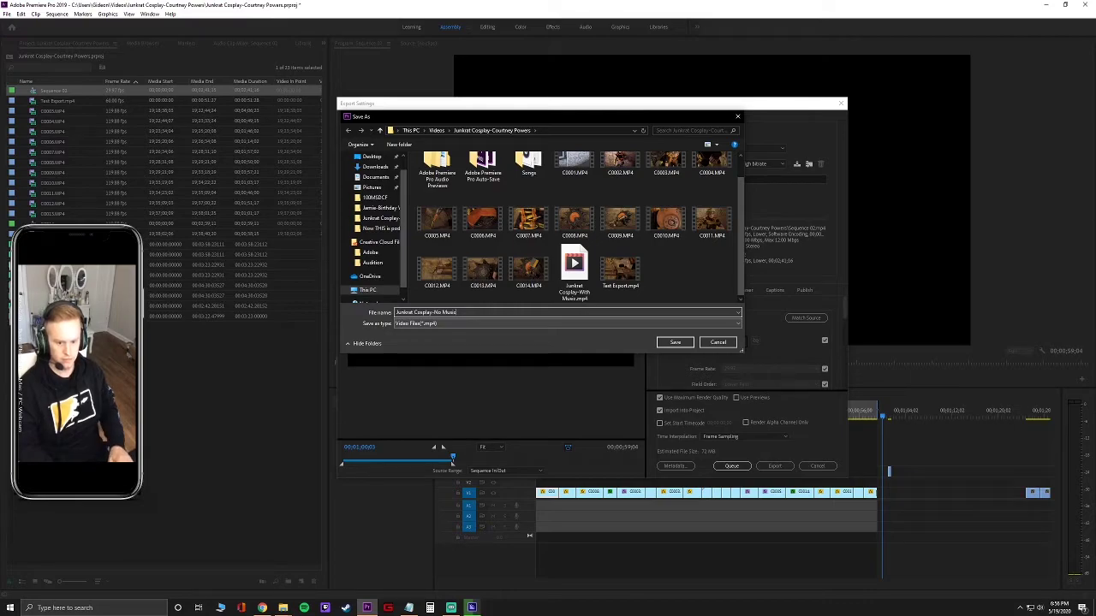
pyautogui.write('ic')
pyautogui.click(675, 343)
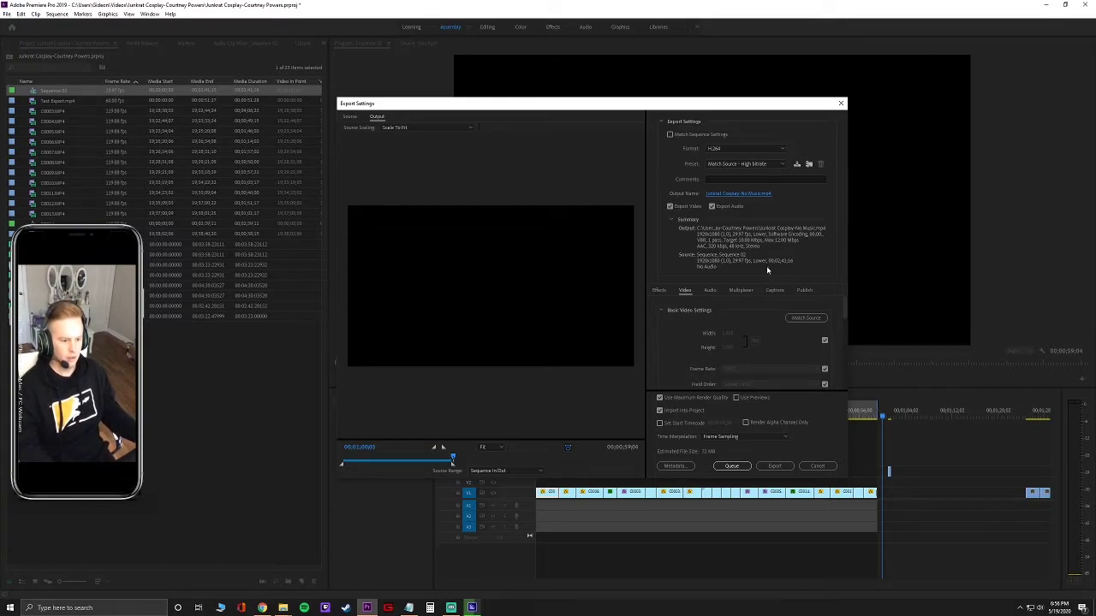
# Enable Render at Maximum Depth, use CBR at a 40 Mbps target, and queue the export.
pyautogui.scroll(-3, 841, 344)
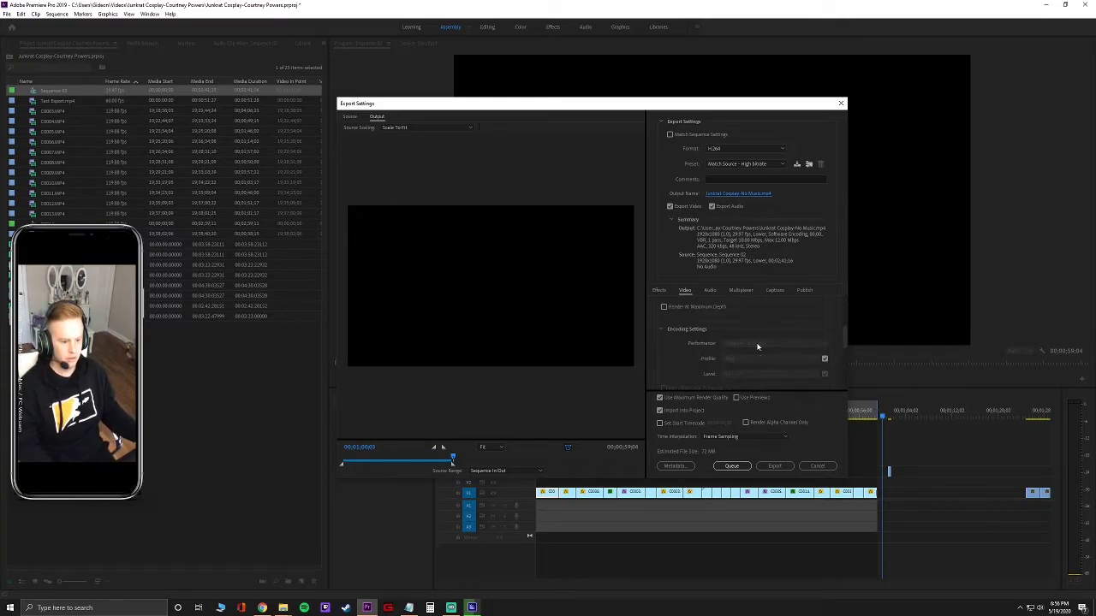
pyautogui.click(664, 306)
pyautogui.scroll(-3, 765, 351)
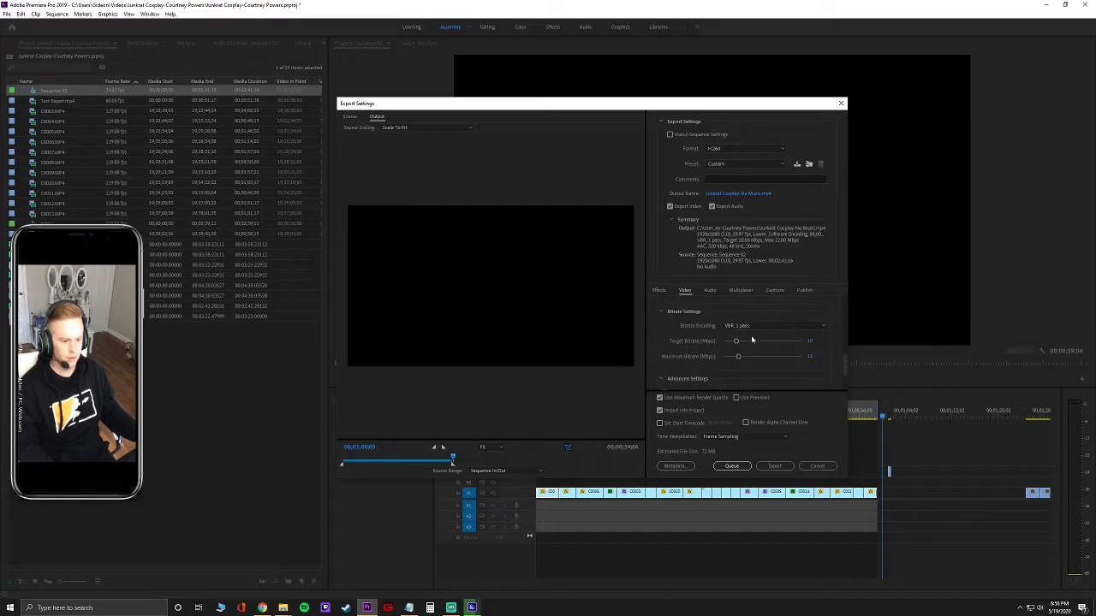
pyautogui.click(753, 327)
pyautogui.click(735, 334)
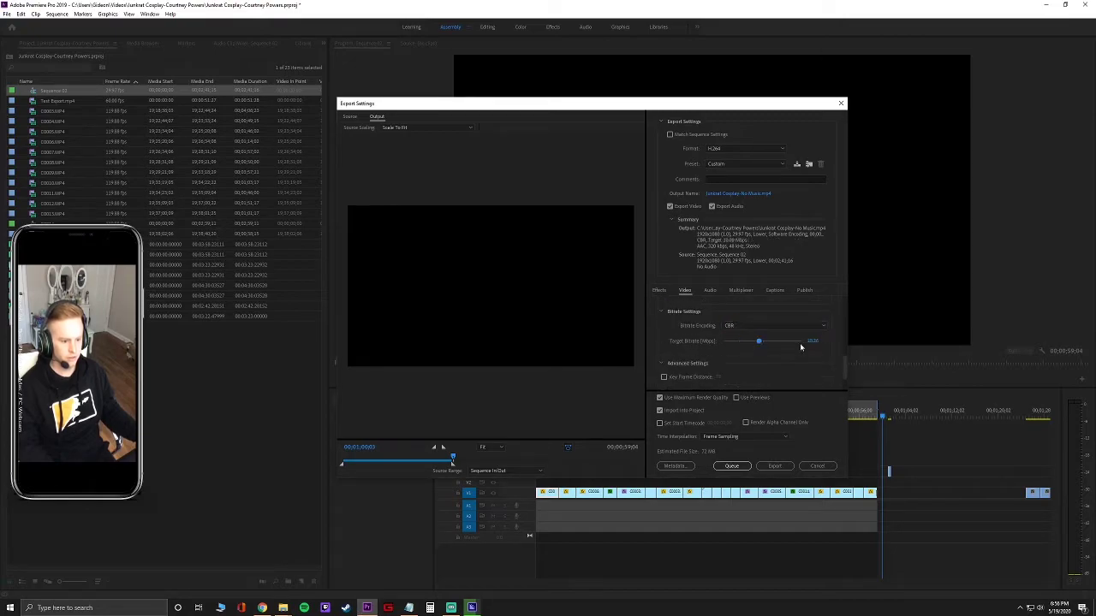
pyautogui.moveTo(800, 345); pyautogui.dragTo(802, 344)
pyautogui.click(811, 341)
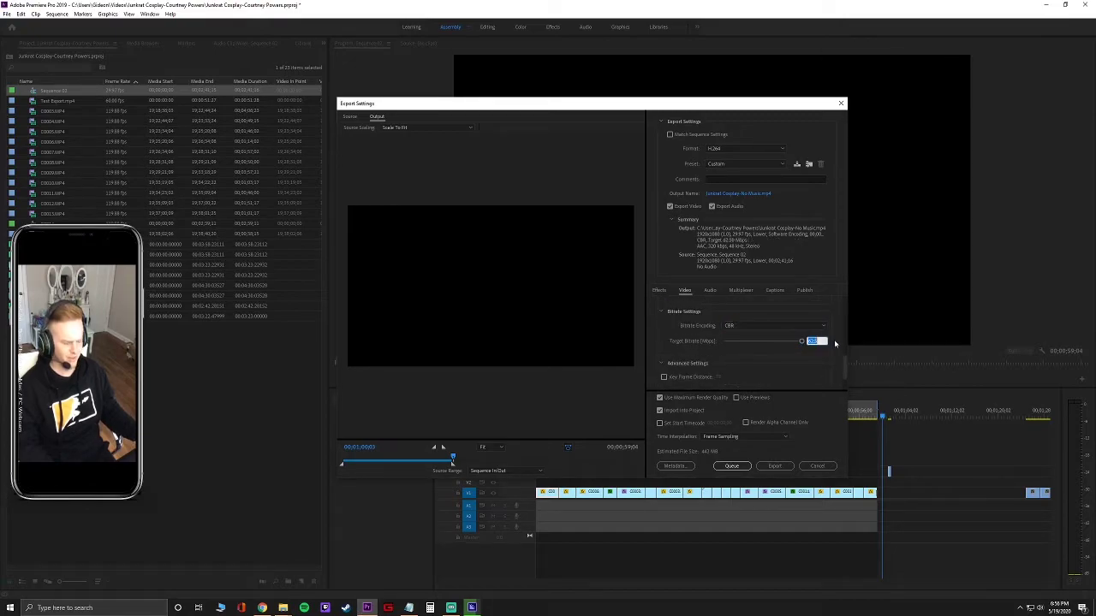
pyautogui.write('40')
pyautogui.press('Return')
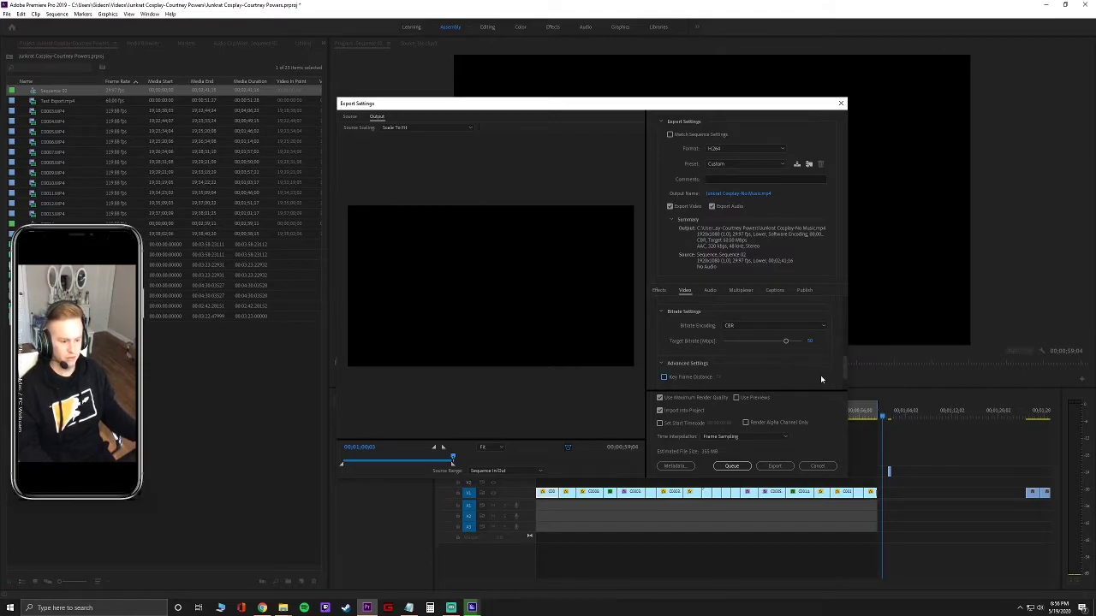
pyautogui.scroll(-1, 754, 360)
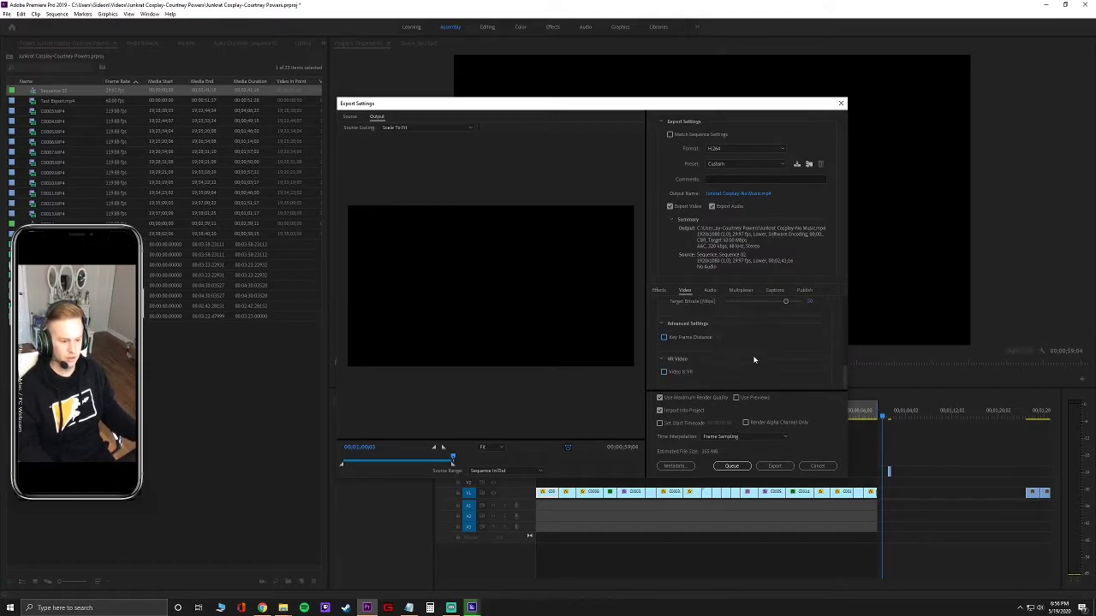
pyautogui.click(731, 466)
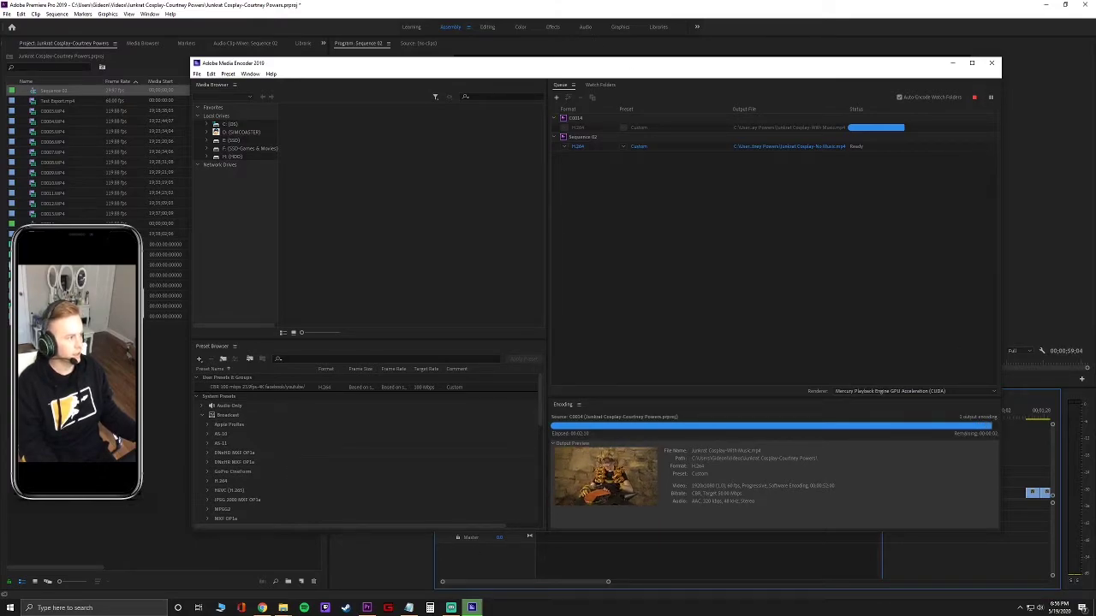
# Switch between open windows while Media Encoder finishes rendering both exports.
pyautogui.hotkey('alt', 'Tab')
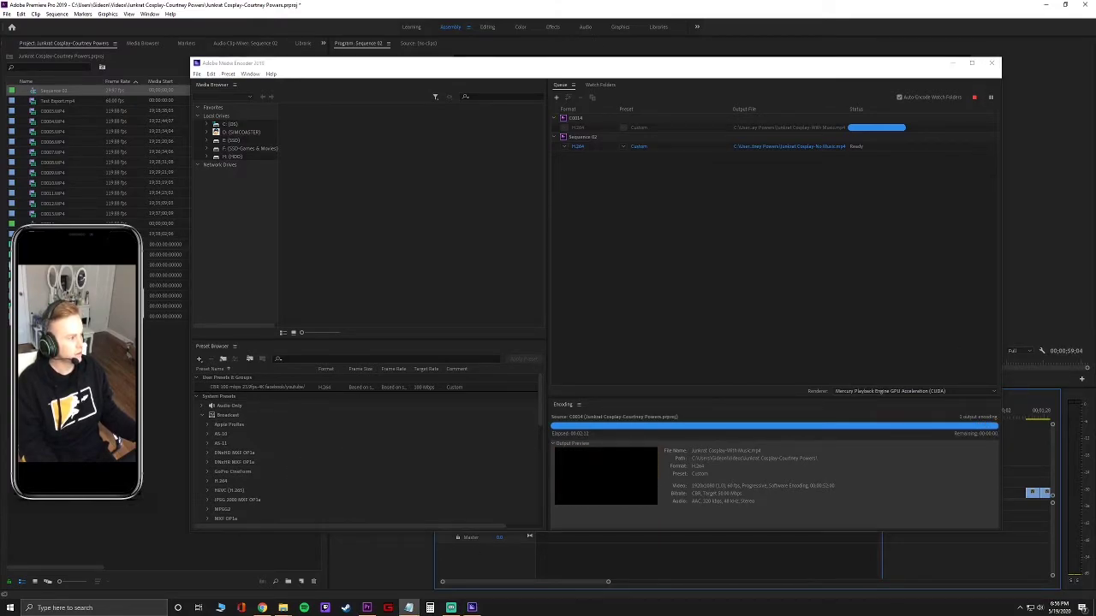
pyautogui.hotkey('alt', 'Tab')
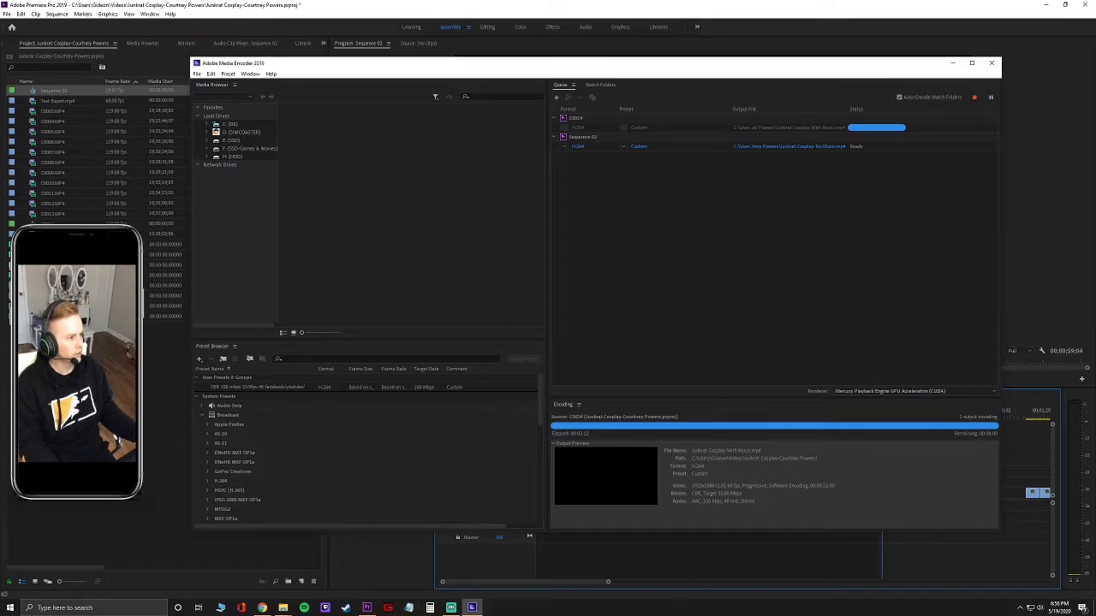
pyautogui.hotkey('alt', 'Tab')
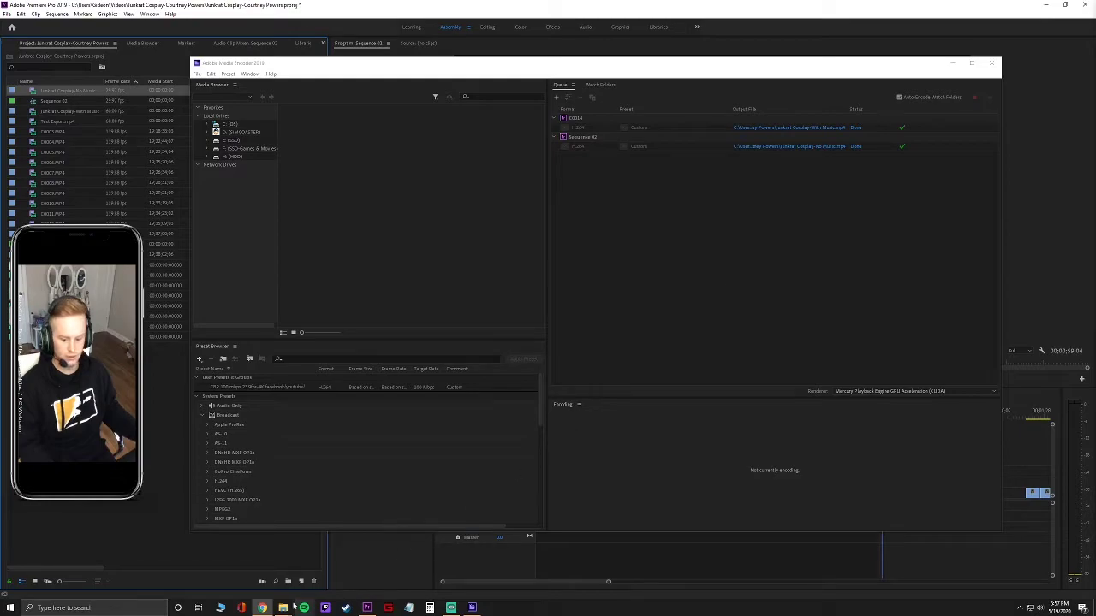
pyautogui.moveTo(282, 608)
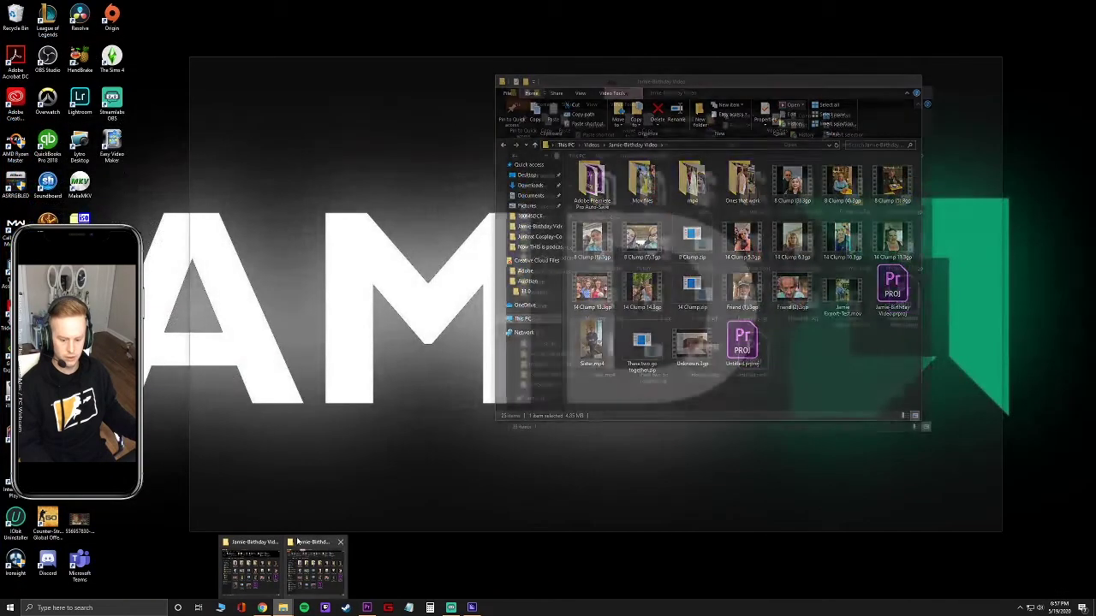
pyautogui.click(276, 569)
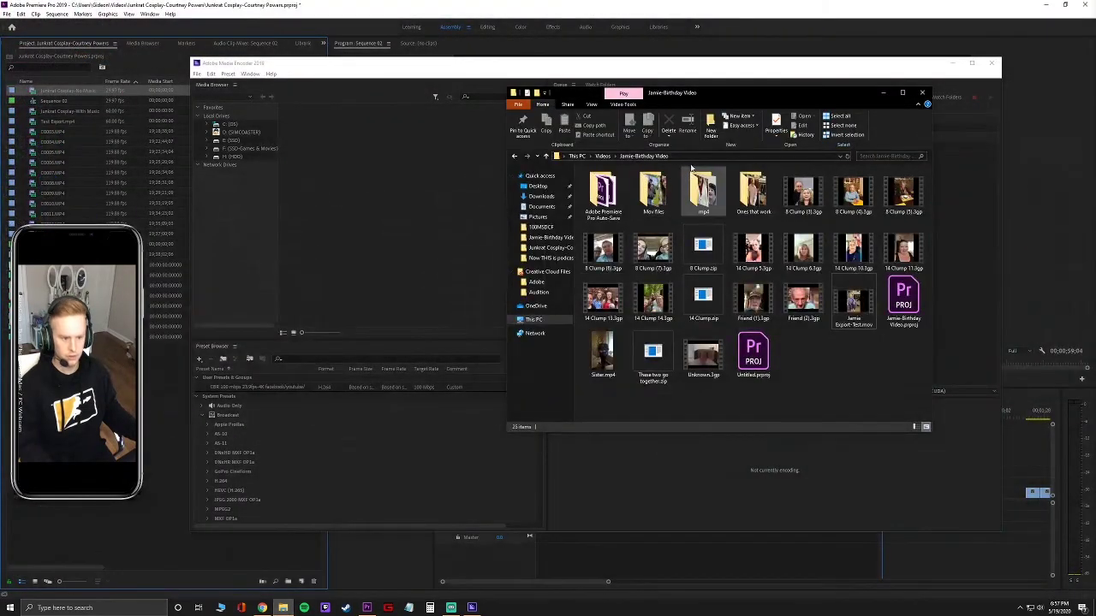
pyautogui.click(603, 156)
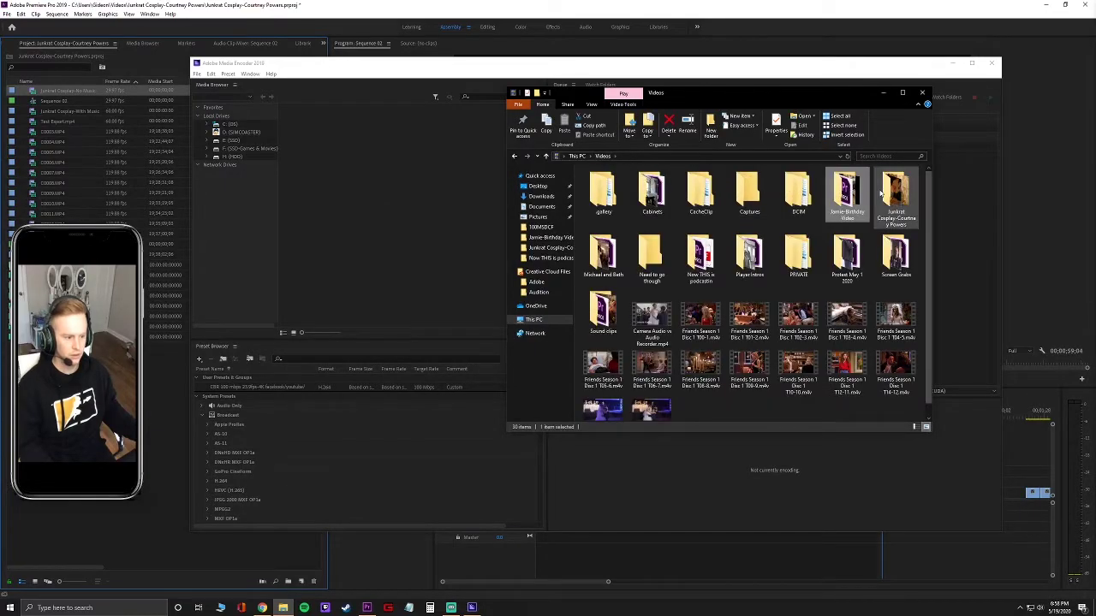
pyautogui.doubleClick(895, 192)
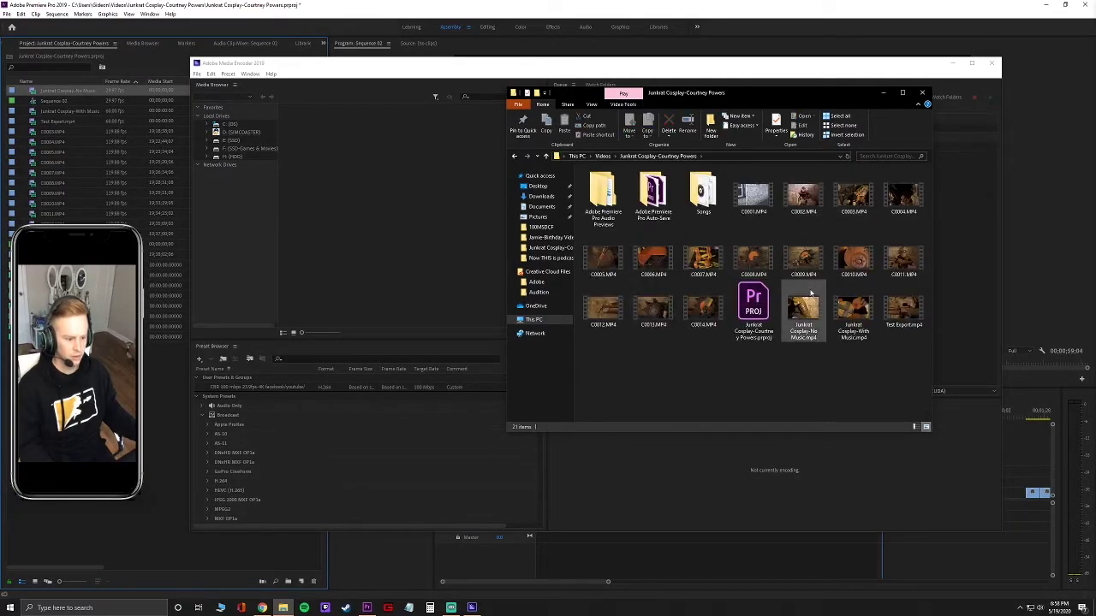
pyautogui.doubleClick(803, 310)
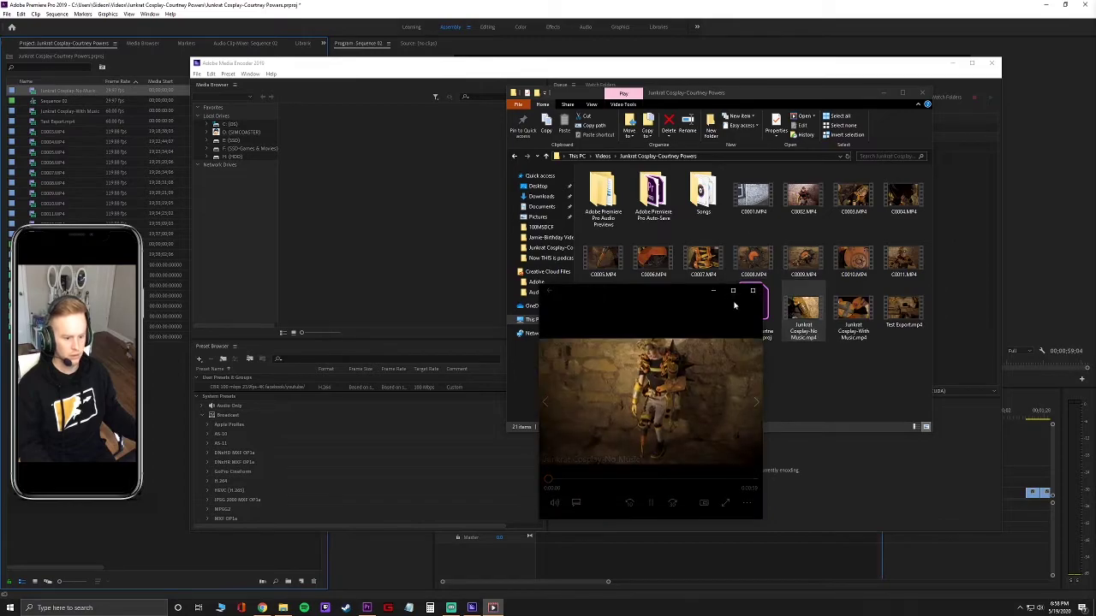
pyautogui.click(647, 480)
pyautogui.click(708, 480)
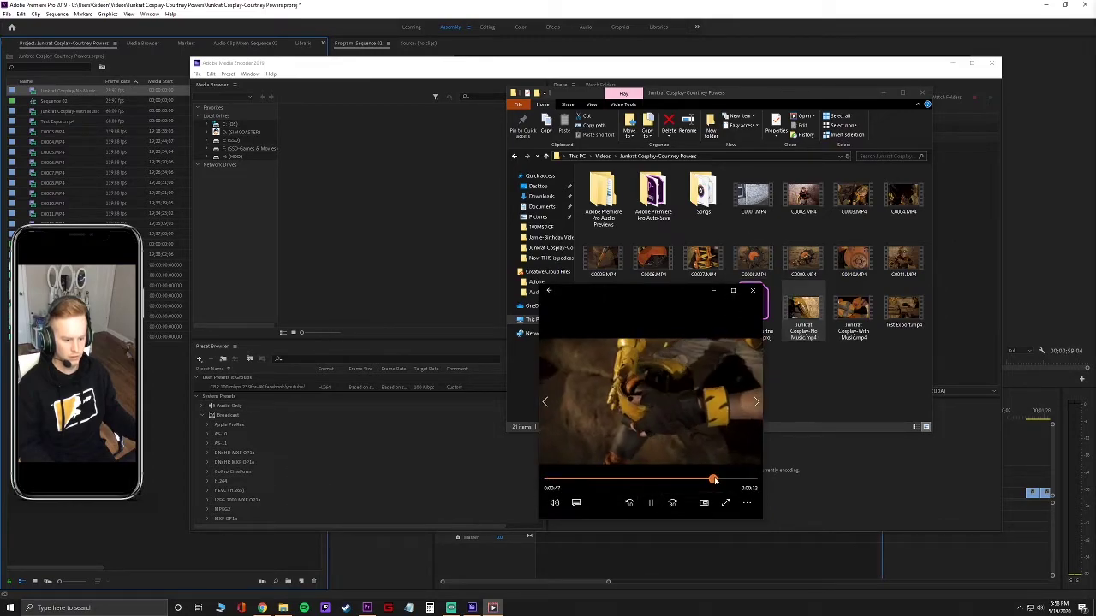
pyautogui.click(752, 291)
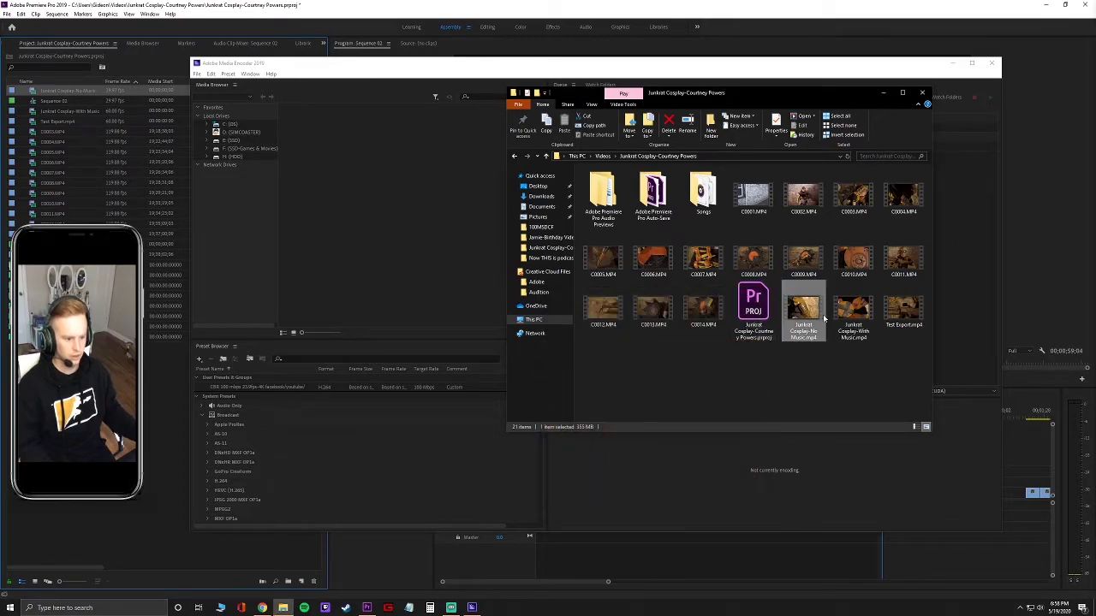
# Preview the Junkrat Cosplay-With Music export by skipping through it, then close the player.
pyautogui.doubleClick(853, 312)
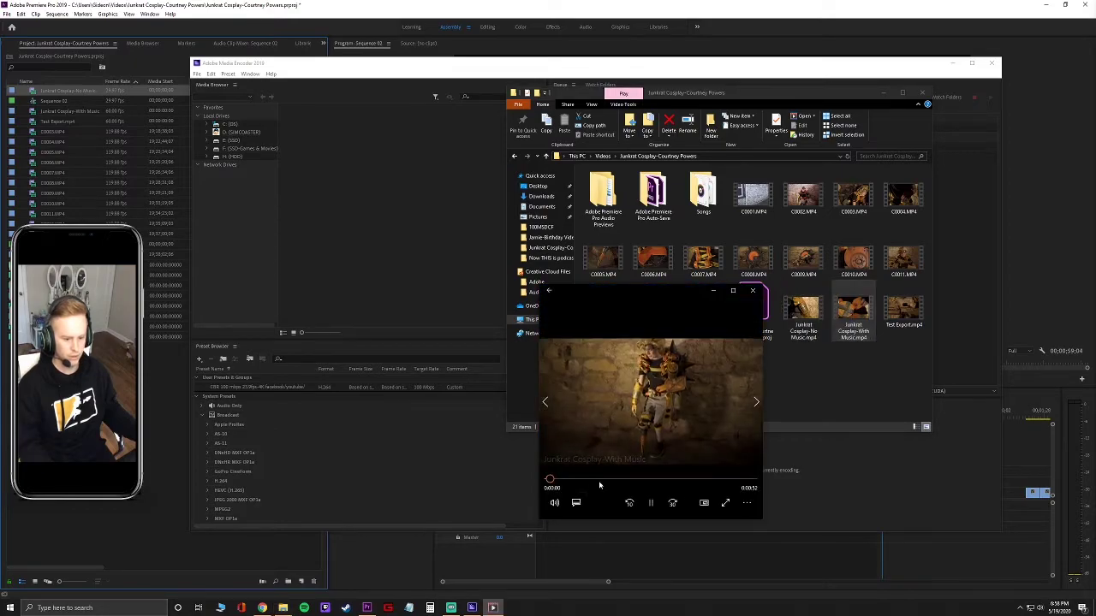
pyautogui.click(642, 480)
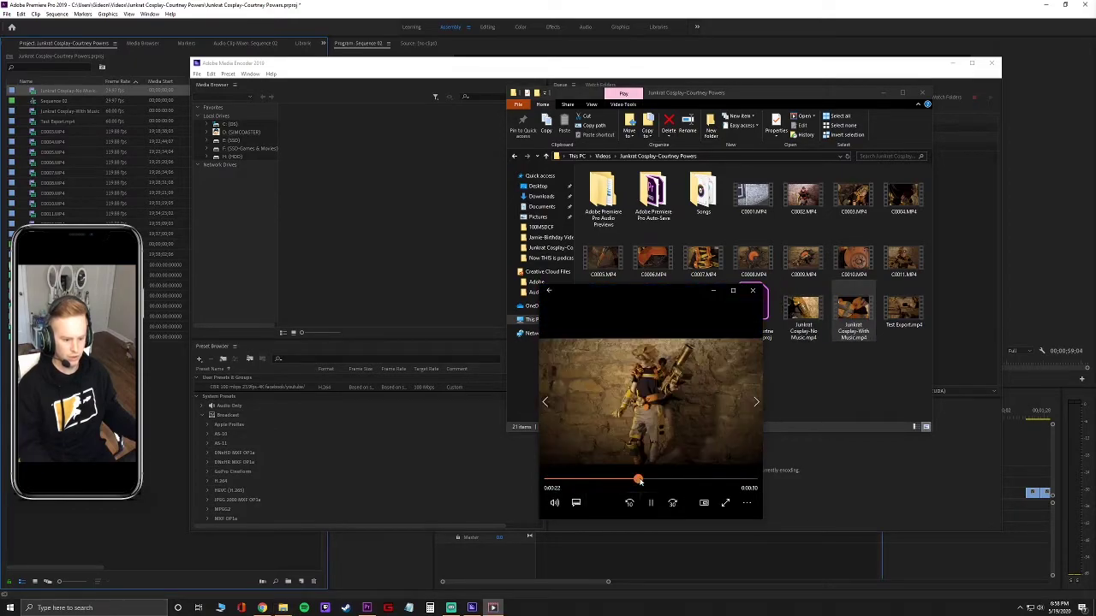
pyautogui.click(690, 480)
pyautogui.click(711, 481)
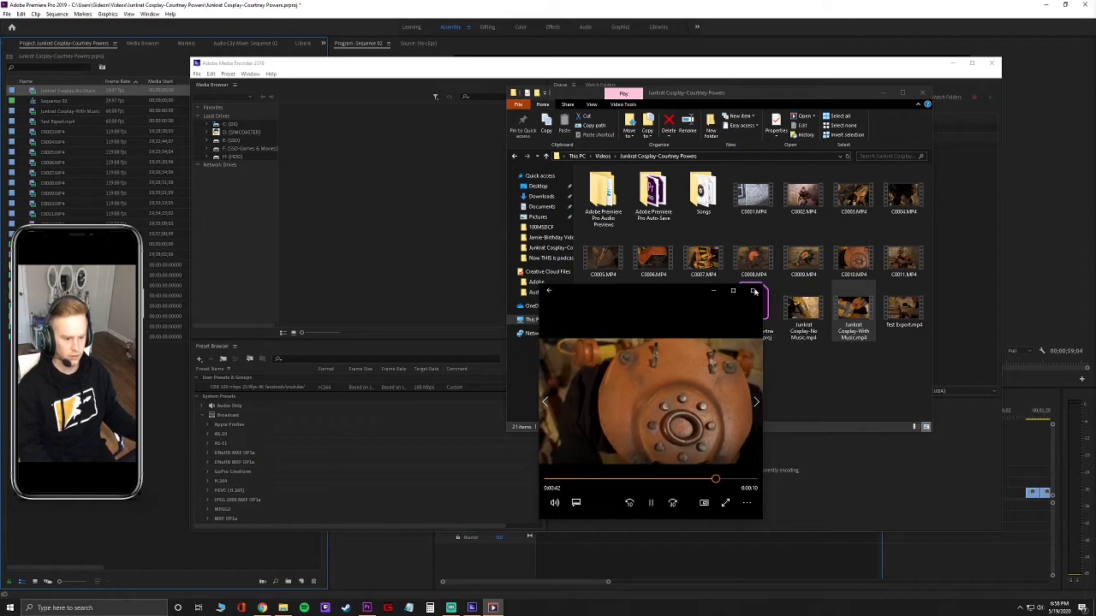
pyautogui.click(752, 291)
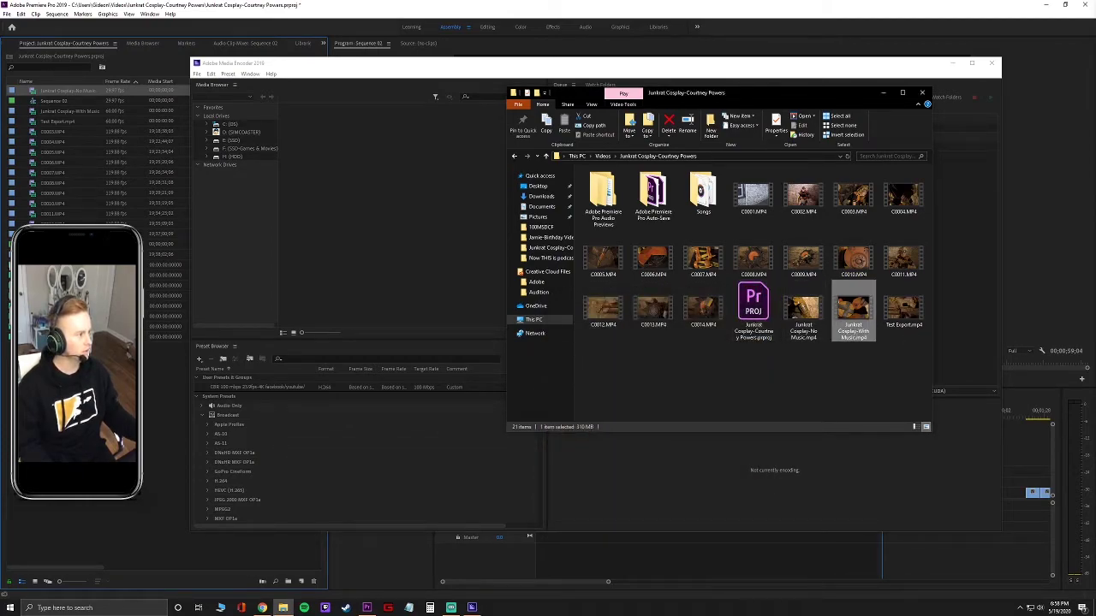
pyautogui.hotkey('alt', 'Tab')
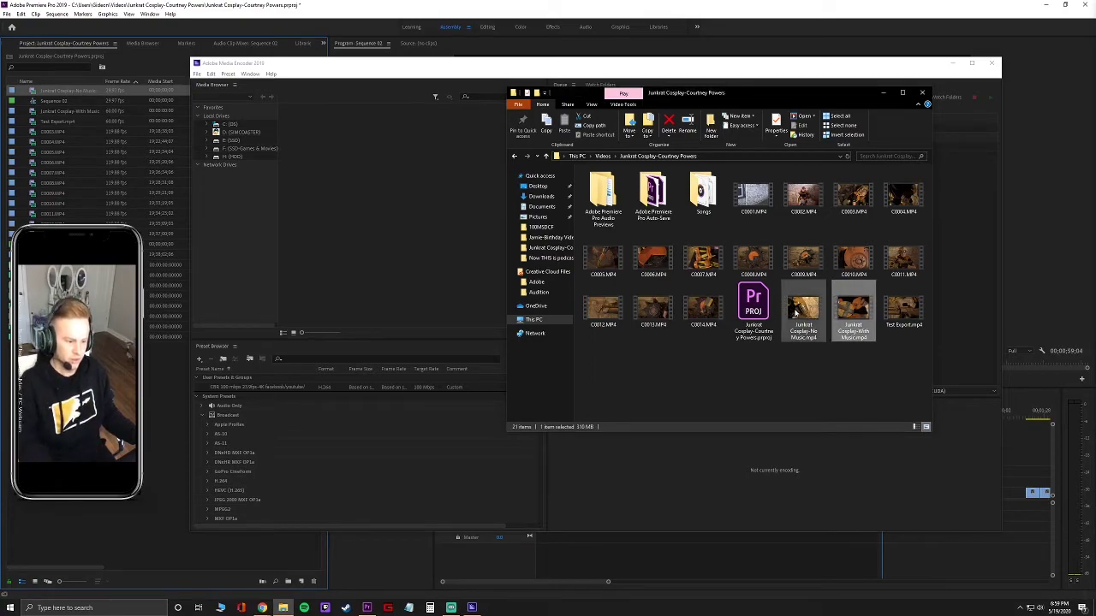
# Compress the With Music and No Music MP4 exports into one zip archive.
pyautogui.keyDown('ctrl'); pyautogui.click(795, 313); pyautogui.keyUp('ctrl')
pyautogui.rightClick(798, 311)
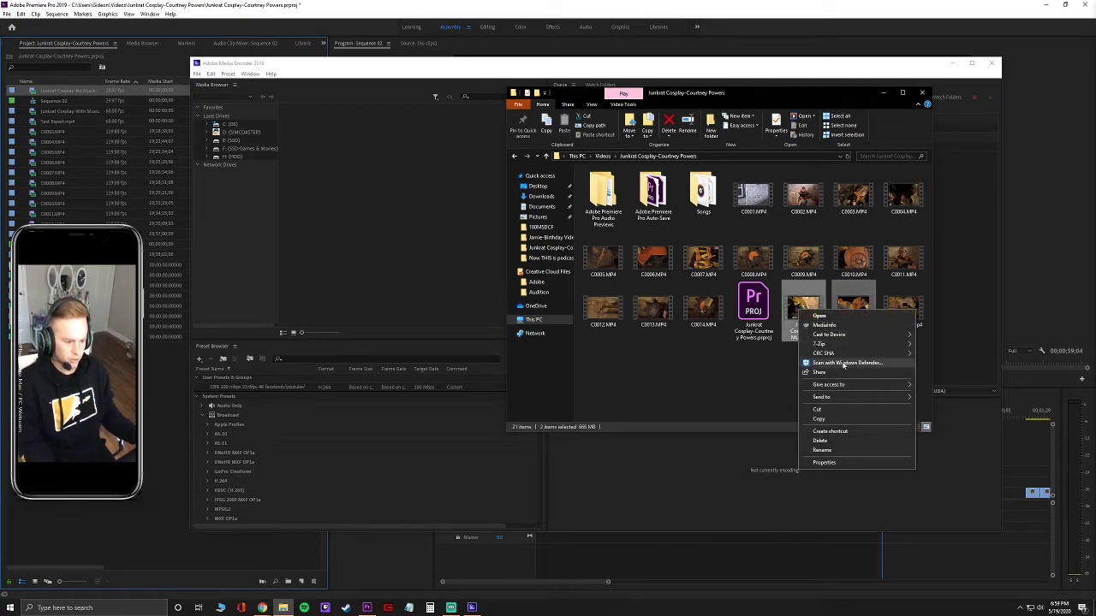
pyautogui.moveTo(891, 402)
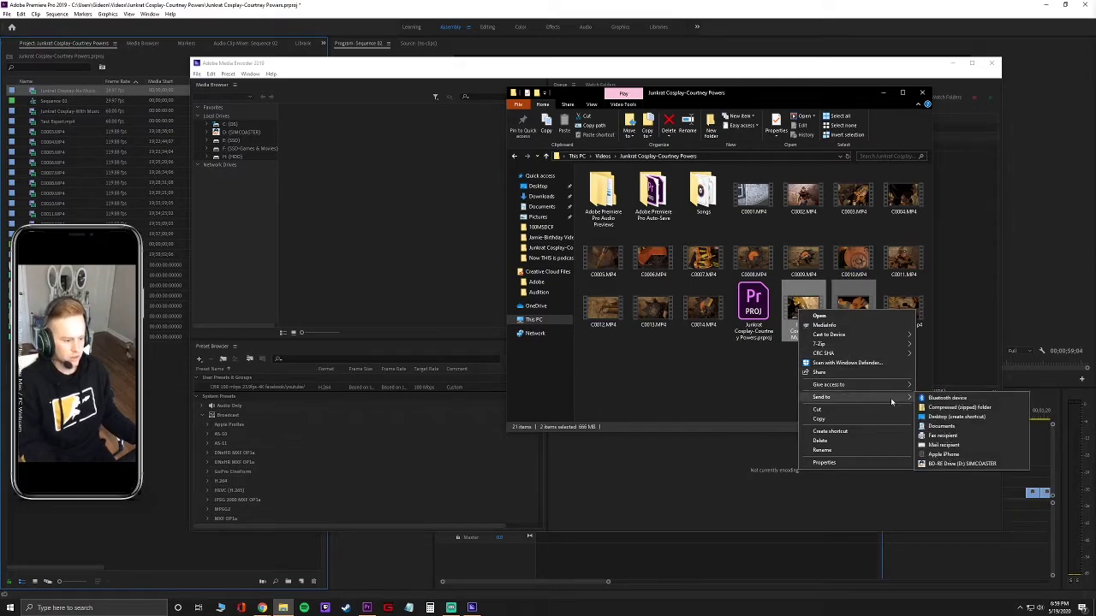
pyautogui.click(957, 408)
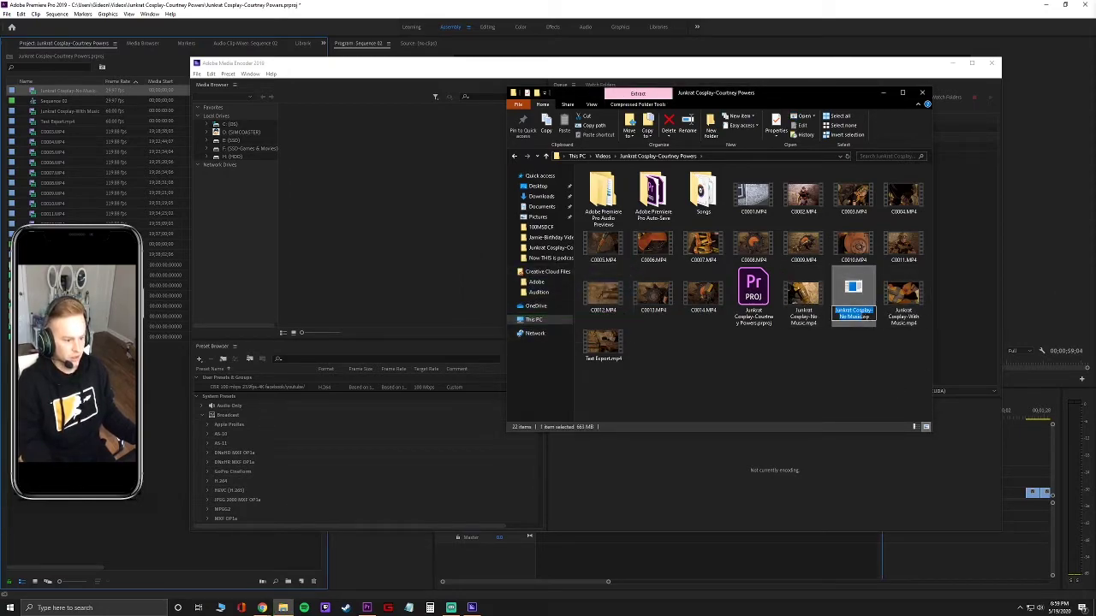
# Rename the zip archive to 'Junkrat Cosplay-Music-no music files.zip'.
pyautogui.press('Return')
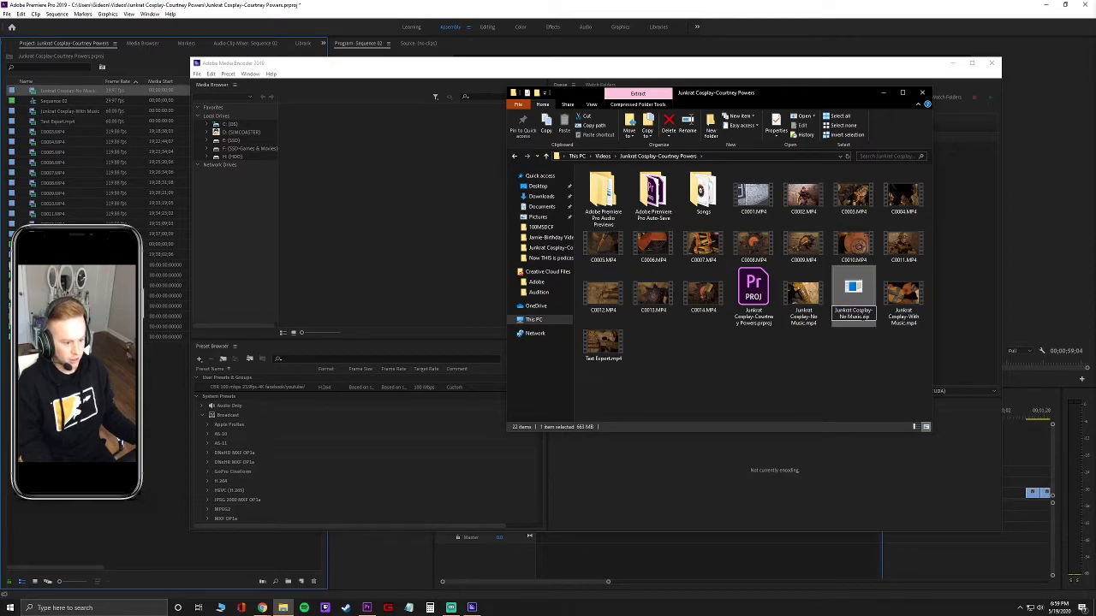
pyautogui.hotkey('ctrl', 'shift', 'Left')
pyautogui.hotkey('ctrl', 'shift', 'Left')
pyautogui.press('BackSpace')
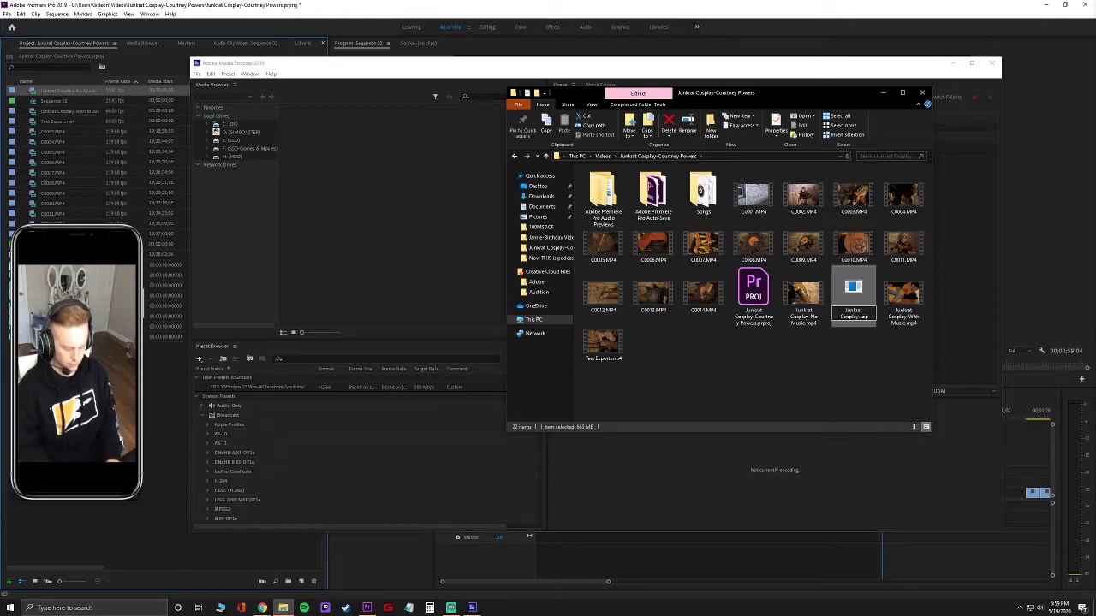
pyautogui.write('Music')
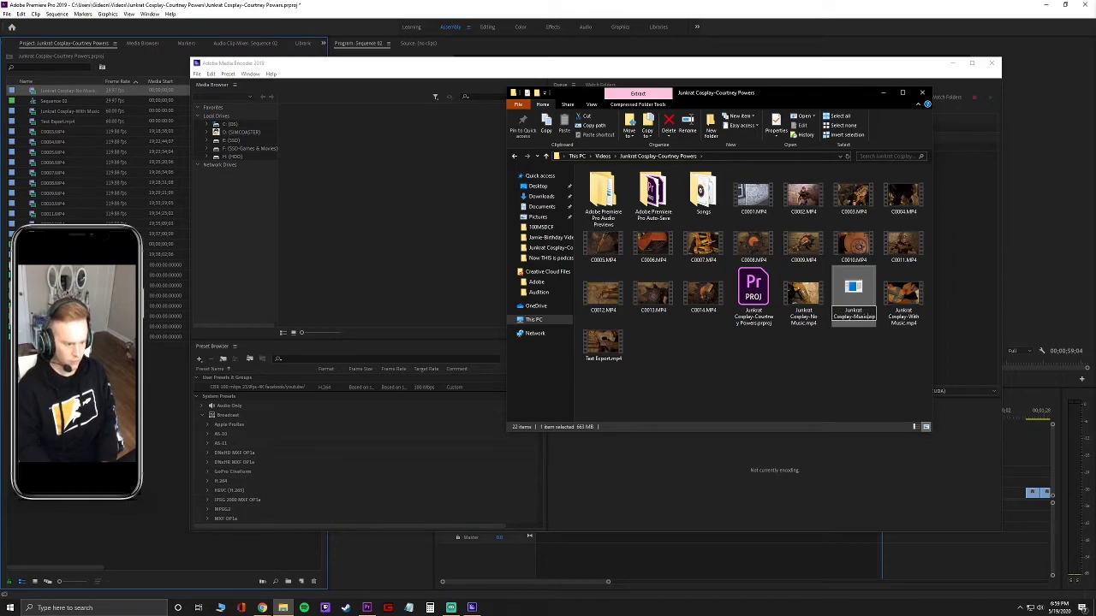
pyautogui.write('/')
pyautogui.press('BackSpace')
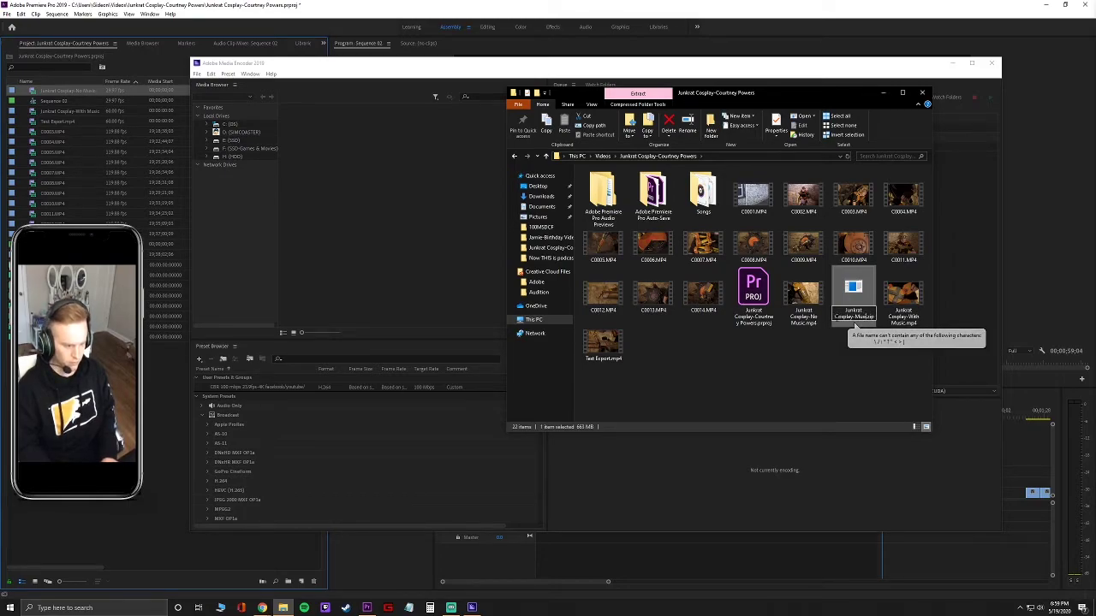
pyautogui.write('-n')
pyautogui.press('BackSpace')
pyautogui.press('BackSpace')
pyautogui.write('c')
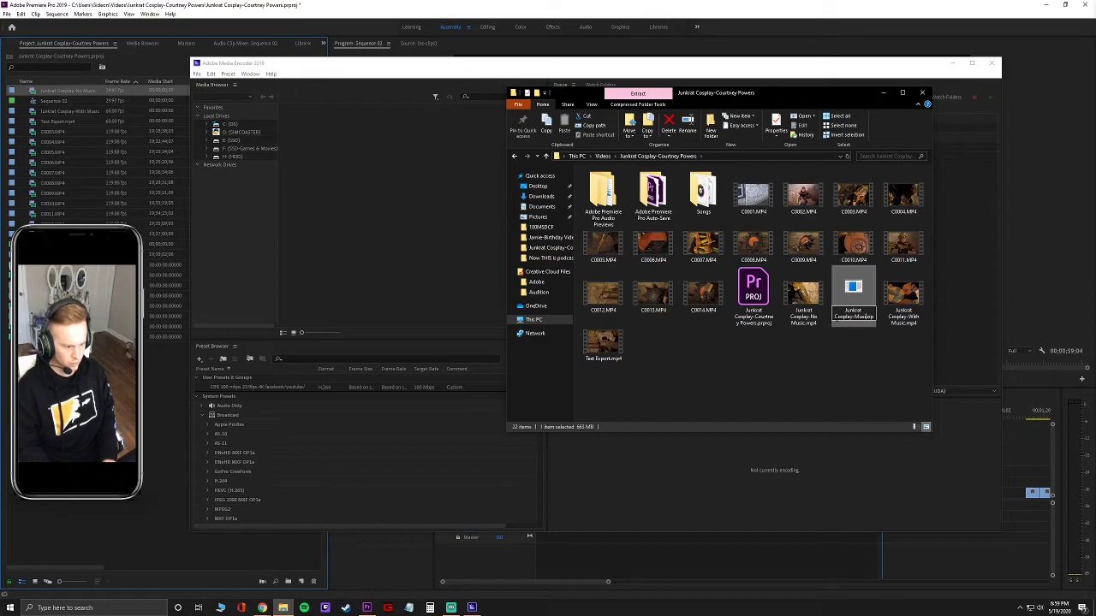
pyautogui.write('-no music')
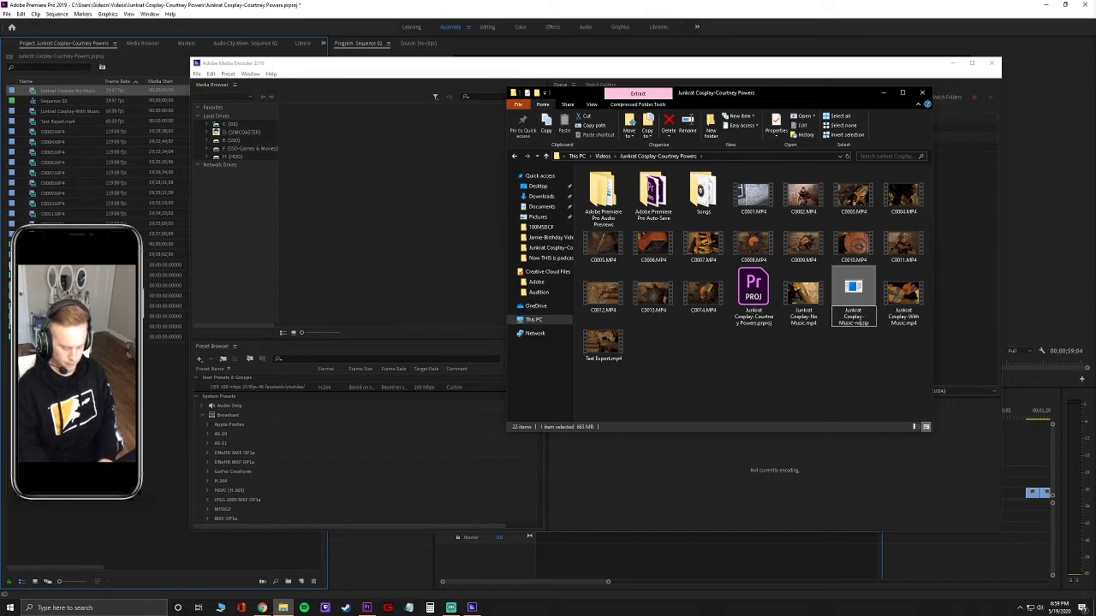
pyautogui.write(' files')
pyautogui.press('Return')
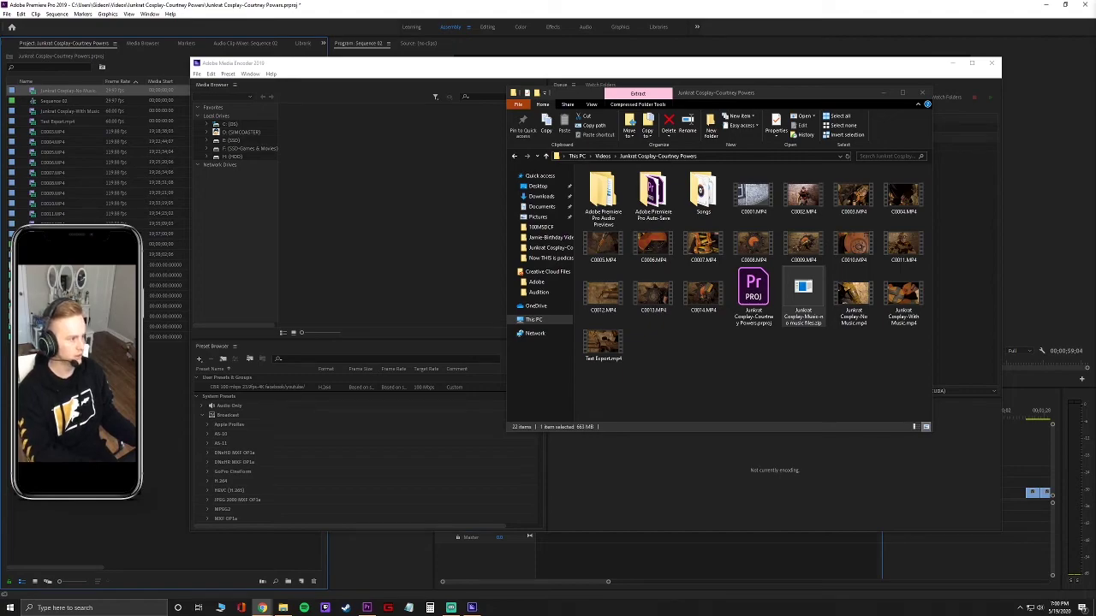
pyautogui.hotkey('alt', 'Tab')
# Drop the zip archive onto the WeTransfer upload form and begin typing the message.
pyautogui.moveTo(412, 99); pyautogui.dragTo(104, 78)
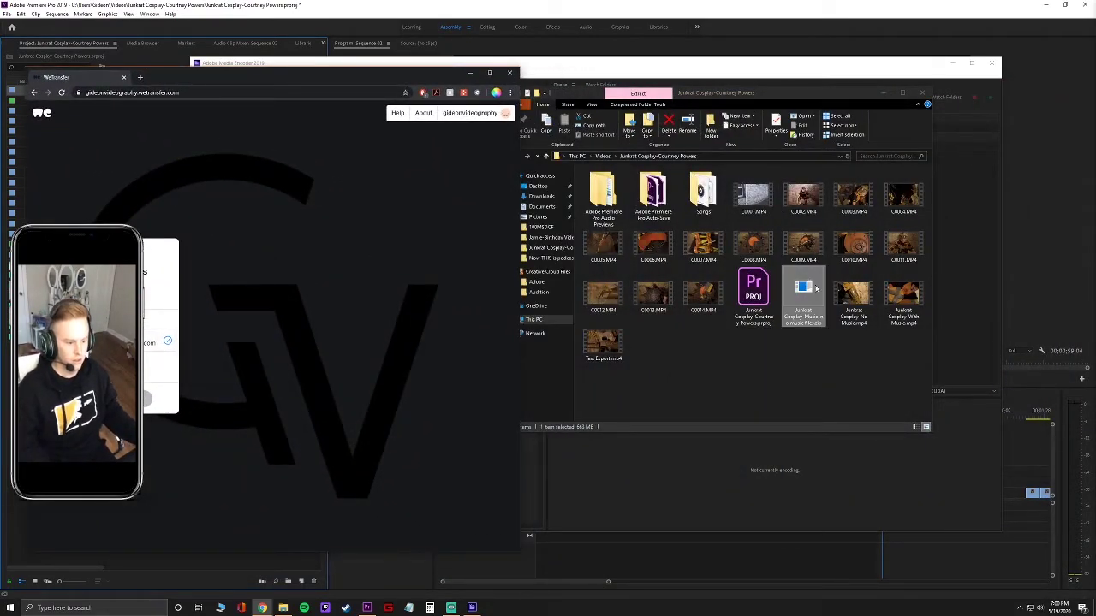
pyautogui.moveTo(803, 289); pyautogui.dragTo(182, 348)
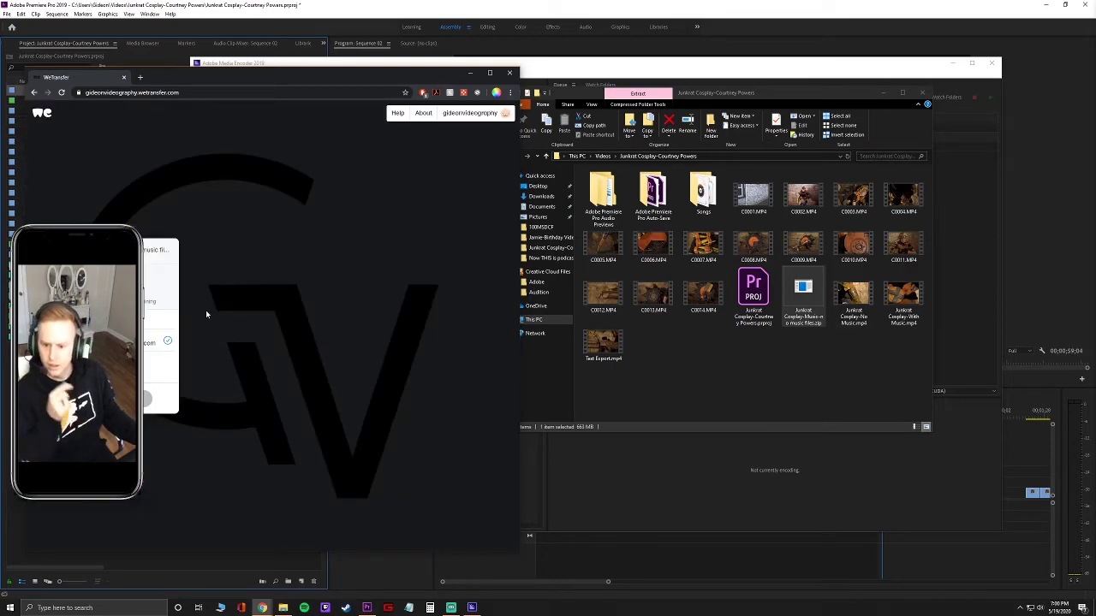
pyautogui.moveTo(167, 340)
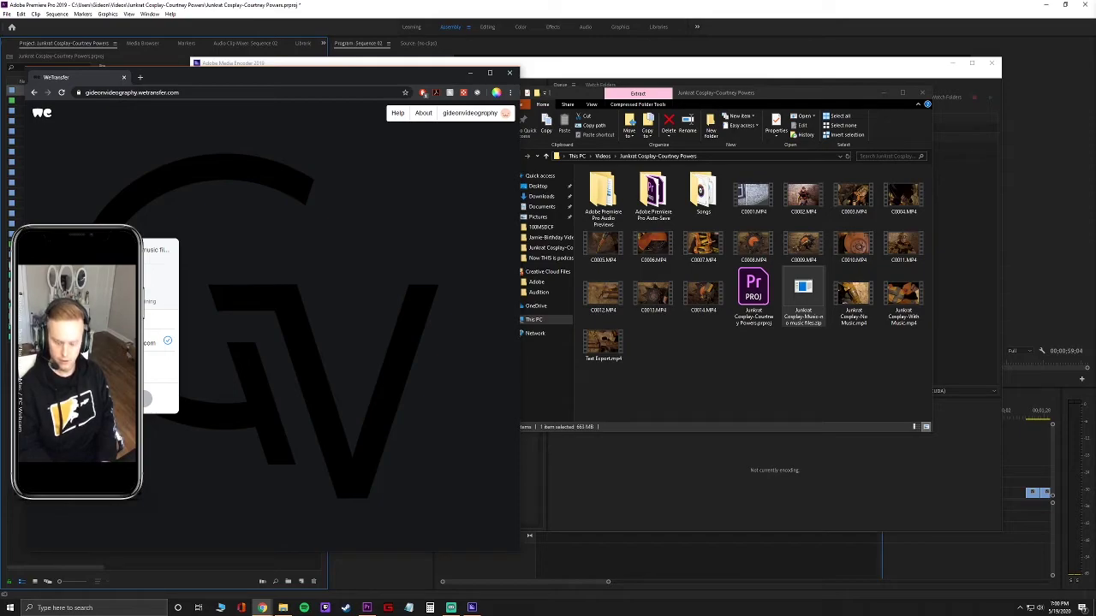
pyautogui.write('ove ')
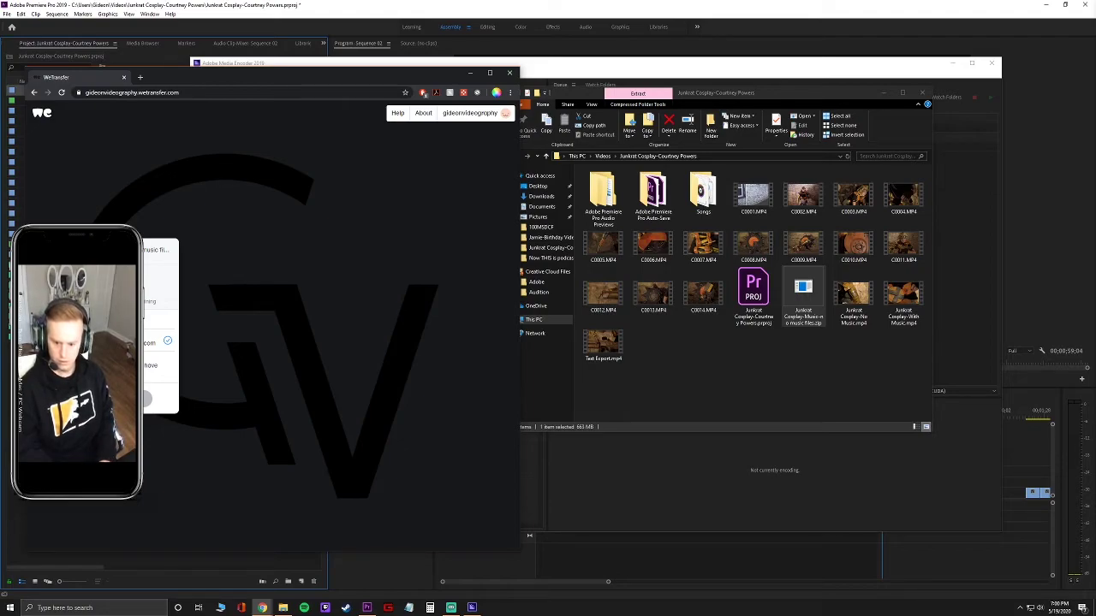
pyautogui.write('let me')
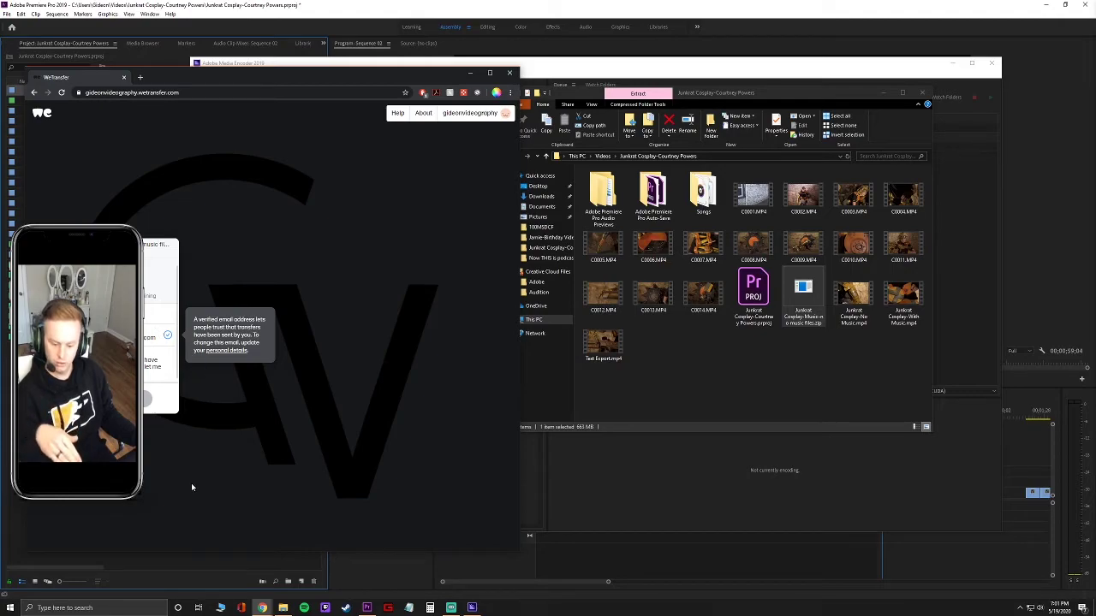
# Open the zip archive in File Explorer and confirm it holds both No Music and With Music MP4s.
pyautogui.doubleClick(802, 297)
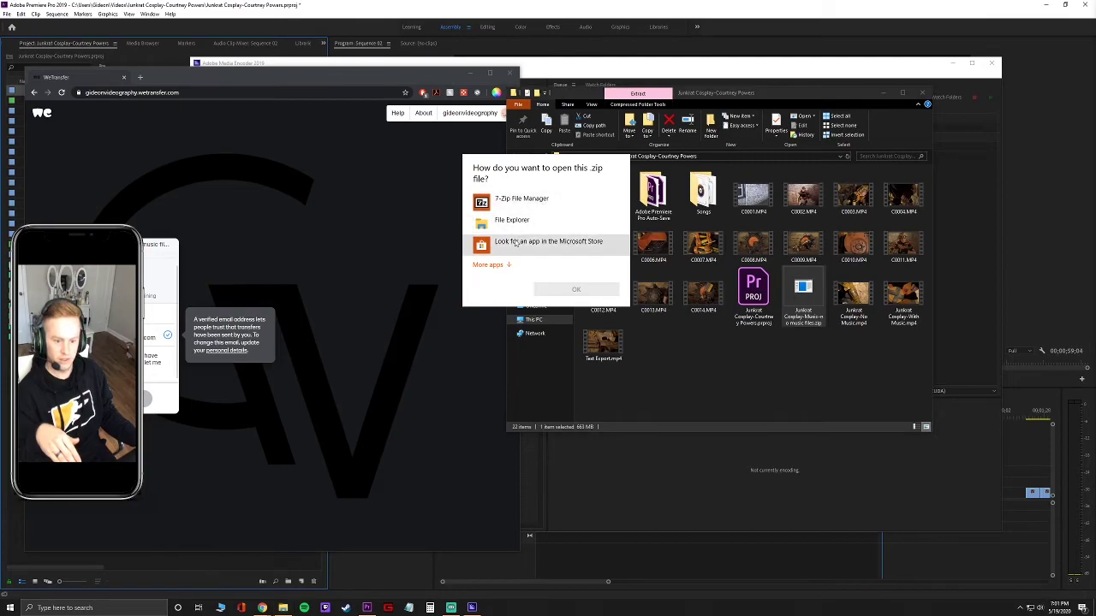
pyautogui.click(512, 220)
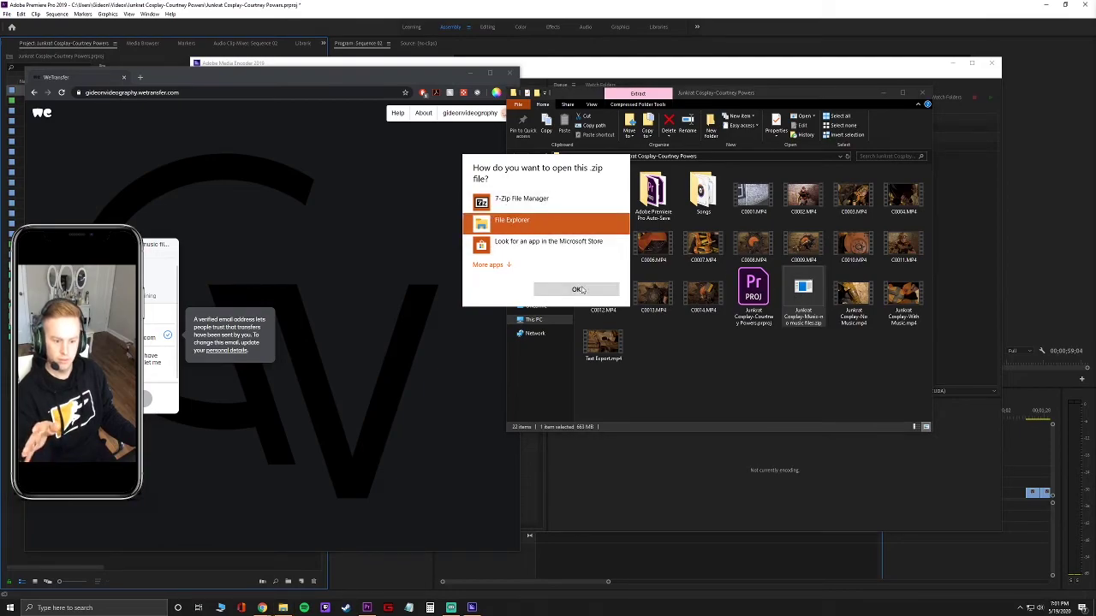
pyautogui.click(576, 289)
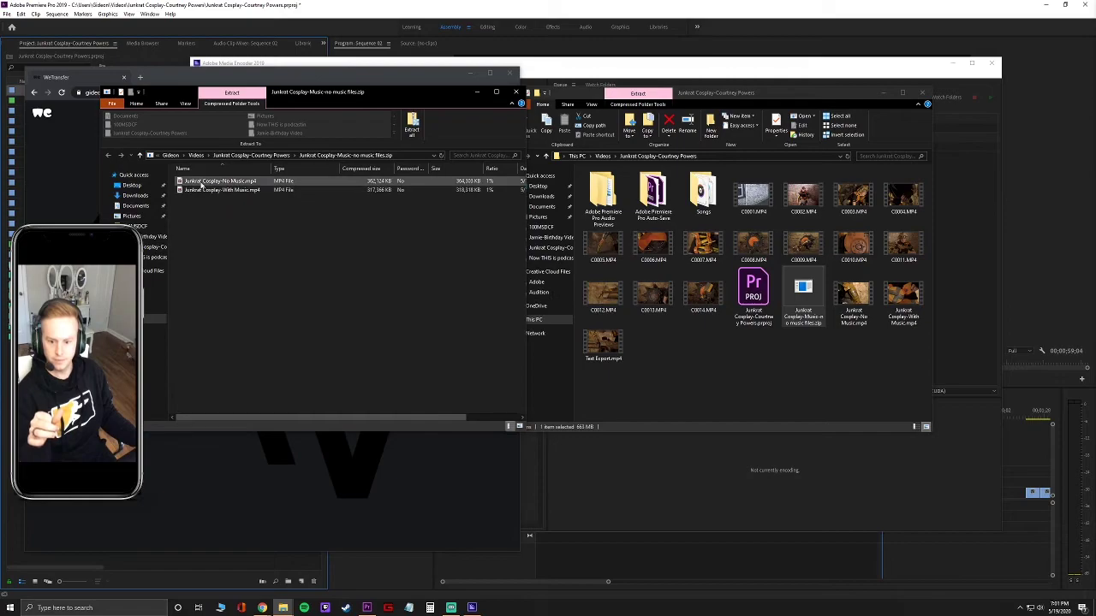
pyautogui.click(220, 183)
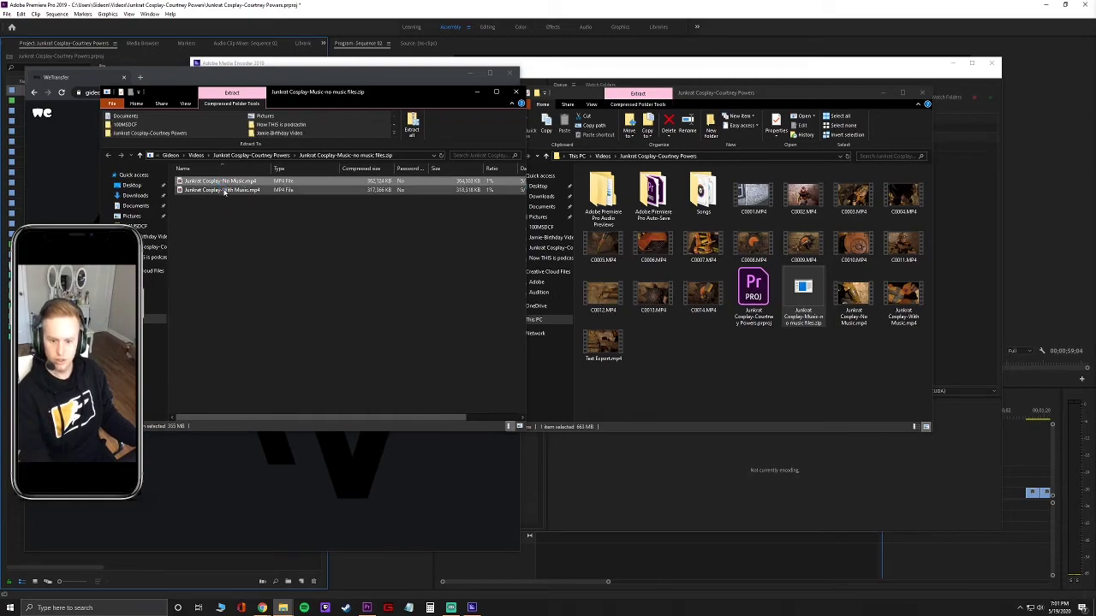
pyautogui.keyDown('shift'); pyautogui.click(224, 191); pyautogui.keyUp('shift')
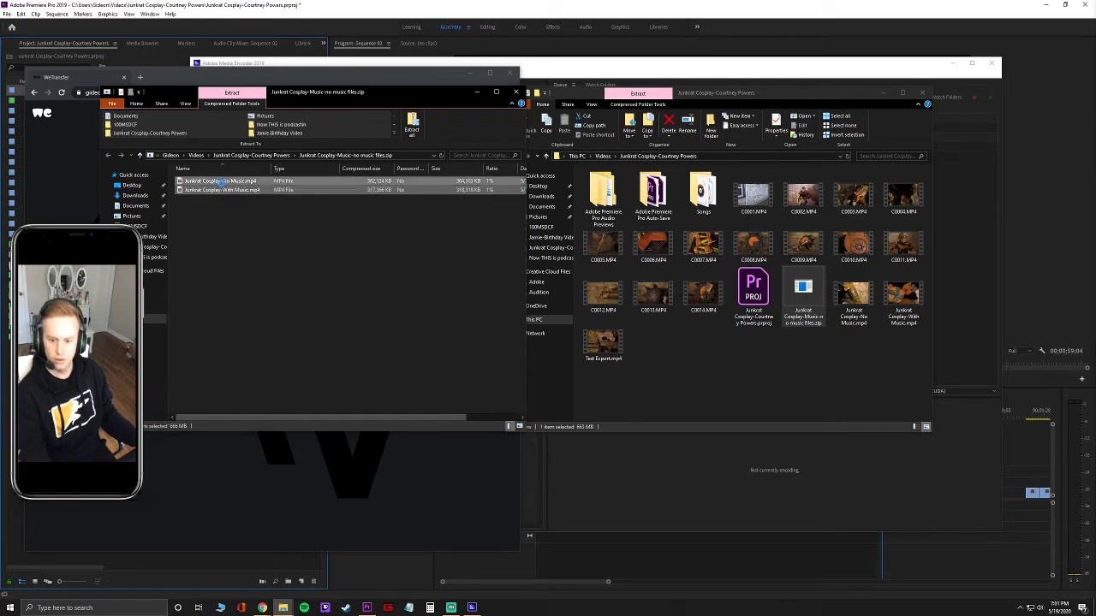
pyautogui.rightClick(222, 185)
pyautogui.click(393, 258)
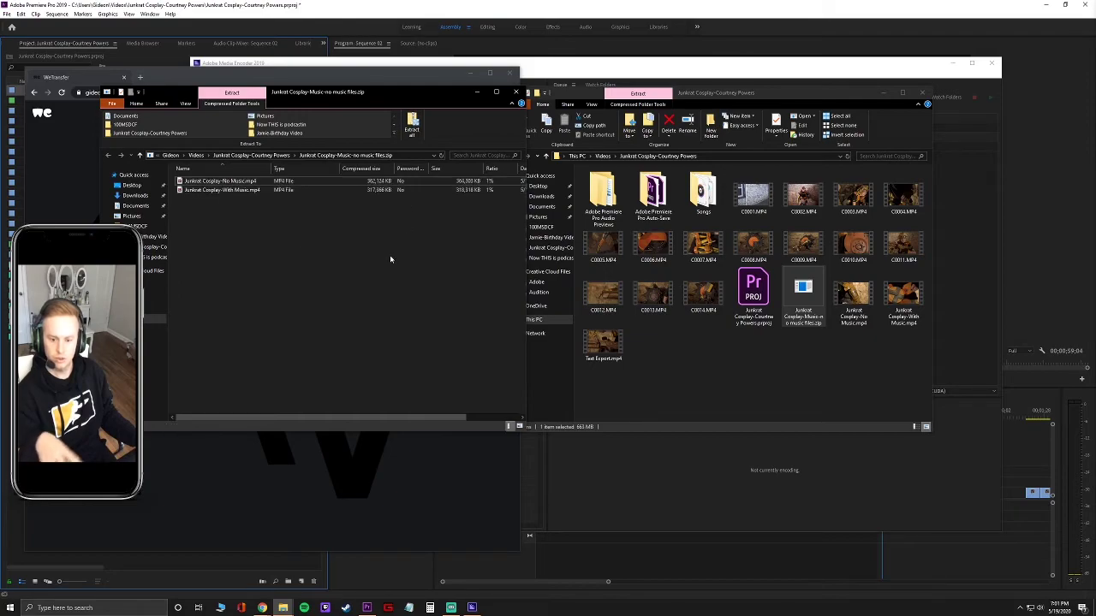
pyautogui.click(238, 191)
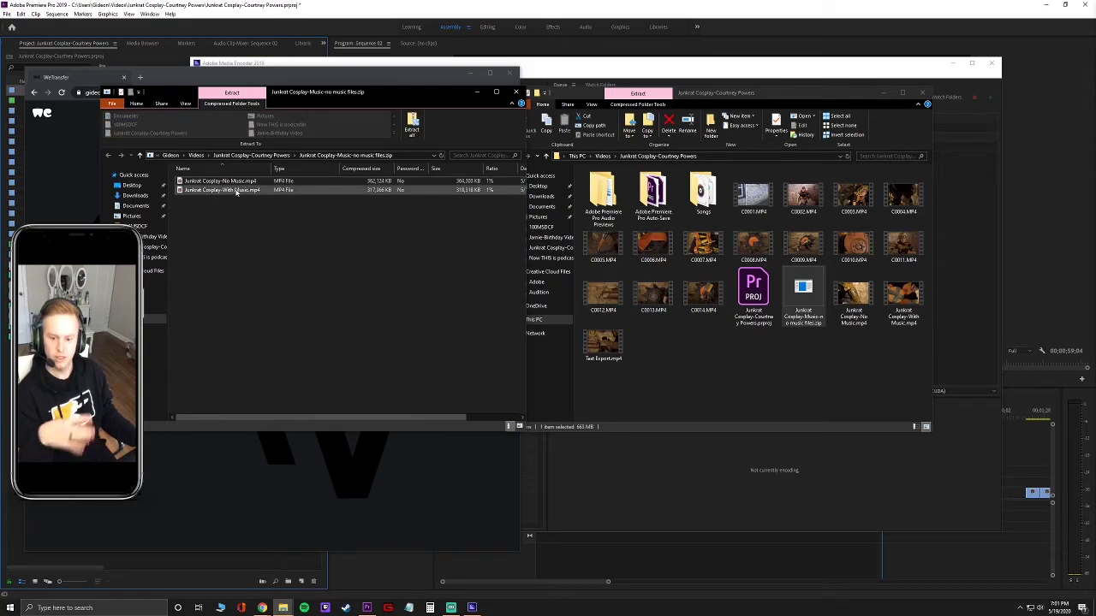
pyautogui.click(236, 182)
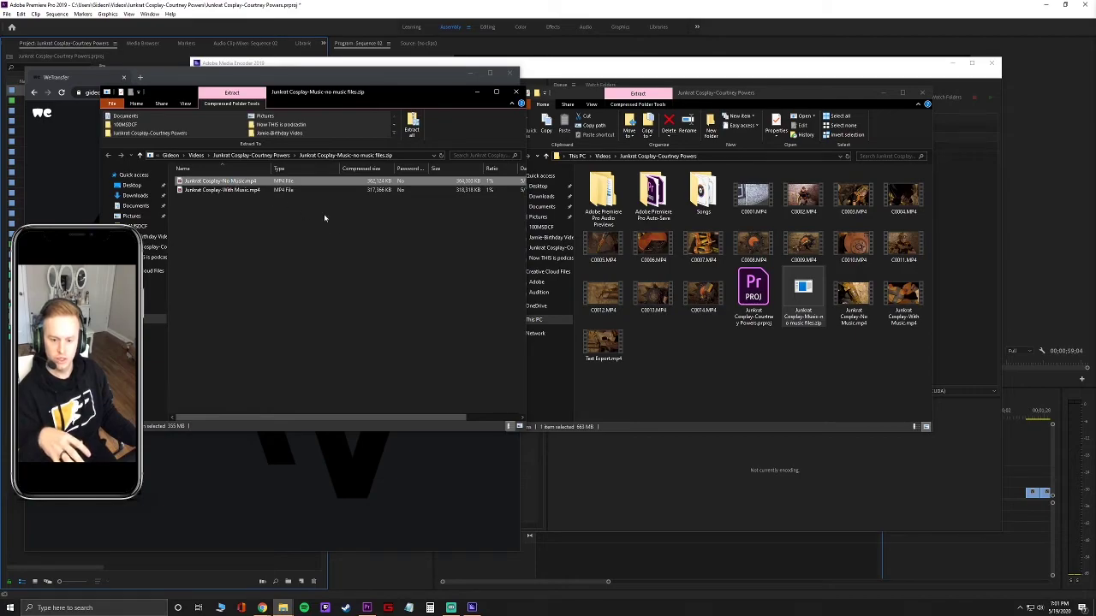
# Preview the No Music MP4, close the player and zip window, and move the WeTransfer window aside.
pyautogui.doubleClick(237, 183)
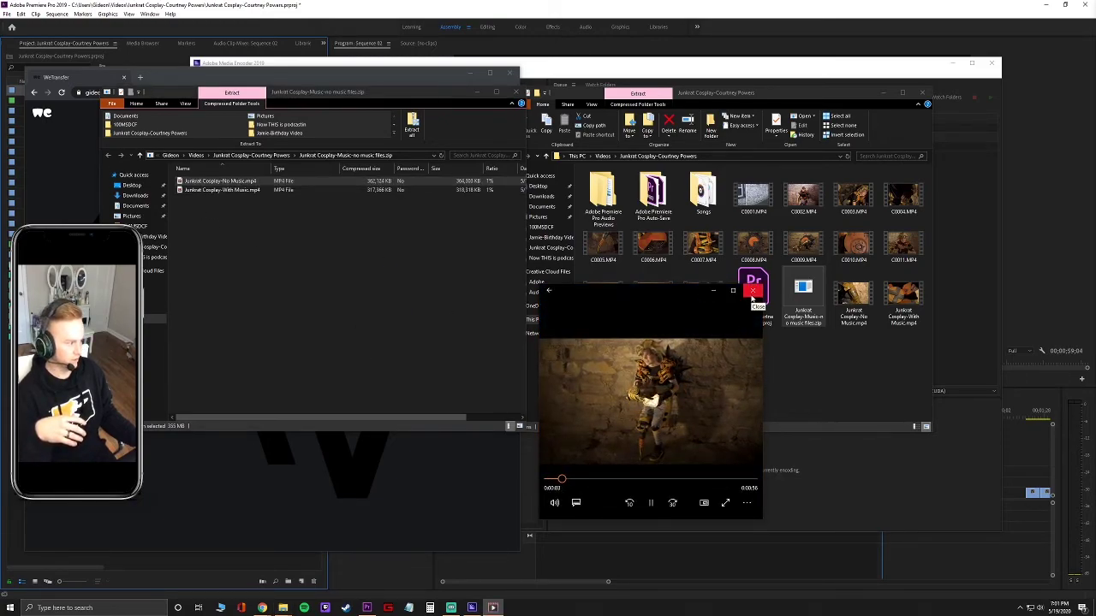
pyautogui.click(752, 294)
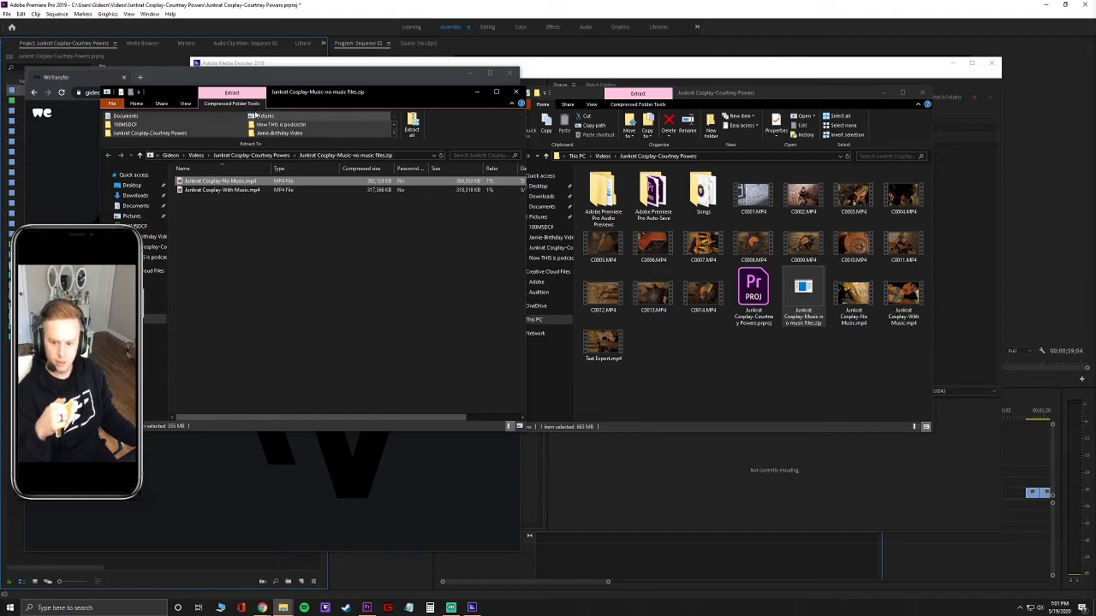
pyautogui.moveTo(466, 93); pyautogui.dragTo(440, 105)
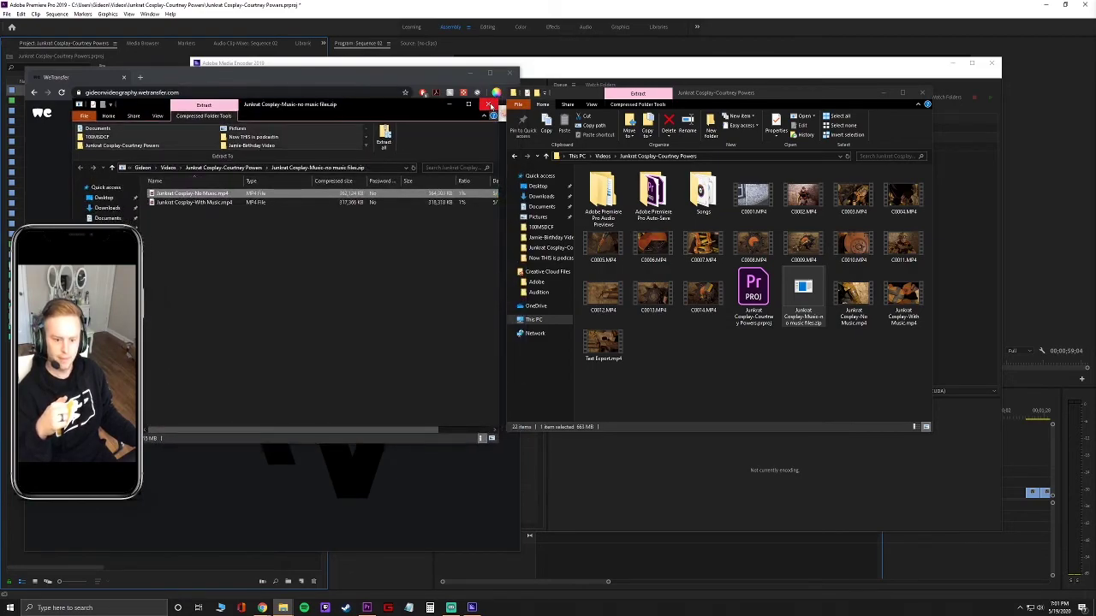
pyautogui.click(490, 105)
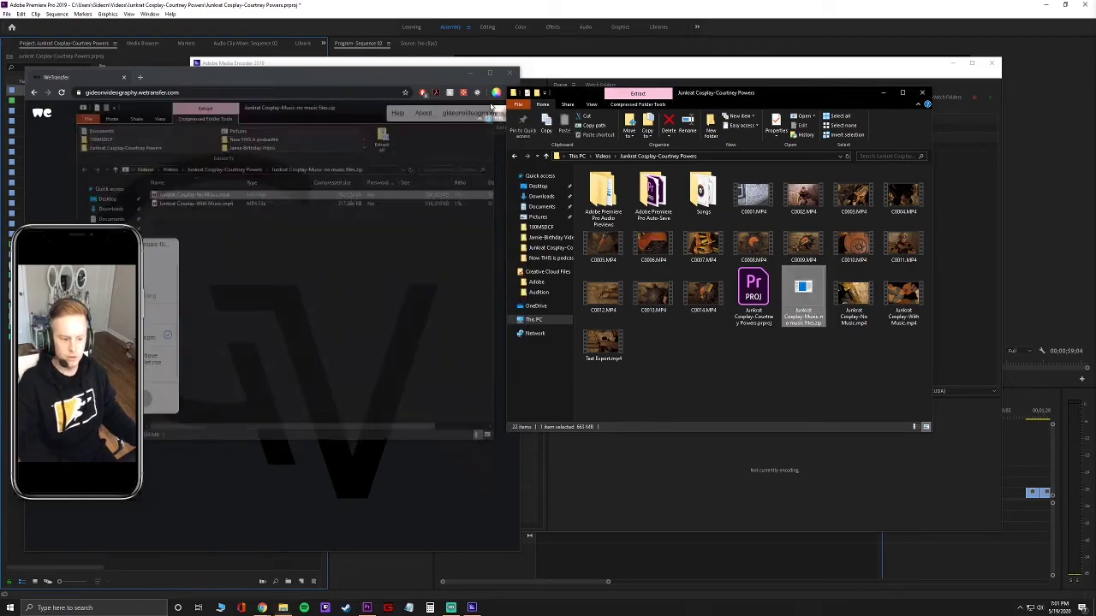
pyautogui.click(111, 334)
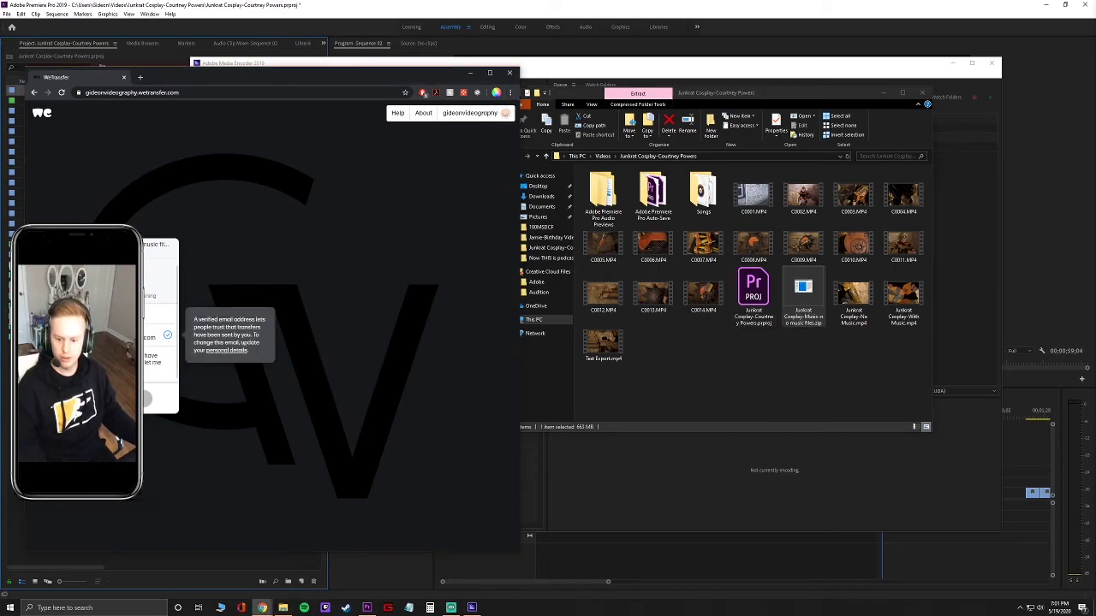
pyautogui.moveTo(180, 88); pyautogui.dragTo(1094, 128)
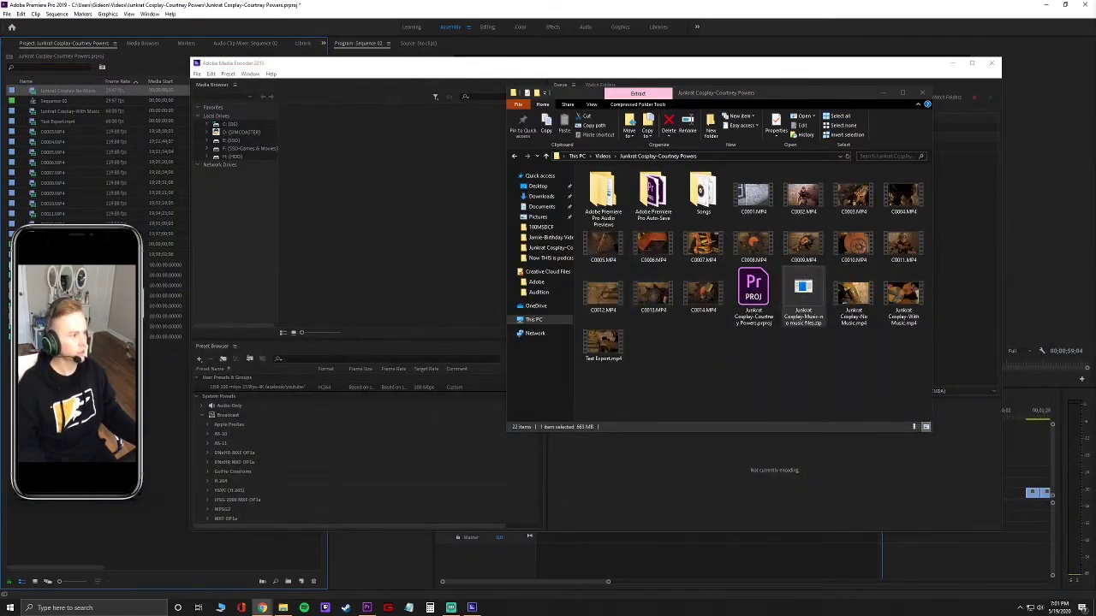